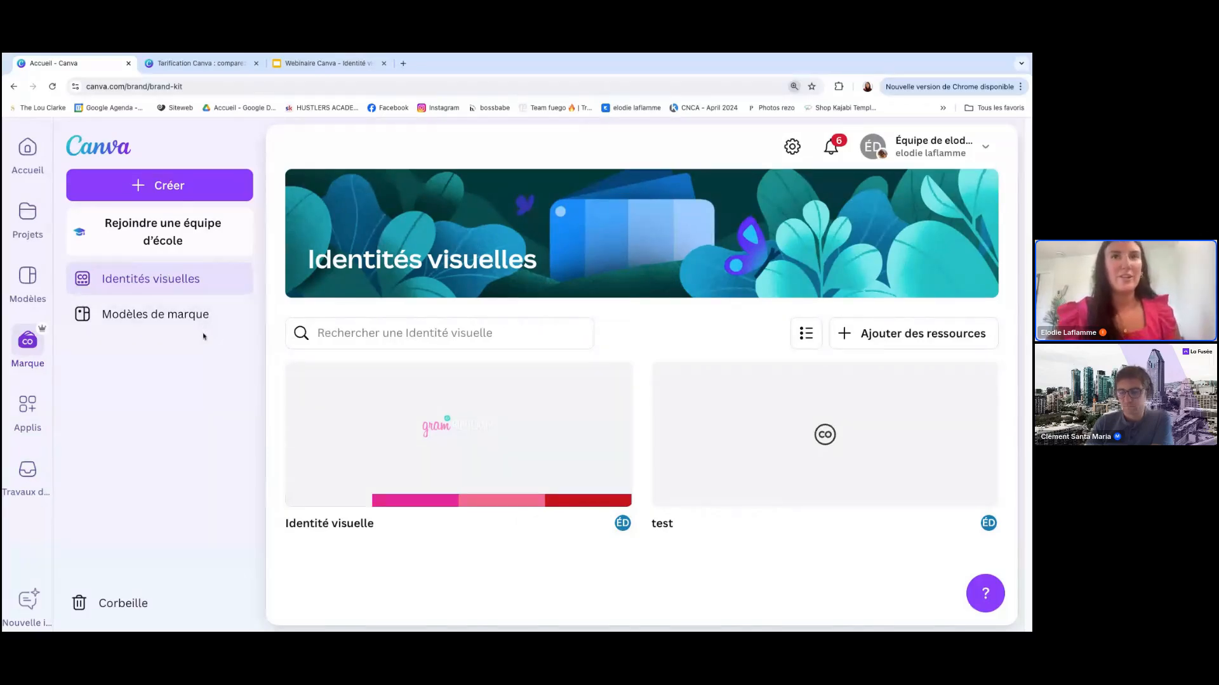
Open the "test" brand kit and add the green #1AA078 to its colour palette.
left_click(882, 439)
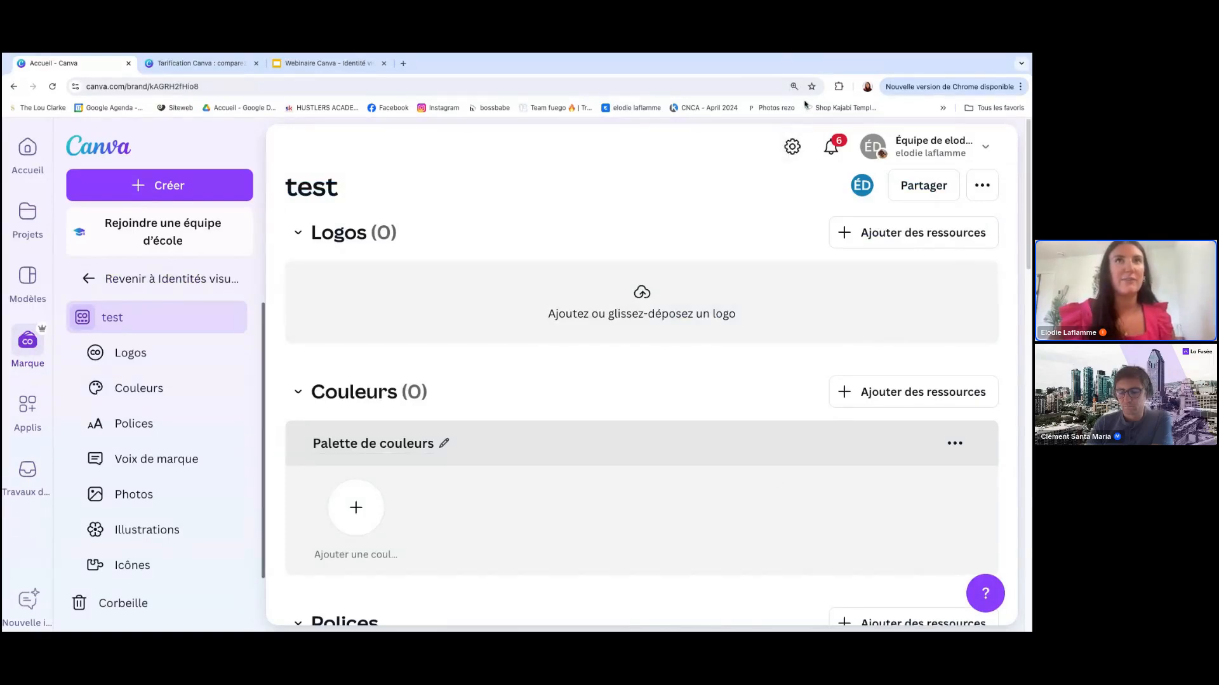
key("ctrl+minus")
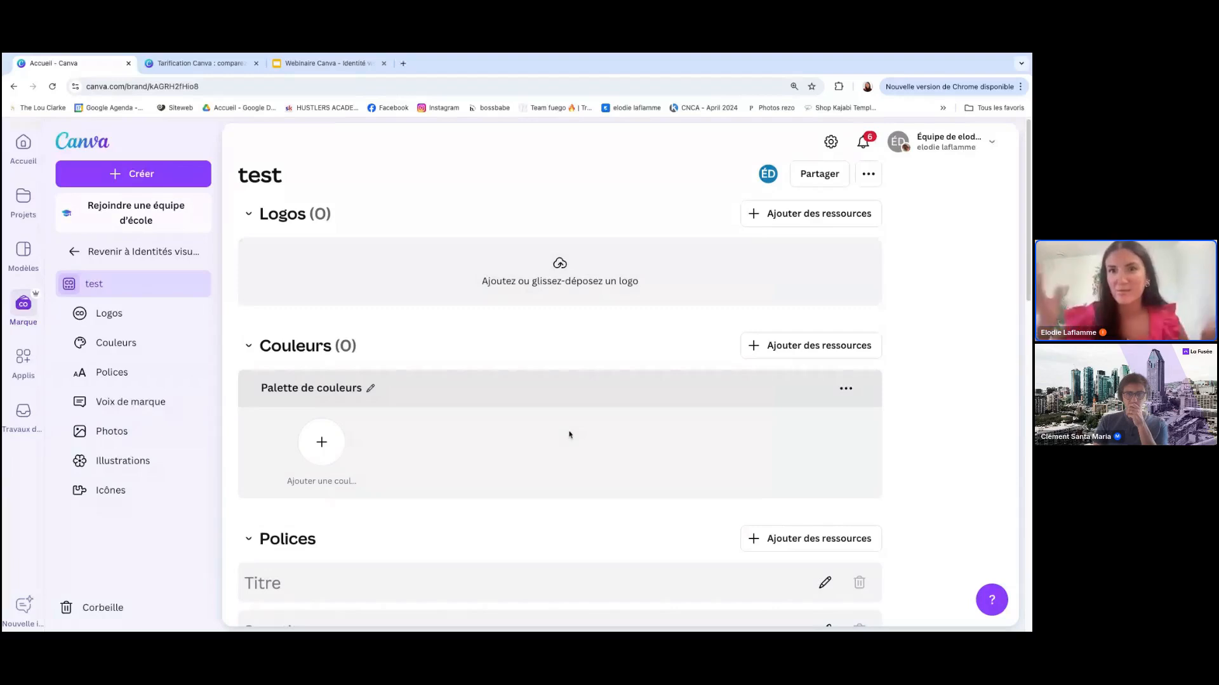
scroll(530, 479, "down", 2)
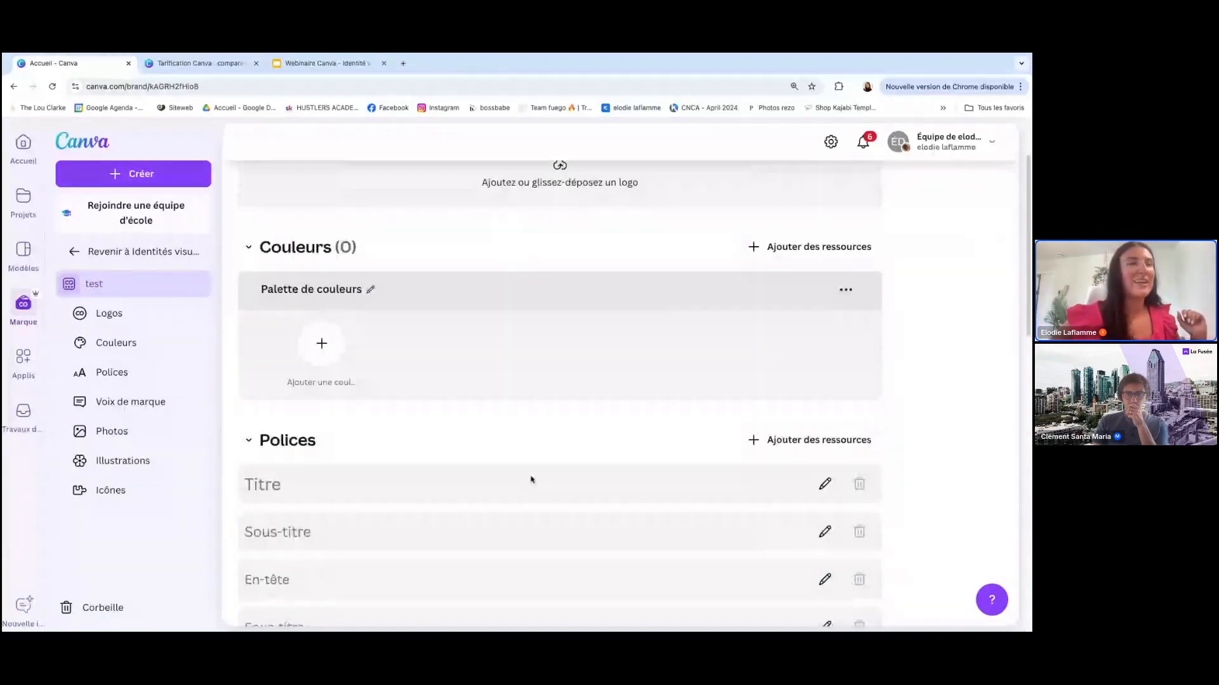
left_click(323, 343)
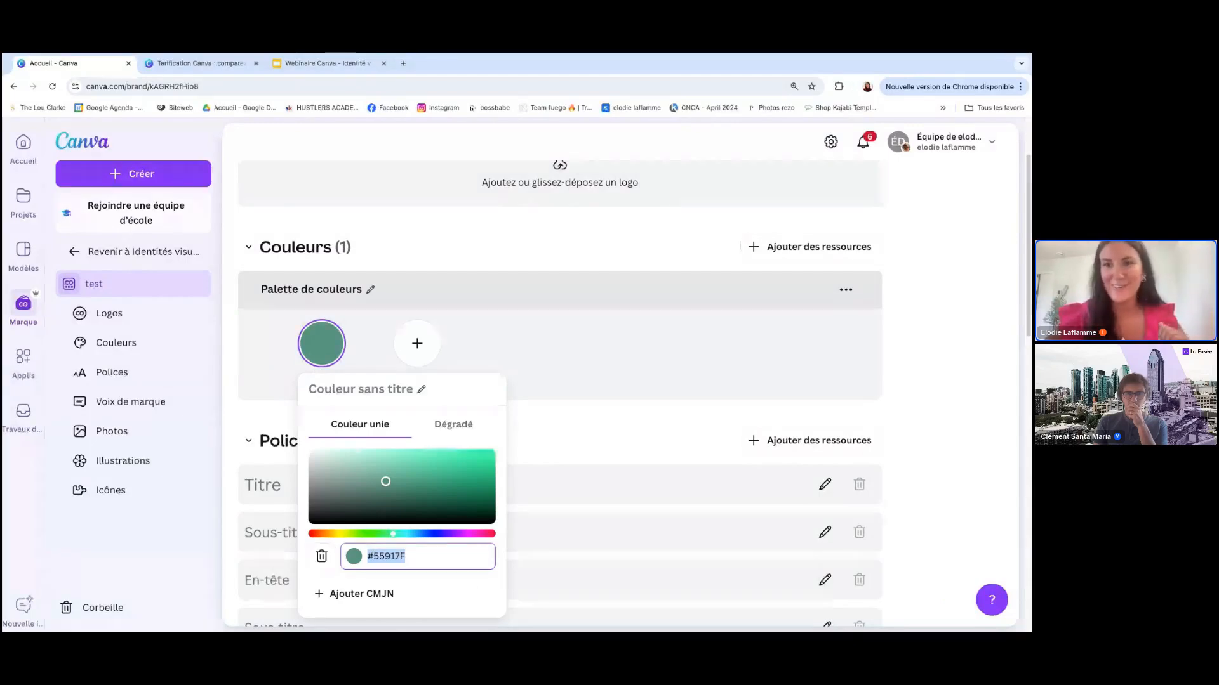
left_click(420, 559)
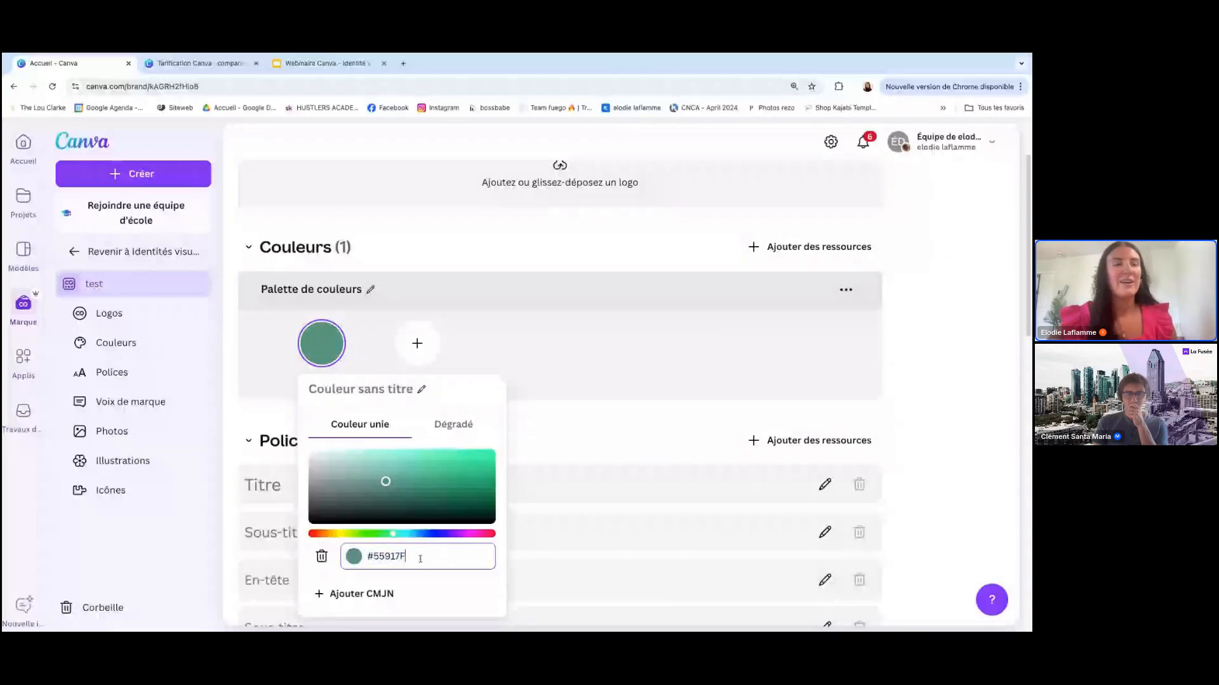
mouse_move(465, 457)
left_mouse_down()
mouse_move(457, 506)
mouse_move(465, 477)
left_mouse_up()
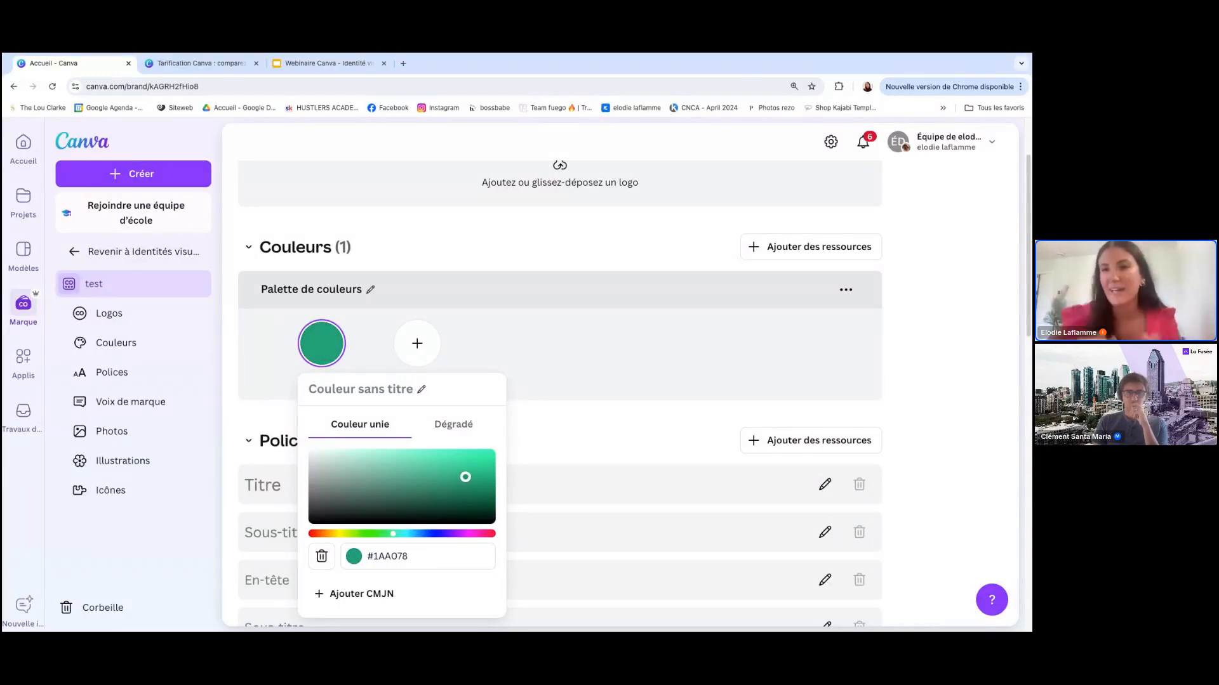
left_click(589, 442)
Add two more colours to the brand palette: the lighter green #48a98e and the purple #956db8.
left_click(416, 343)
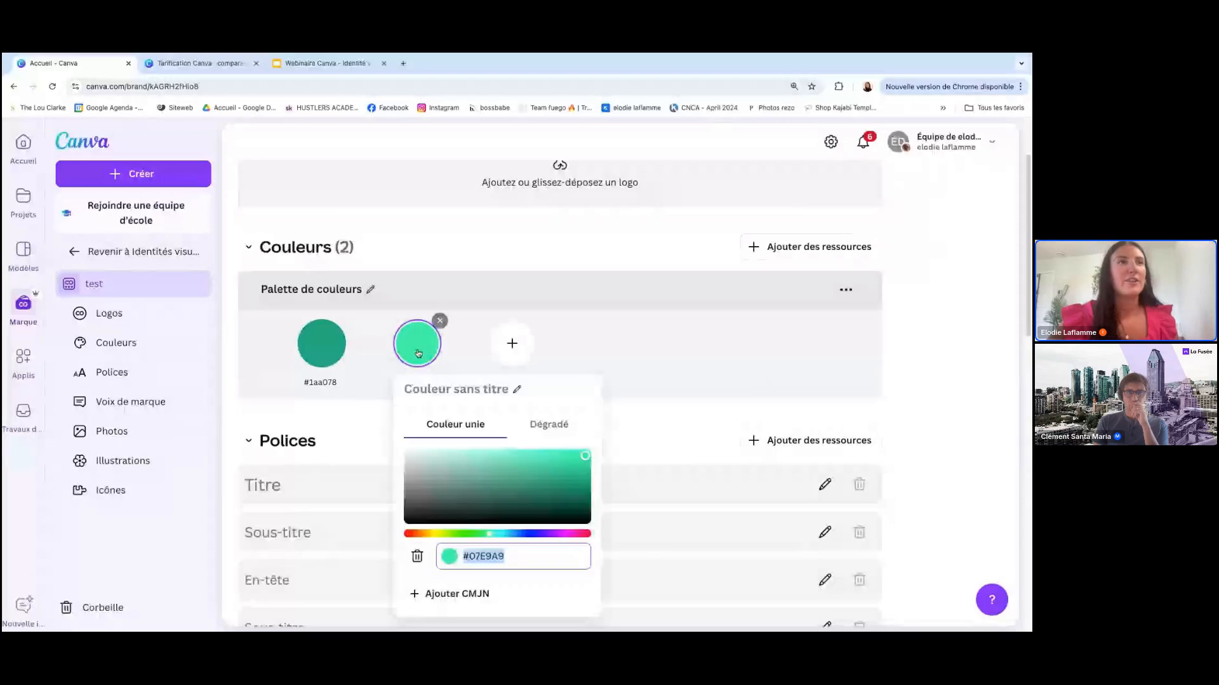
left_click(512, 476)
left_click(512, 342)
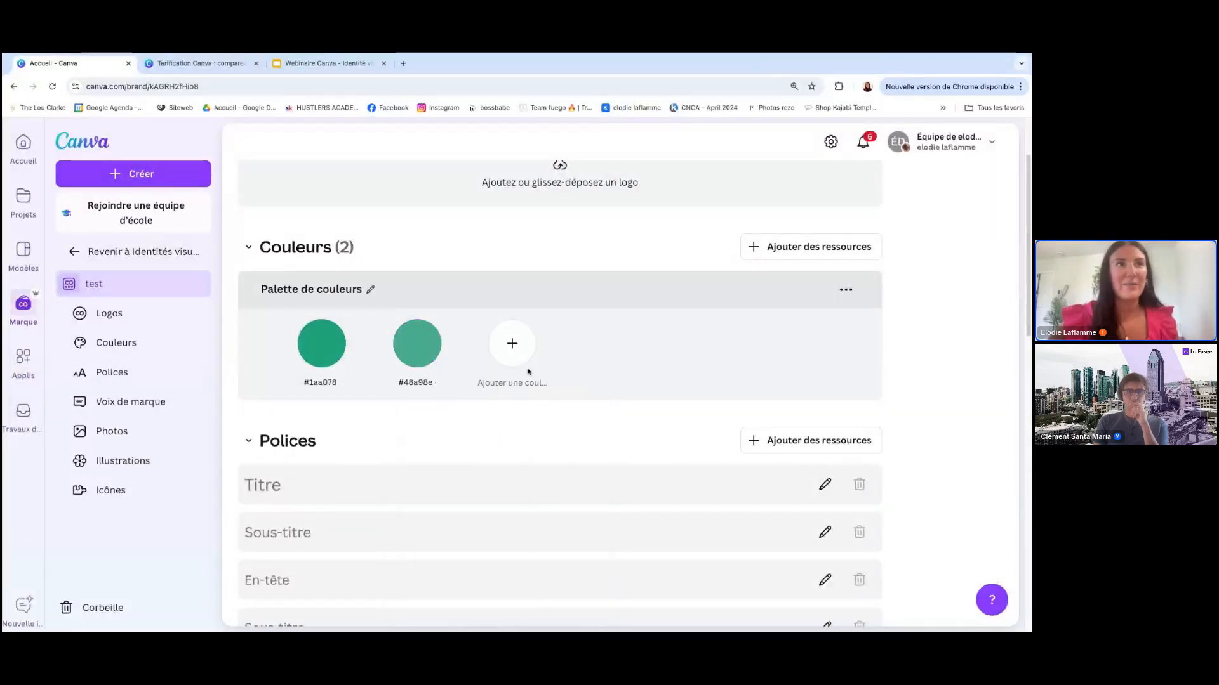
left_click(512, 343)
left_click(635, 533)
left_click(731, 433)
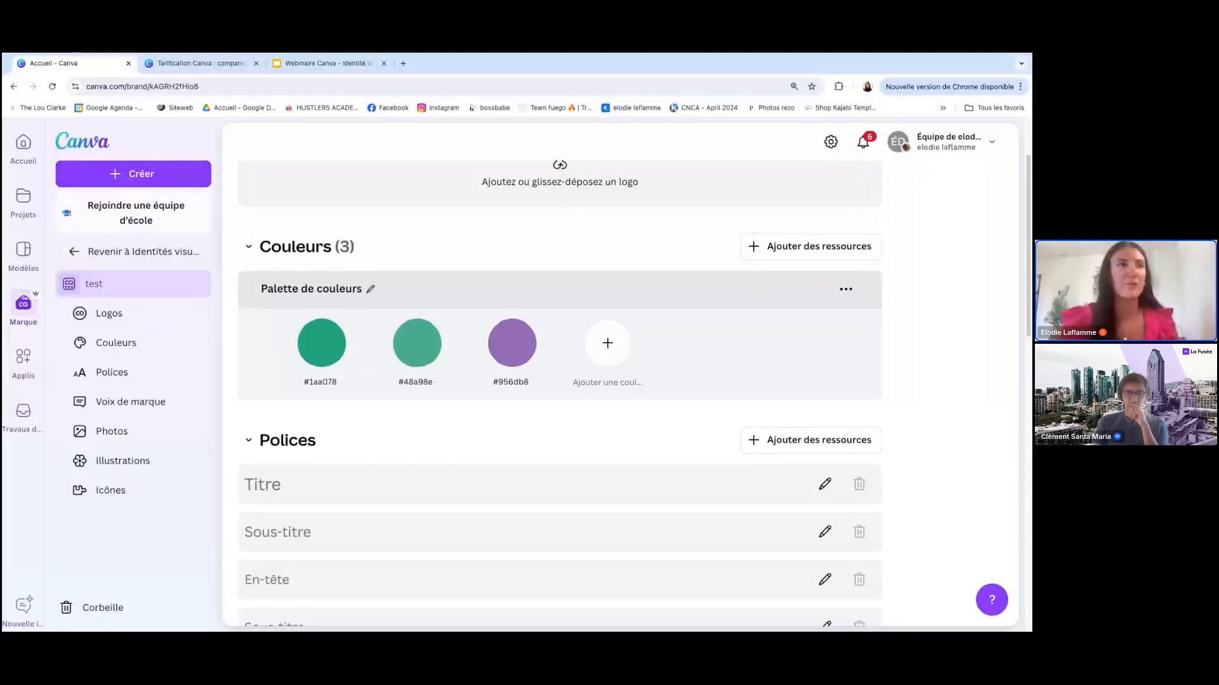
Set the brand kit's Titre font to Alice and the Sous-titre font directly below it to Raleway.
scroll(640, 476, "down", 2)
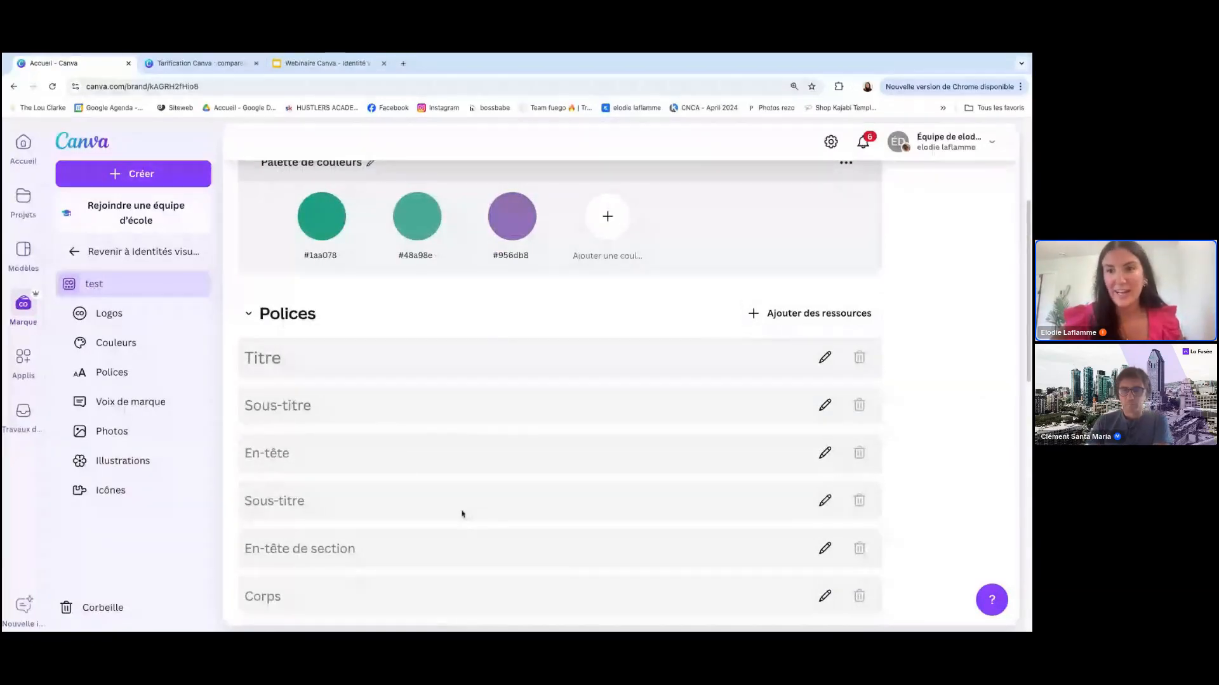
scroll(497, 528, "down", 1)
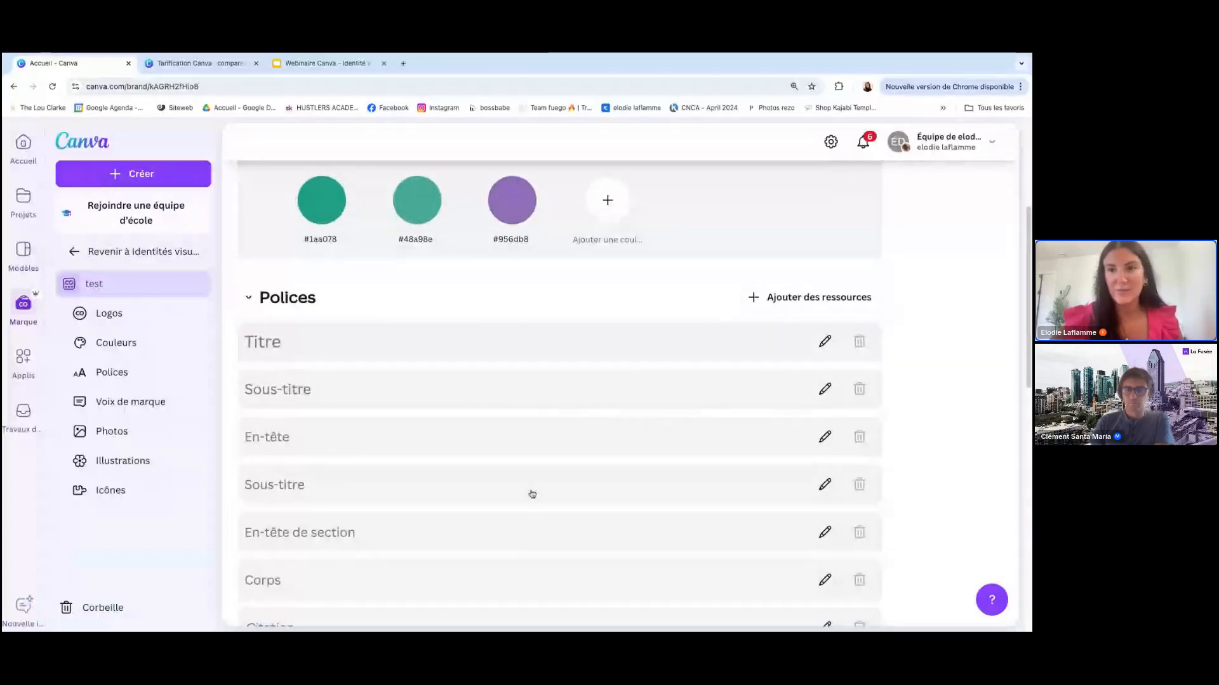
scroll(574, 499, "down", 1)
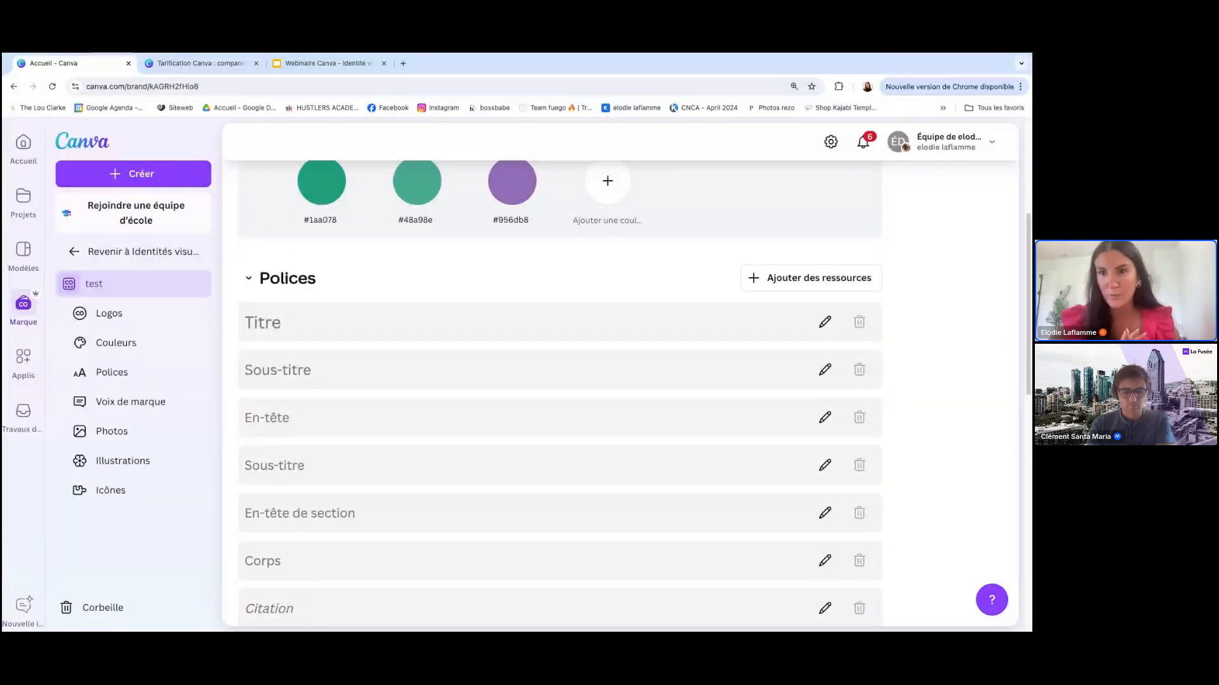
left_click(825, 322)
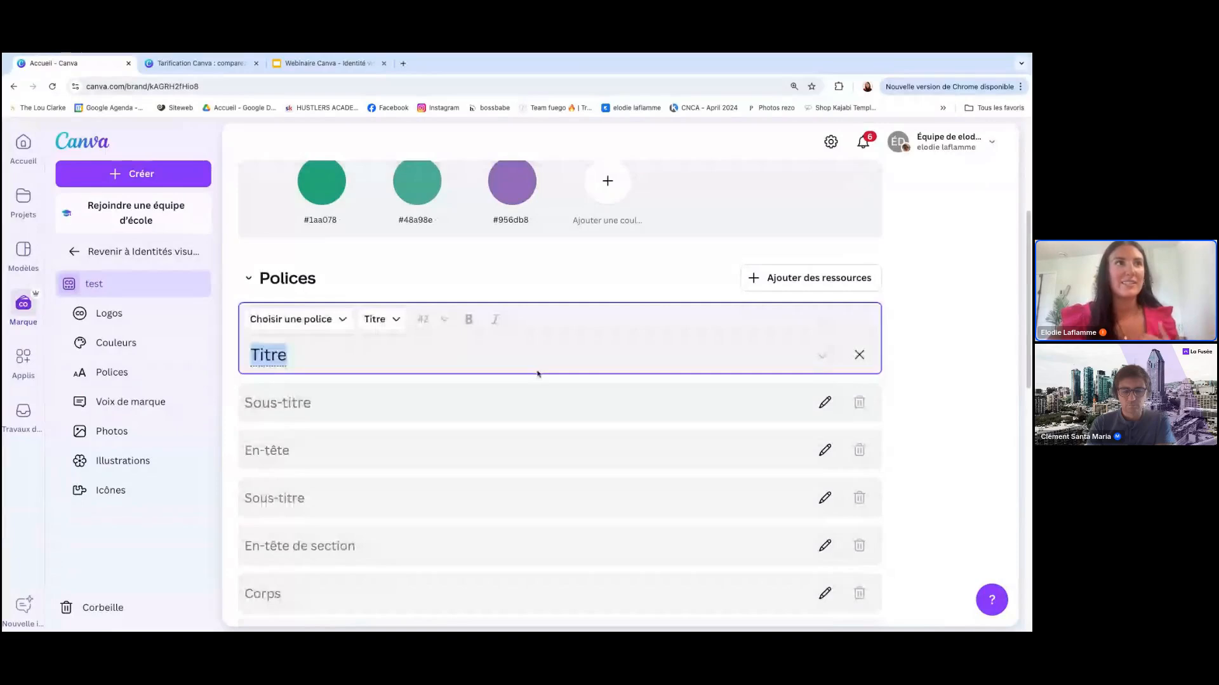
left_click(343, 322)
scroll(327, 498, "down", 5)
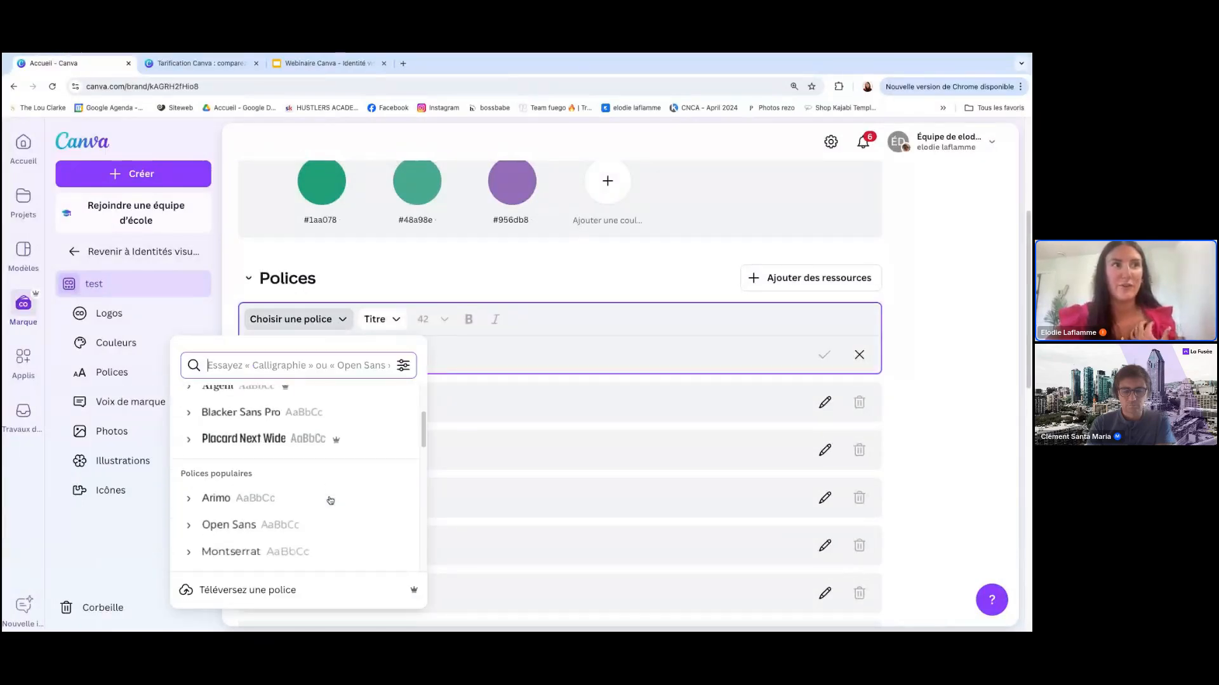
scroll(327, 536, "down", 2)
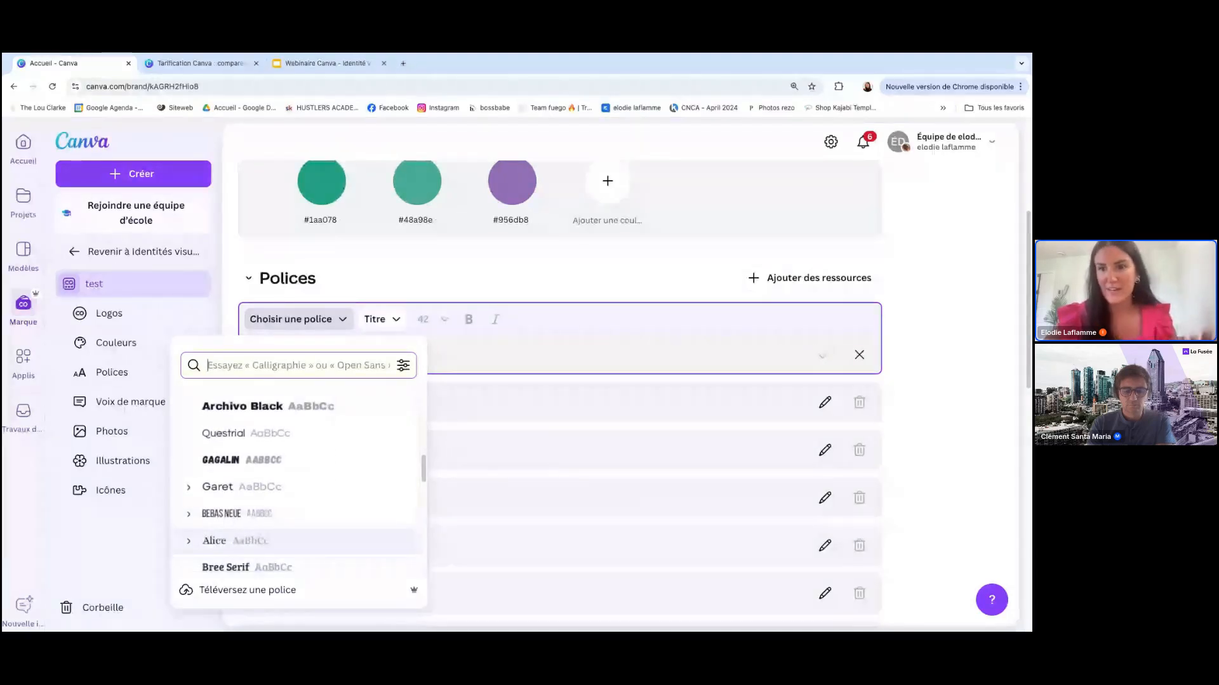
scroll(287, 438, "down", 2)
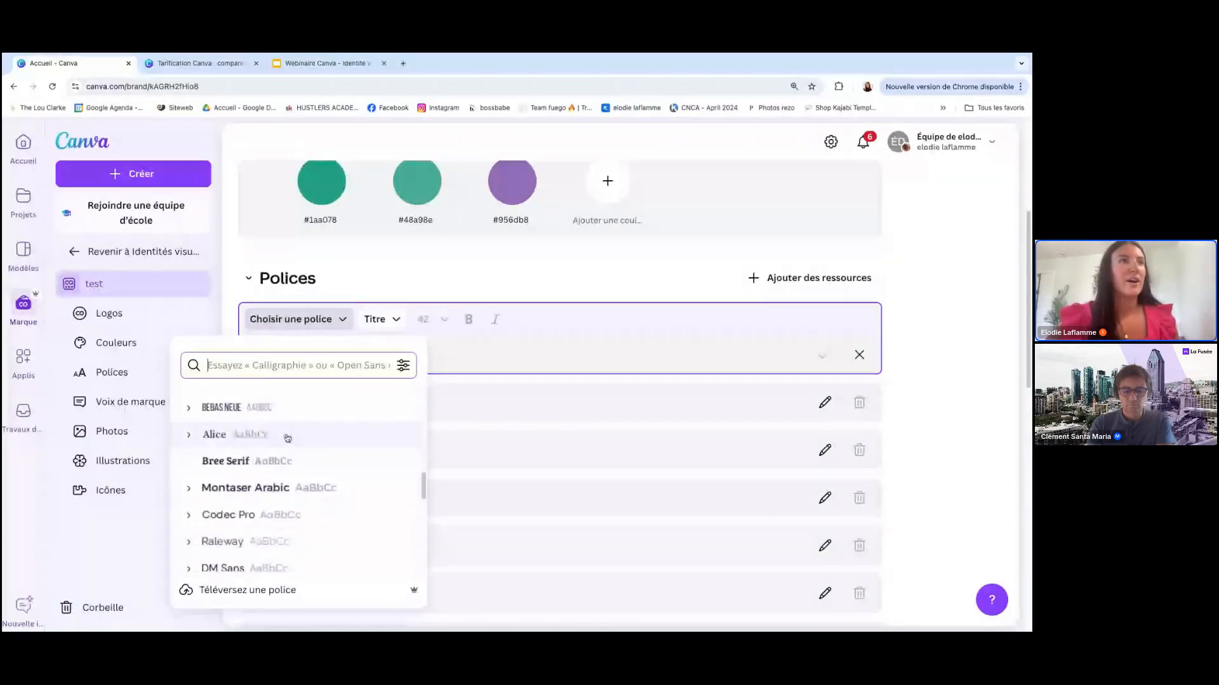
left_click(287, 438)
left_click(457, 408)
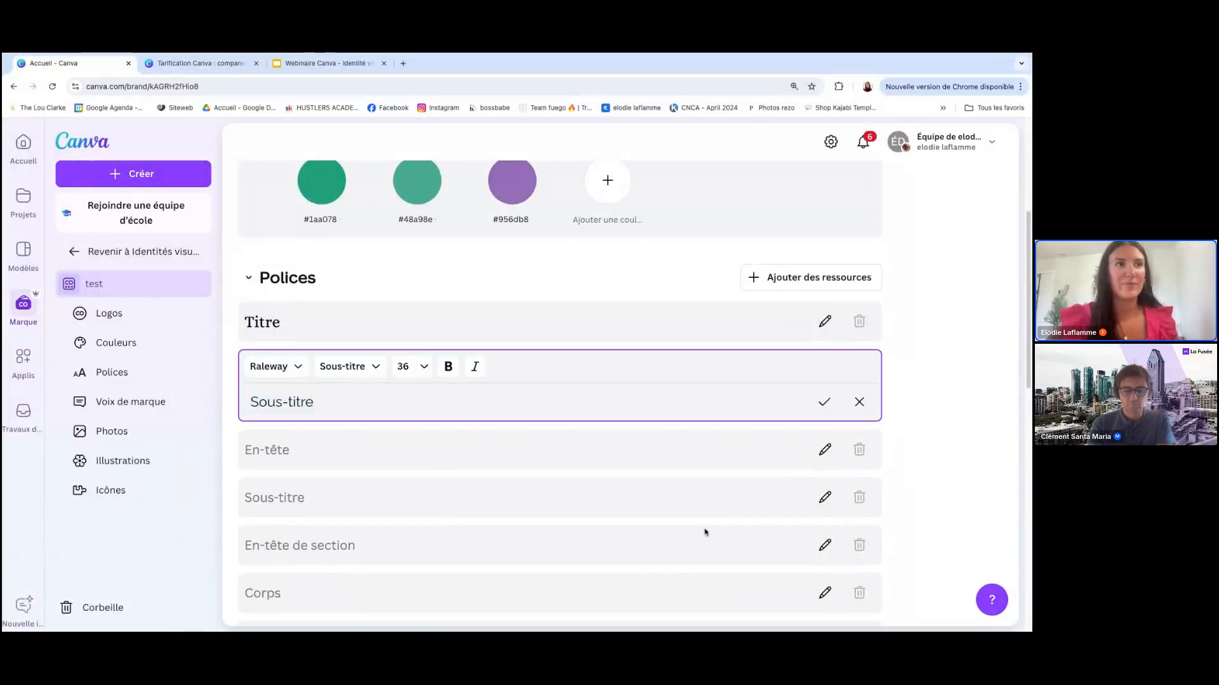
Review the brand kit's remaining sections for brand voice, photos, illustrations and icons.
scroll(705, 533, "down", 6)
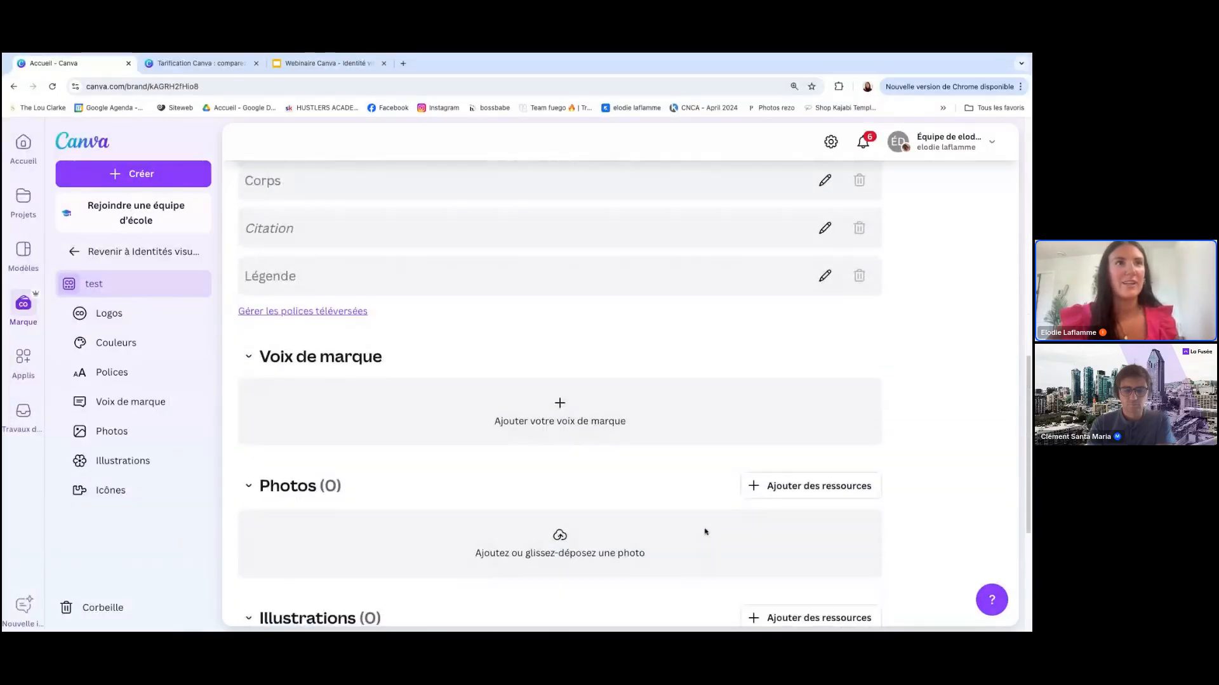
scroll(705, 532, "down", 1)
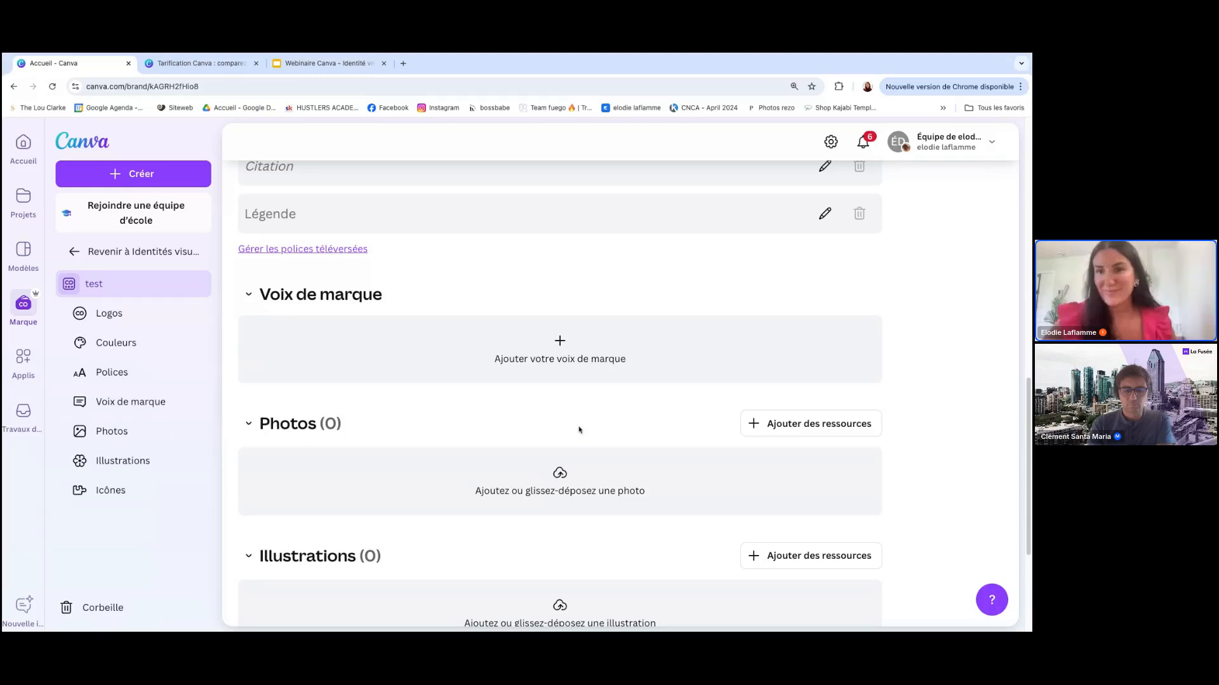
scroll(578, 441, "down", 1)
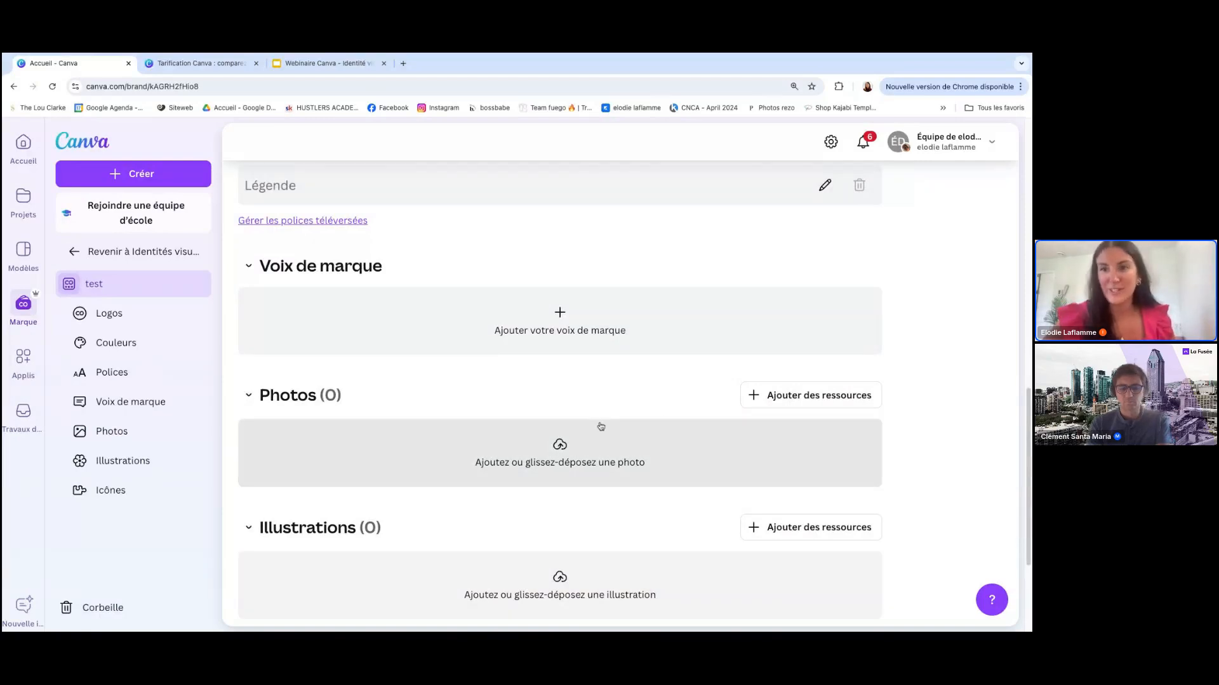
scroll(590, 383, "down", 3)
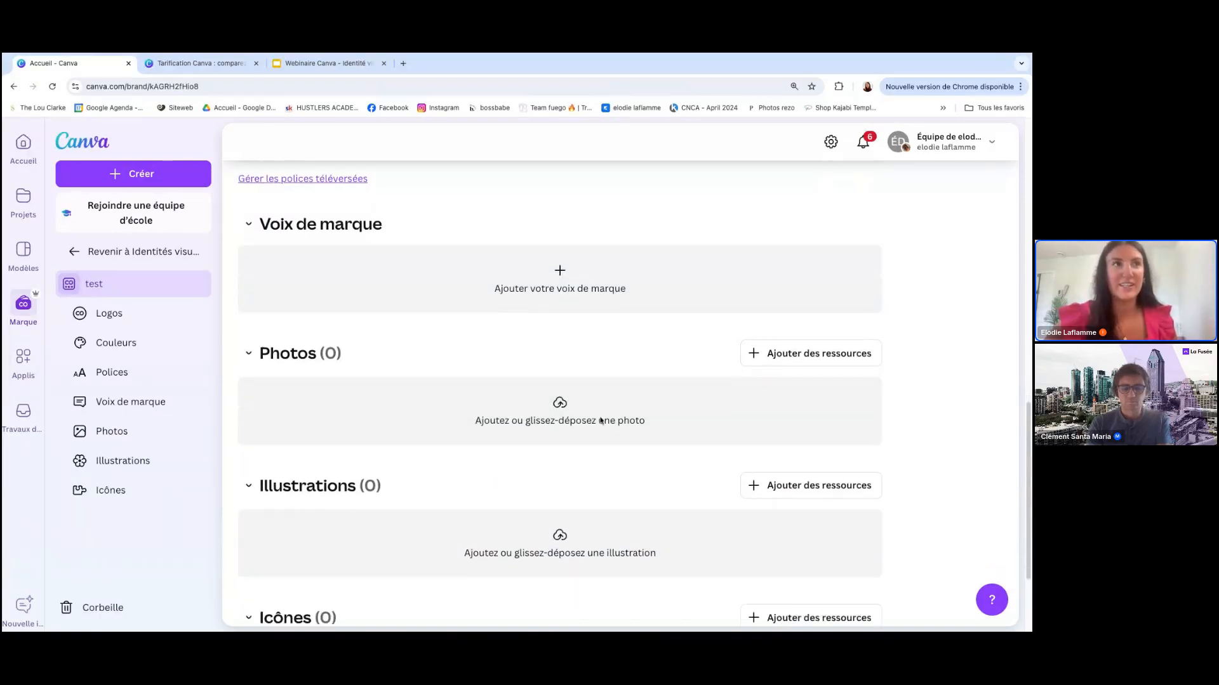
scroll(603, 489, "down", 3)
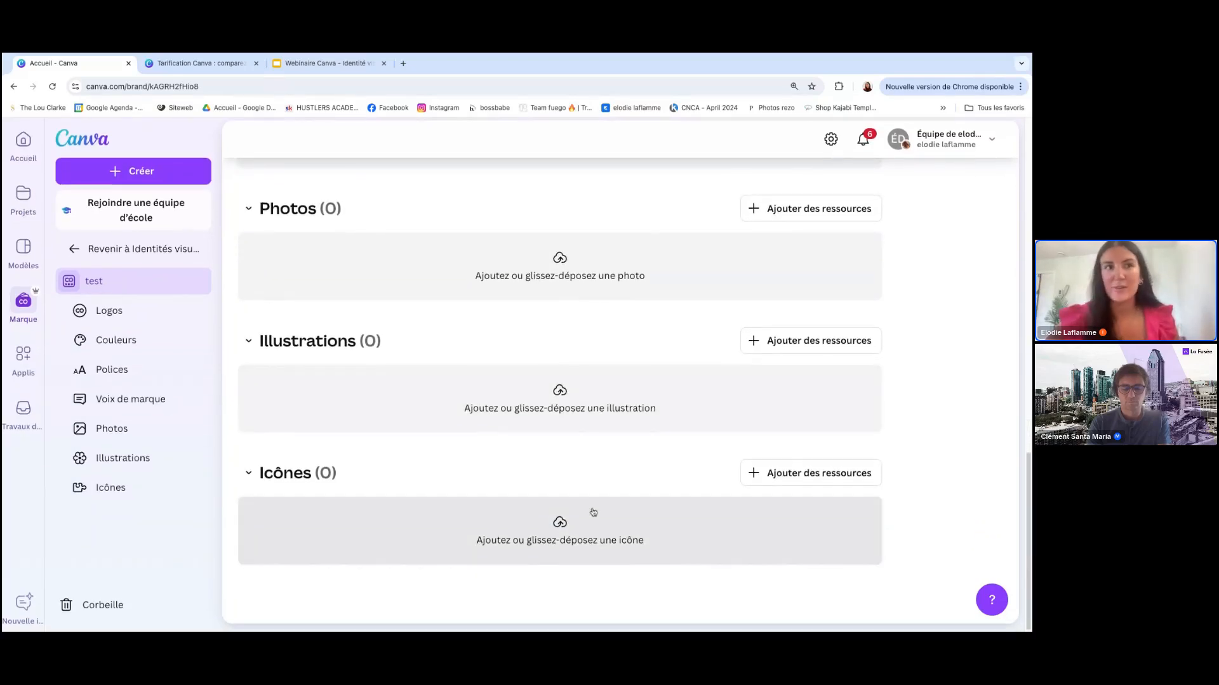
scroll(635, 349, "up", 5)
scroll(638, 344, "up", 10)
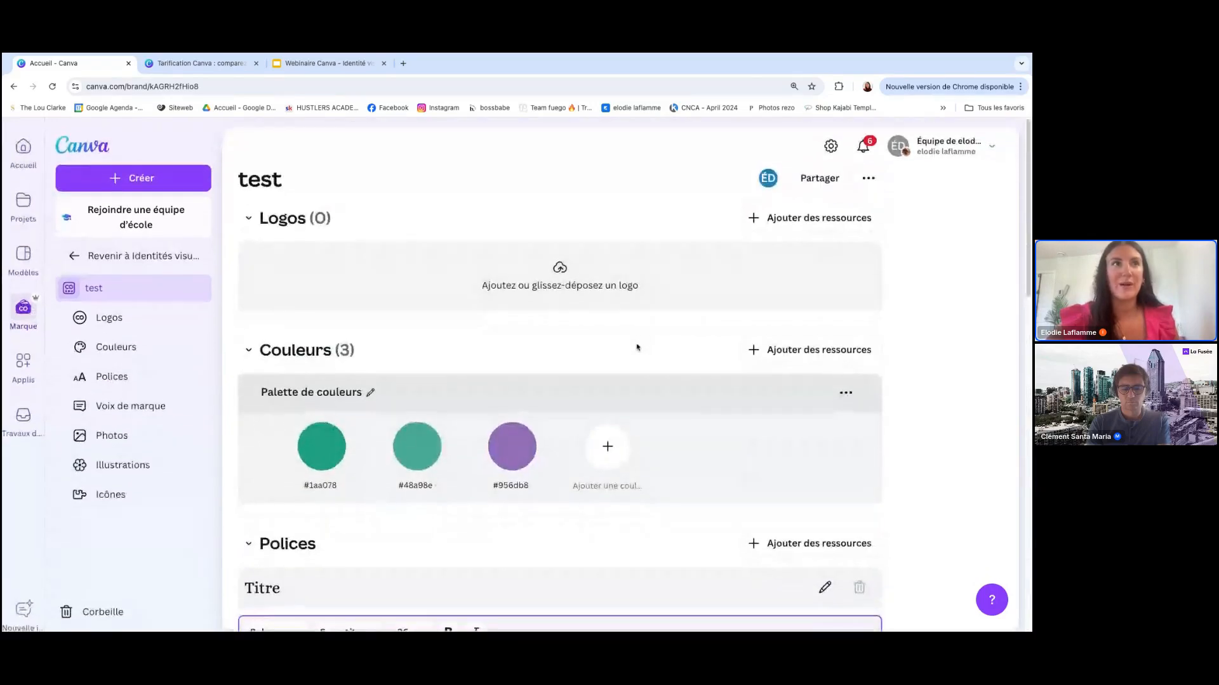
Create a new Facebook post from the home page's social media formats and apply the recently used orange cat quote template.
left_click(15, 153)
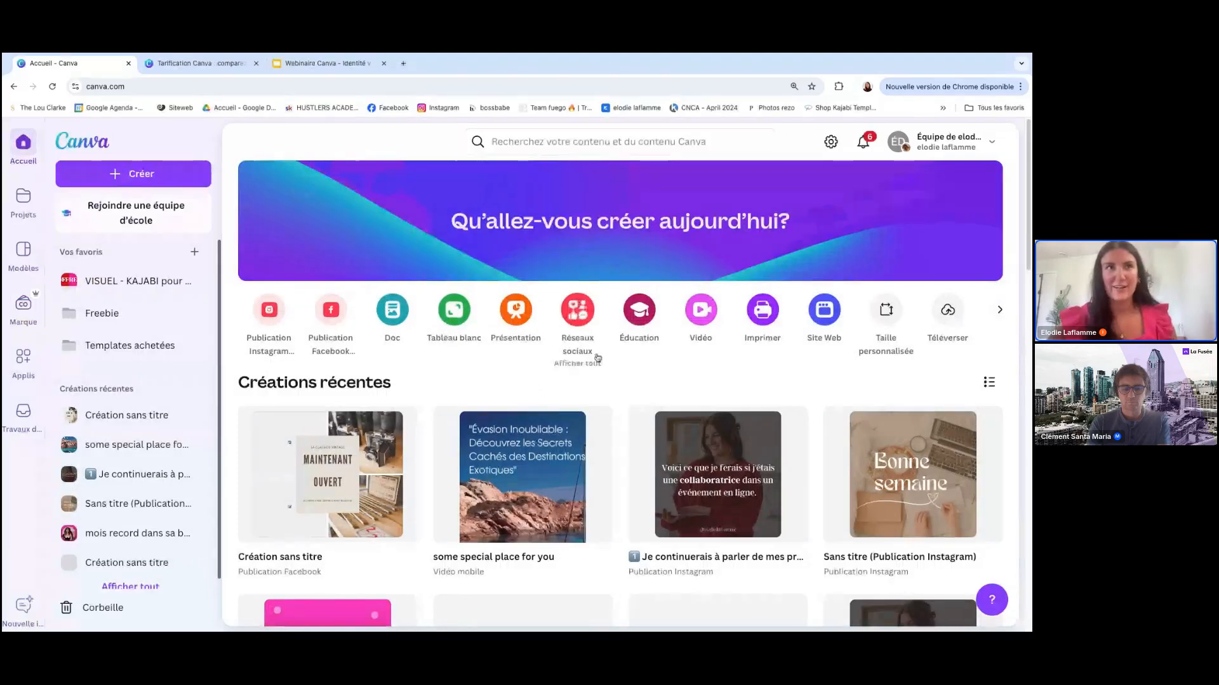
left_click(574, 312)
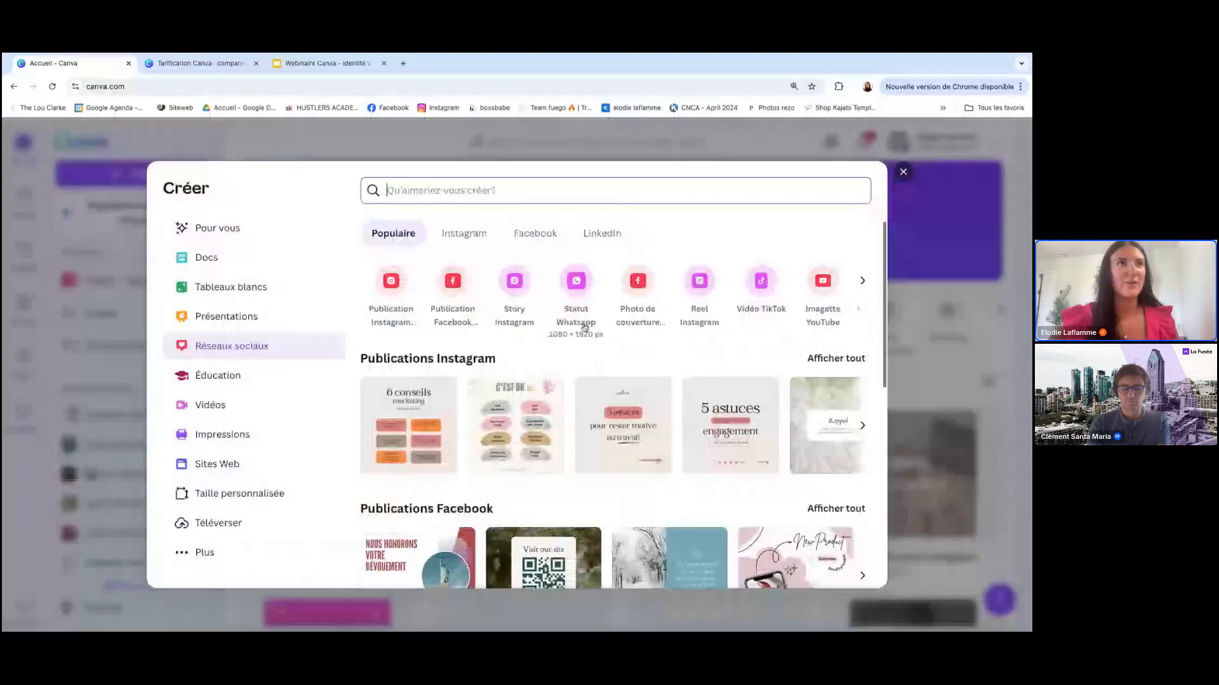
left_click(450, 287)
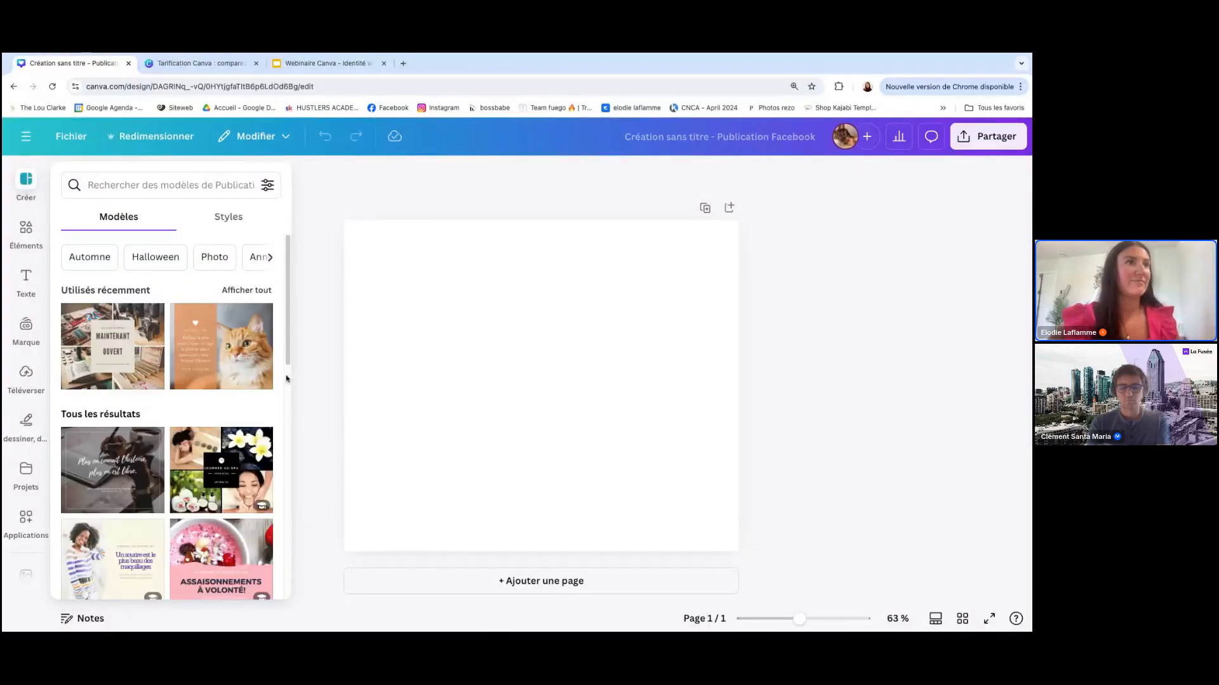
left_click(229, 353)
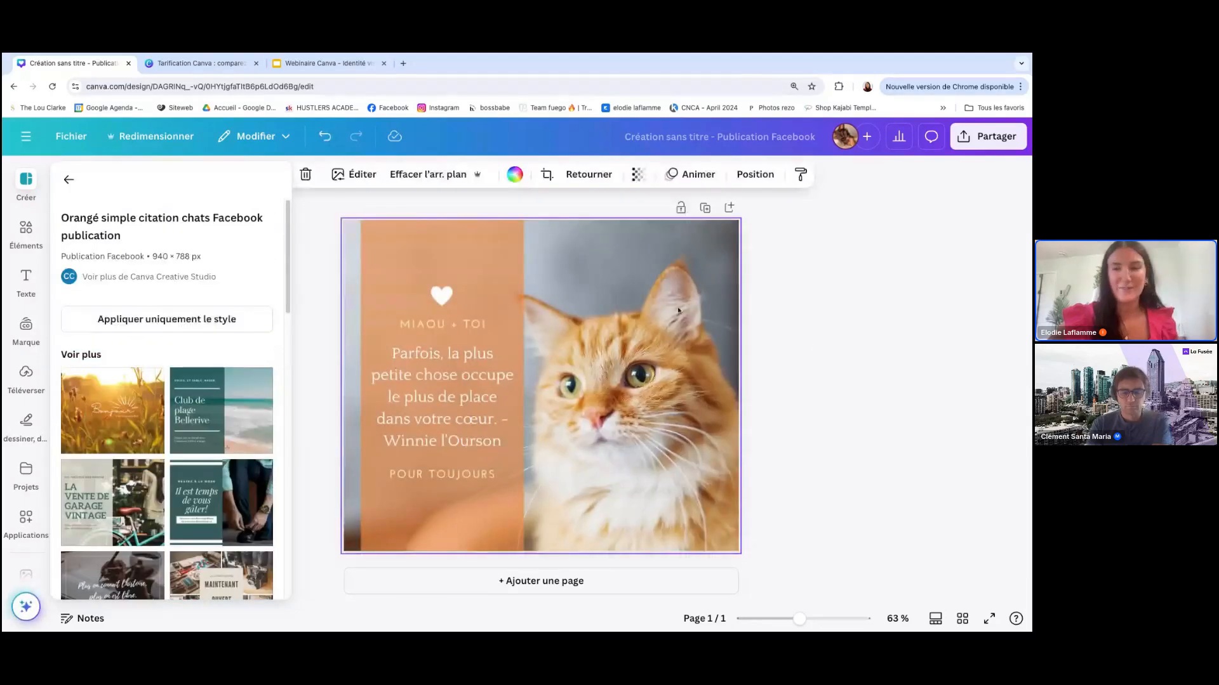
left_click(815, 349)
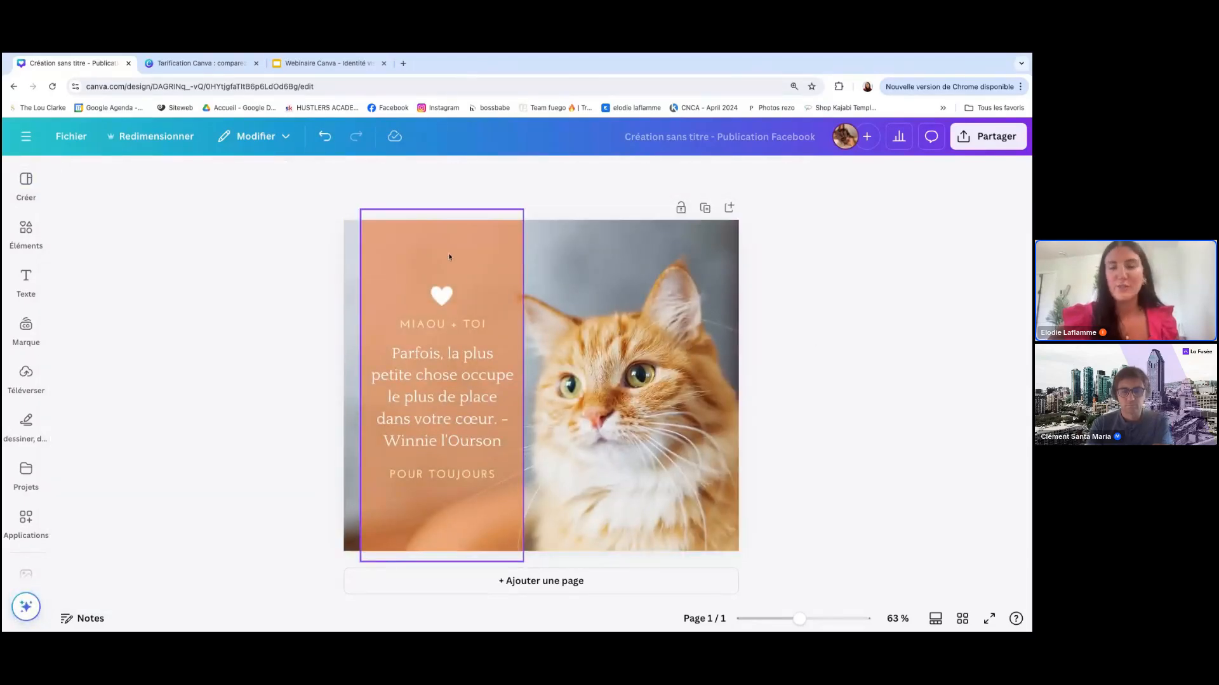
Recolour the orange block behind the quote with the lighter pink from the Branding 2023 brand palette.
left_click(448, 255)
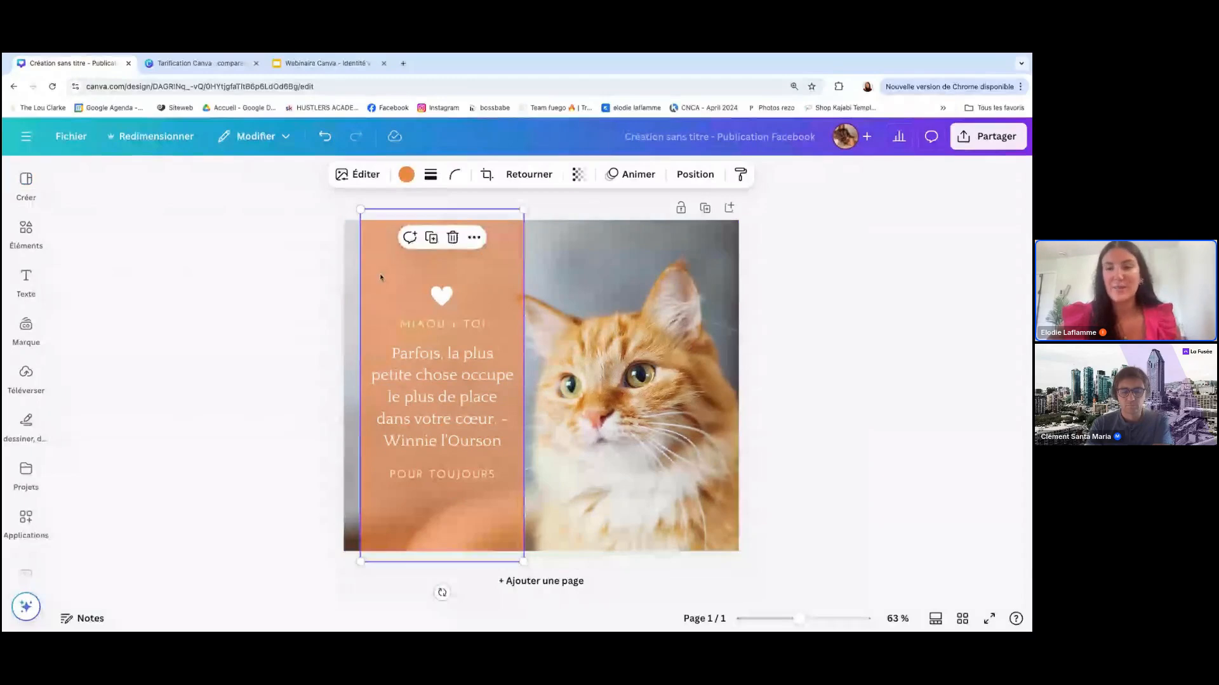
left_click(407, 177)
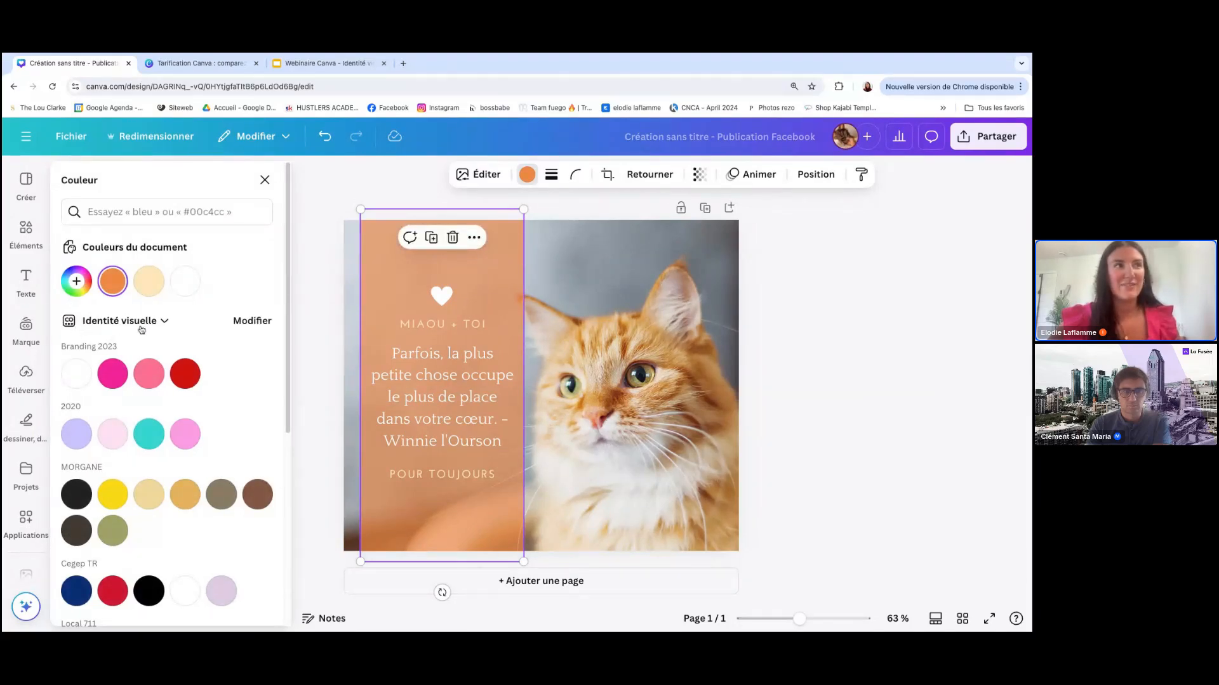
scroll(140, 554, "down", 2)
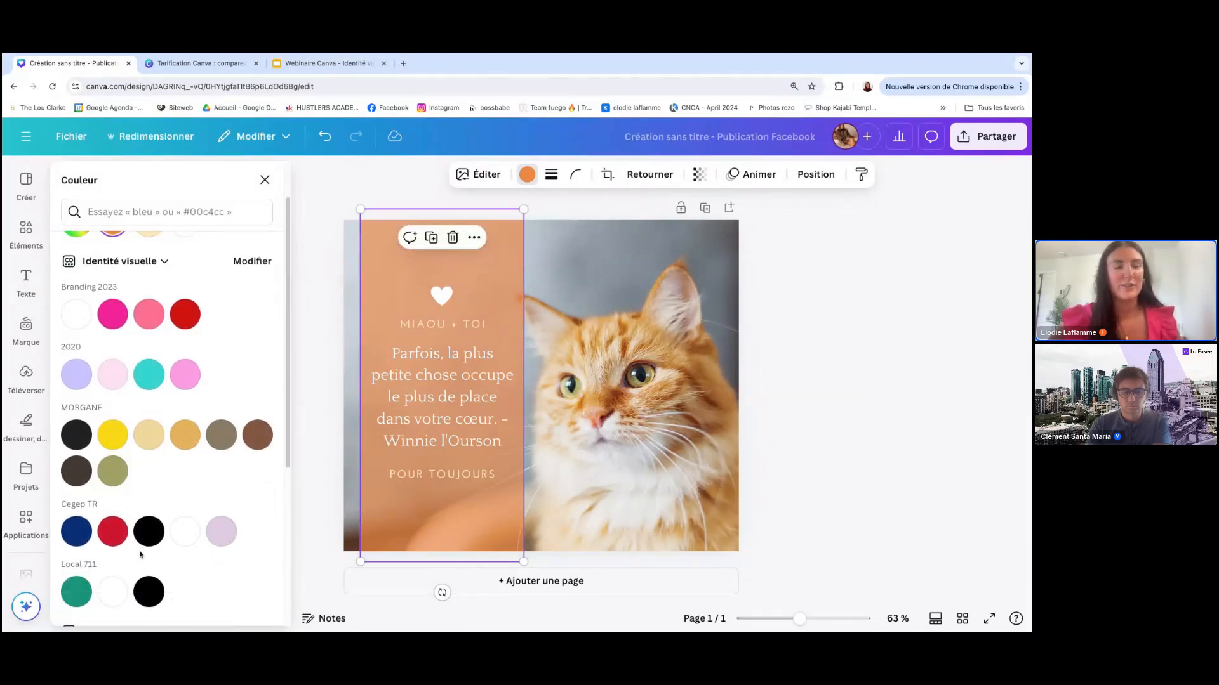
scroll(140, 555, "up", 1)
scroll(158, 444, "down", 3)
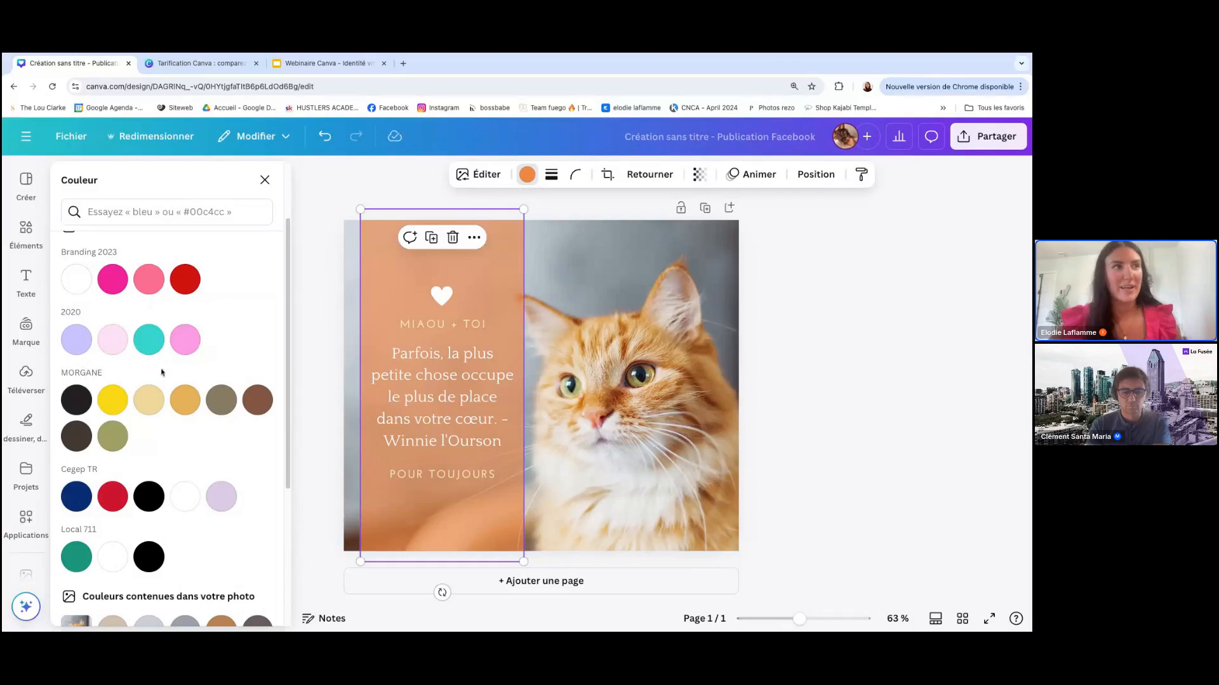
scroll(215, 429, "up", 3)
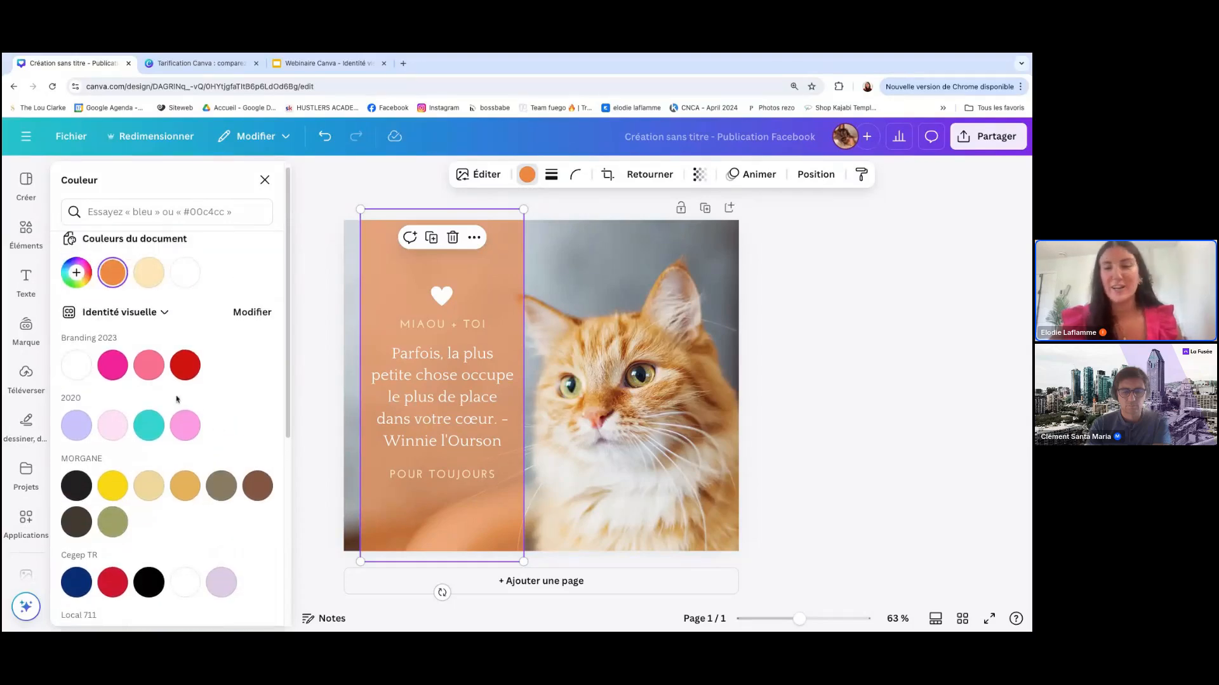
left_click(149, 364)
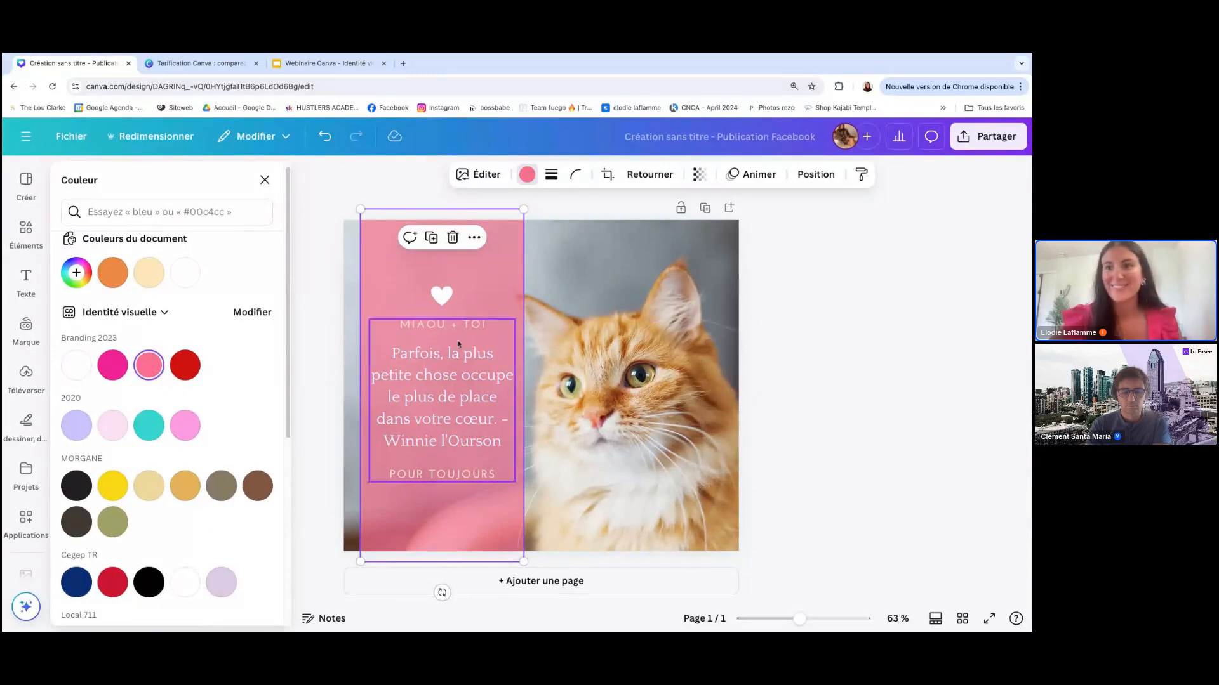
left_click(749, 357)
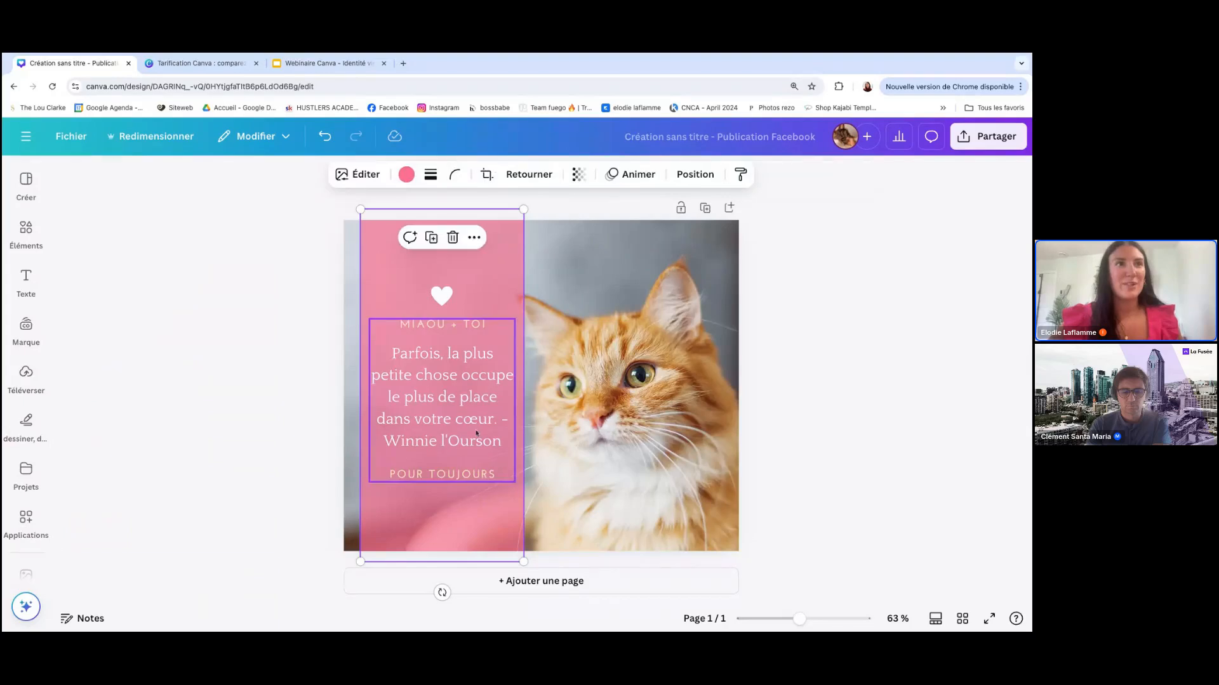
Set the quote text's font to Allrounder from the Identité visuelle brand fonts, and open the font search.
left_click(455, 417)
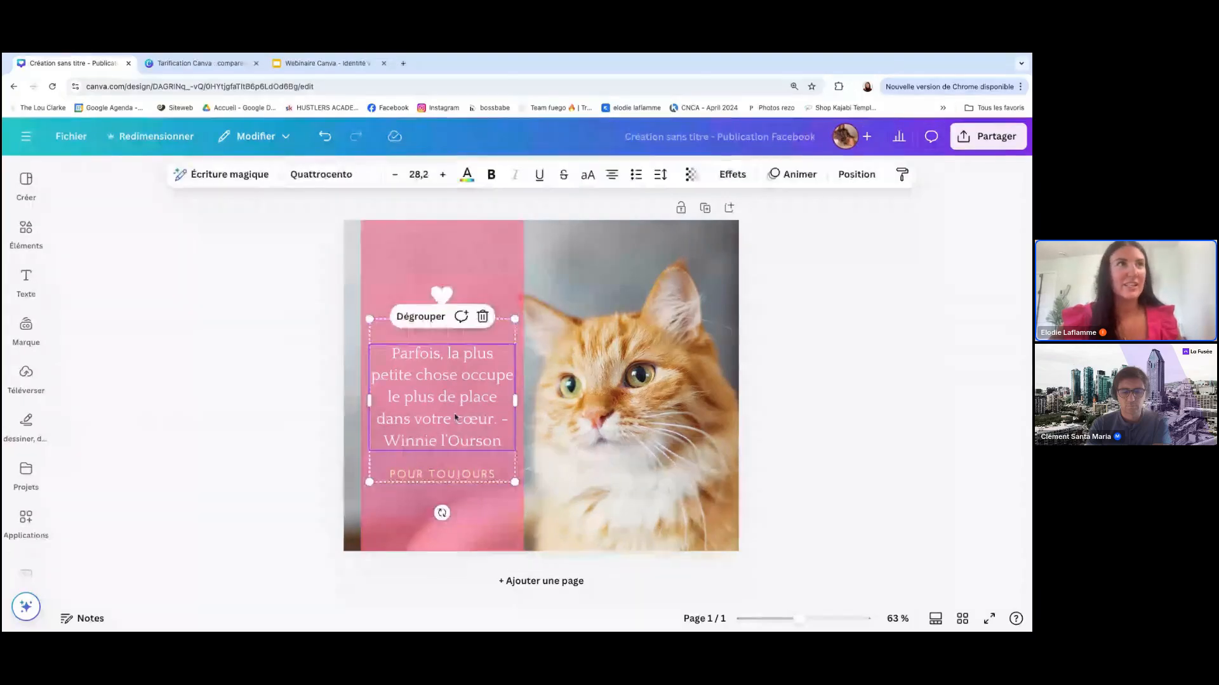
left_click(332, 179)
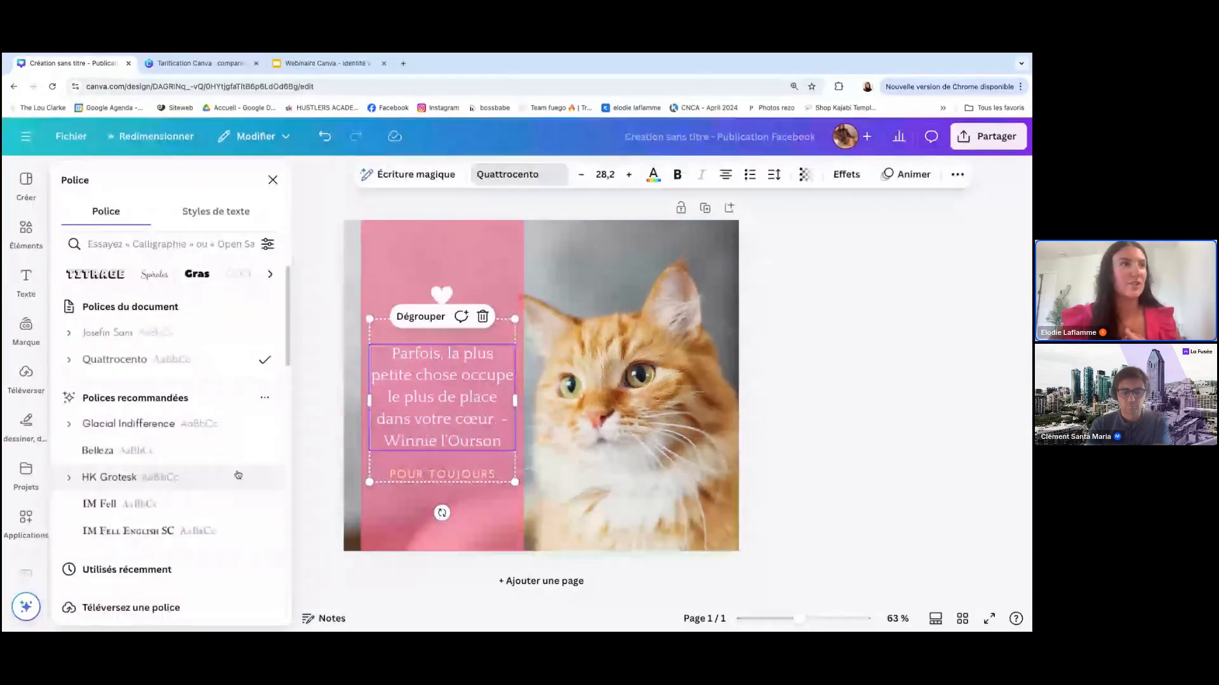
scroll(238, 475, "down", 6)
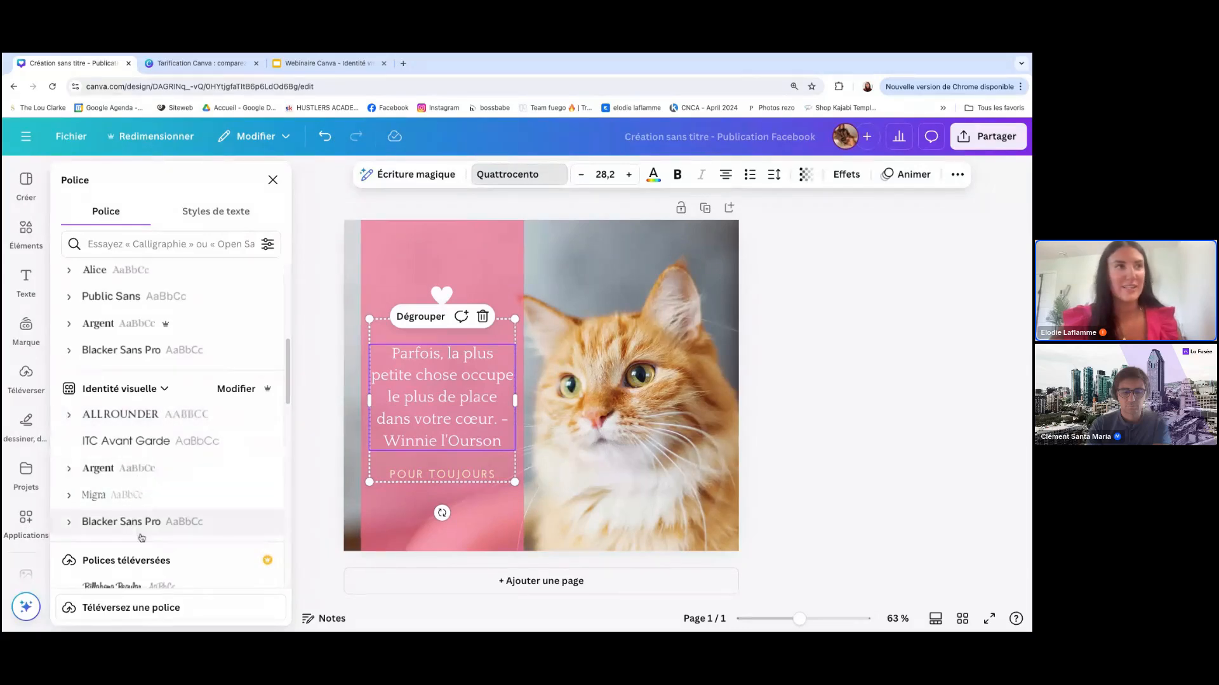
left_click(170, 419)
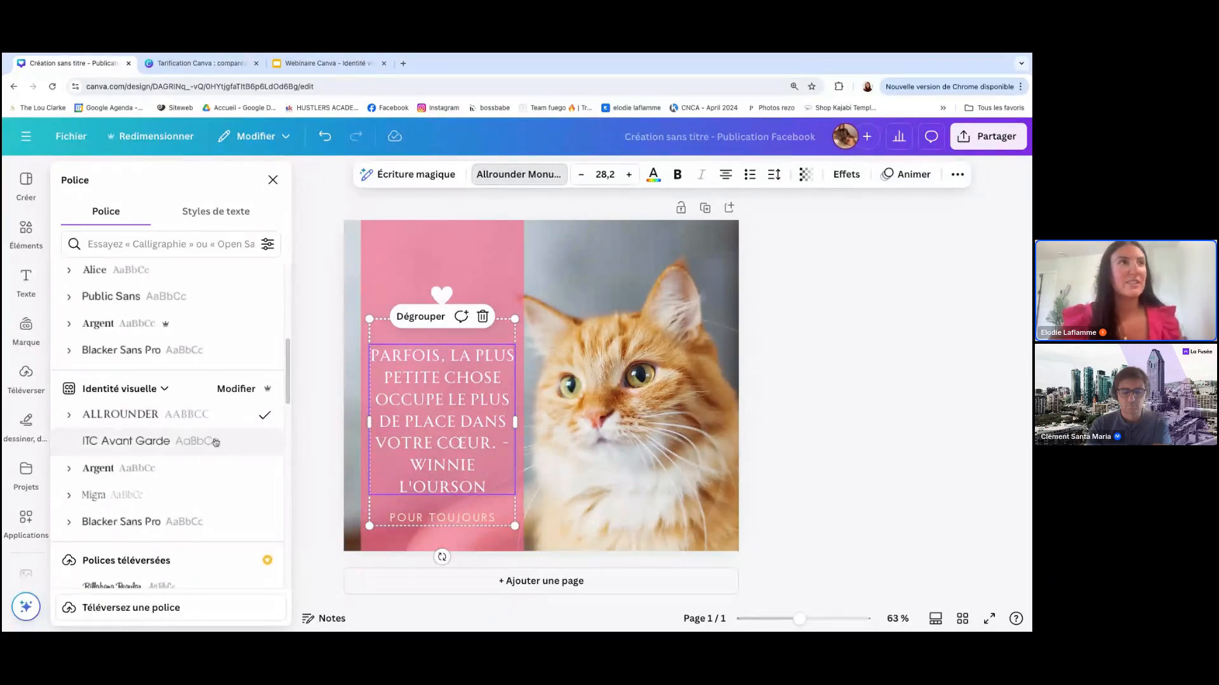
scroll(213, 437, "up", 5)
left_click(164, 244)
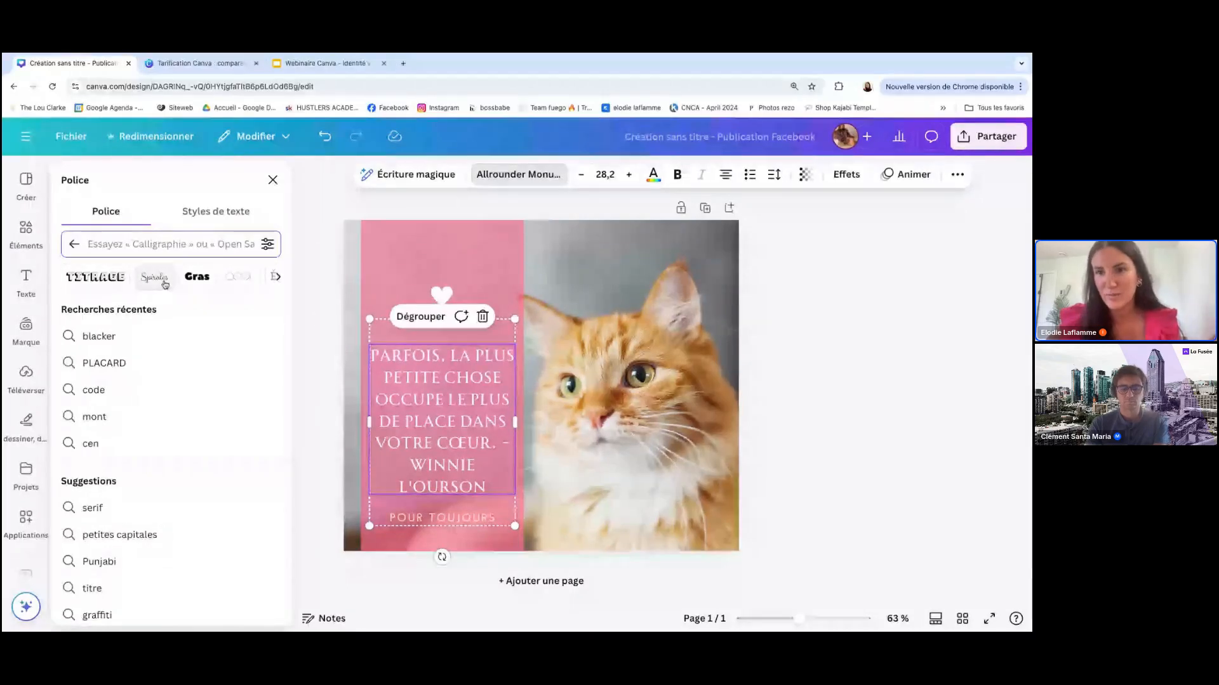
Review the brand colour palettes available for the pink block behind the quote.
left_click(399, 226)
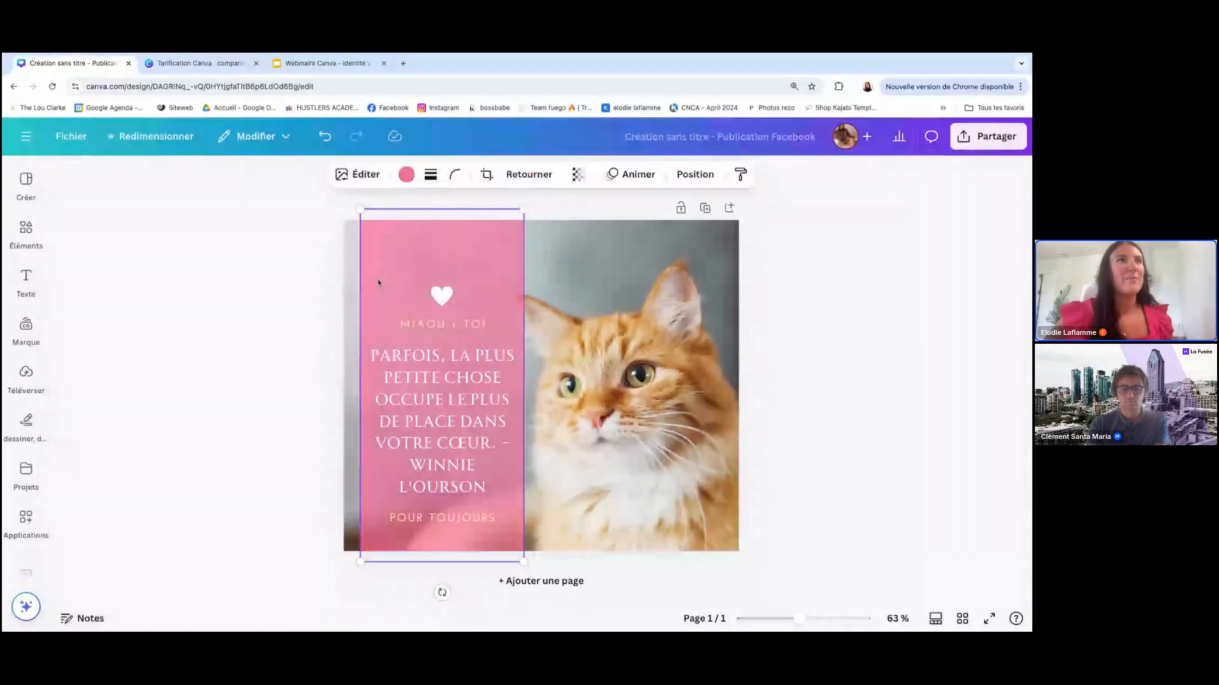
left_click(407, 175)
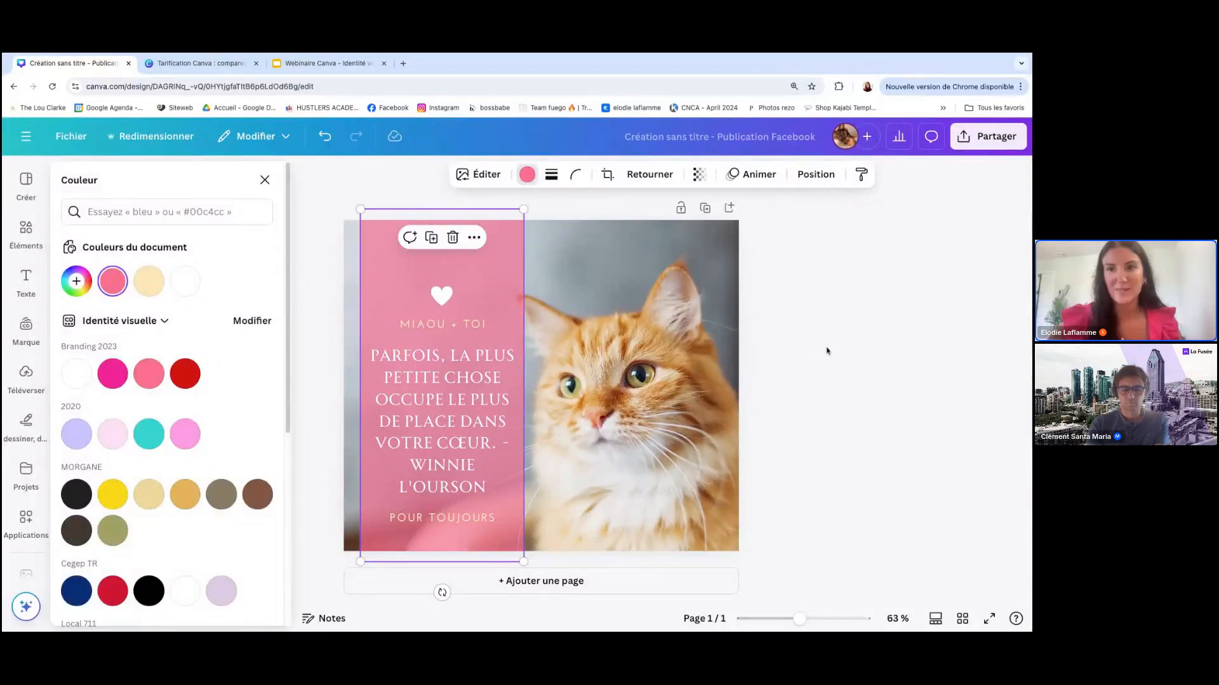
key("Escape")
Look up the brand logos through the Logos app in the post editor, and deselect the pink block.
scroll(25, 517, "down", 5)
left_click(15, 505)
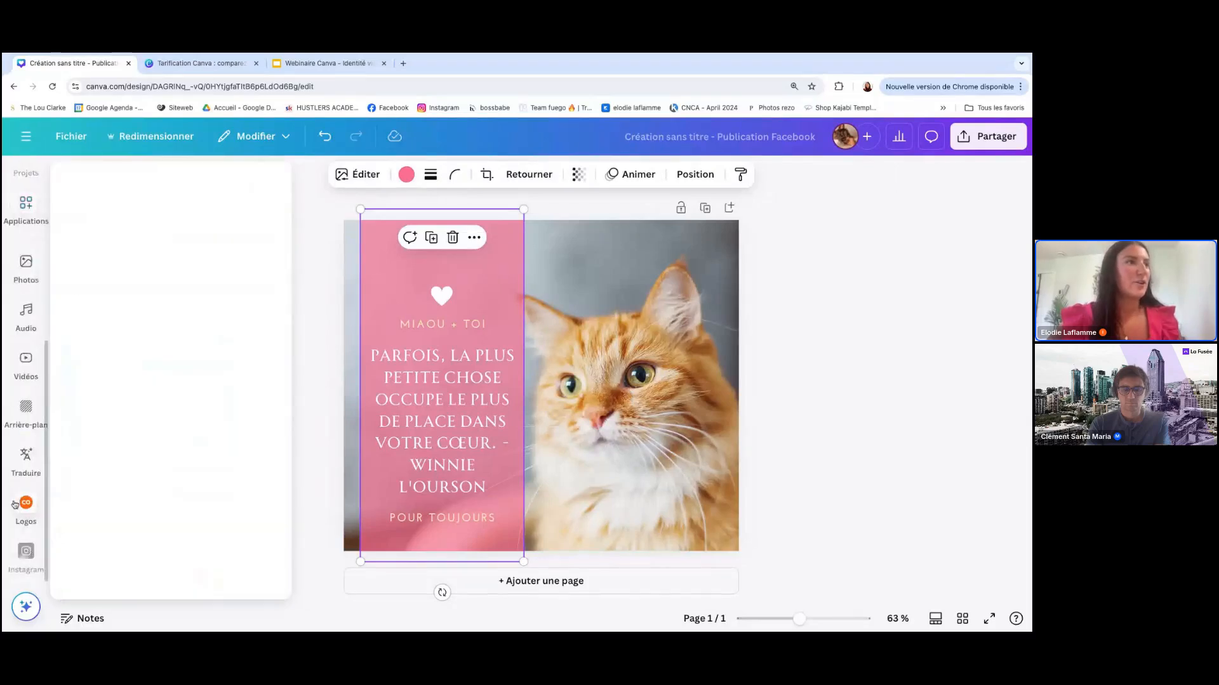
left_click(20, 510)
left_click(22, 511)
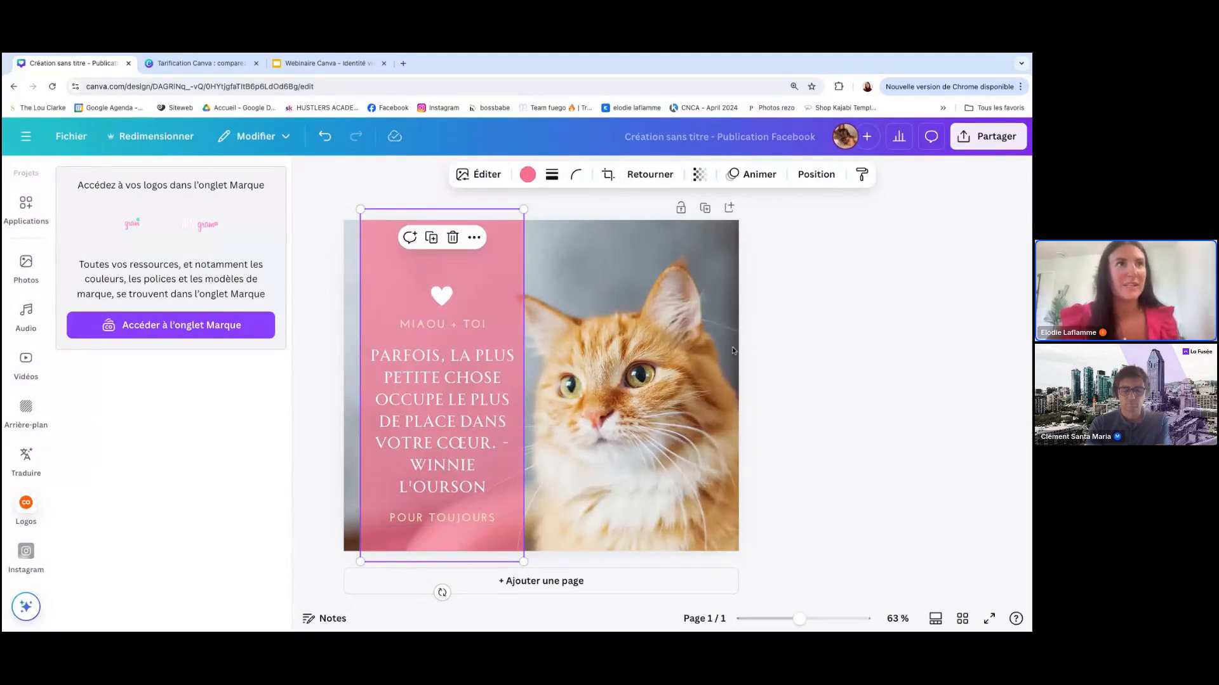
left_click(846, 352)
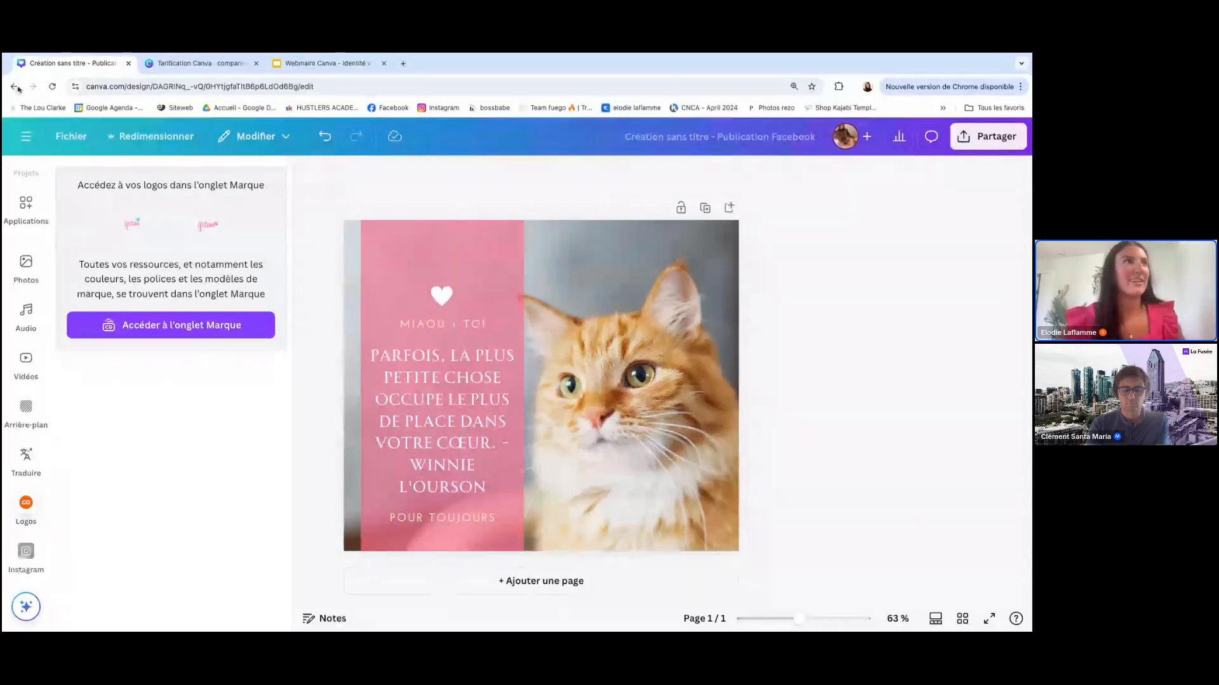
Reload the design, return to the home page, and view the Modèles de marque page of the brand section.
left_click(52, 87)
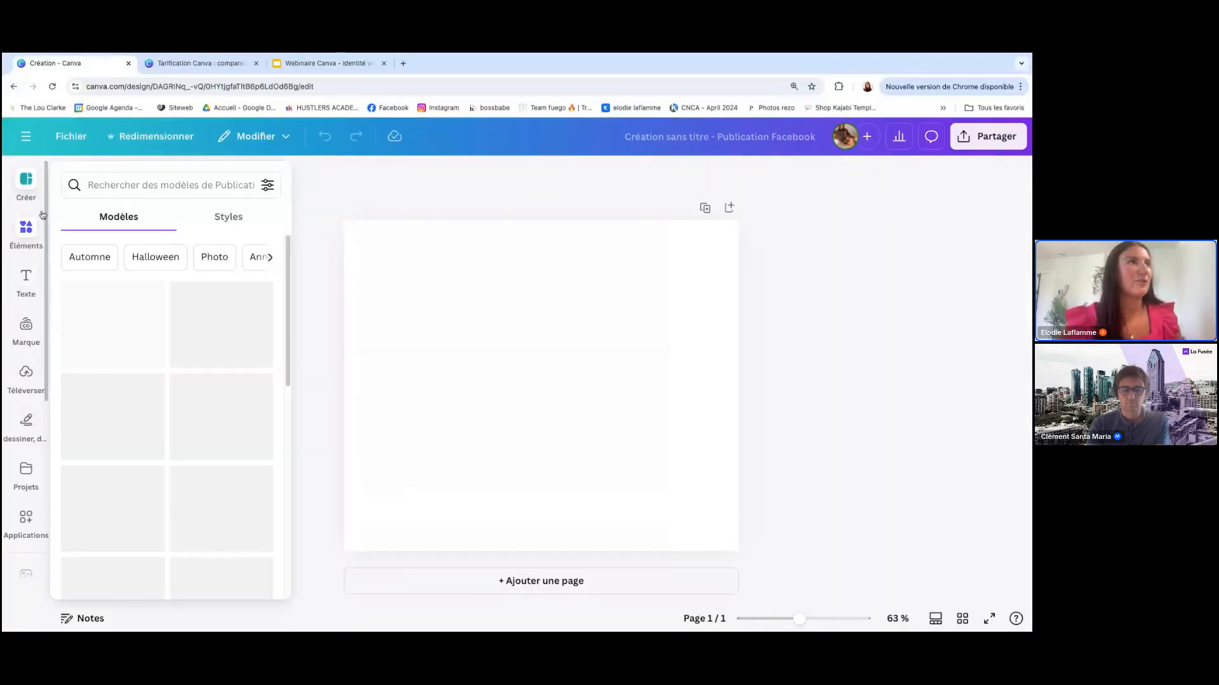
left_click(27, 139)
left_click(72, 144)
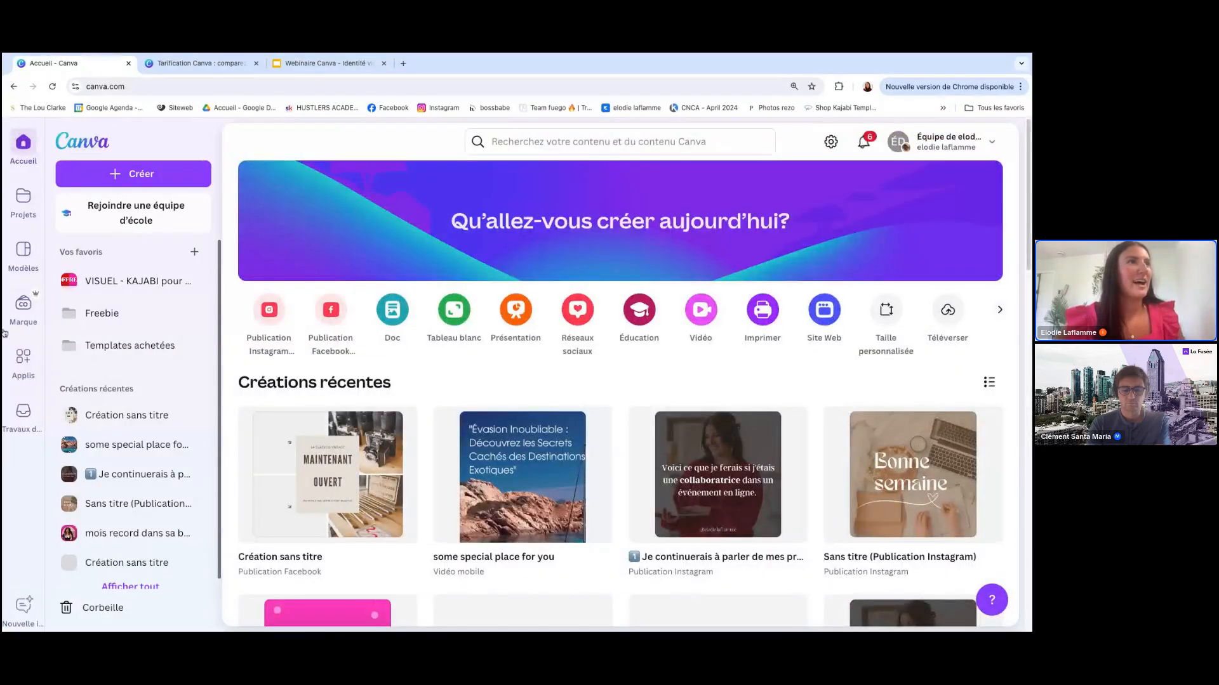
left_click(25, 308)
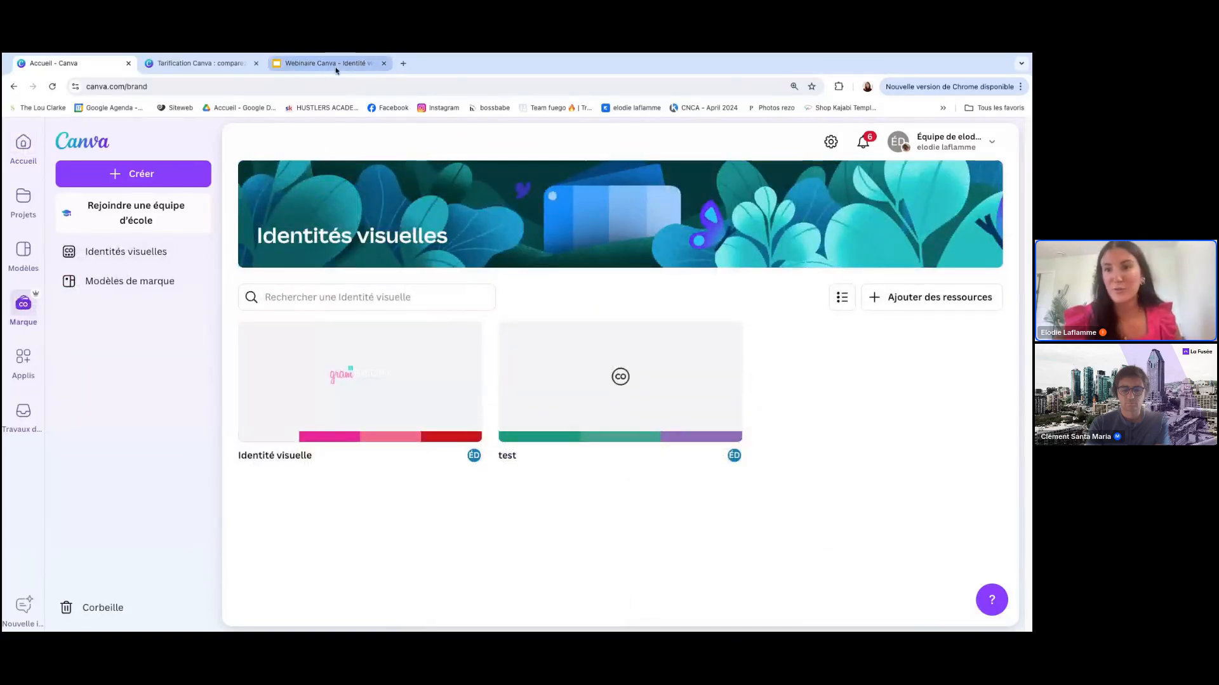
left_click(108, 283)
scroll(761, 413, "down", 1)
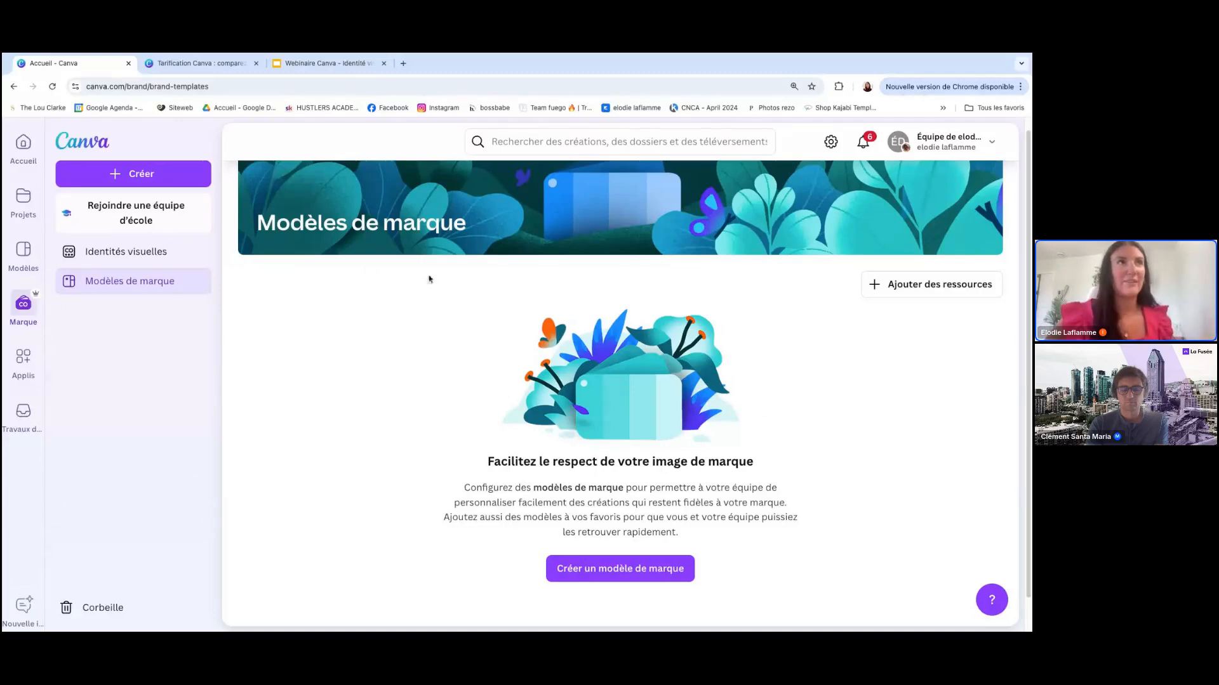
Switch to the webinar deck in Google Slides and present it from the "Bâtir une identité visuelle avec Canva" slide.
left_click(350, 66)
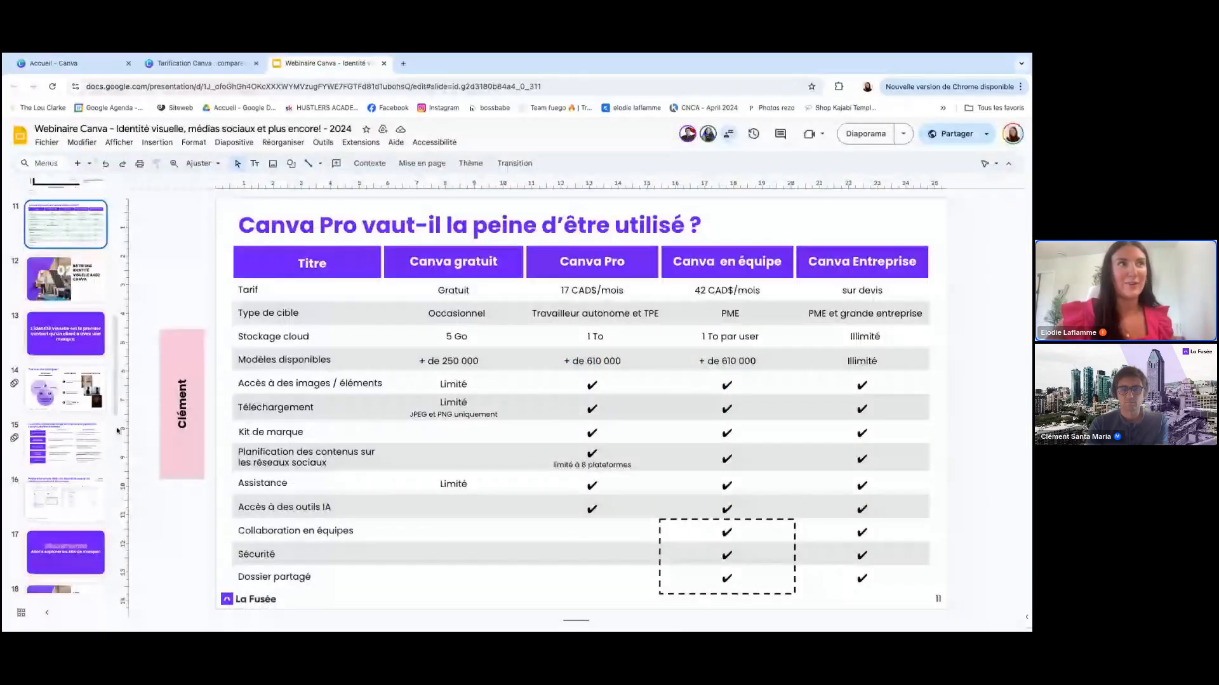
left_click(865, 134)
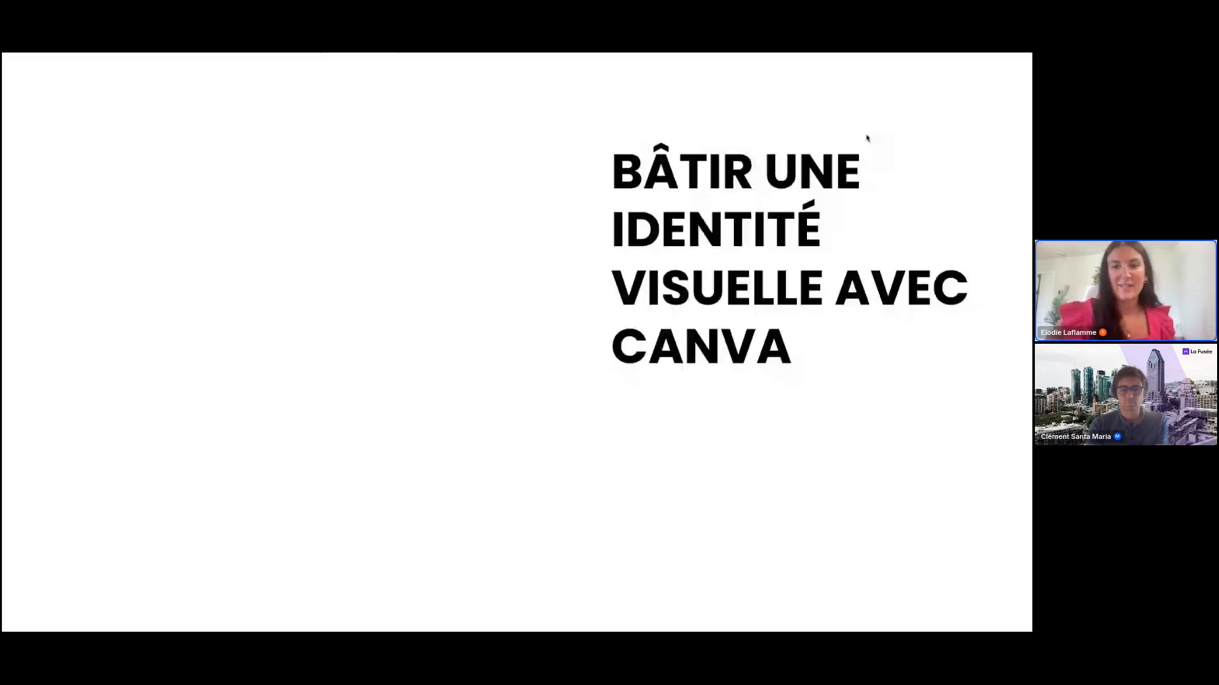
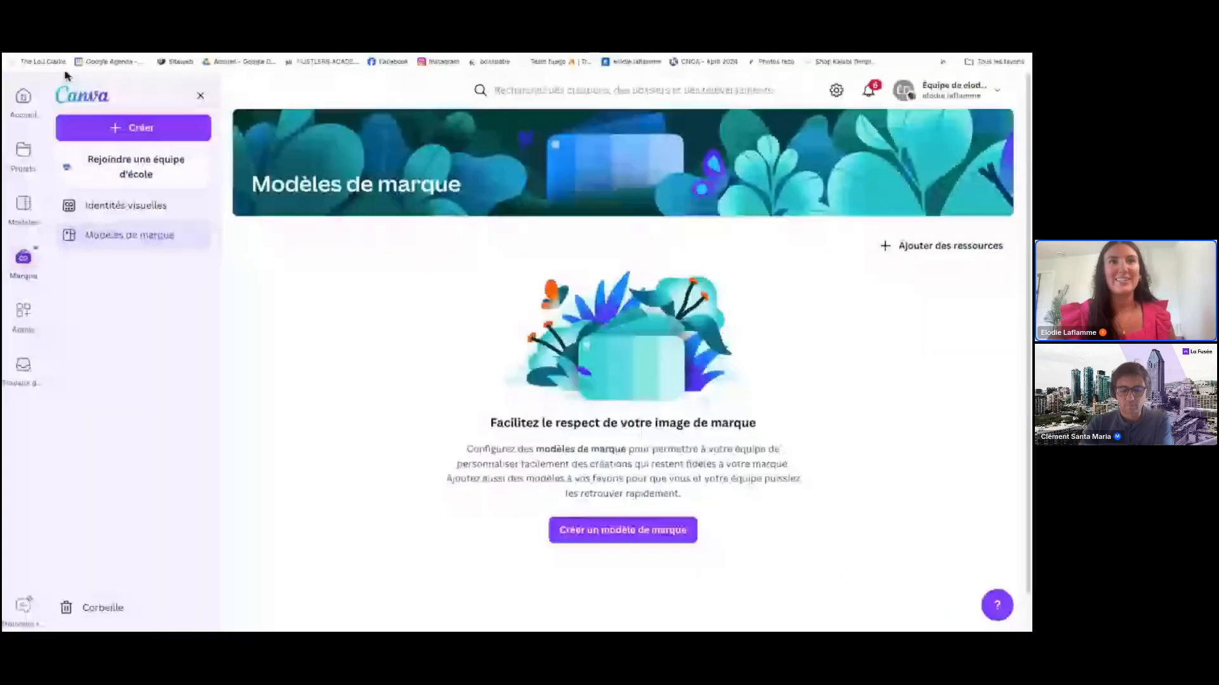
Create a blank Instagram story, 1080 × 1920 px, from the home page's social media formats.
left_click(26, 89)
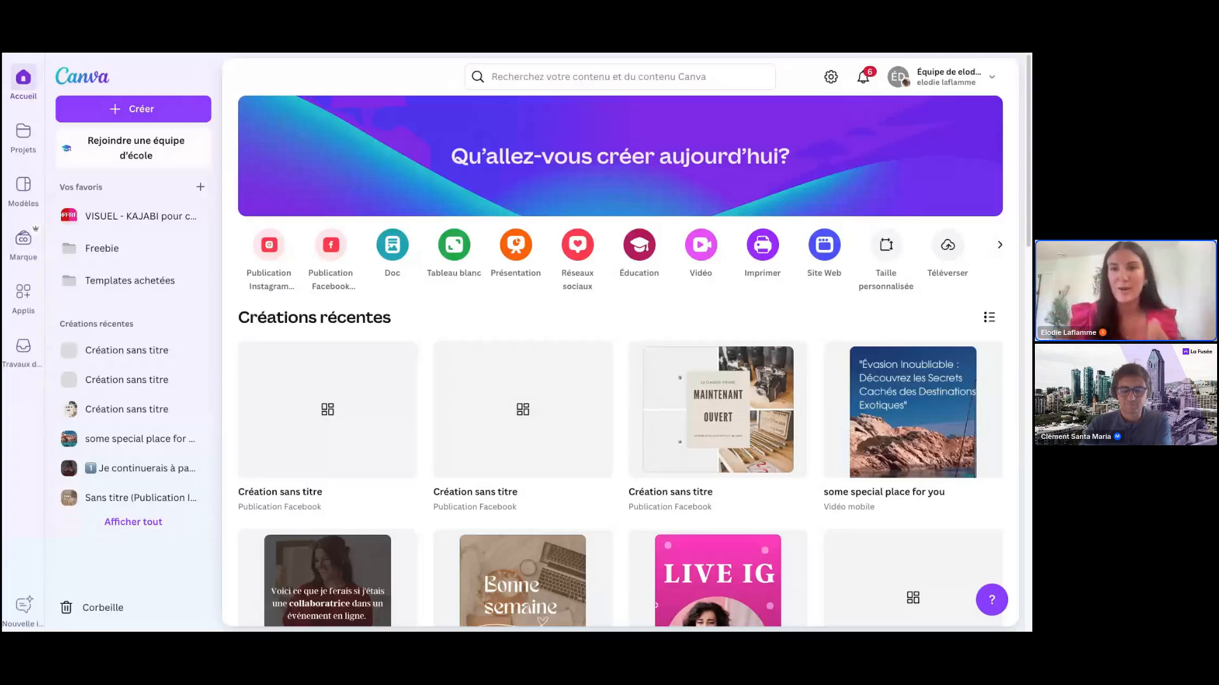
left_click(580, 246)
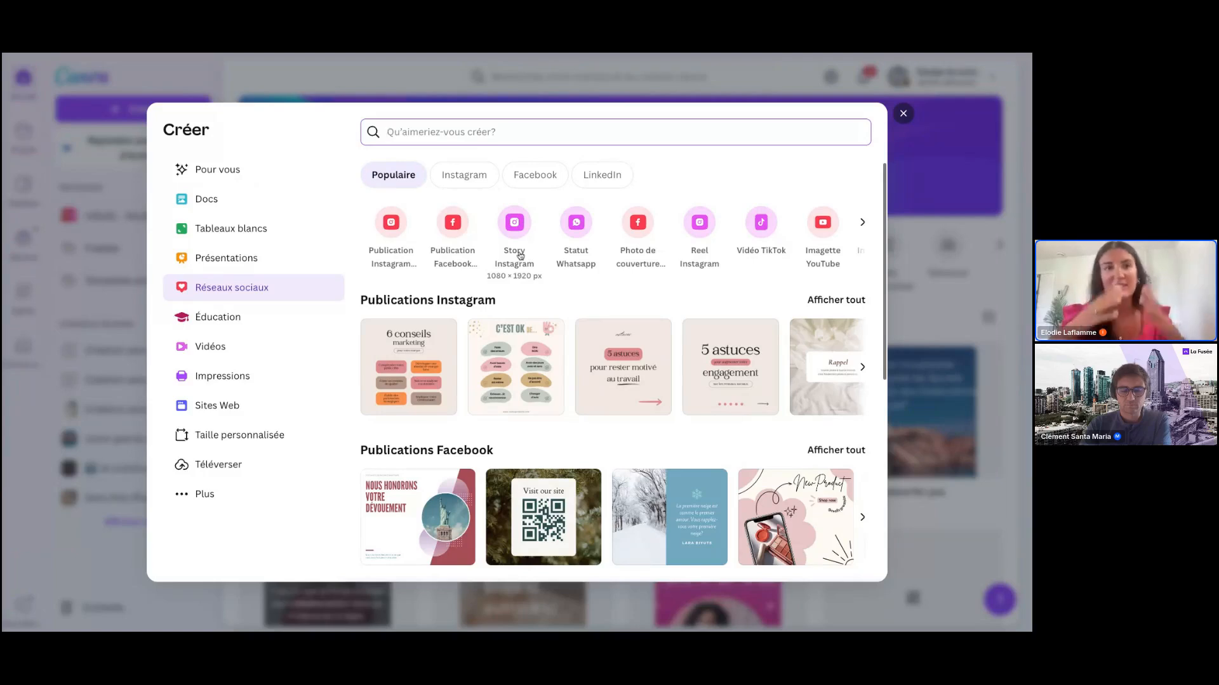
left_click(512, 230)
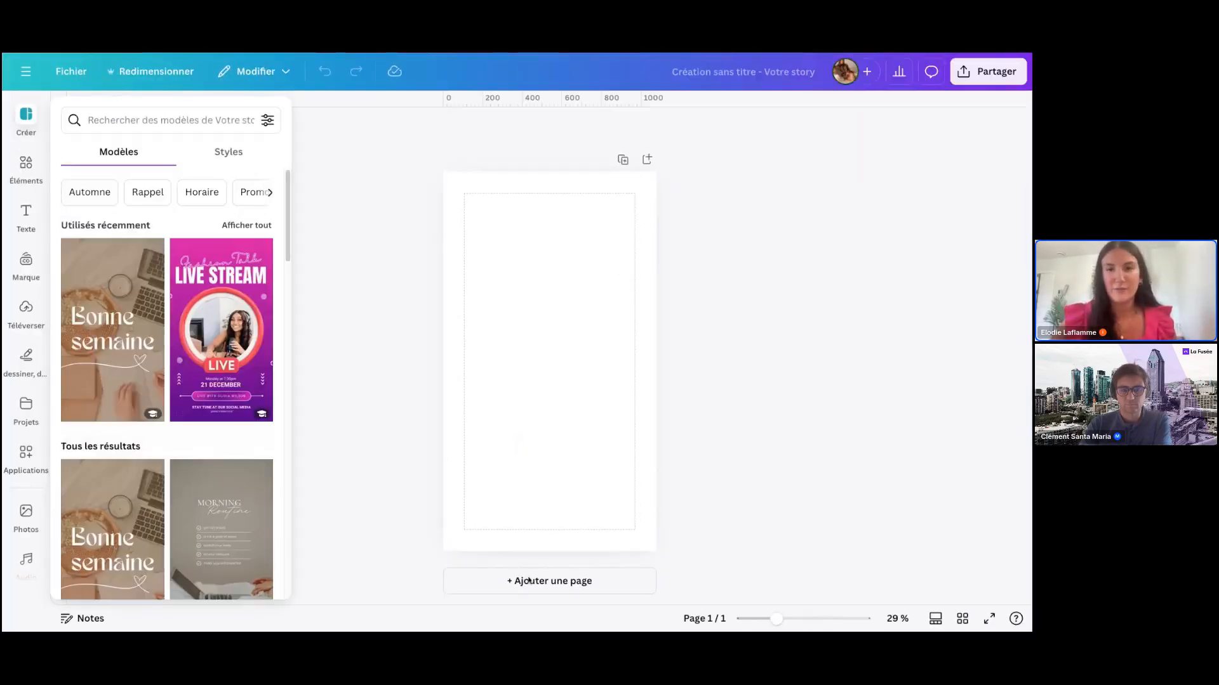
left_click(767, 515)
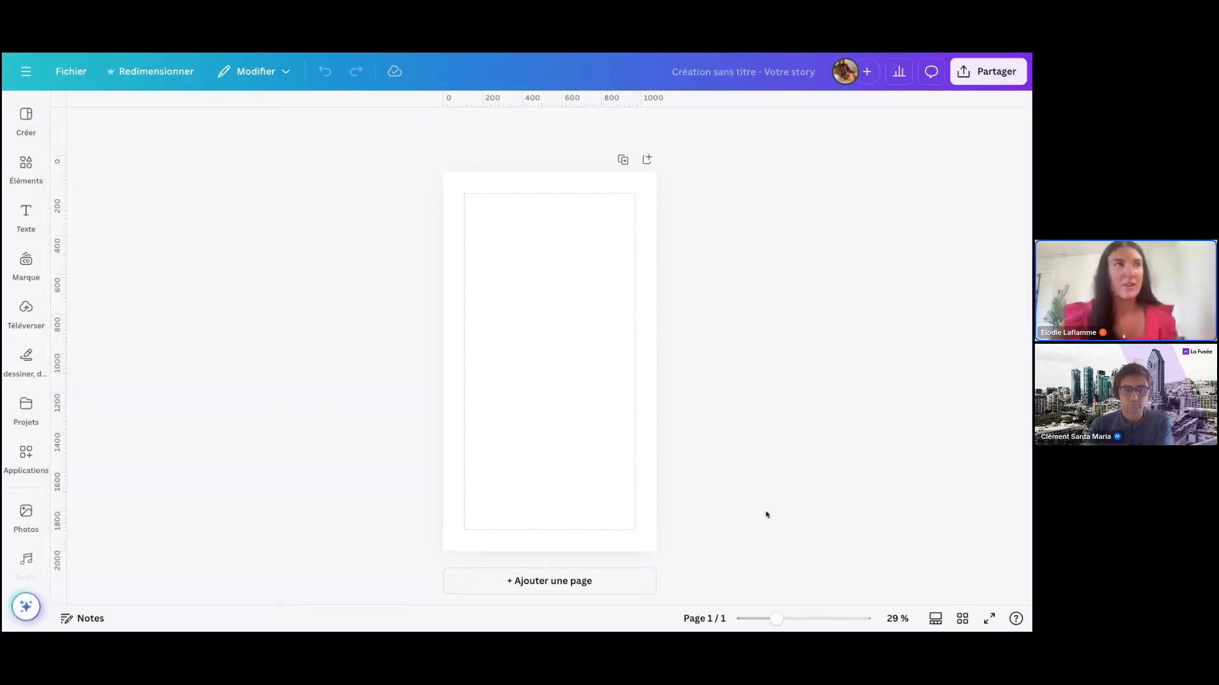
Browse the suggested story templates, search them for "concours", and look through the contest designs.
left_click(26, 121)
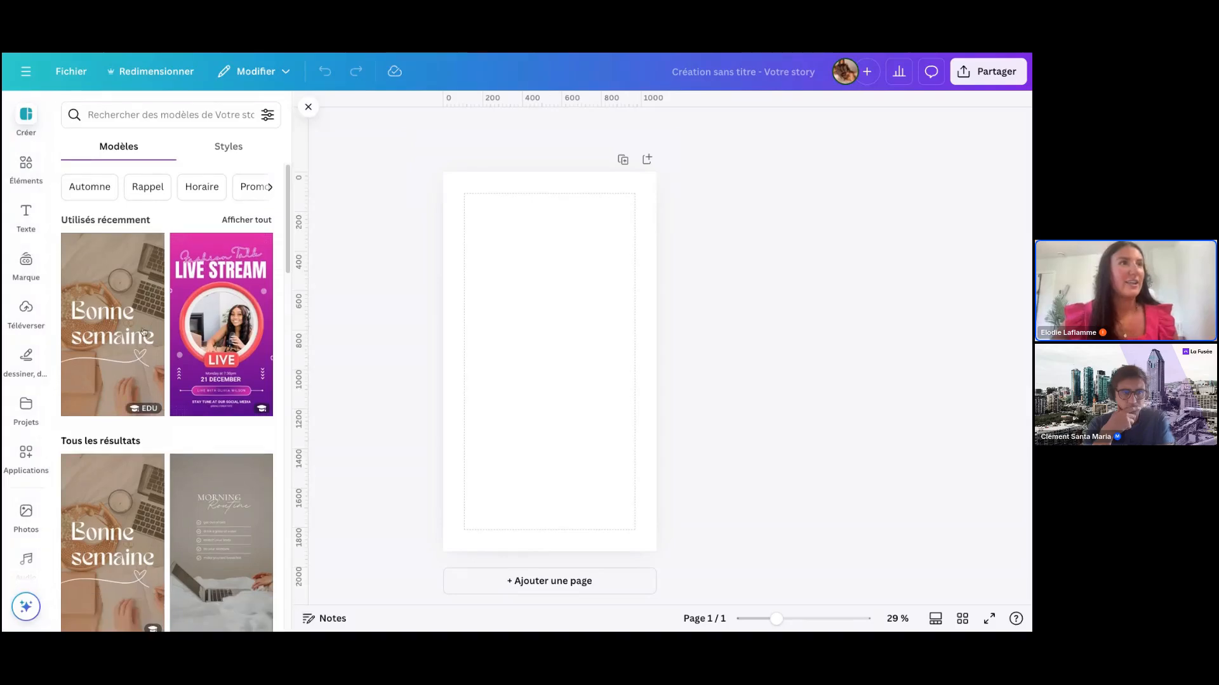
scroll(165, 508, "down", 3)
scroll(165, 508, "down", 6)
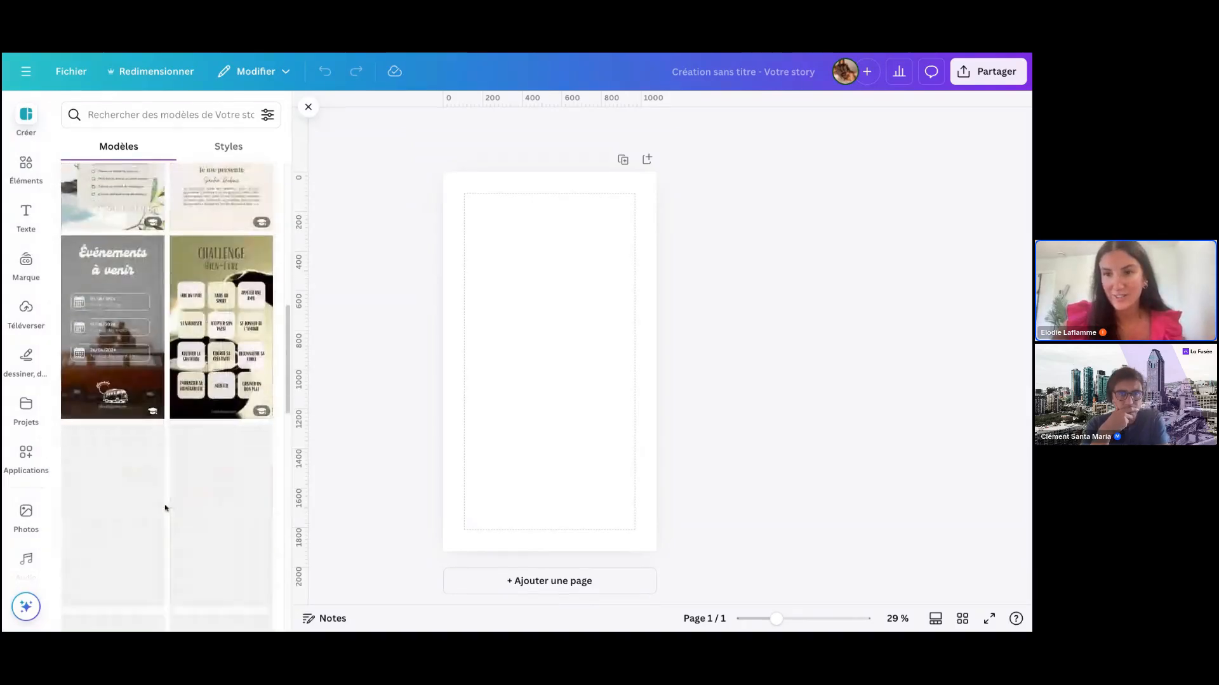
scroll(165, 508, "up", 9)
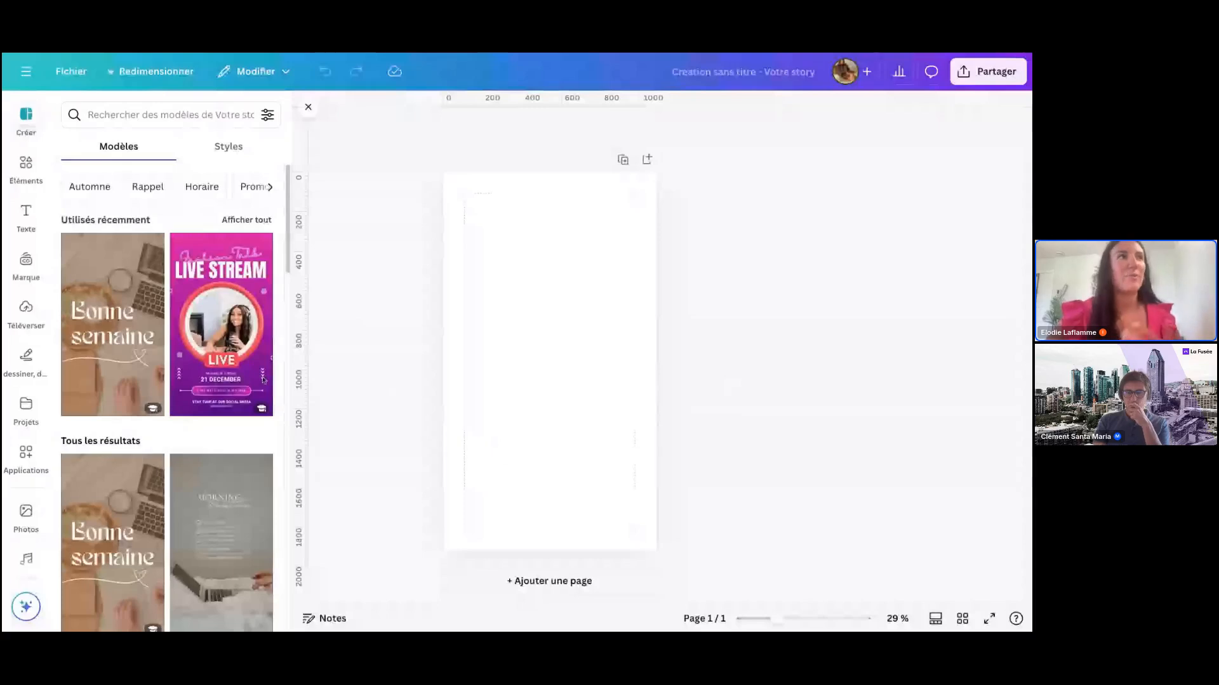
left_click(154, 117)
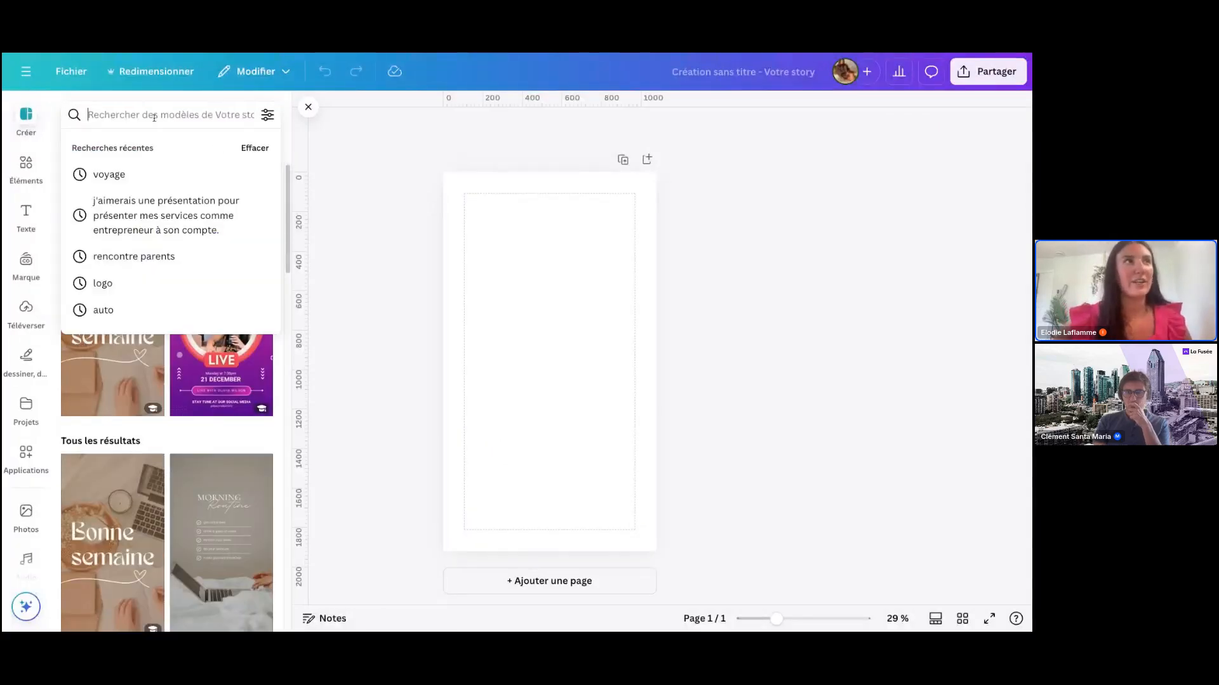
type("concours")
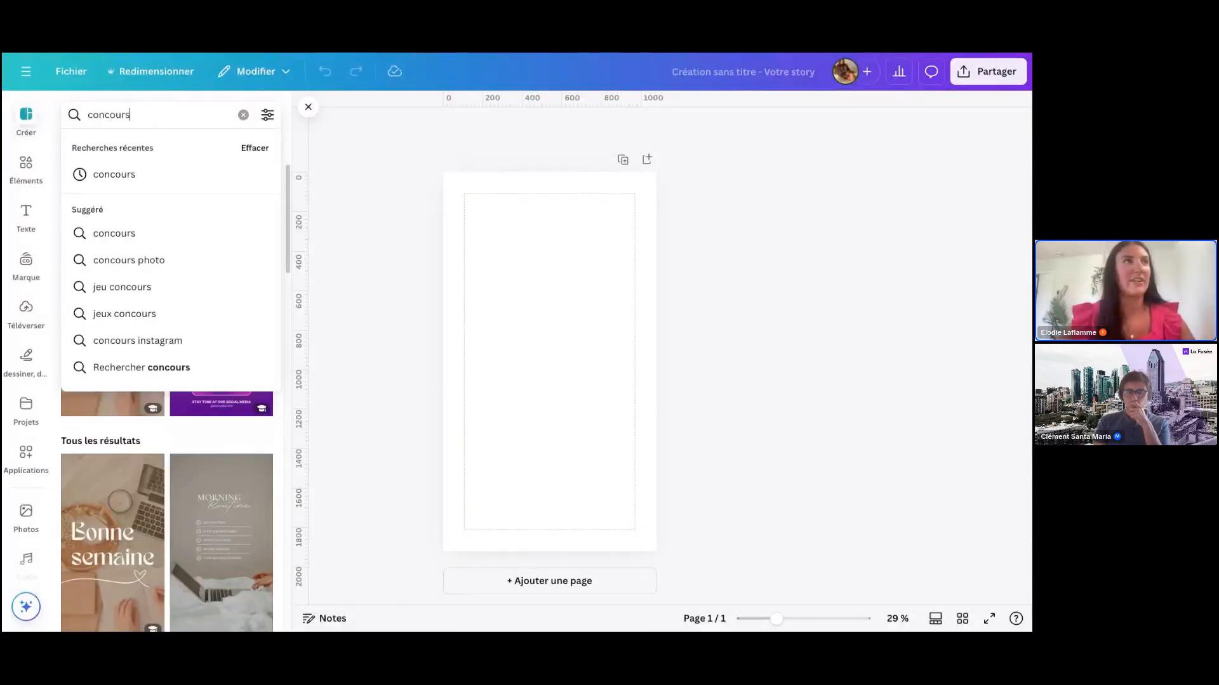
key("Return")
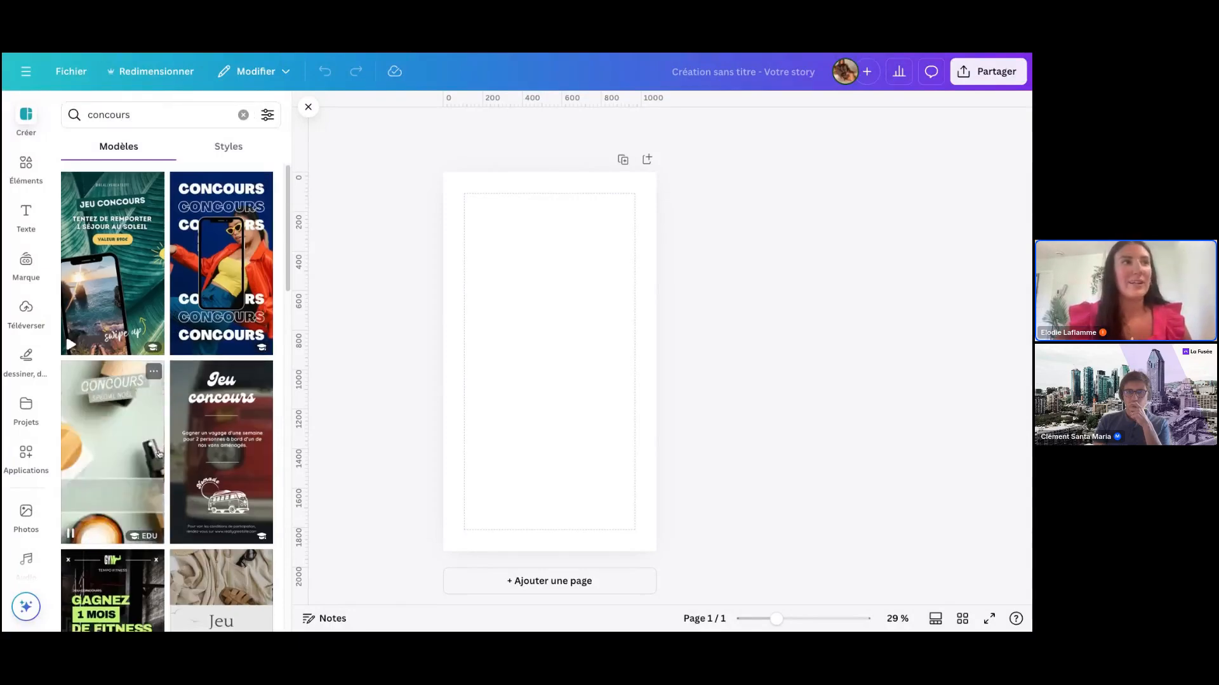
scroll(166, 394, "down", 6)
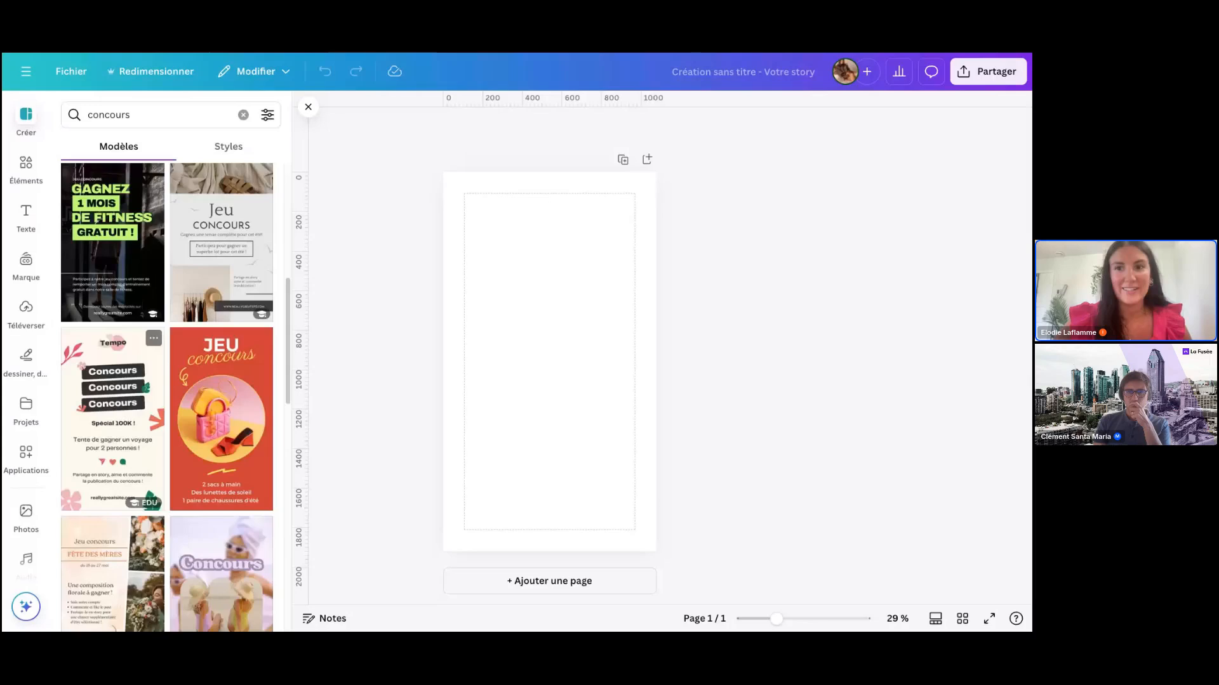
Search the story templates for "employé" and apply the "Bleu vert blanc Géométrique Anniversaire employé" template.
left_click(65, 118)
key("BackSpace")
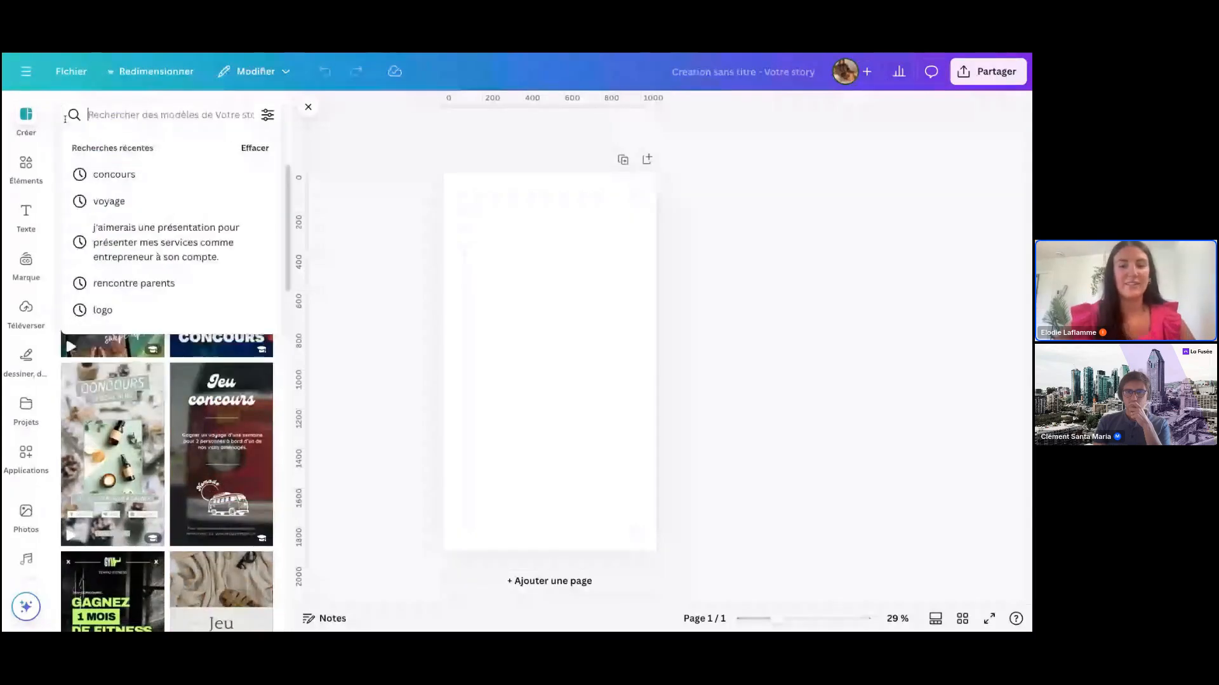
type("empliy")
key("BackSpace")
key("BackSpace")
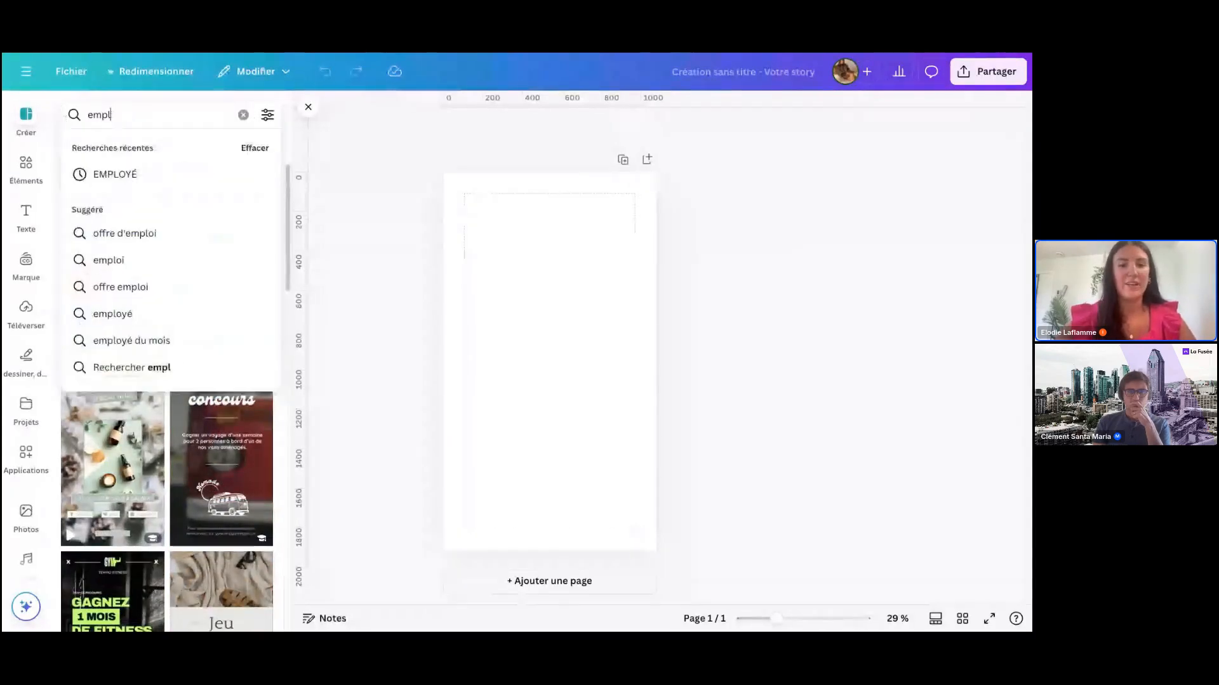
type("oyé")
key("Return")
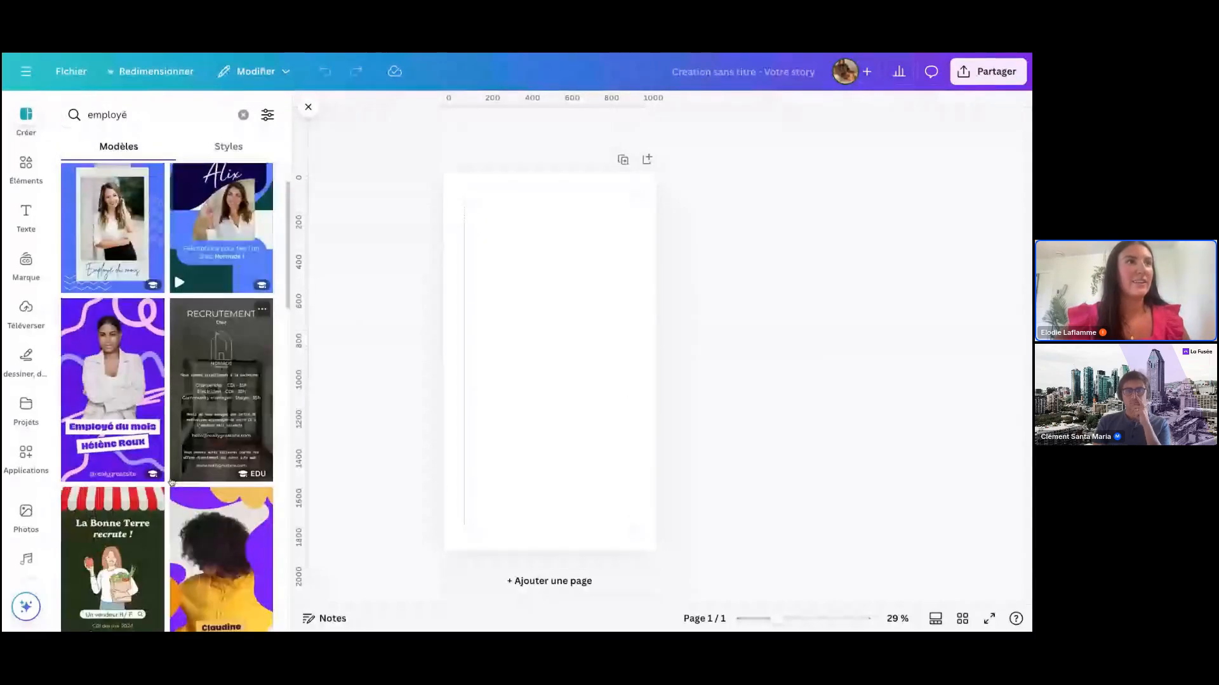
scroll(172, 481, "down", 10)
scroll(171, 481, "up", 10)
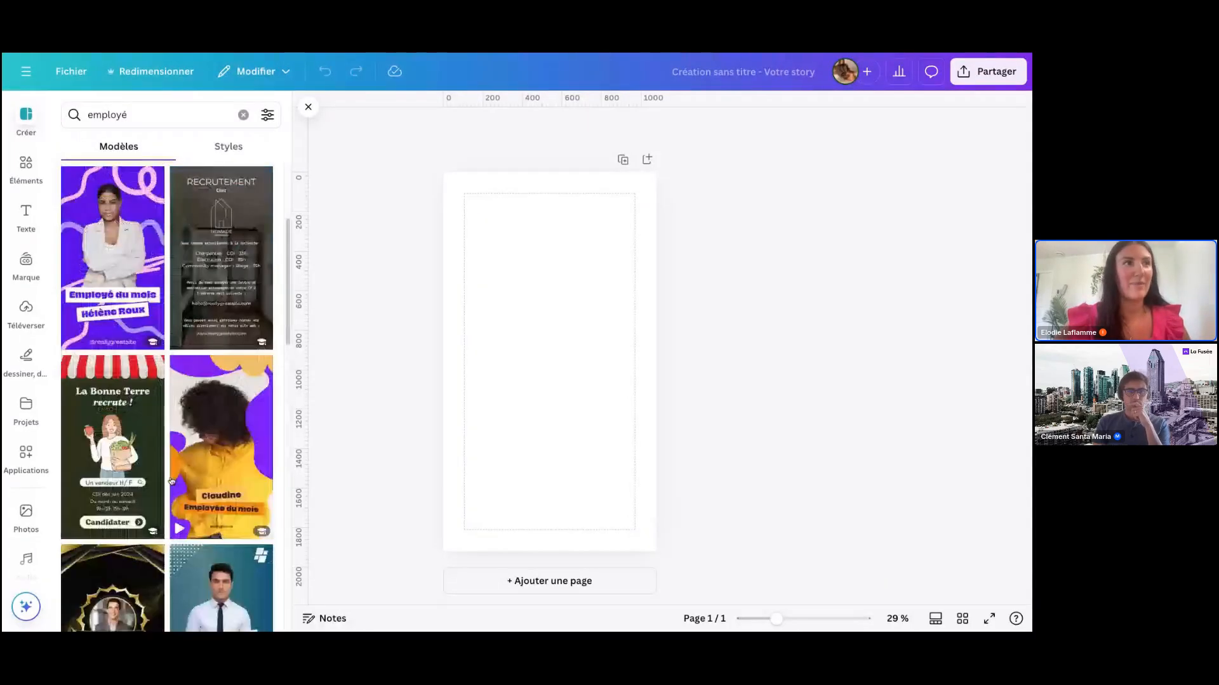
left_click(226, 242)
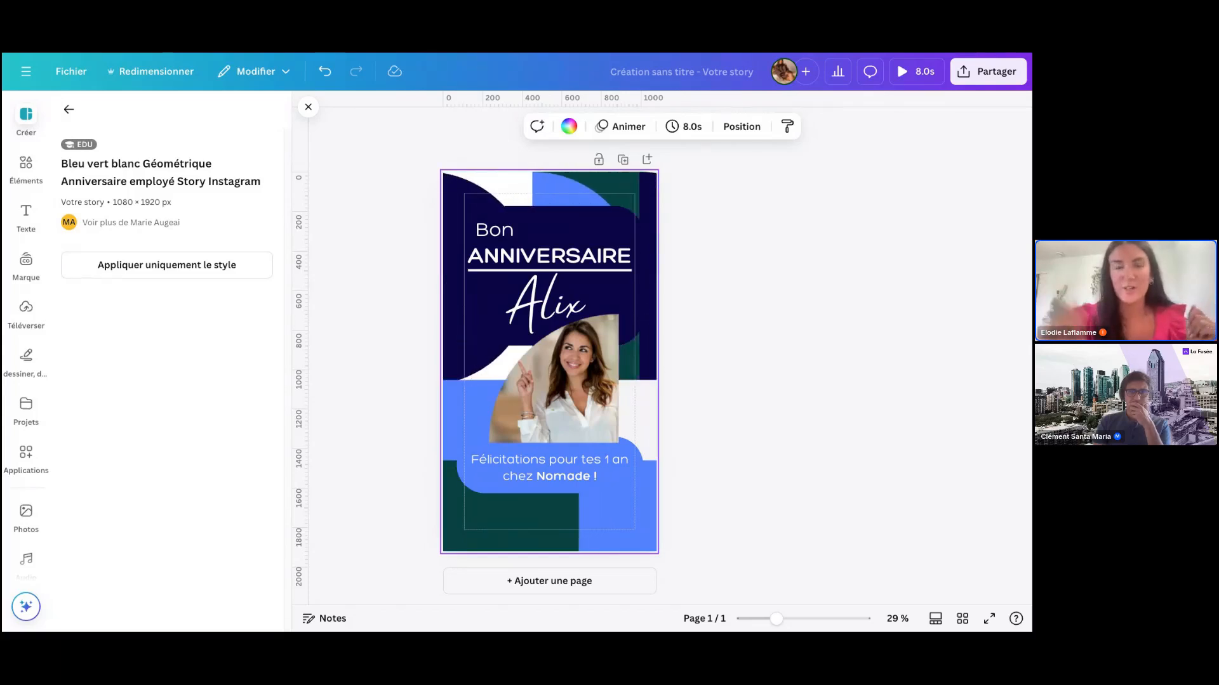
Delete the dark rounded shape behind the birthday title and shift the employee photo slightly up and to the left.
left_click(728, 317)
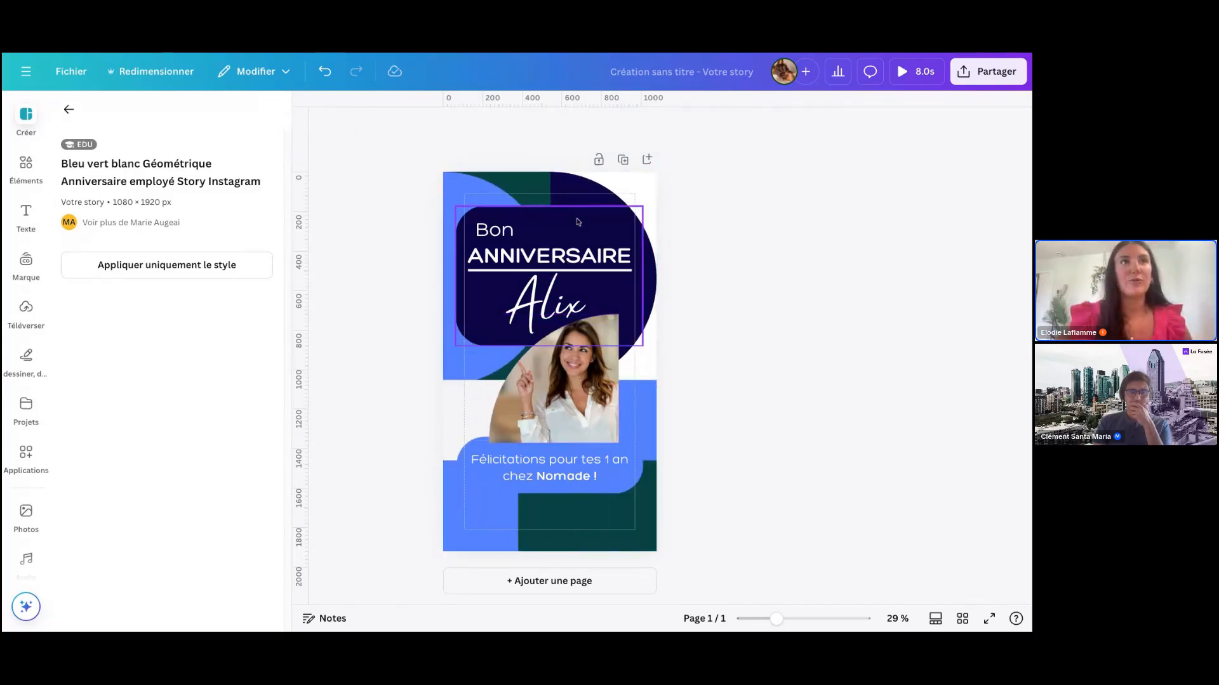
left_click(578, 221)
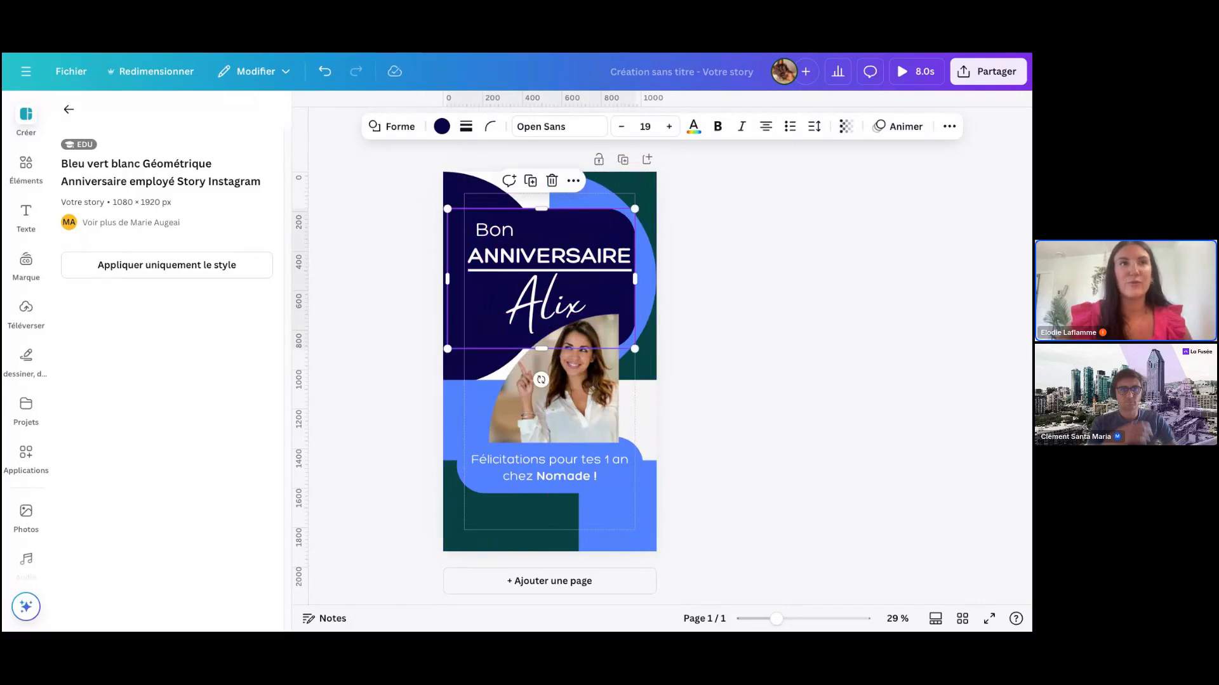
mouse_move(564, 387)
left_mouse_down()
mouse_move(601, 387)
mouse_move(558, 381)
left_mouse_up()
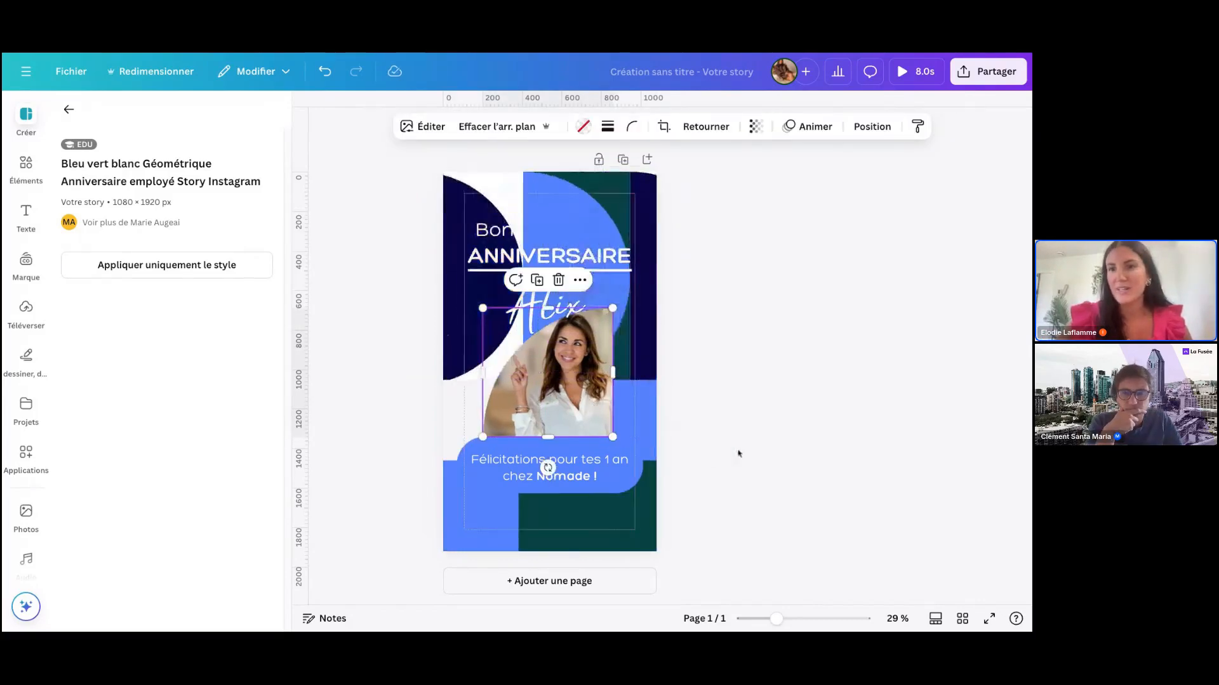
left_click(738, 453)
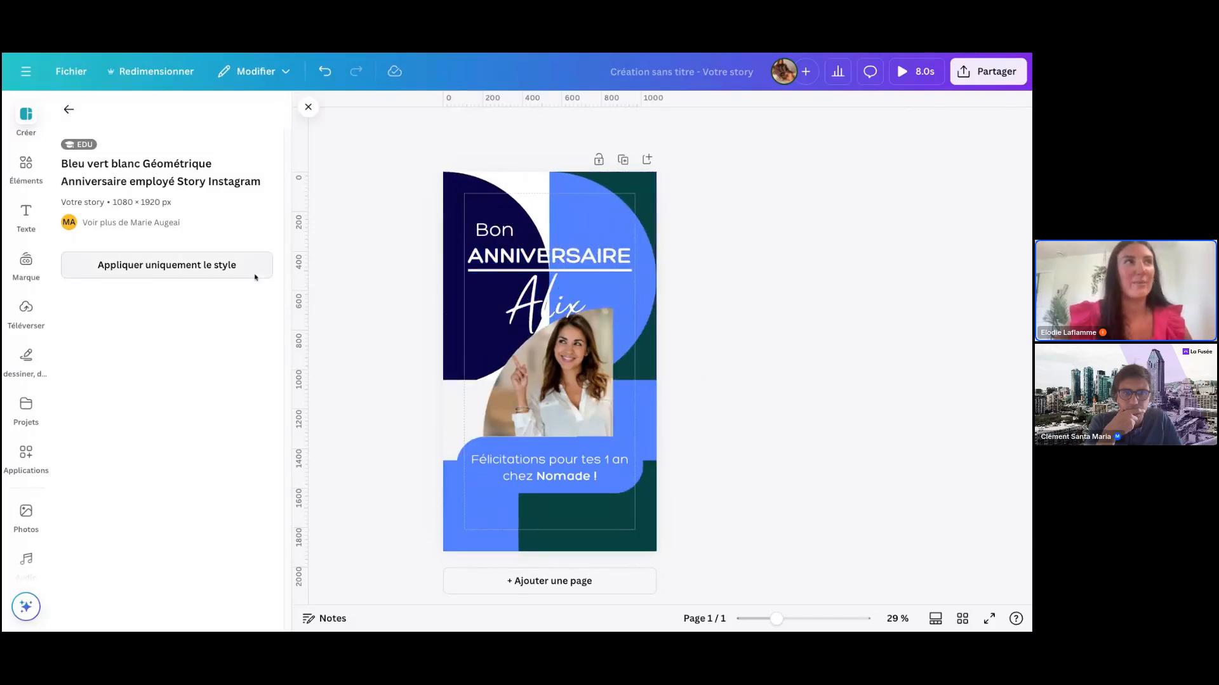
Go back to the template results, leave the birthday story design and return to the Canva home page.
left_click(69, 111)
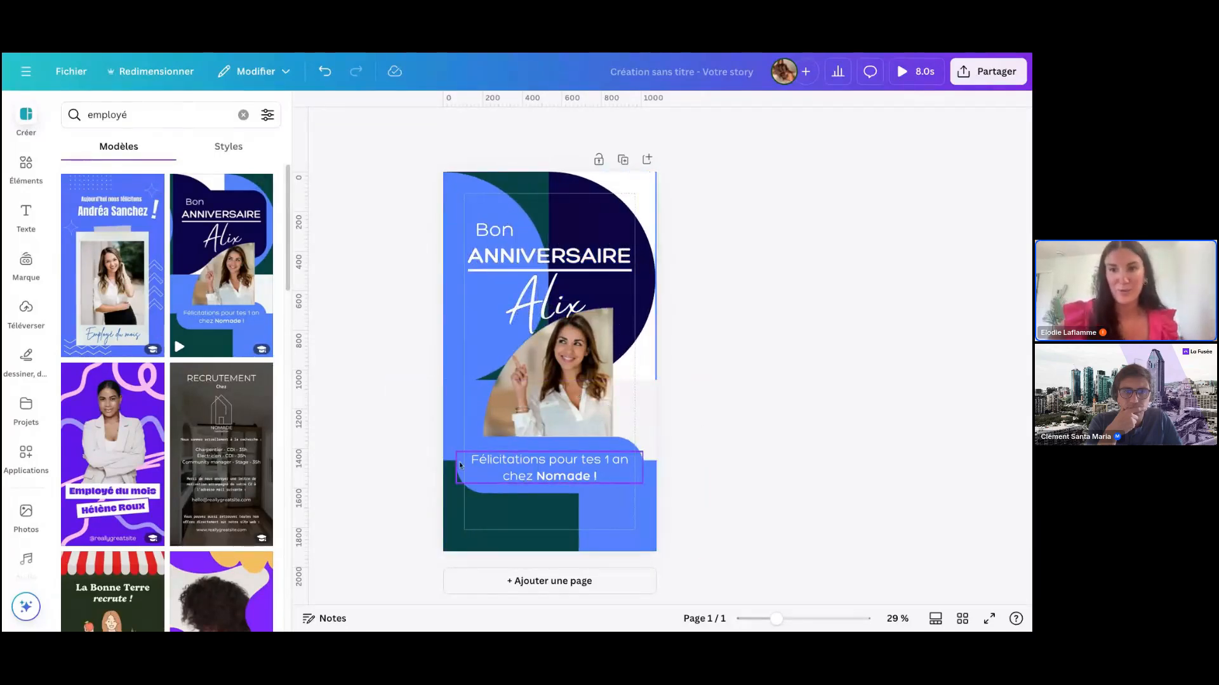
left_click(141, 50)
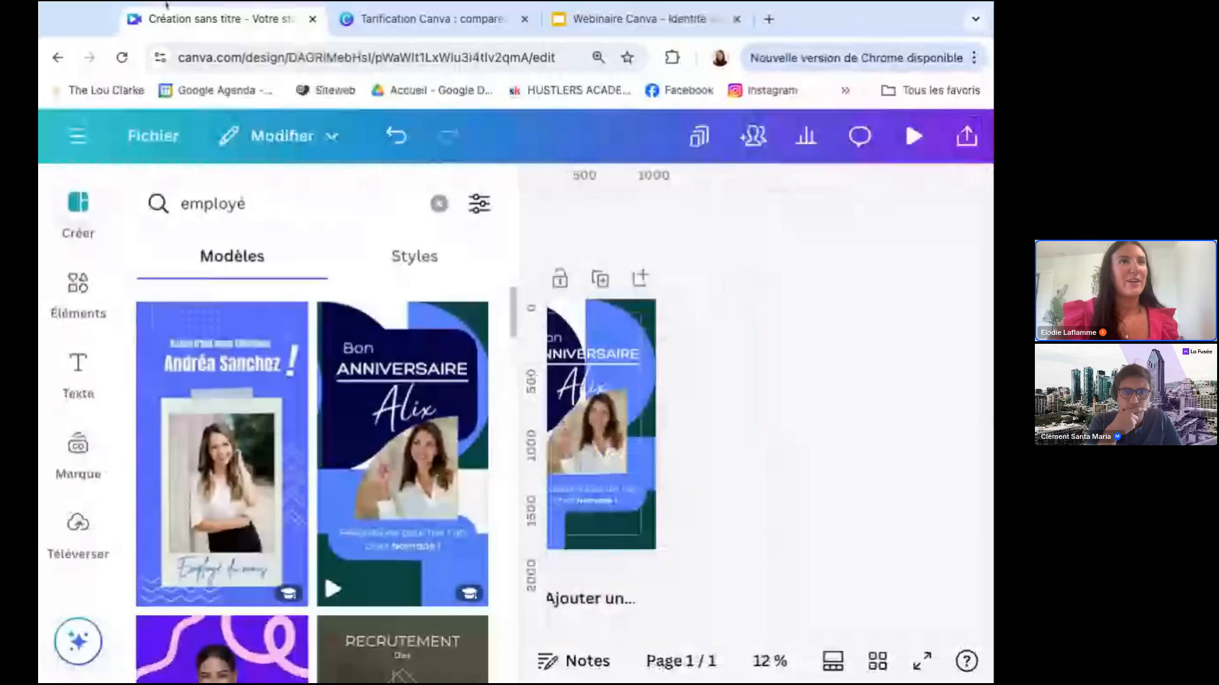
left_click(87, 144)
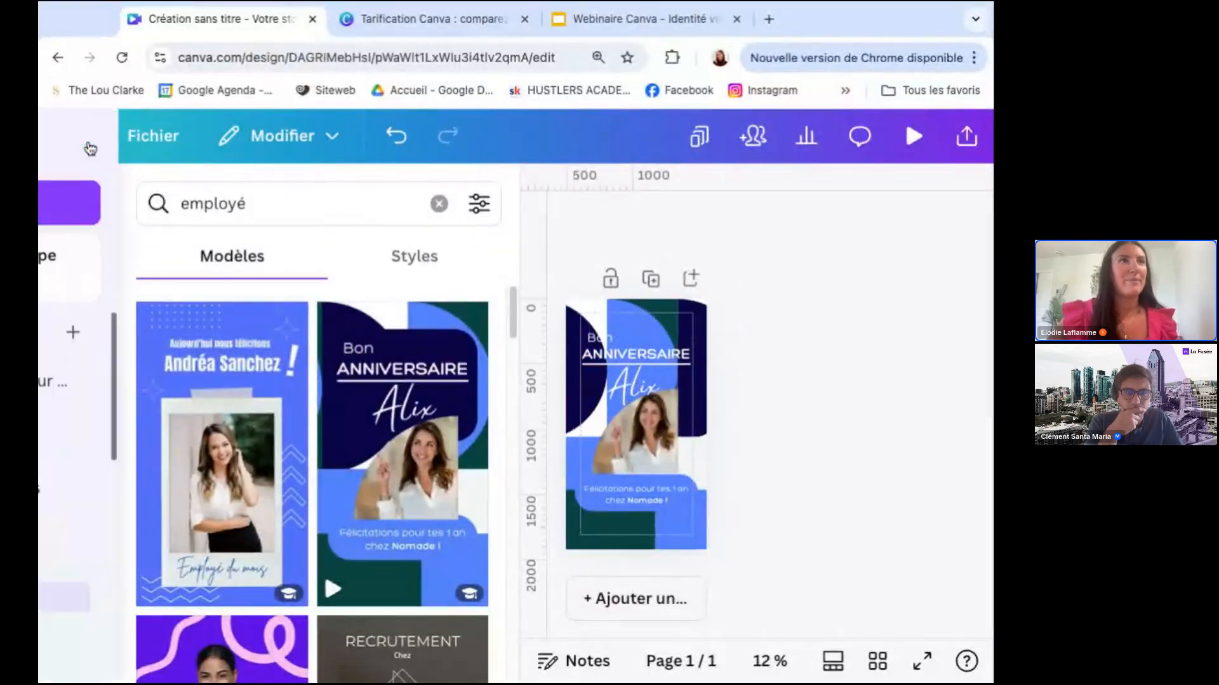
left_click(69, 152)
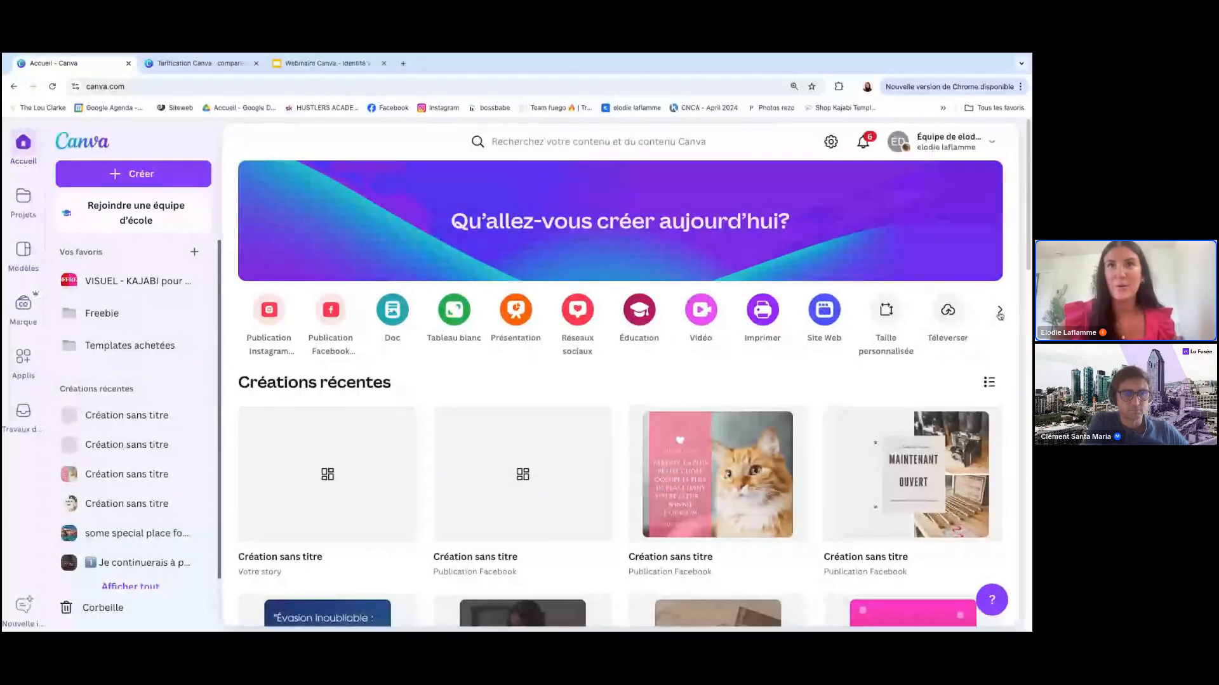
Look through the popular print formats and the custom size options for new designs, closing each view.
scroll(819, 321, "right", 2)
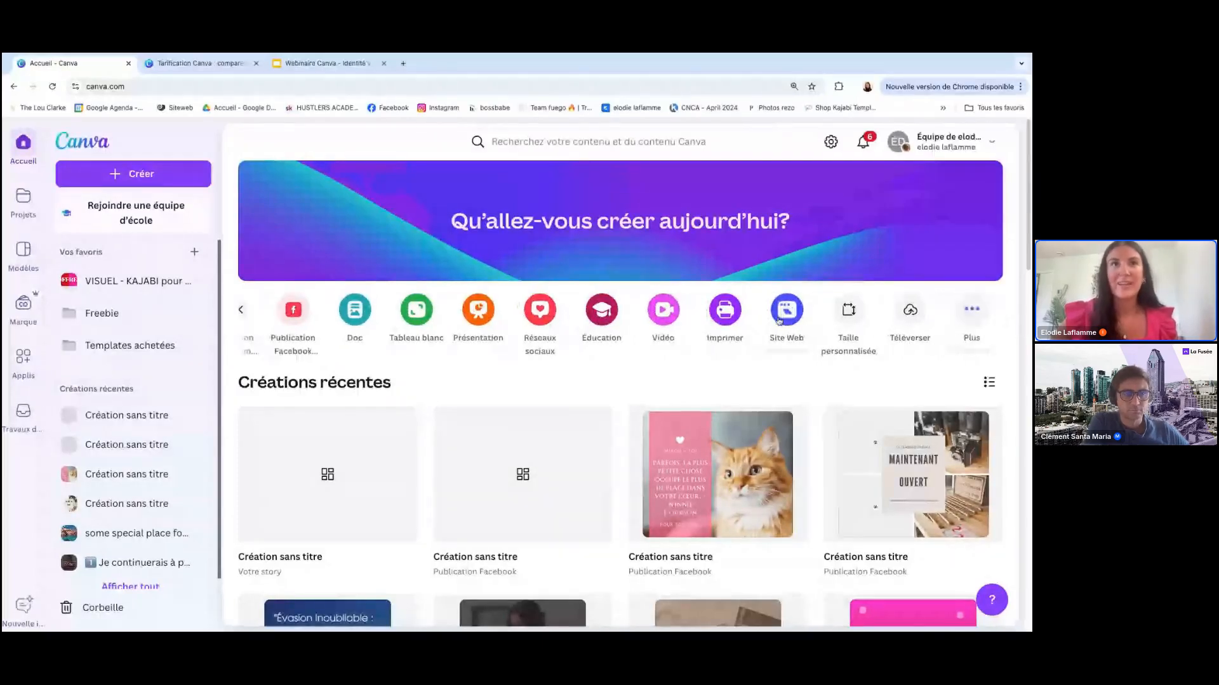
left_click(729, 326)
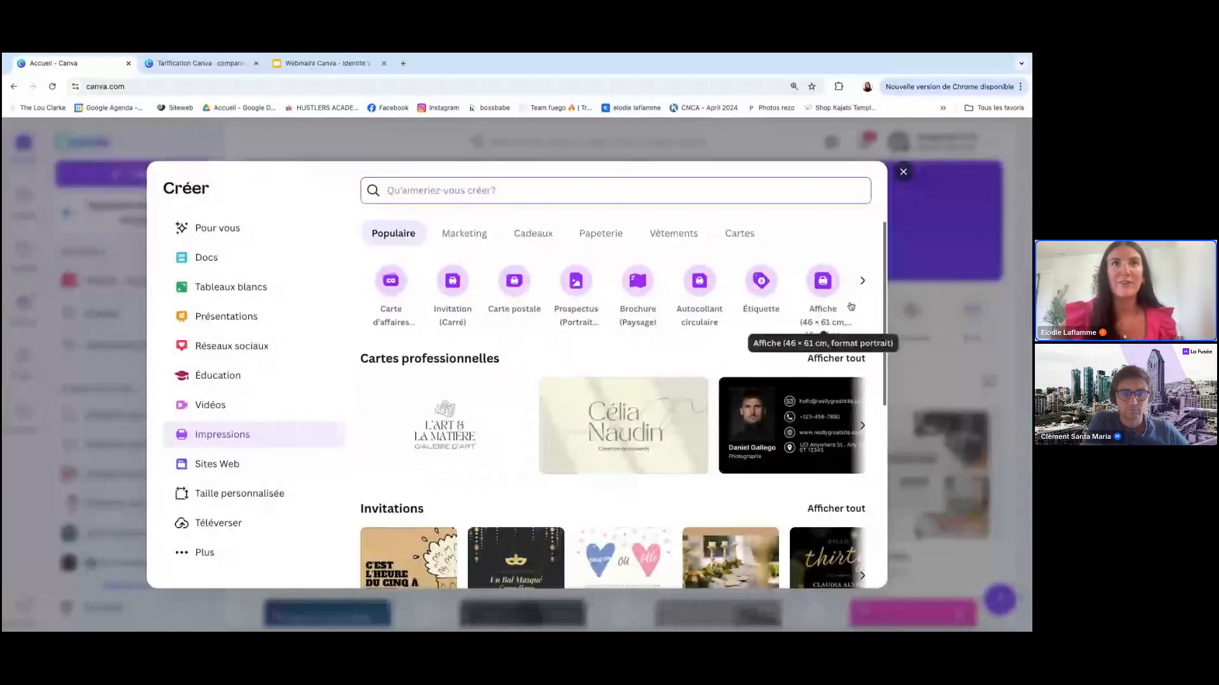
left_click(862, 283)
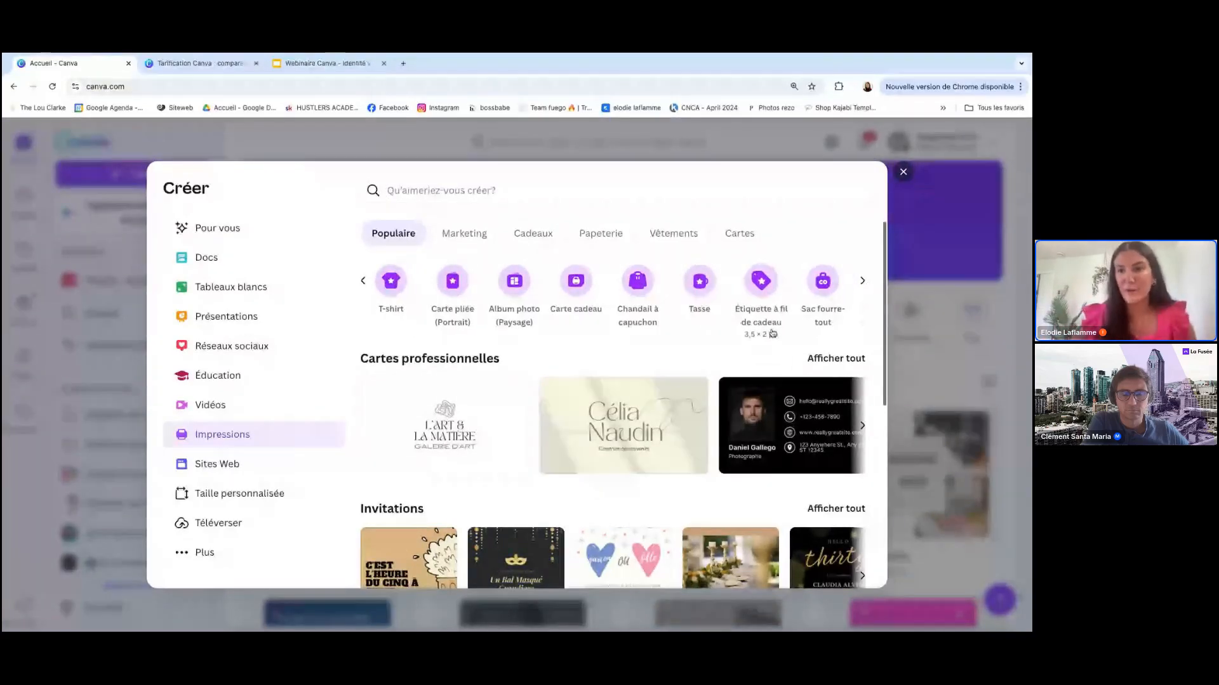
left_click(1013, 309)
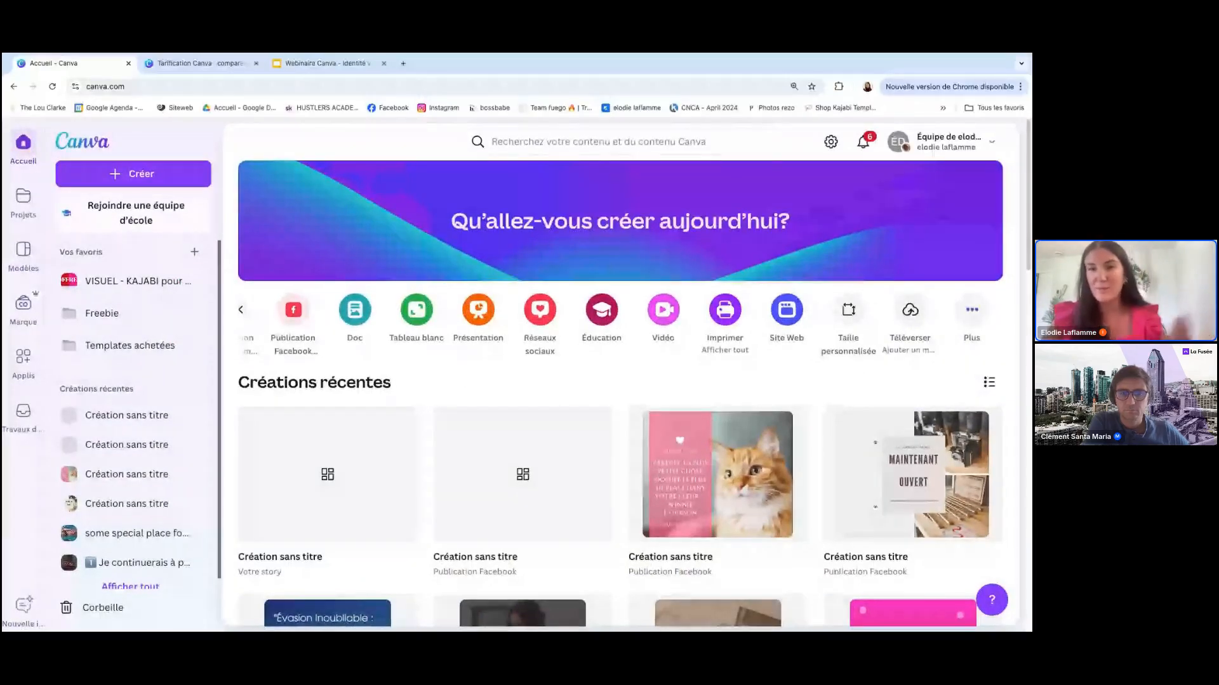
left_click(847, 311)
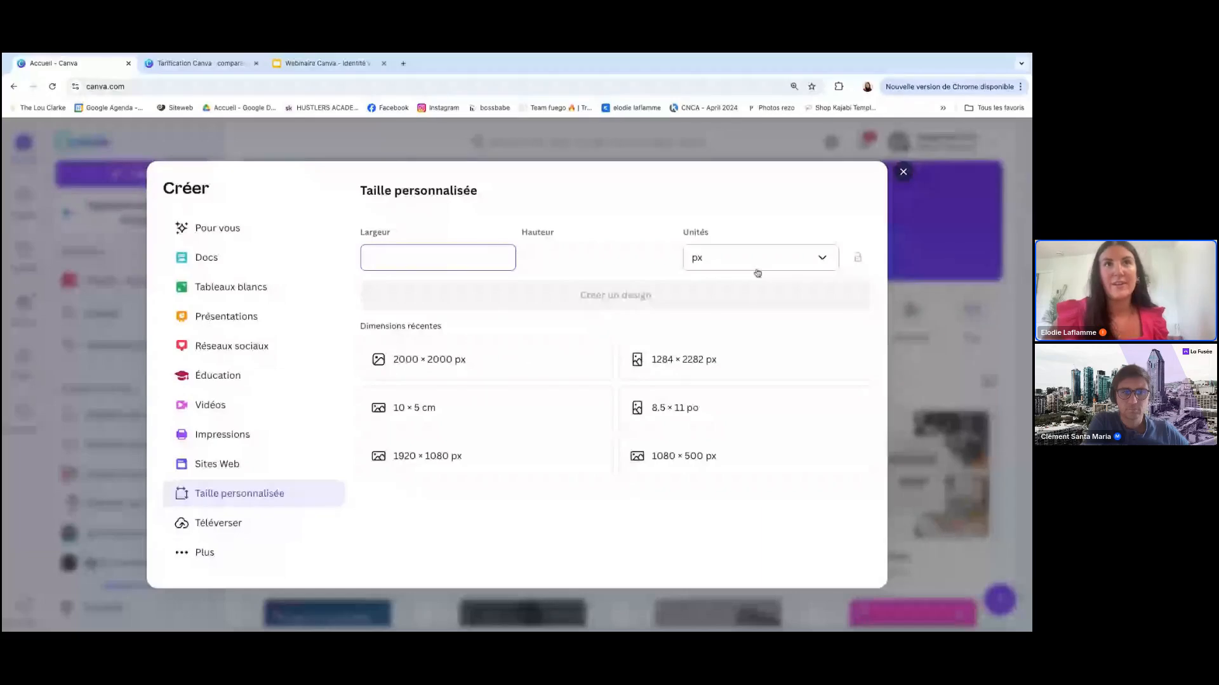
left_click(1010, 370)
Switch to the webinar deck in Google Slides to view the social media formats slide, and return to the Canva home page.
left_click(309, 72)
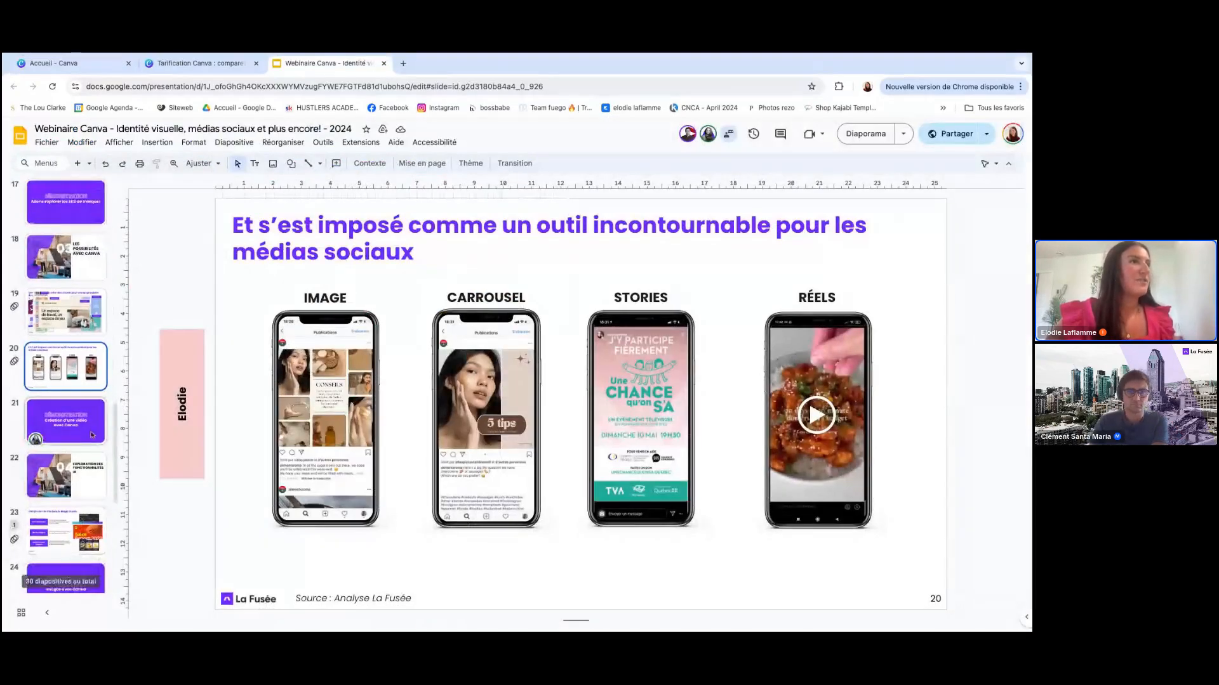
left_click(87, 68)
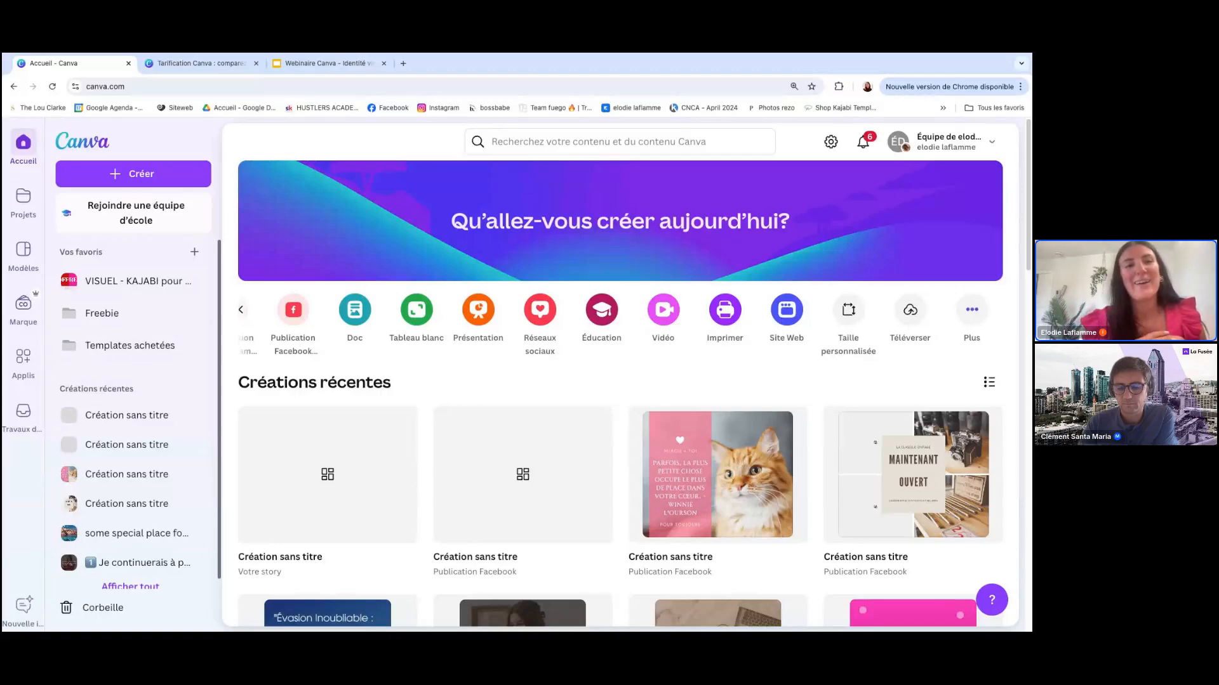
Look through the home page's video formats and create a blank Instagram Reel.
left_click(663, 309)
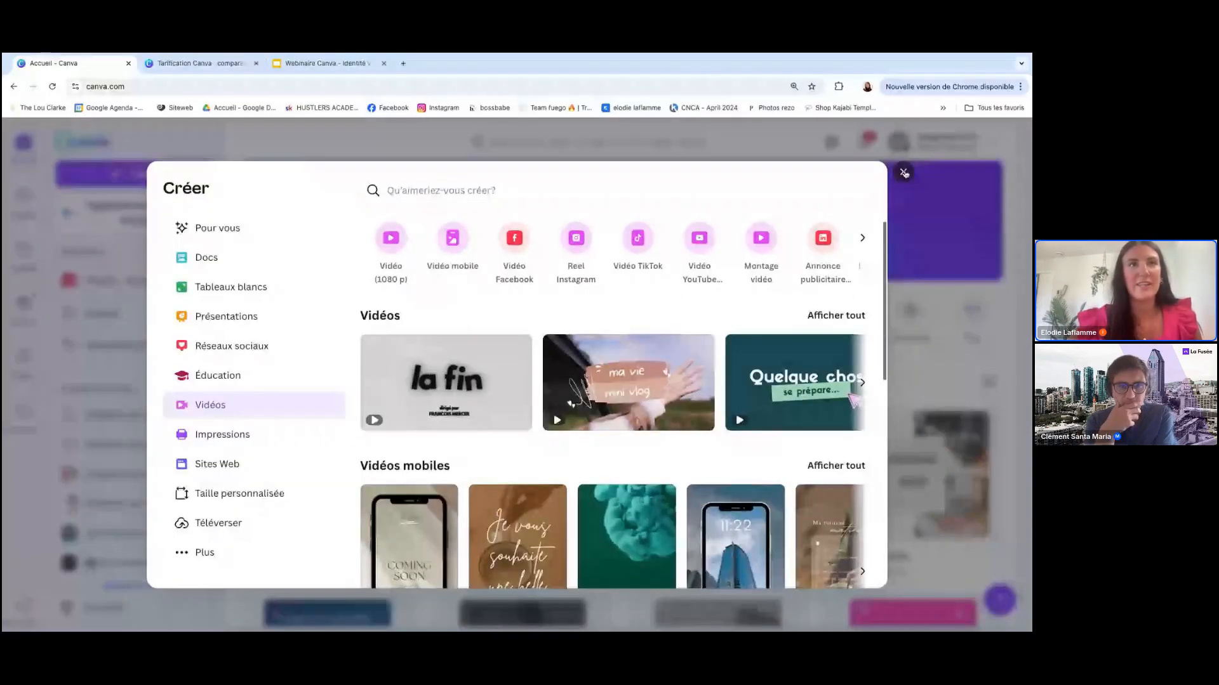
left_click(902, 171)
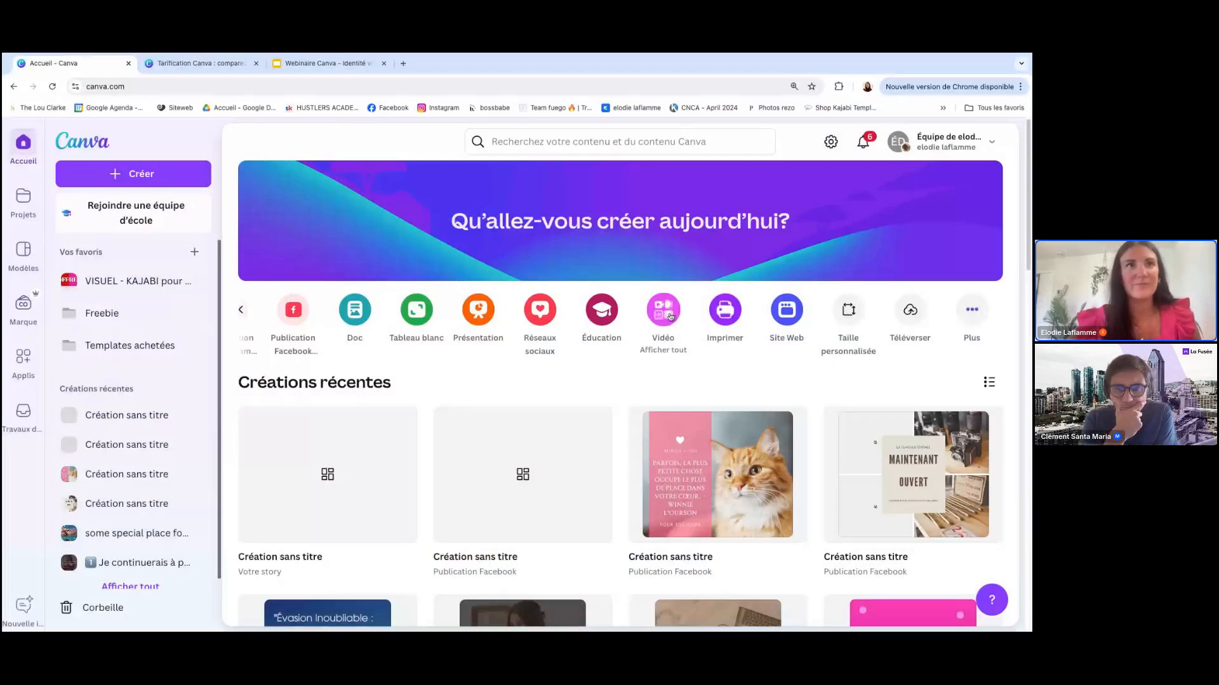
left_click(672, 316)
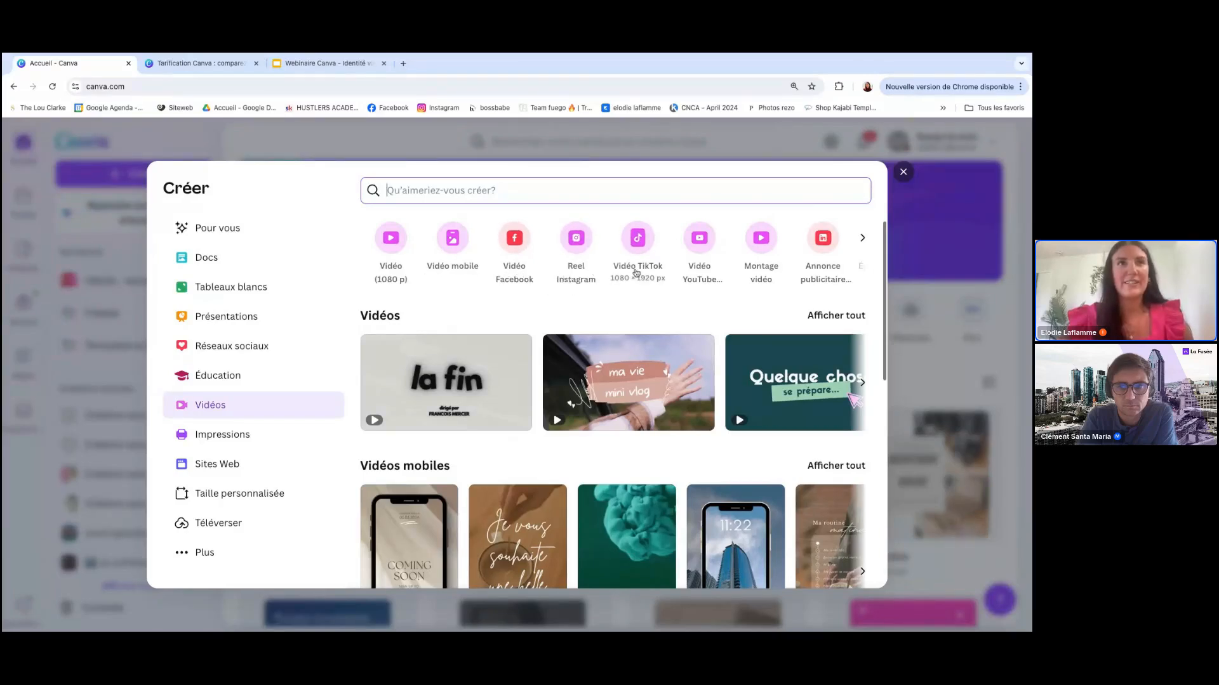
left_click(862, 238)
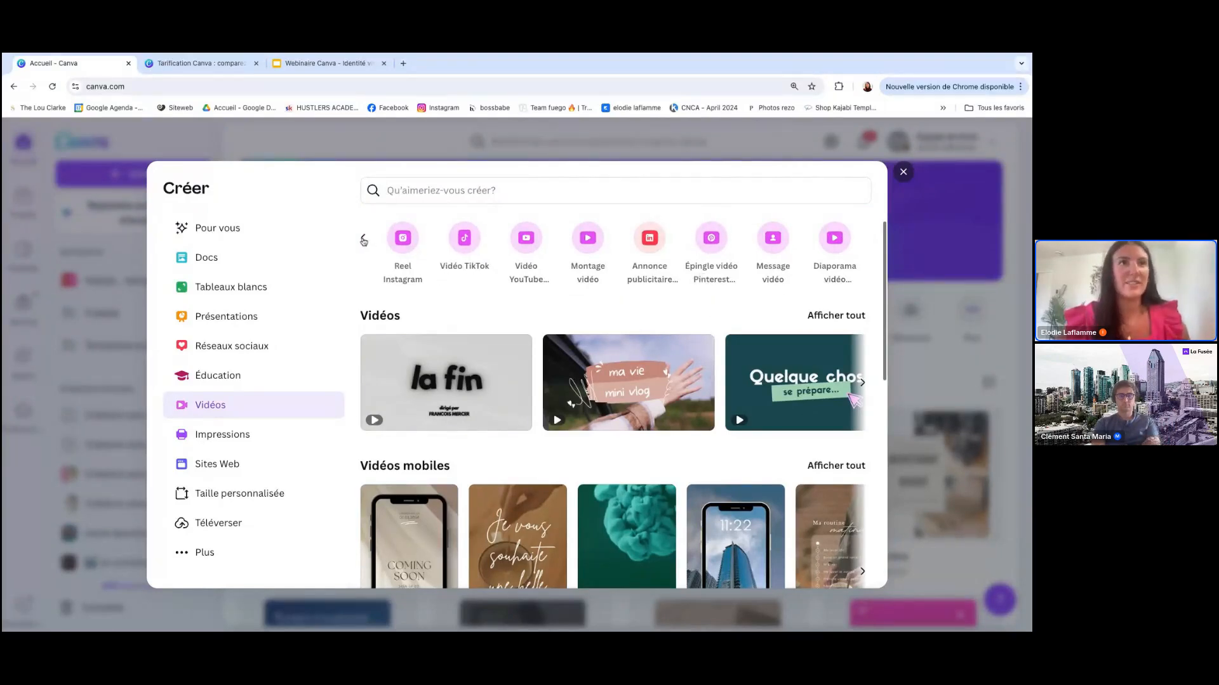
left_click(363, 238)
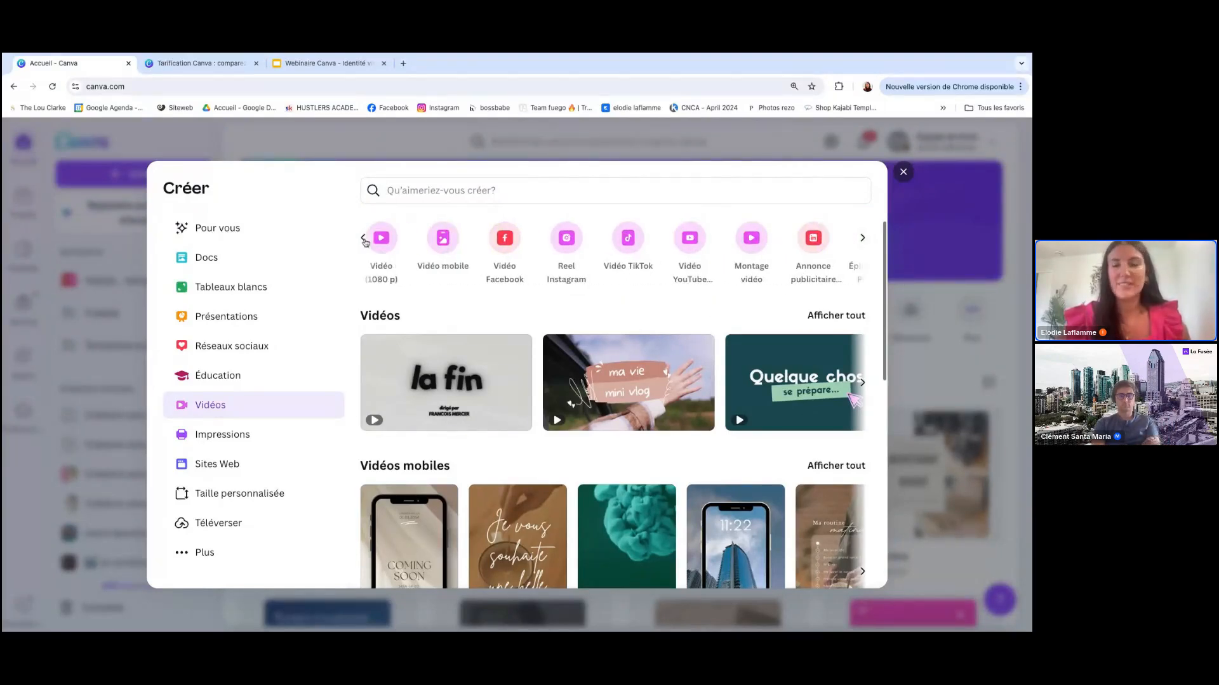
left_click(575, 239)
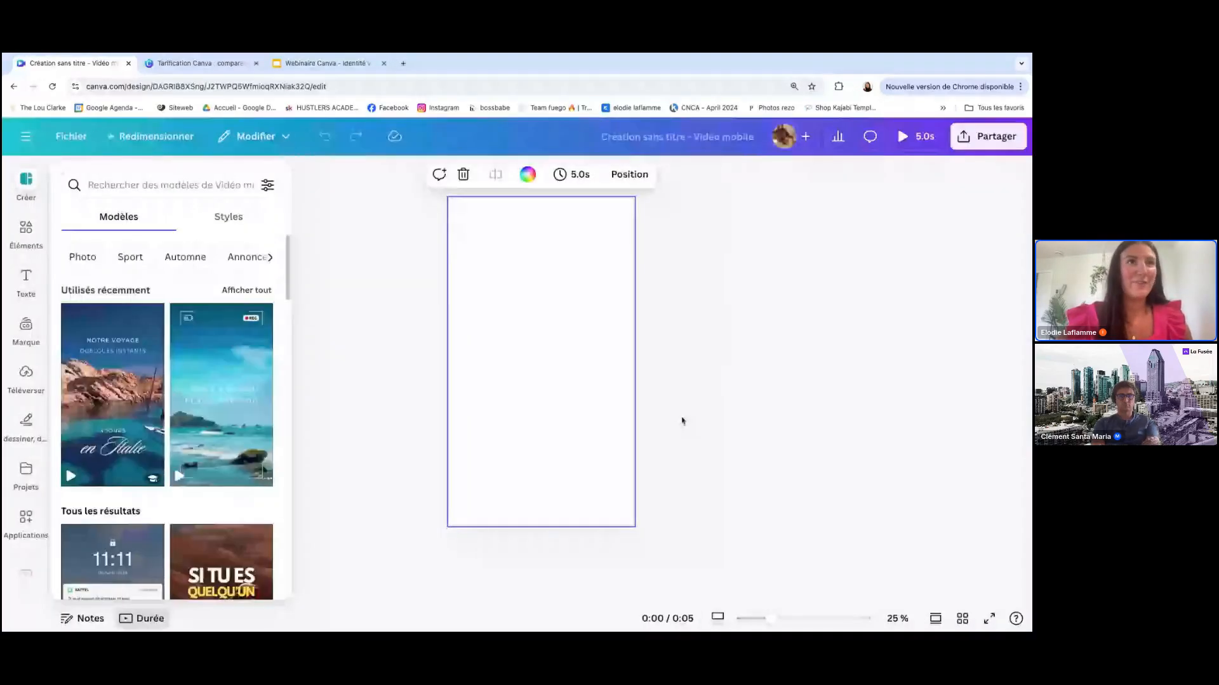
Browse the suggested mobile video templates for the blank Reel.
left_click(684, 421)
left_click(574, 306)
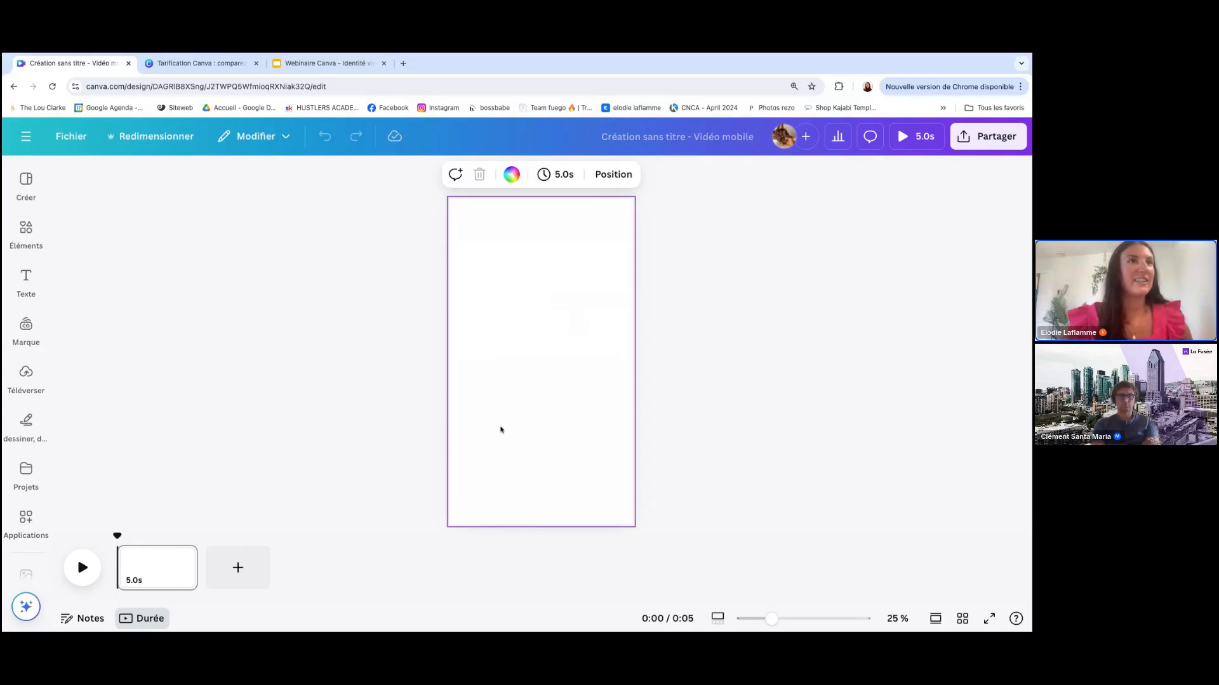
left_click(29, 191)
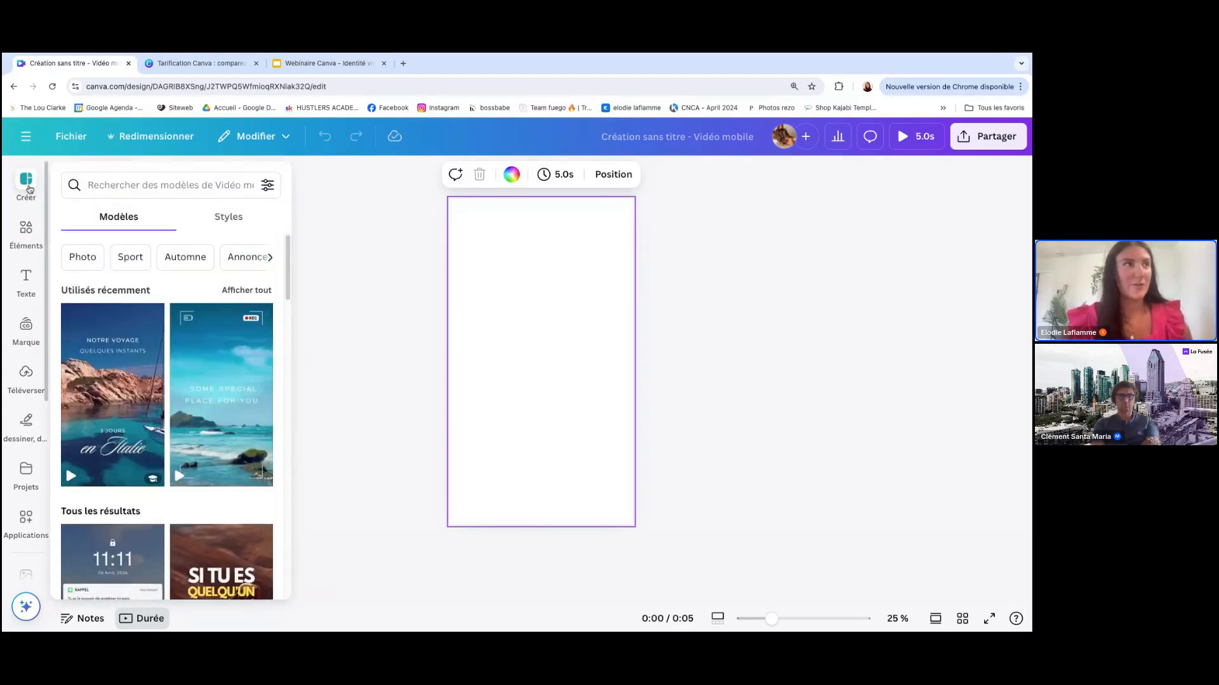
scroll(167, 450, "down", 2)
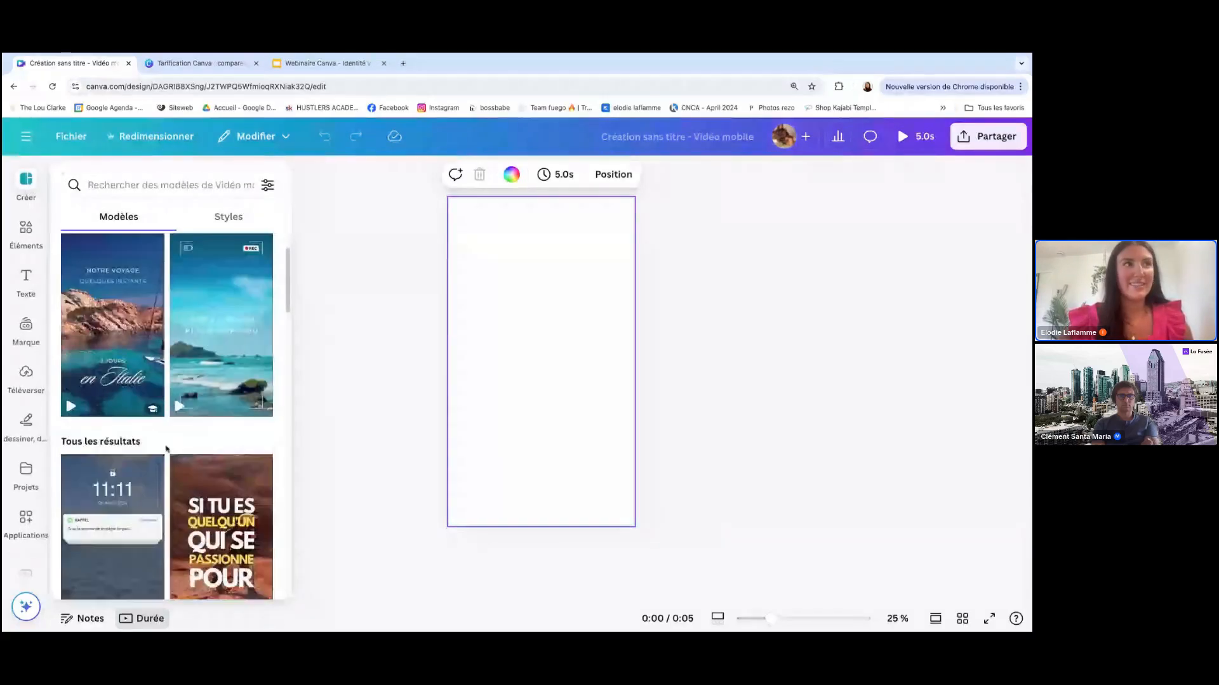
scroll(167, 450, "down", 2)
scroll(160, 309, "up", 4)
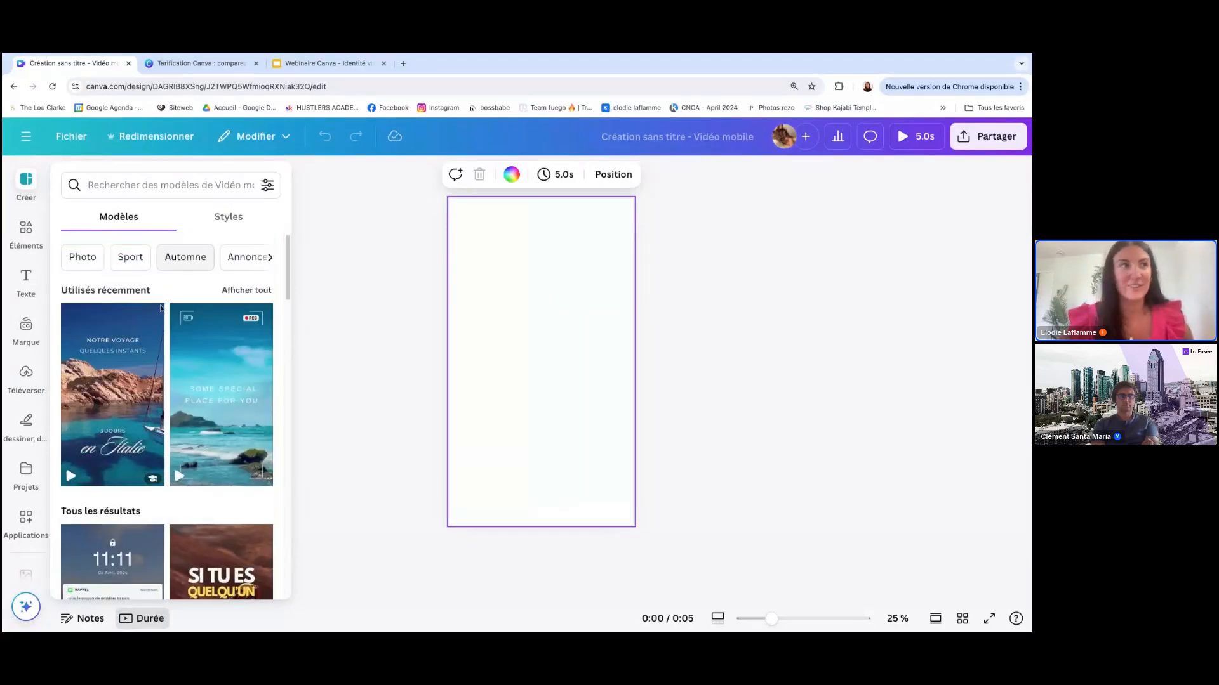
Search the video templates for "voyage" and apply the "Travel Camera View Instagram Reels Video" template.
left_click(139, 185)
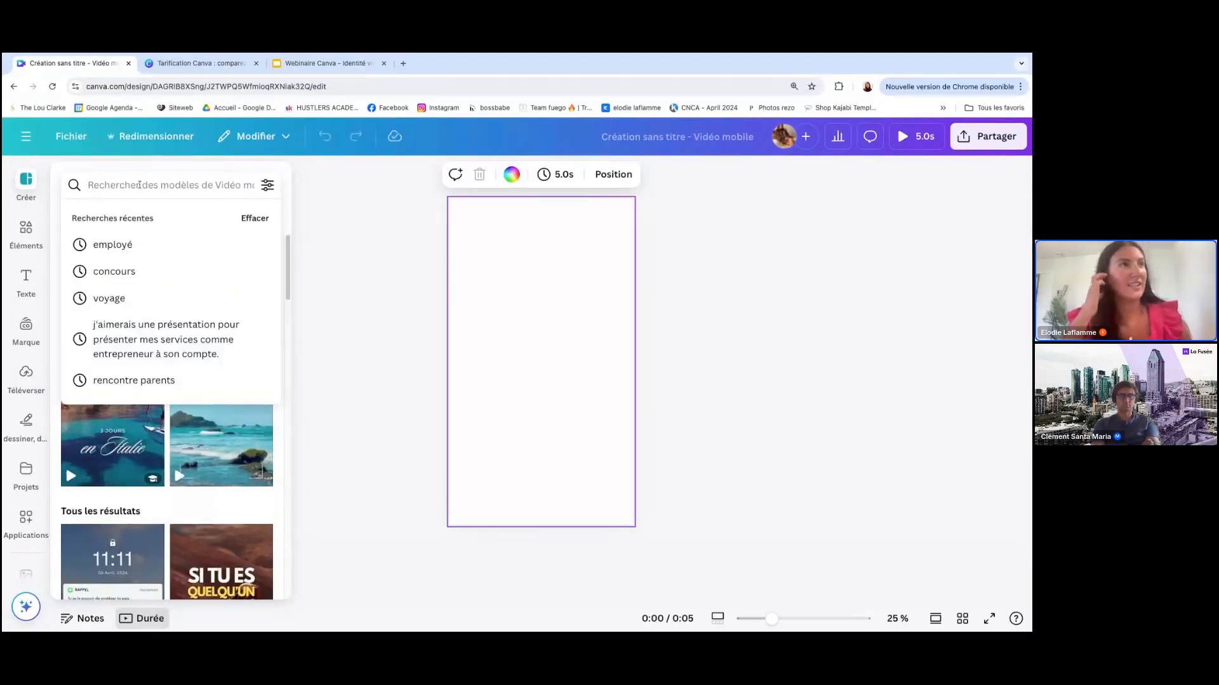
left_click(105, 299)
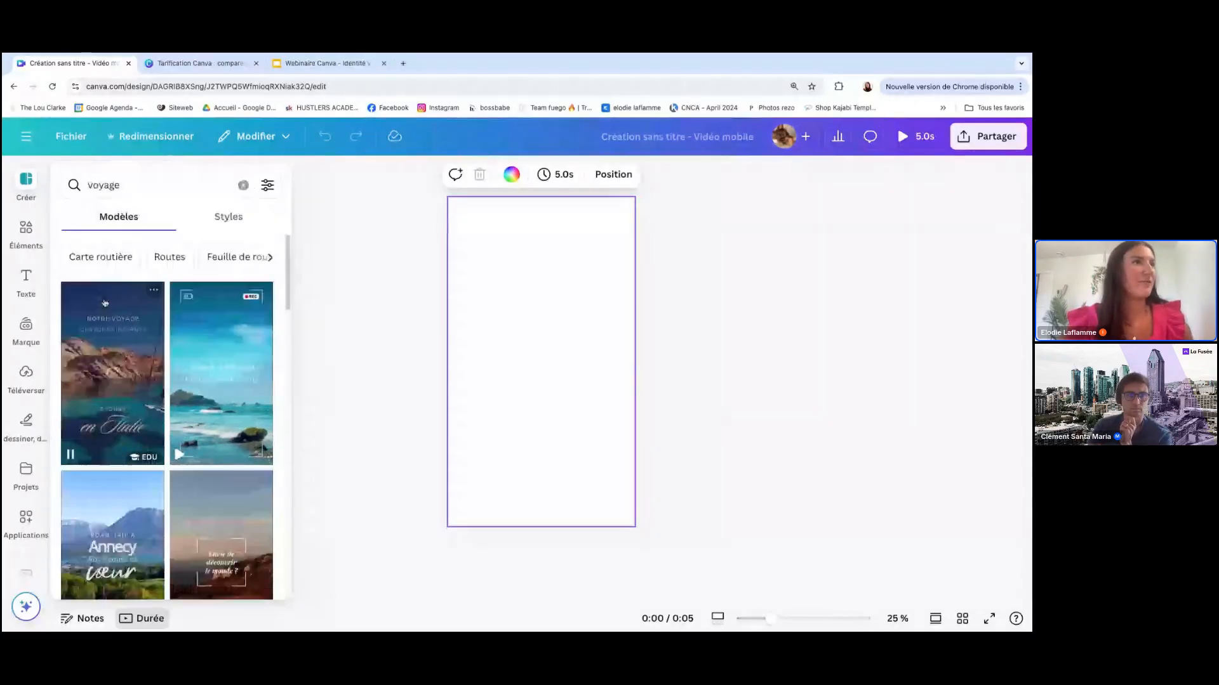
scroll(152, 356, "down", 3)
scroll(162, 330, "up", 3)
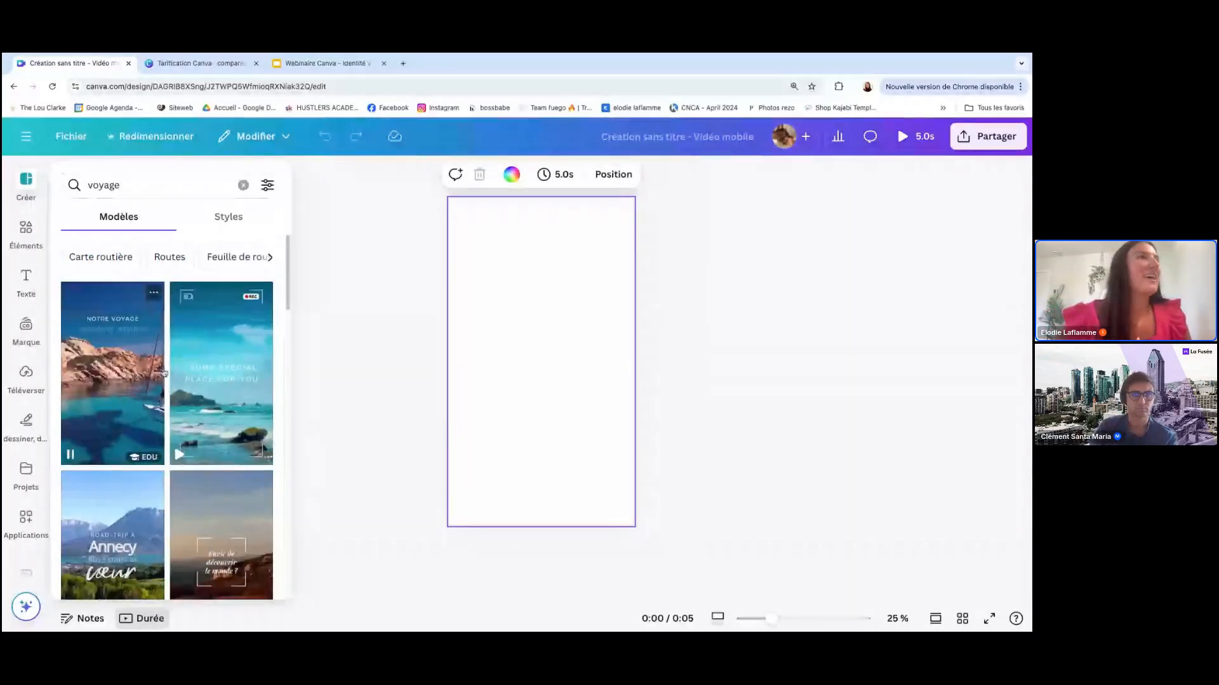
scroll(164, 374, "down", 6)
scroll(163, 400, "up", 6)
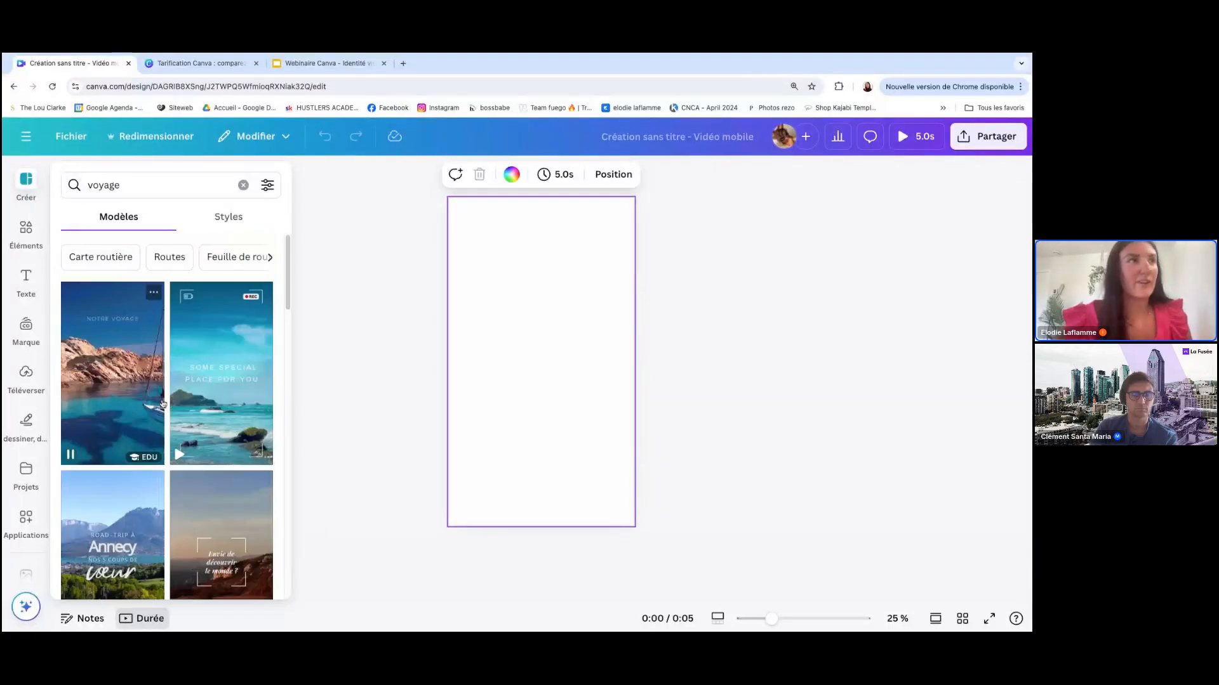
left_click(205, 315)
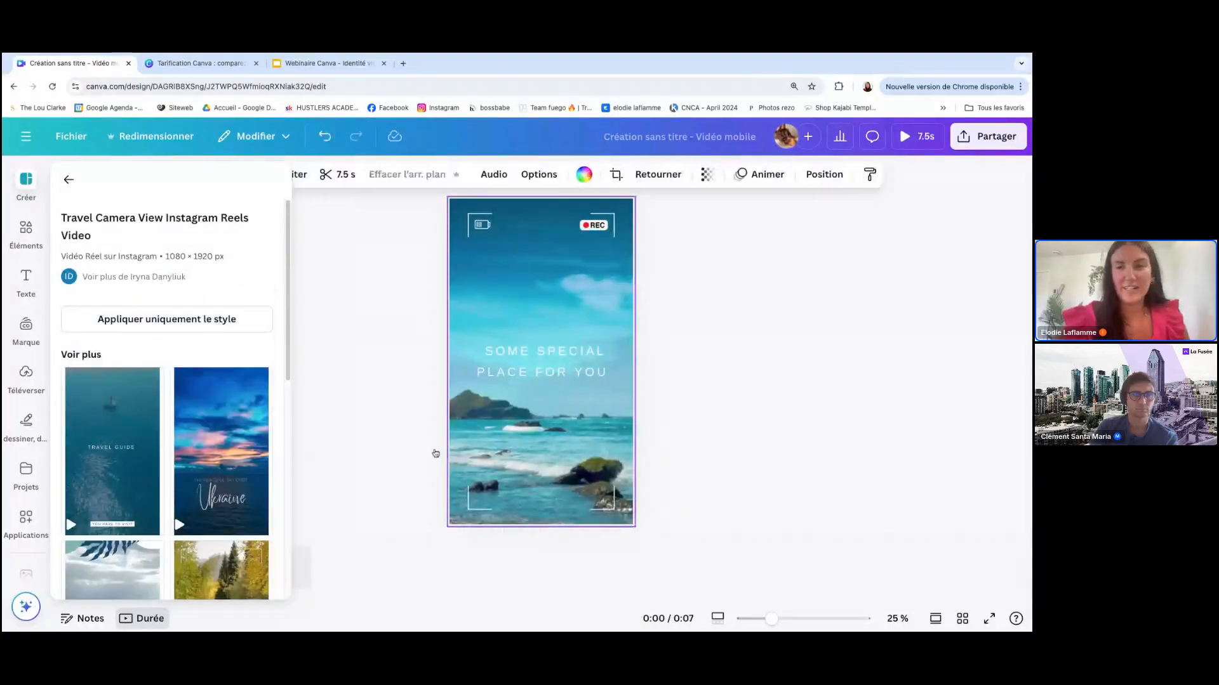
left_click(737, 489)
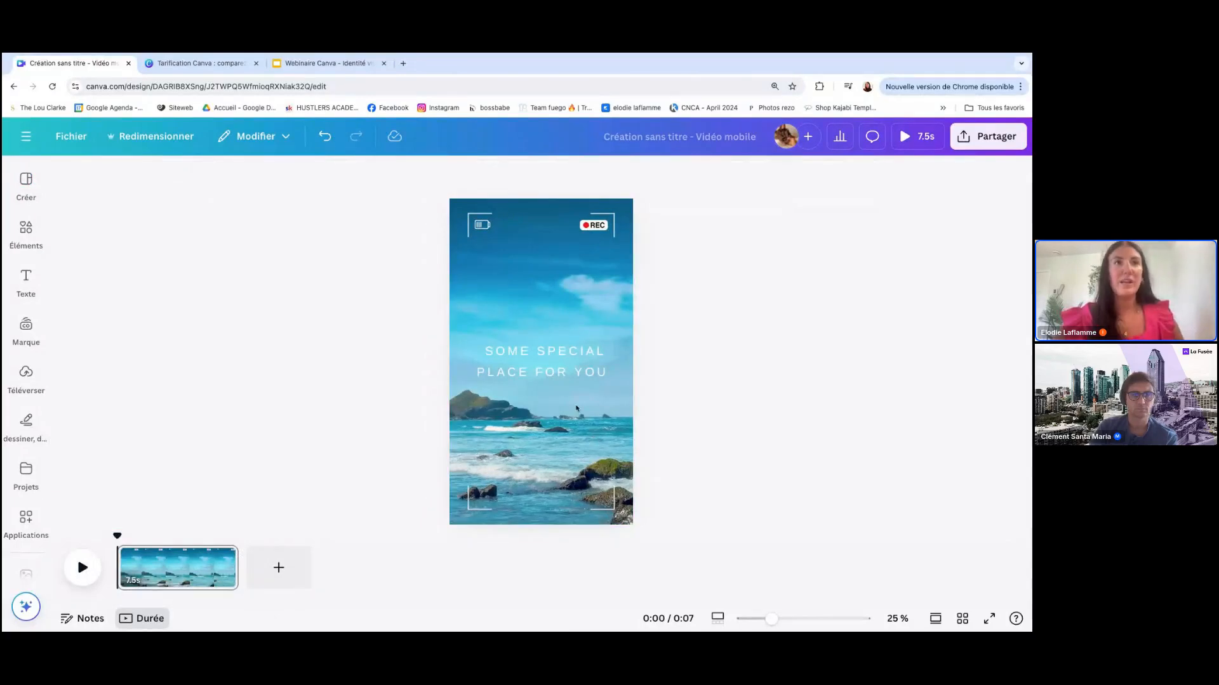
Move the "SOME SPECIAL PLACE FOR YOU" text slightly up and replace its wording with "sjdsjdsbs".
left_click(571, 372)
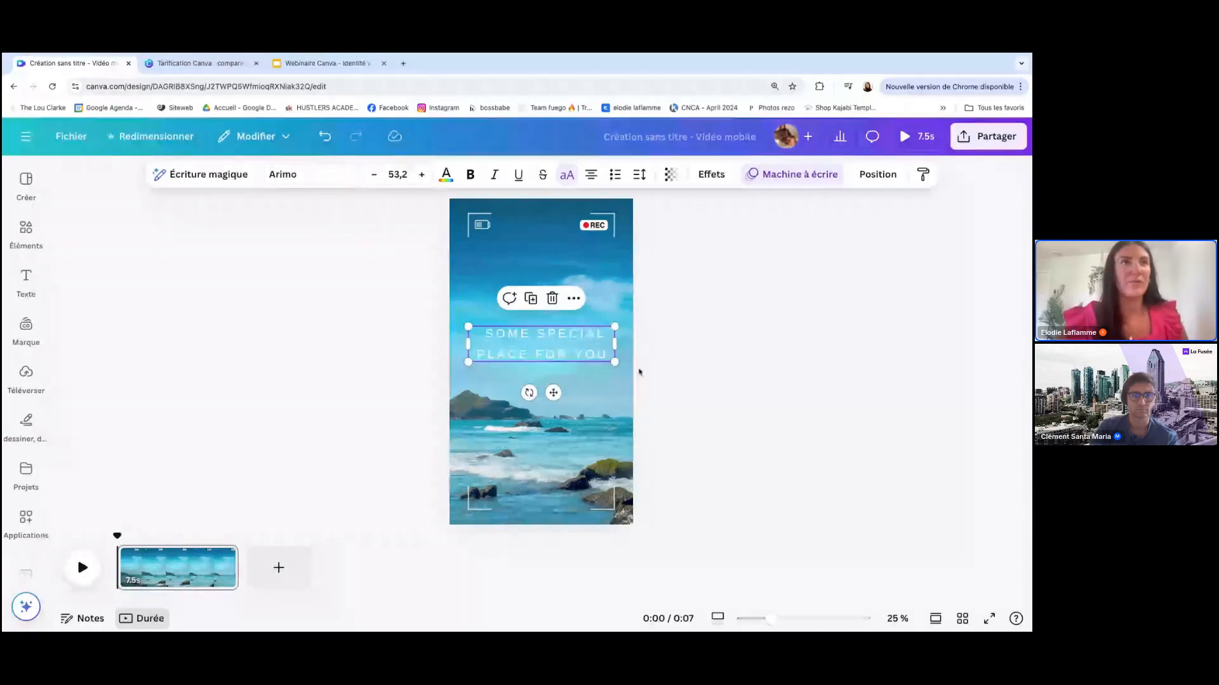
left_click(651, 373)
left_click(574, 354)
left_click(575, 351)
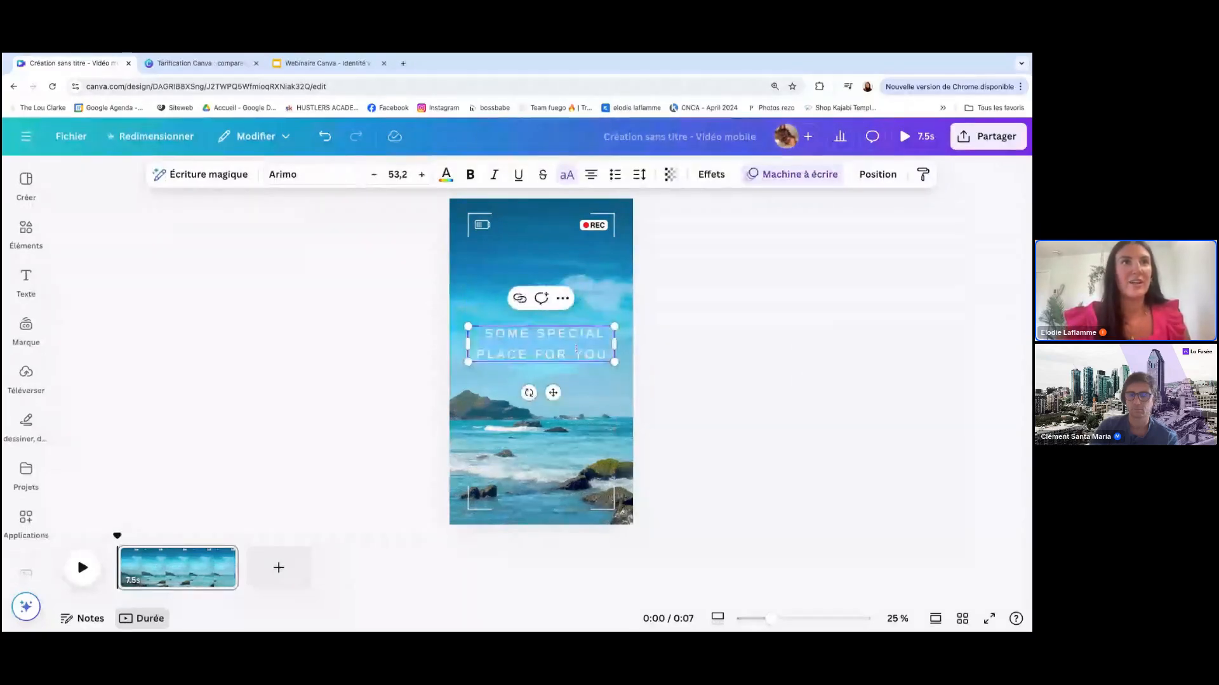
type("sjdsjdsbs")
left_click(694, 489)
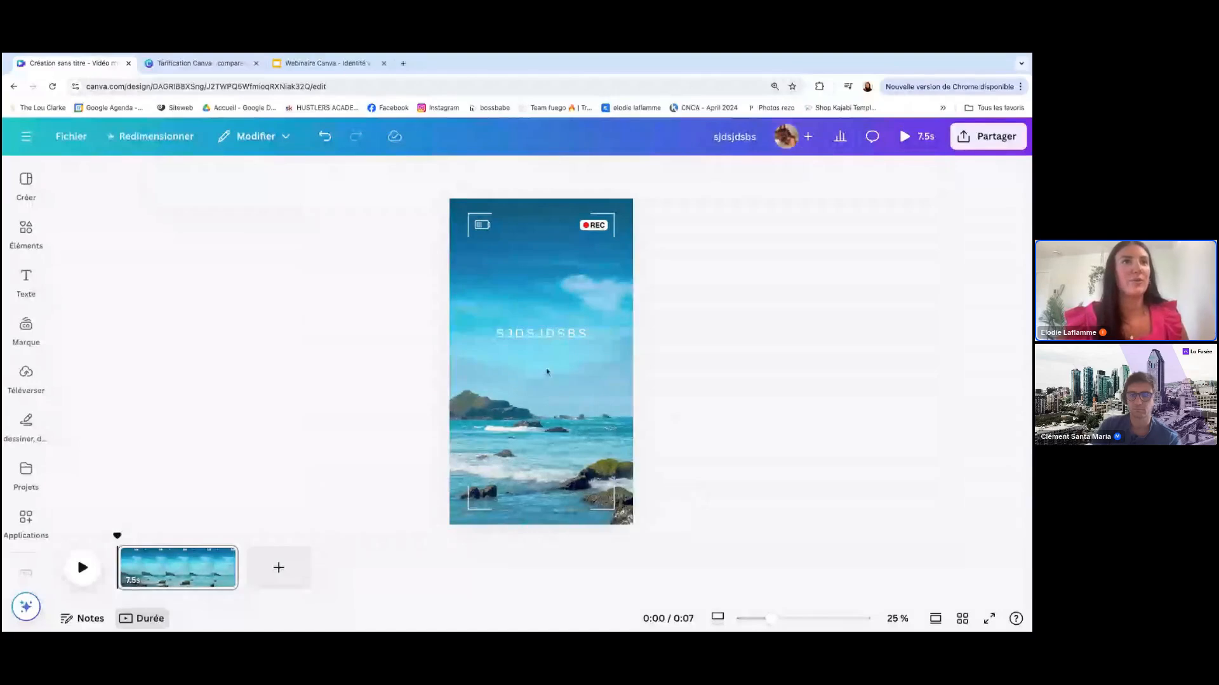
left_click(541, 333)
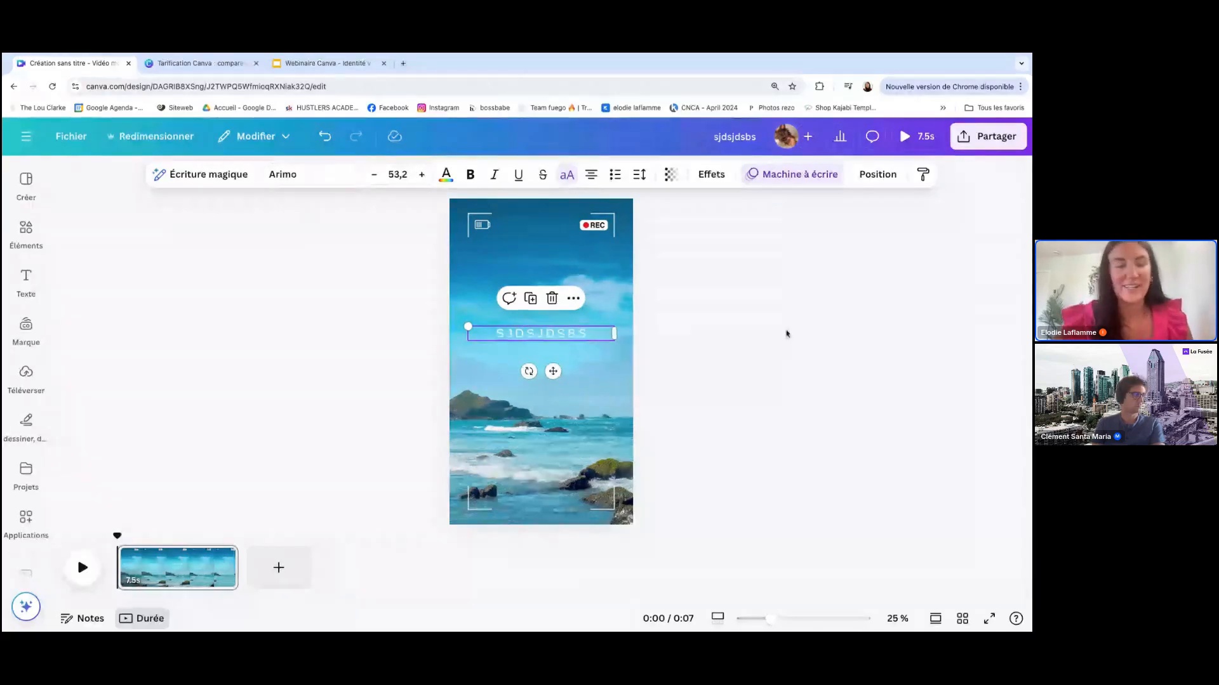
Look through the uploaded images and videos available for the Reel and select its background video.
left_click(786, 331)
left_click(26, 381)
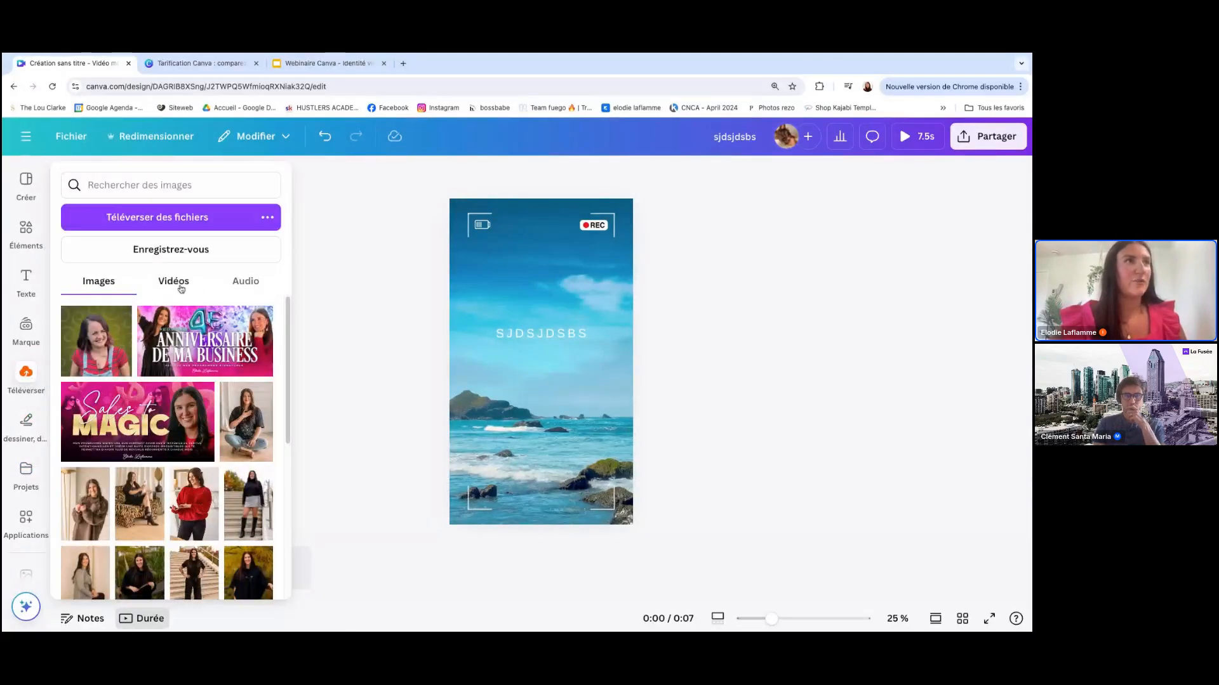
left_click(175, 281)
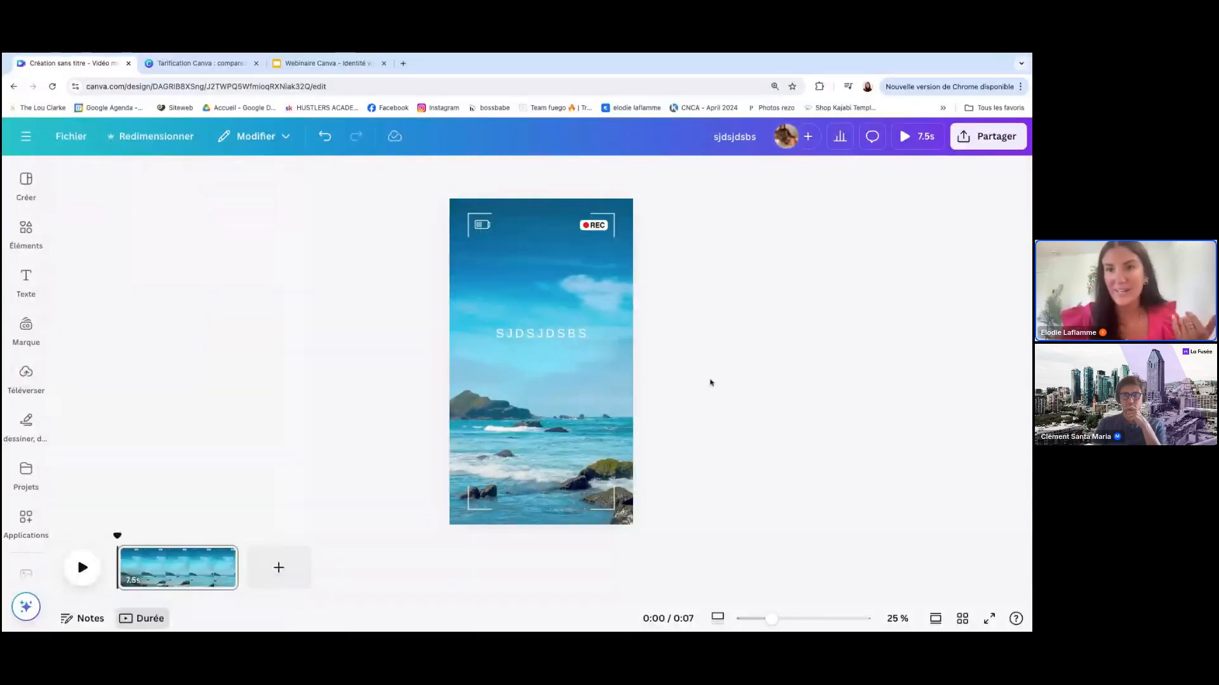
left_click(541, 294)
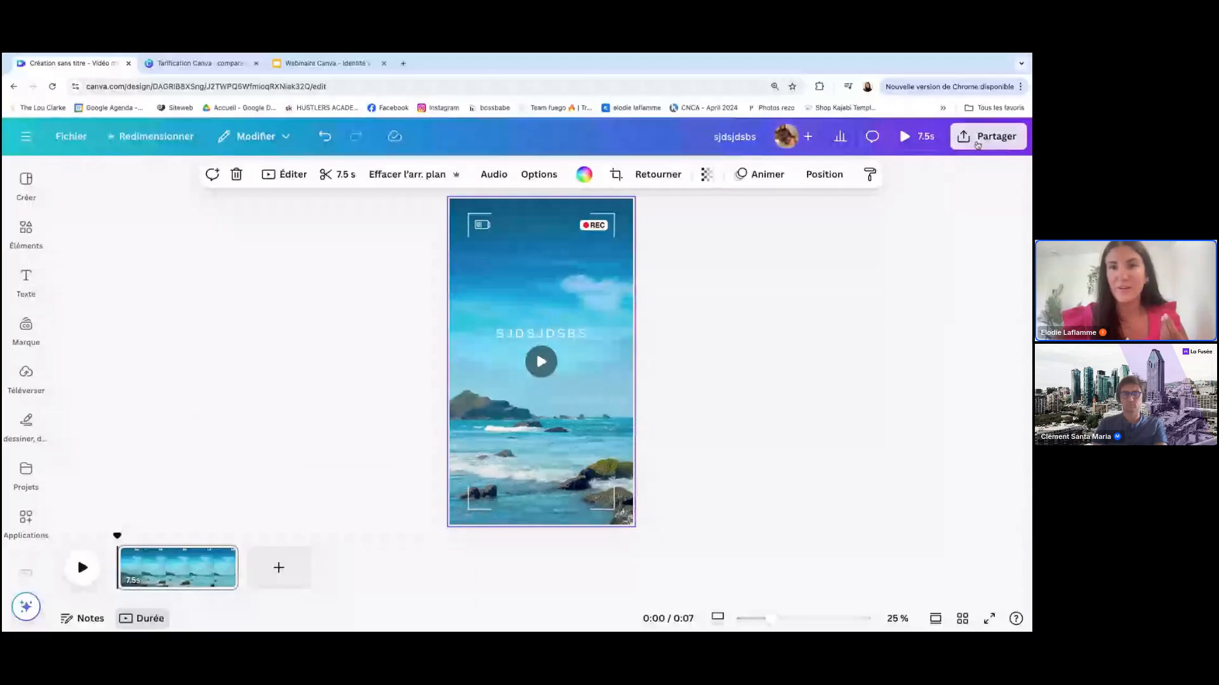
Review the download file types for the Reel, switching to PNG and back to MP4 video without downloading.
left_click(985, 140)
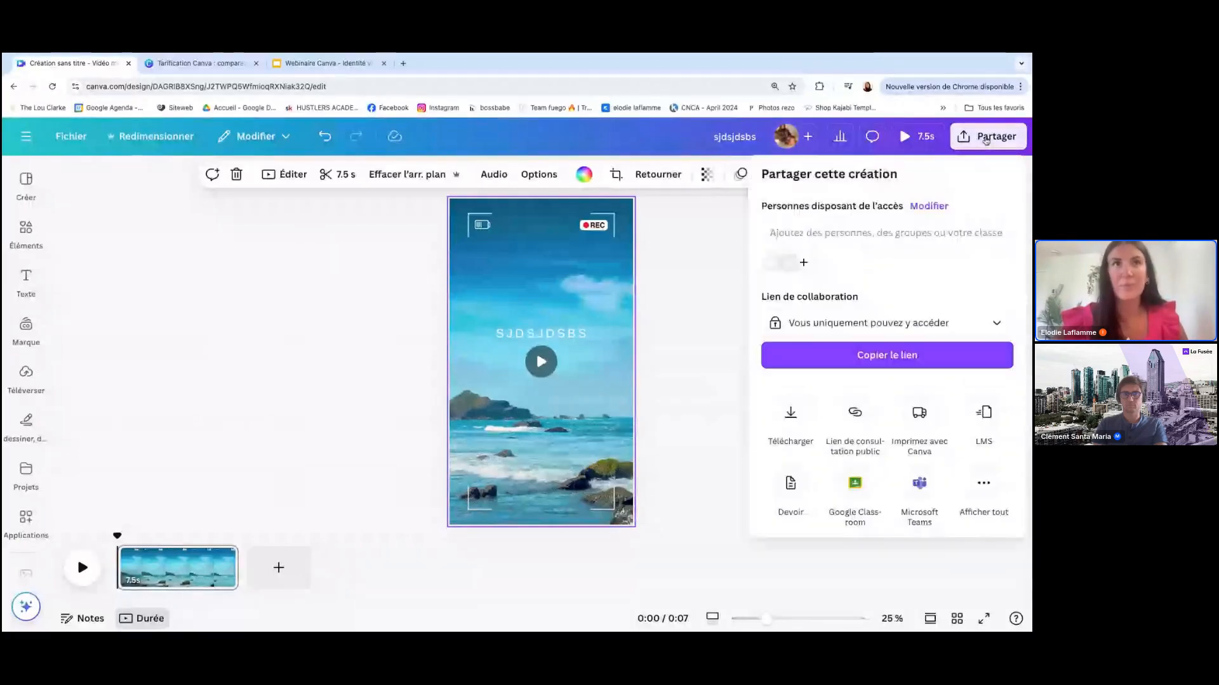
left_click(791, 416)
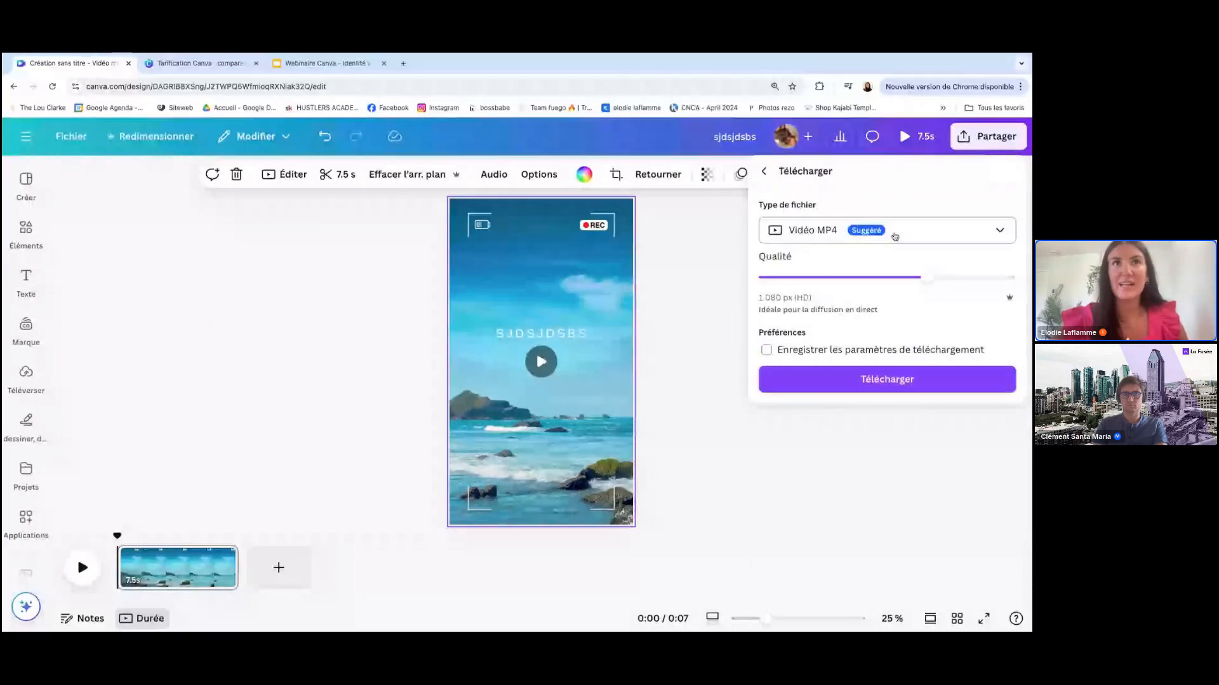
left_click(892, 236)
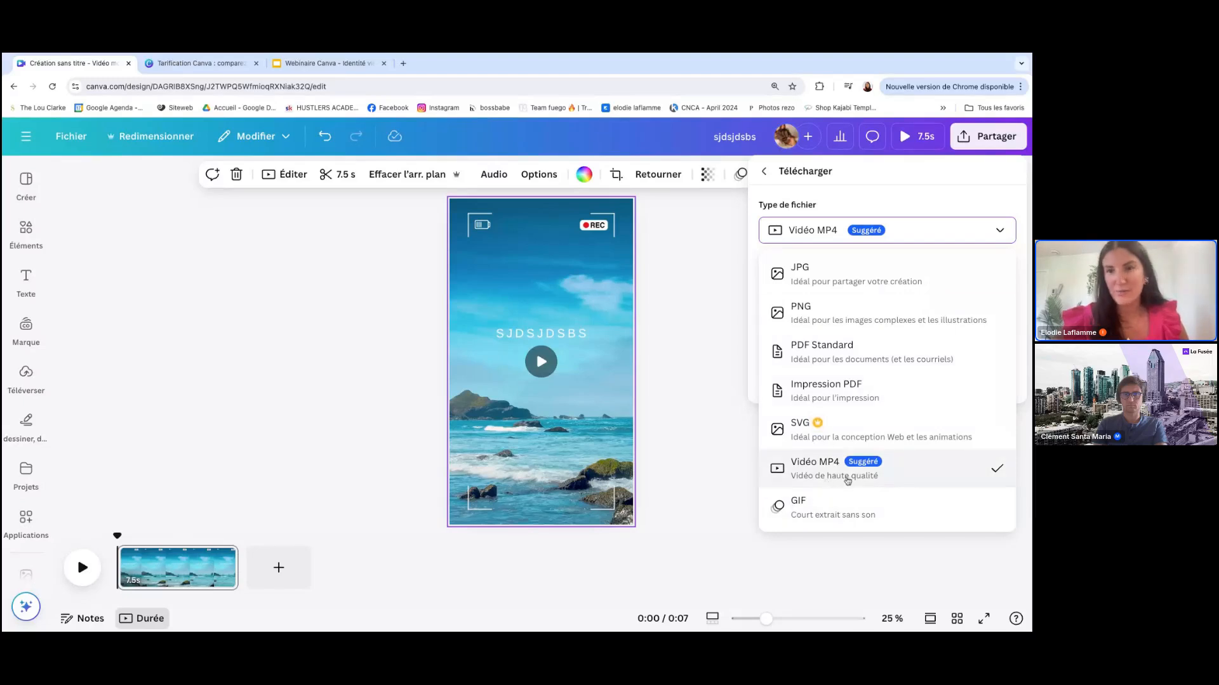
left_click(866, 477)
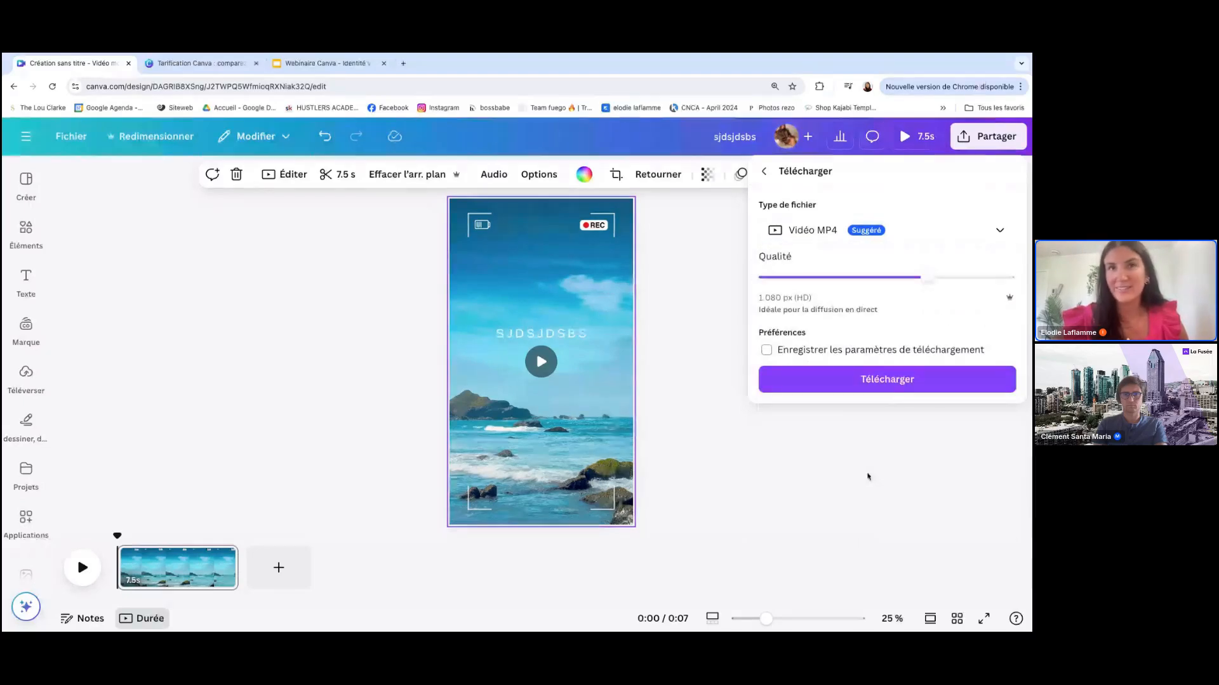
left_click(876, 230)
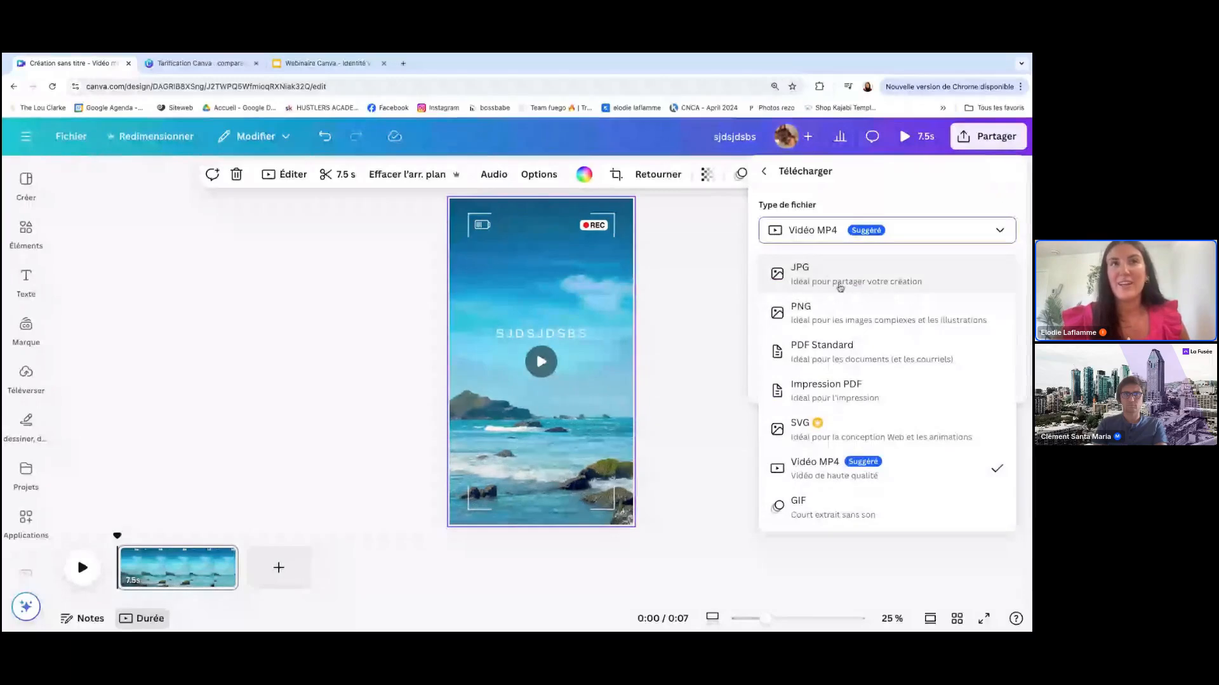
left_click(859, 309)
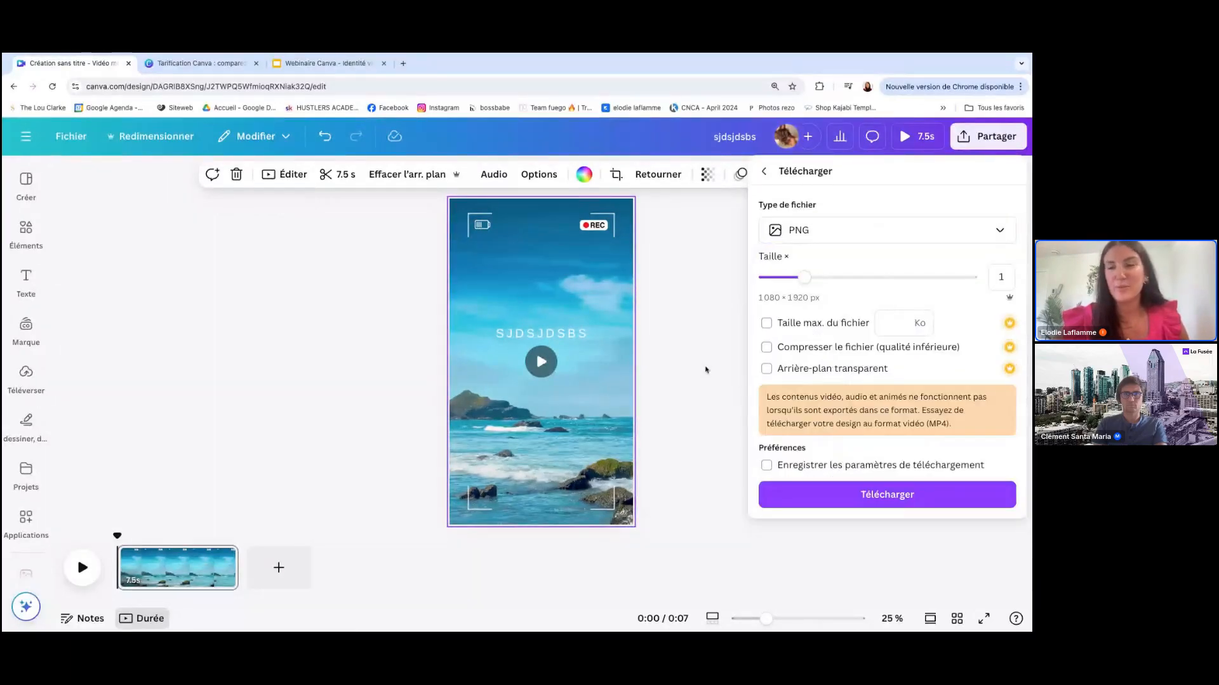
left_click(851, 232)
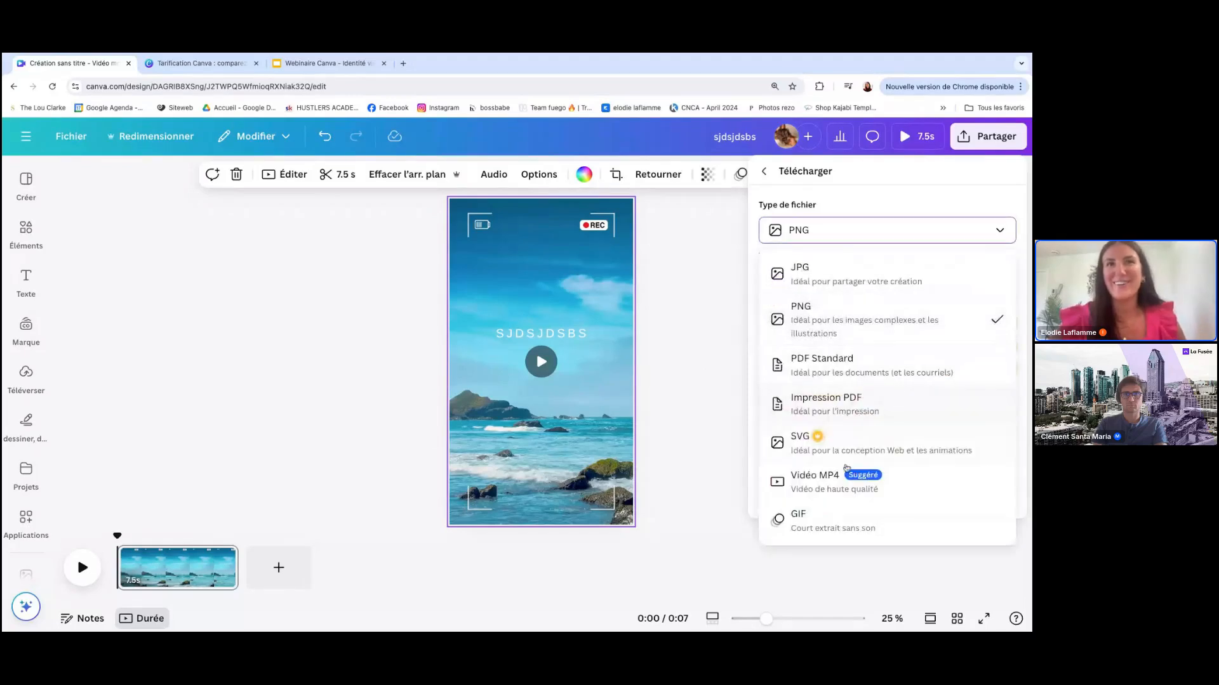
left_click(845, 482)
left_click(713, 502)
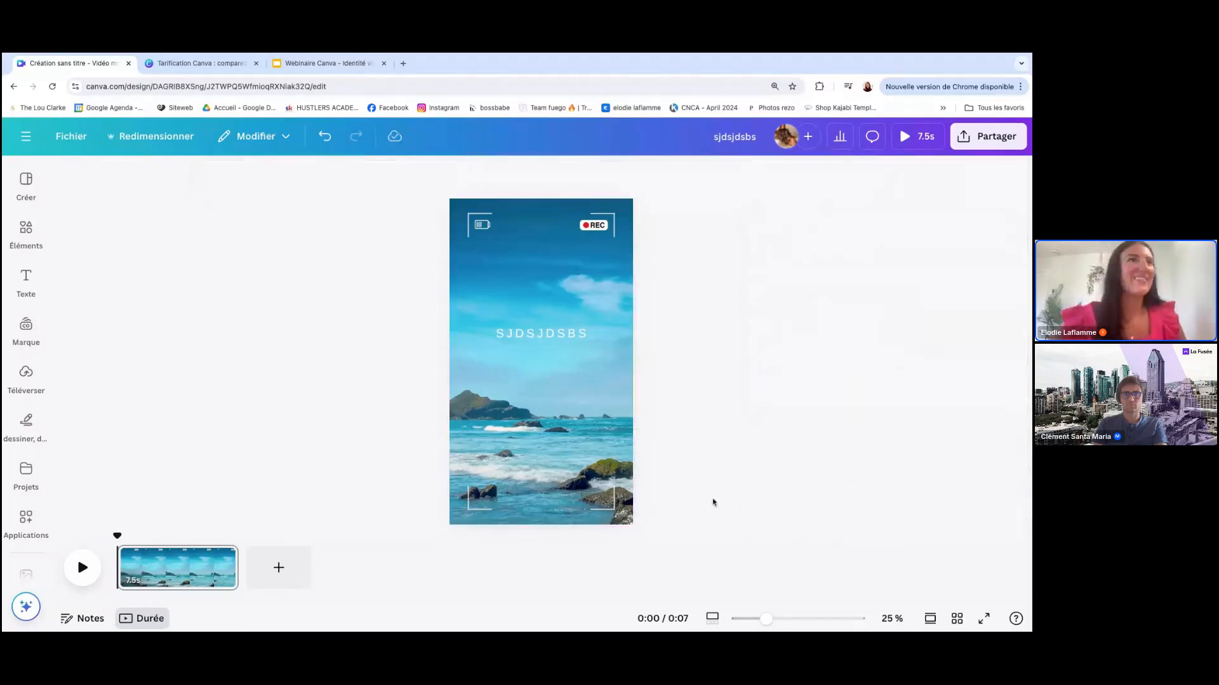
Add two pages using the "Travel Guide Sea or ocean Instagram Reels Video" and "Motivational Travel Instagram Reels Video" templates.
left_click(26, 374)
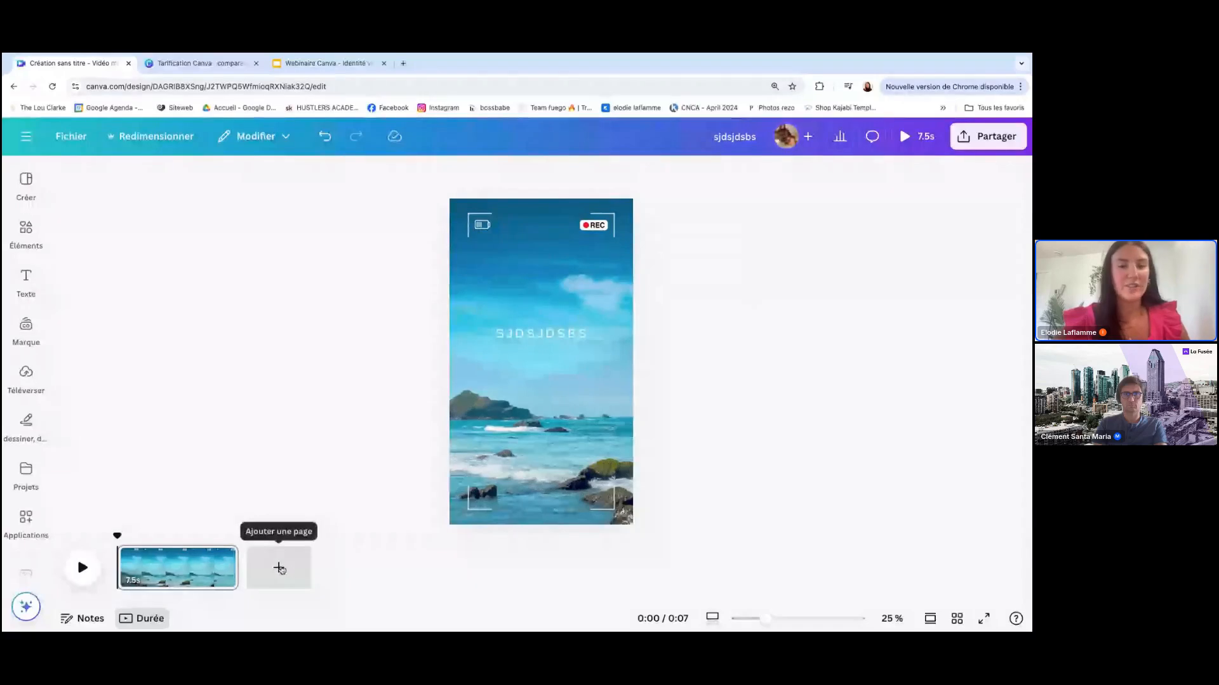
left_click(267, 573)
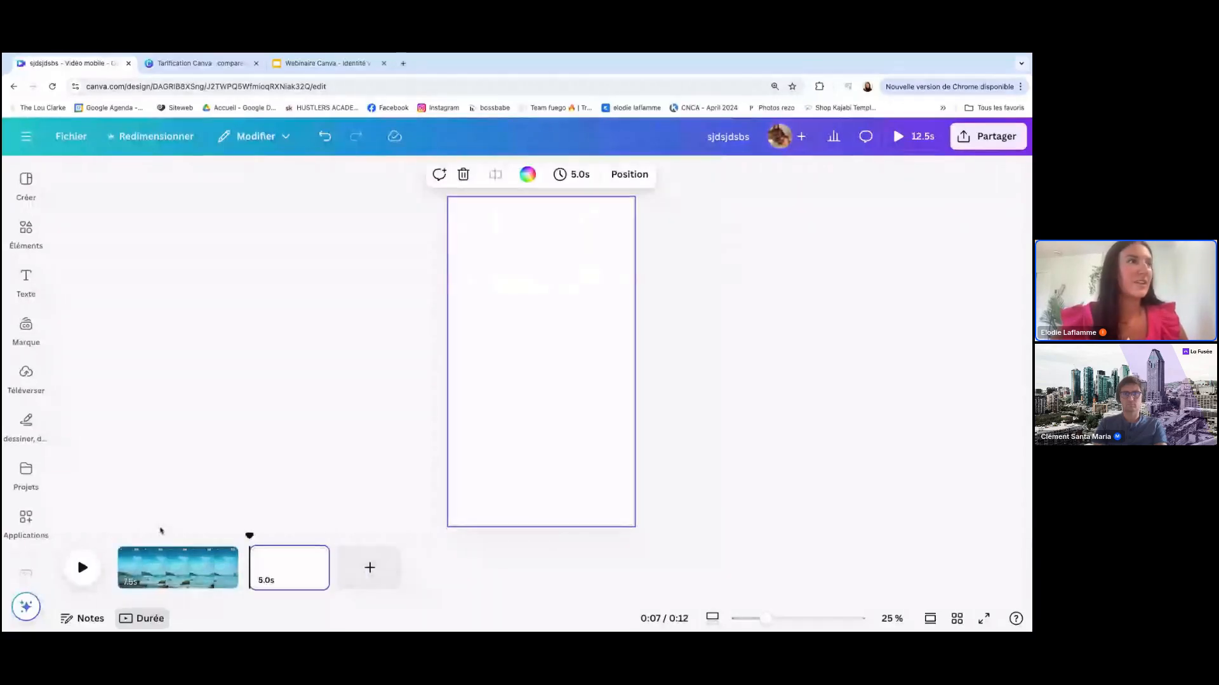
left_click(23, 192)
left_click(121, 428)
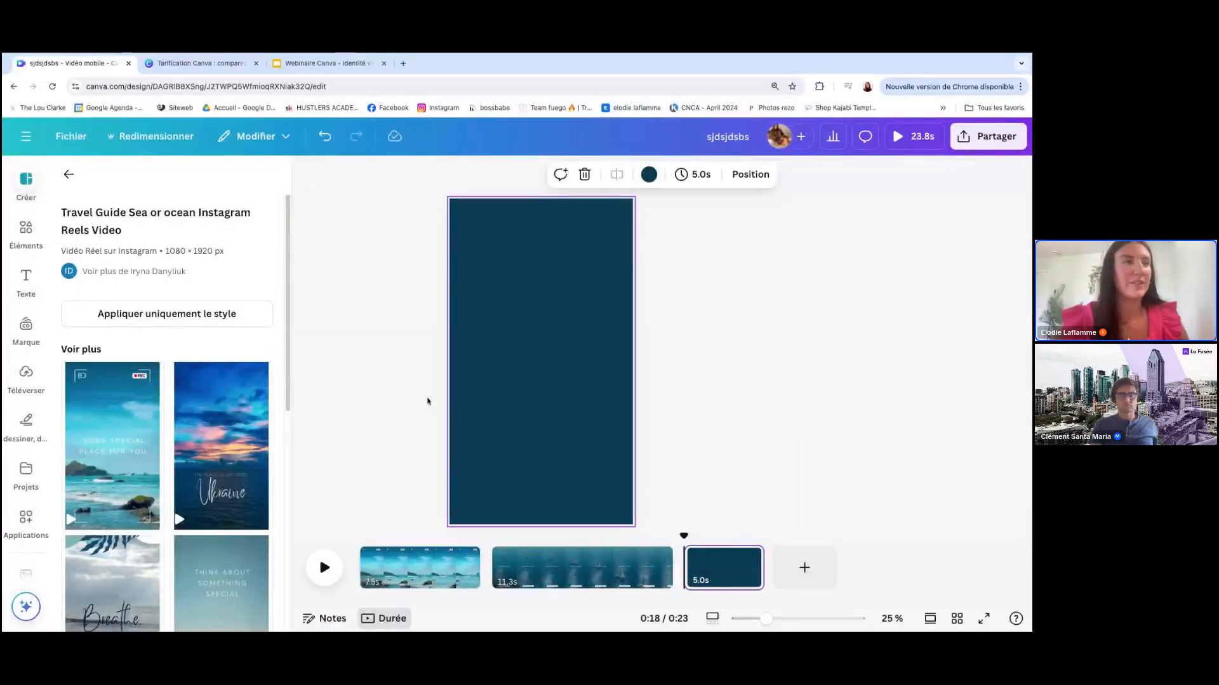
scroll(217, 521, "down", 1)
left_click(218, 521)
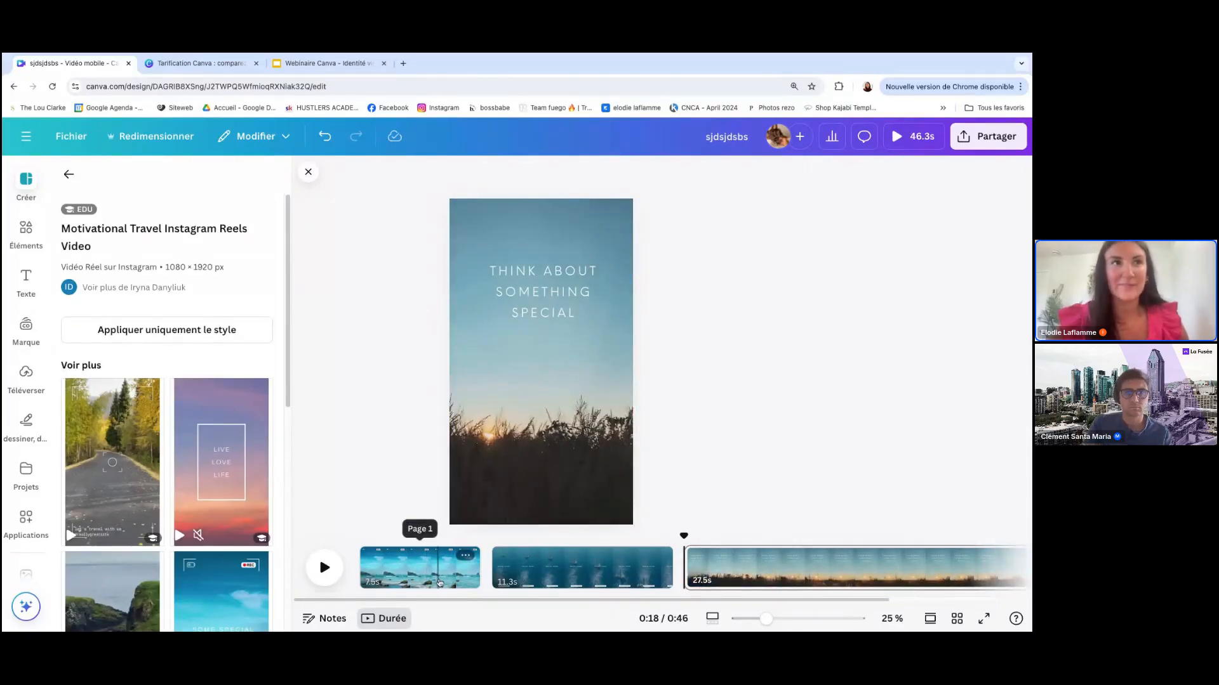
Replace the first page with the "Bleu blanc Animé et simple Voyage en Italie Reel Instagram" template from the "voyage" results.
left_click(450, 568)
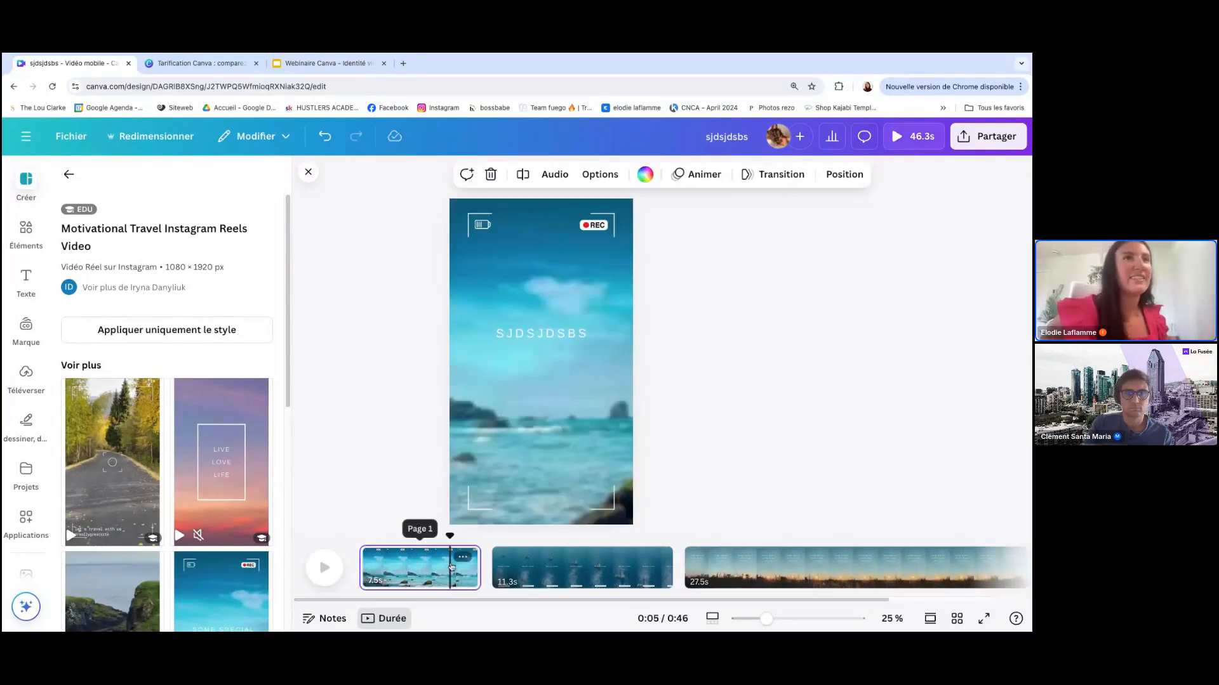
left_click(68, 174)
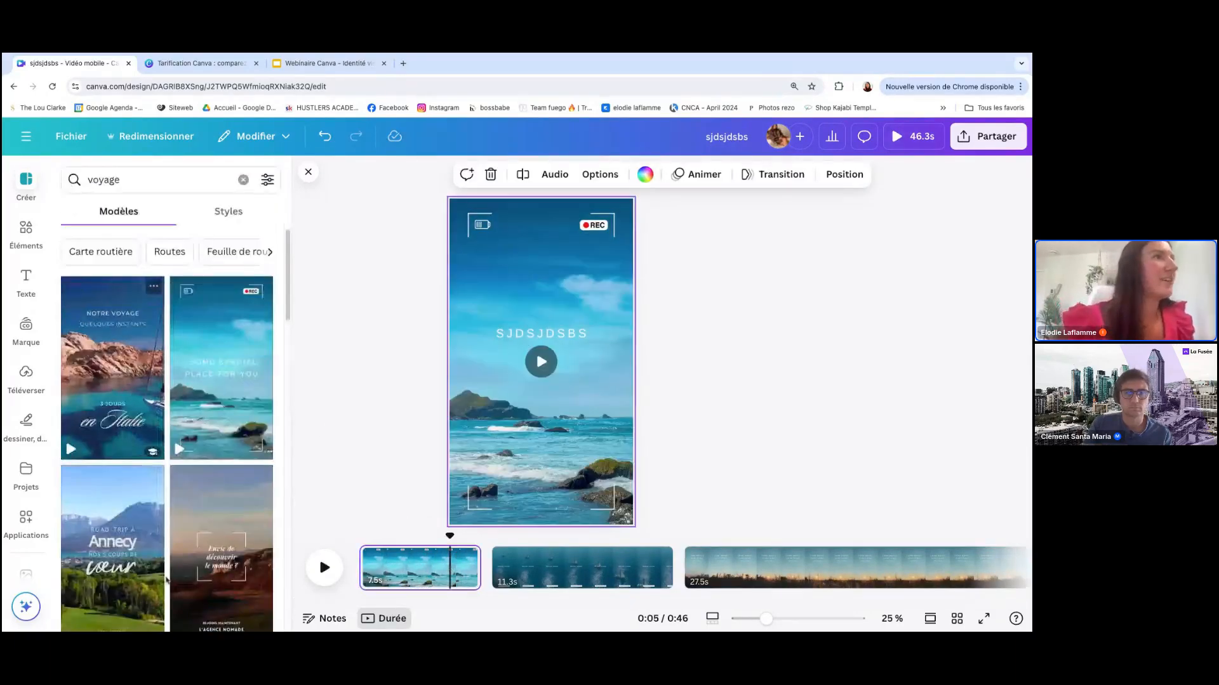
left_click(114, 406)
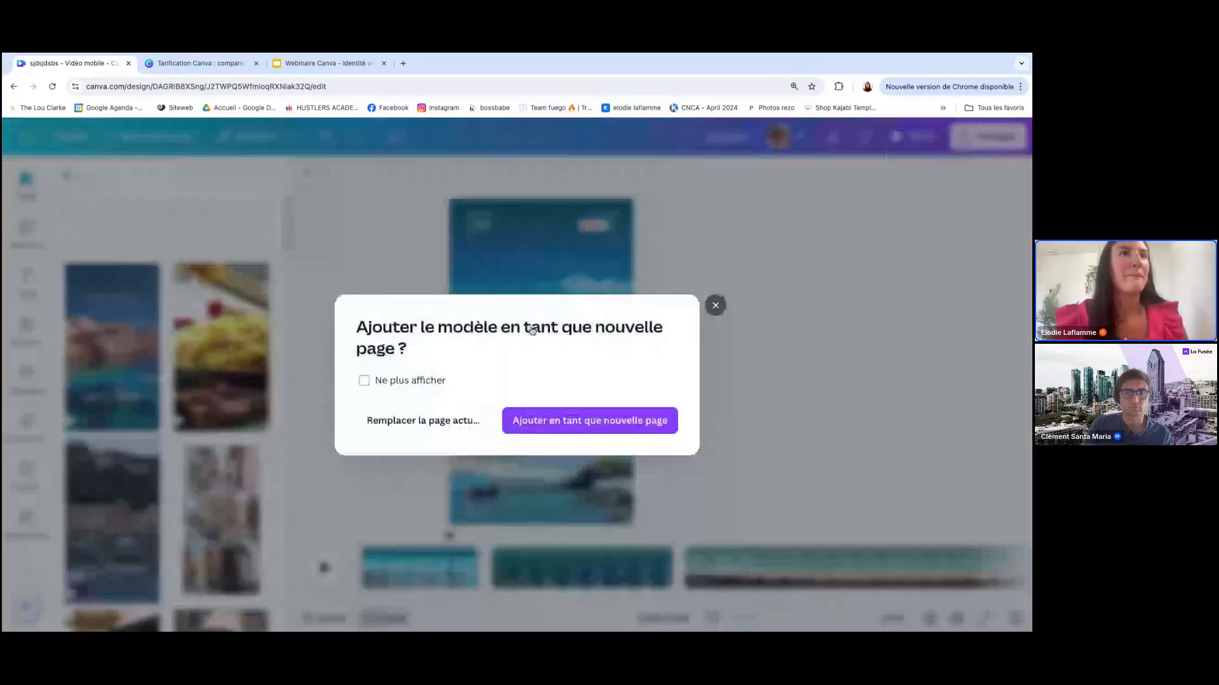
left_click(434, 422)
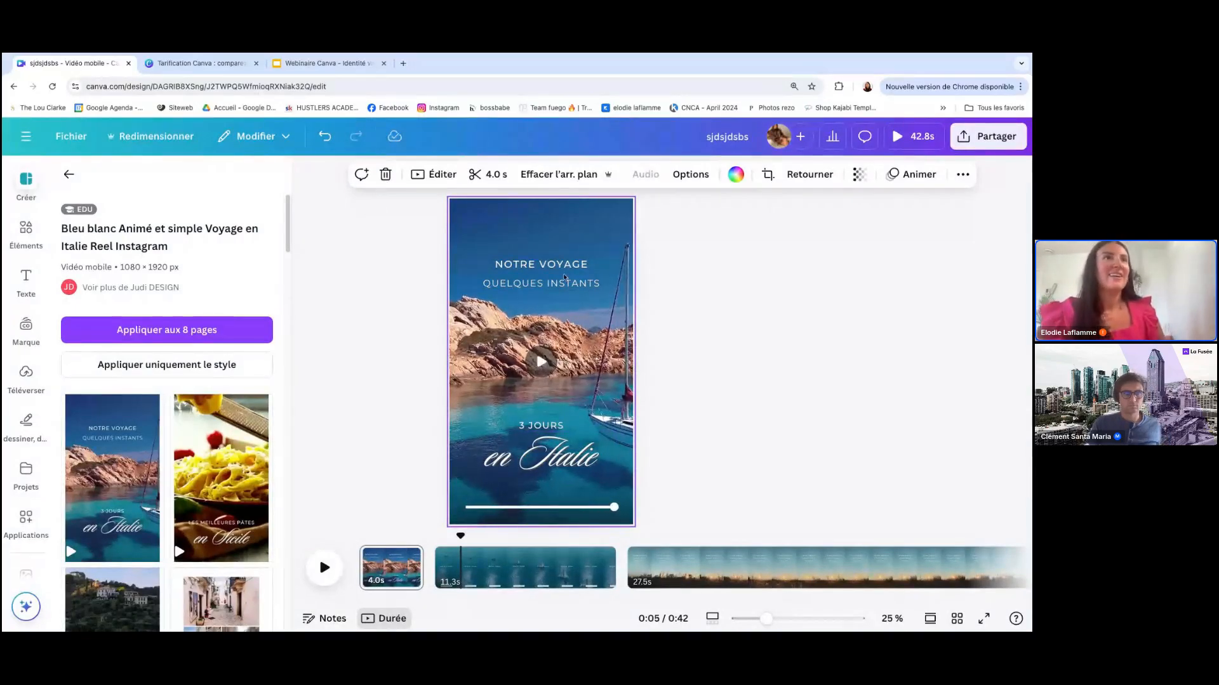
Rewrite the "NOTRE VOYAGE" and "QUELQUES INSTANTS" texts together with Magic Write's "Plus amusant" option and replace the originals.
left_click(546, 265)
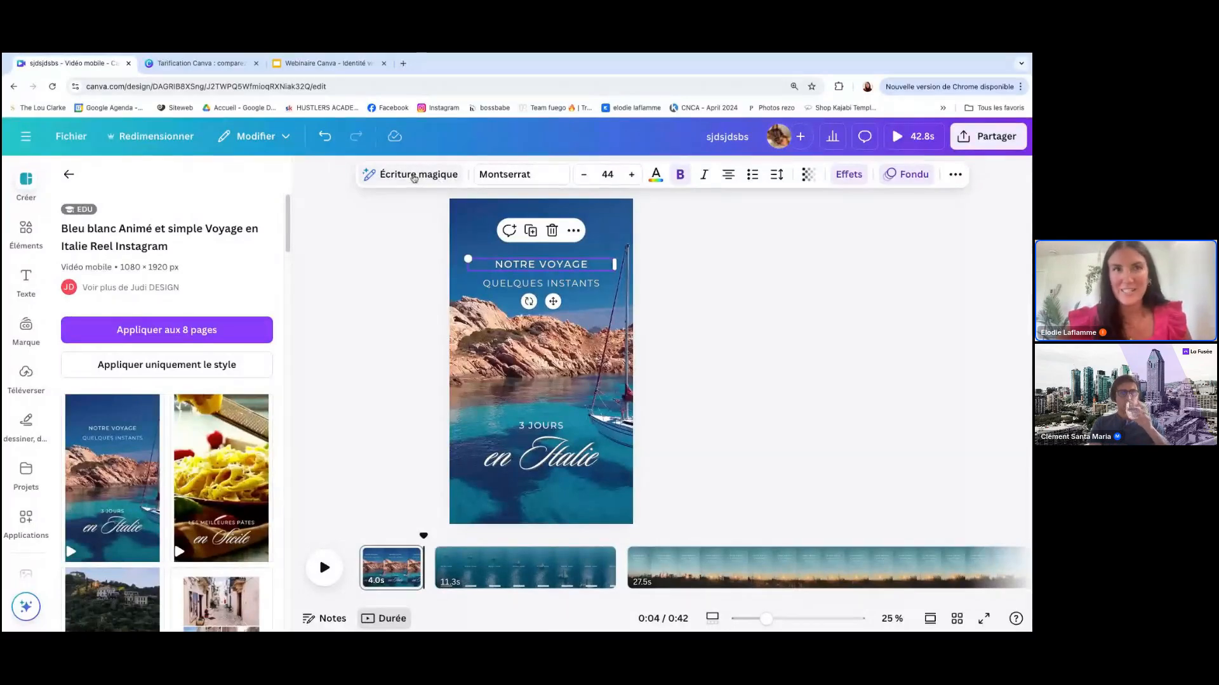
left_click(661, 286)
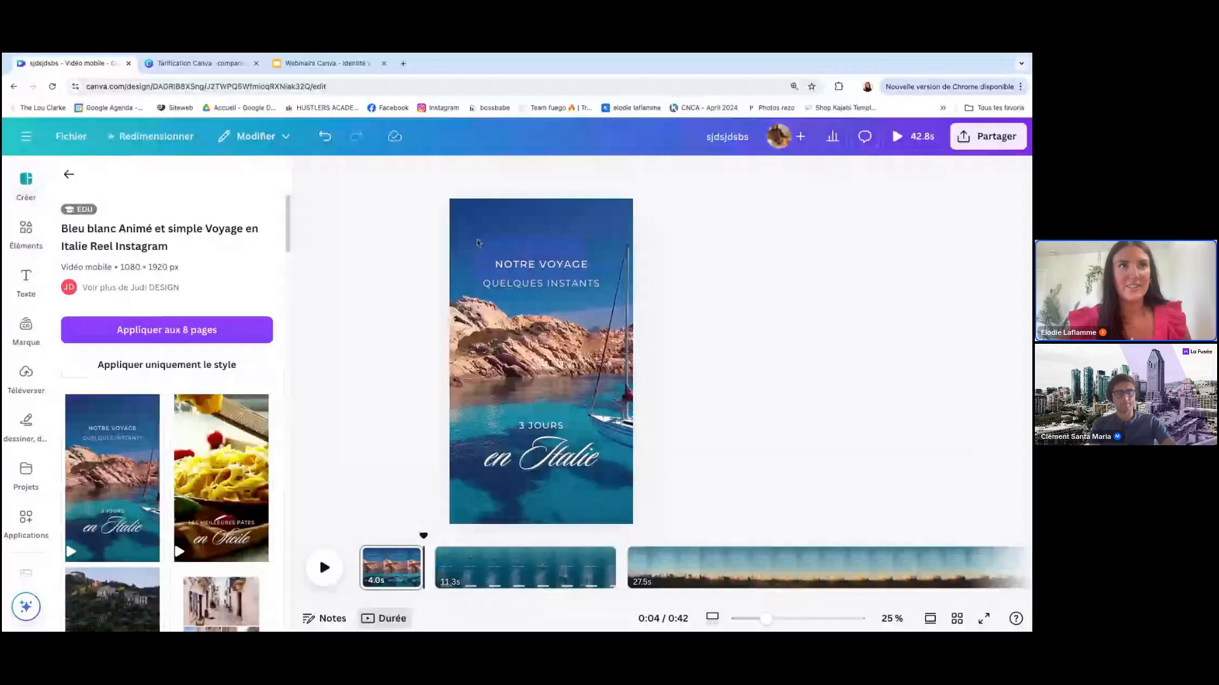
left_click(603, 289)
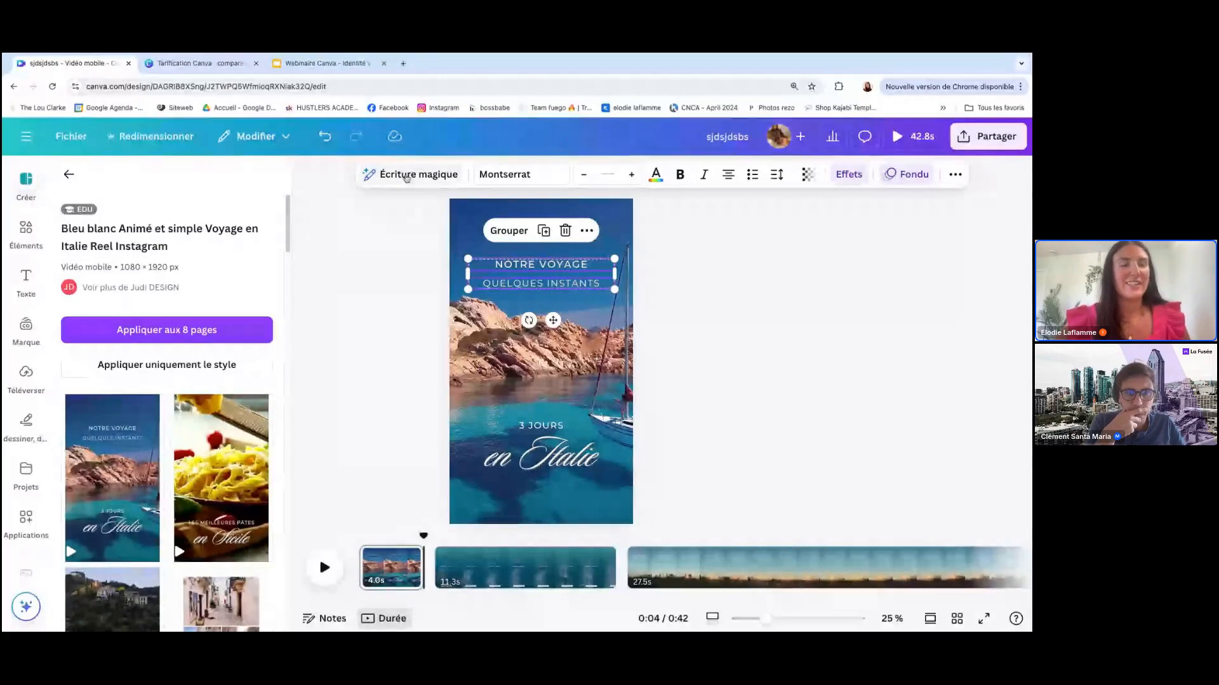
left_click(406, 176)
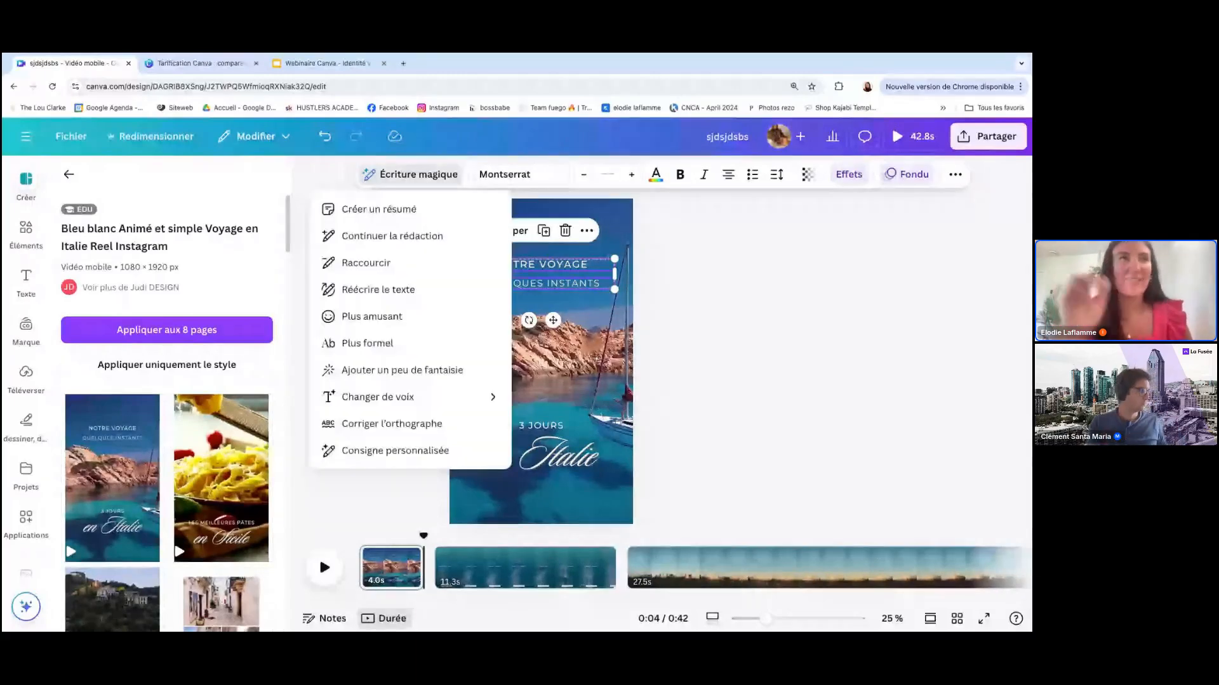
left_click(416, 325)
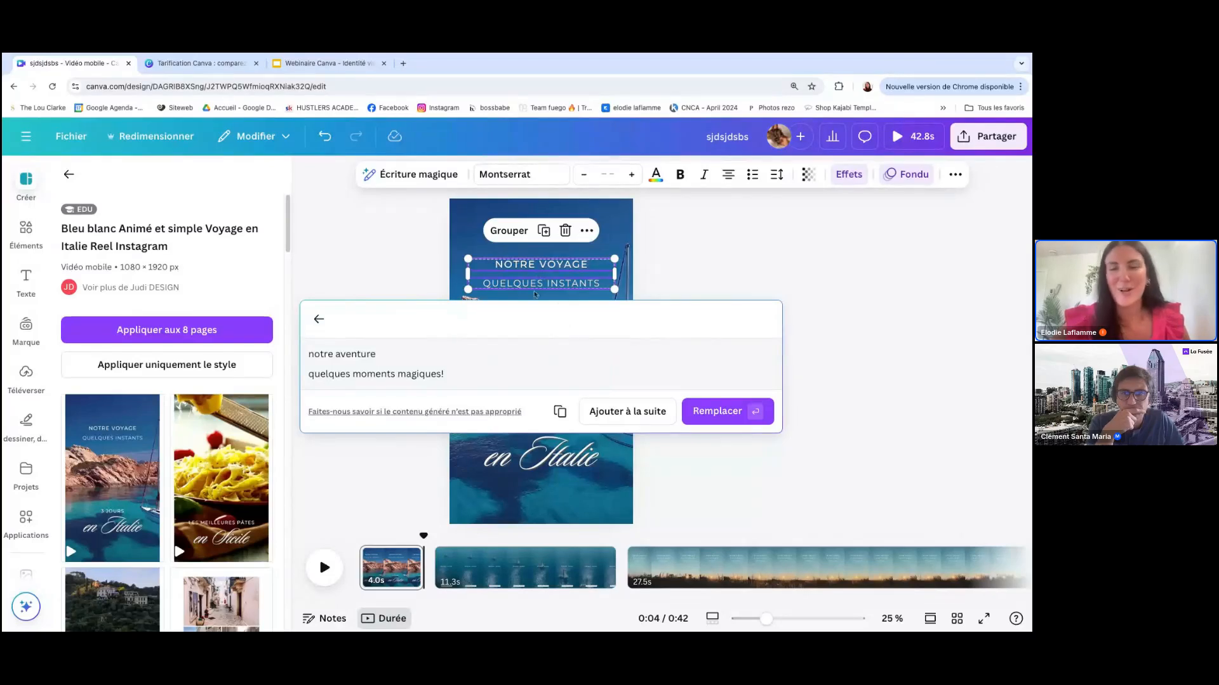
left_click(713, 420)
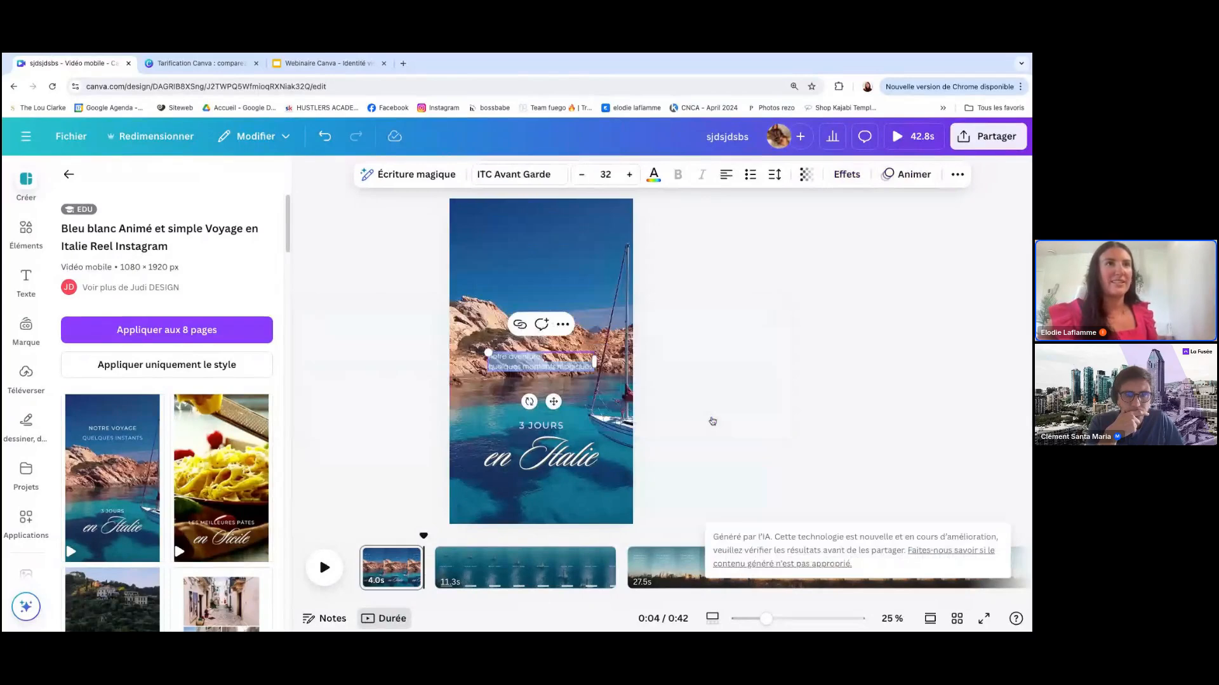
Move the rewritten "notre aventure quelques moments magiques!" text up into the sky, enlarge it to size 47,1 and centre-align it.
left_click_drag(488, 352, 517, 255)
left_click(416, 351)
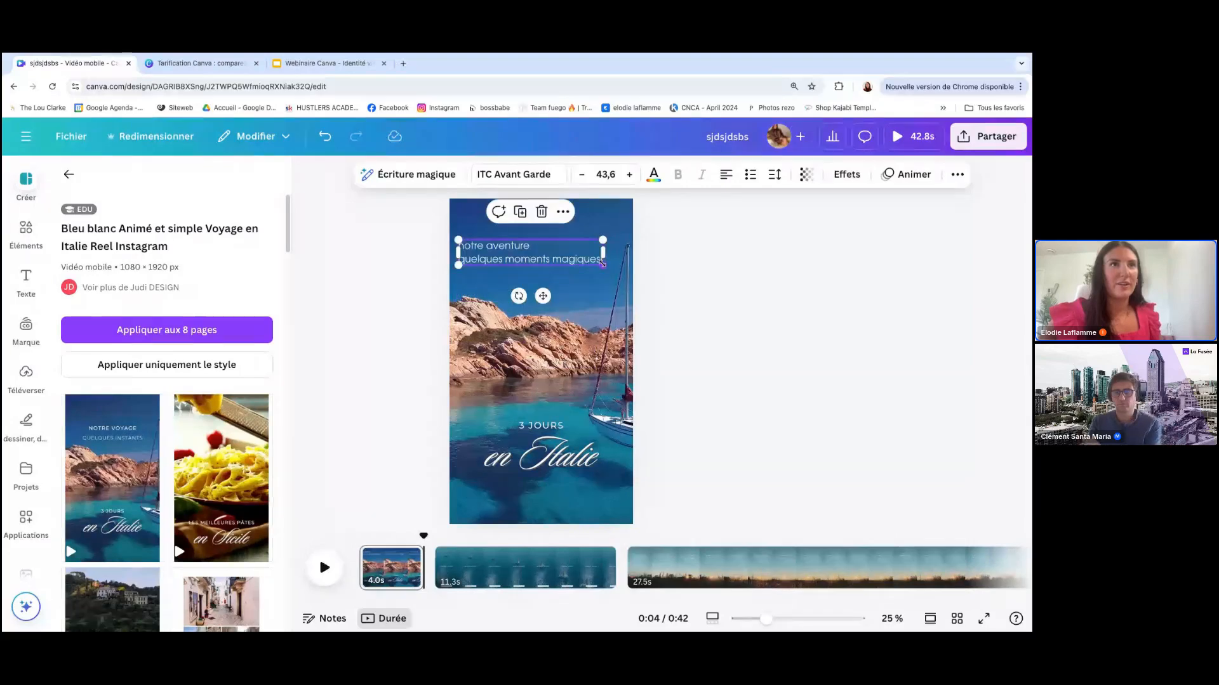
left_click_drag(603, 265, 614, 267)
left_click(727, 174)
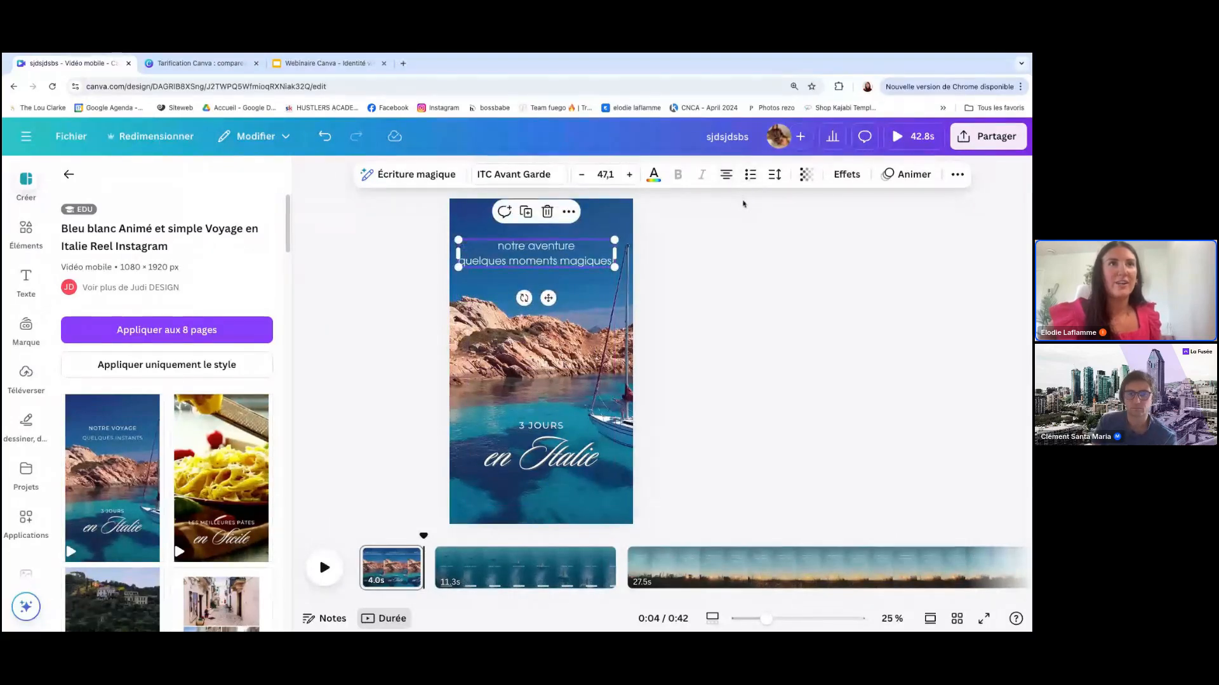
left_click(661, 257)
Try Magic Write's "Plus formel" option on the "notre aventure quelques moments magiques!" text and discard the suggestion.
left_click(568, 261)
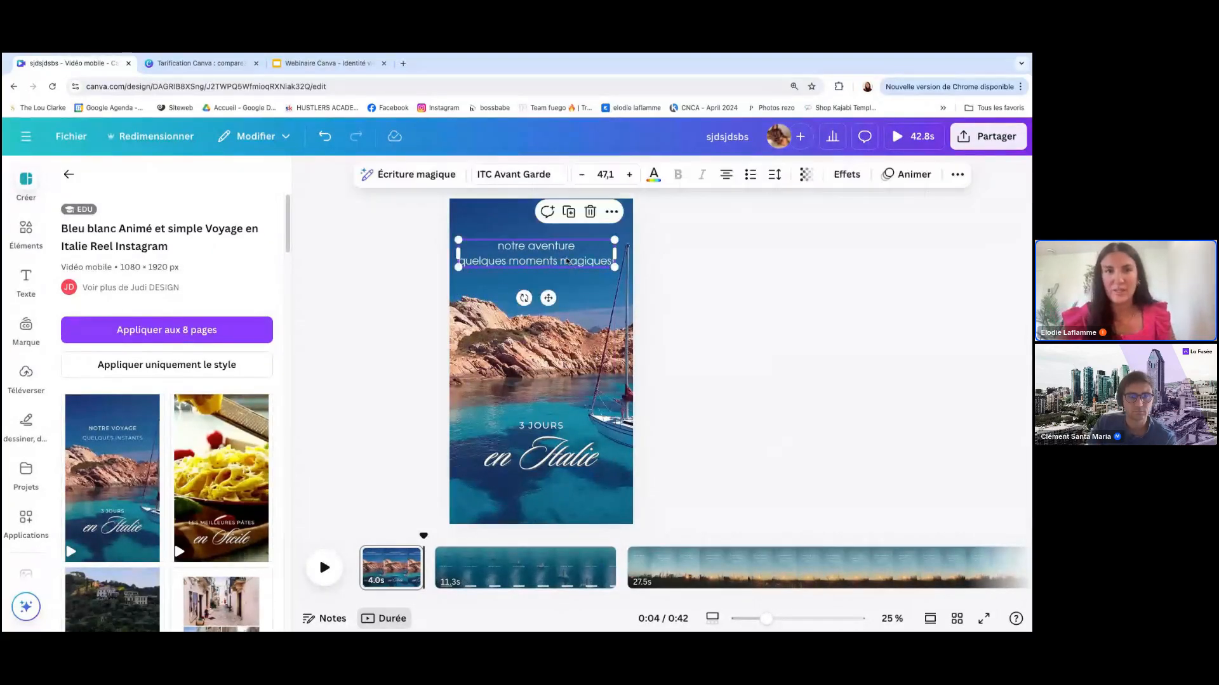
left_click(408, 176)
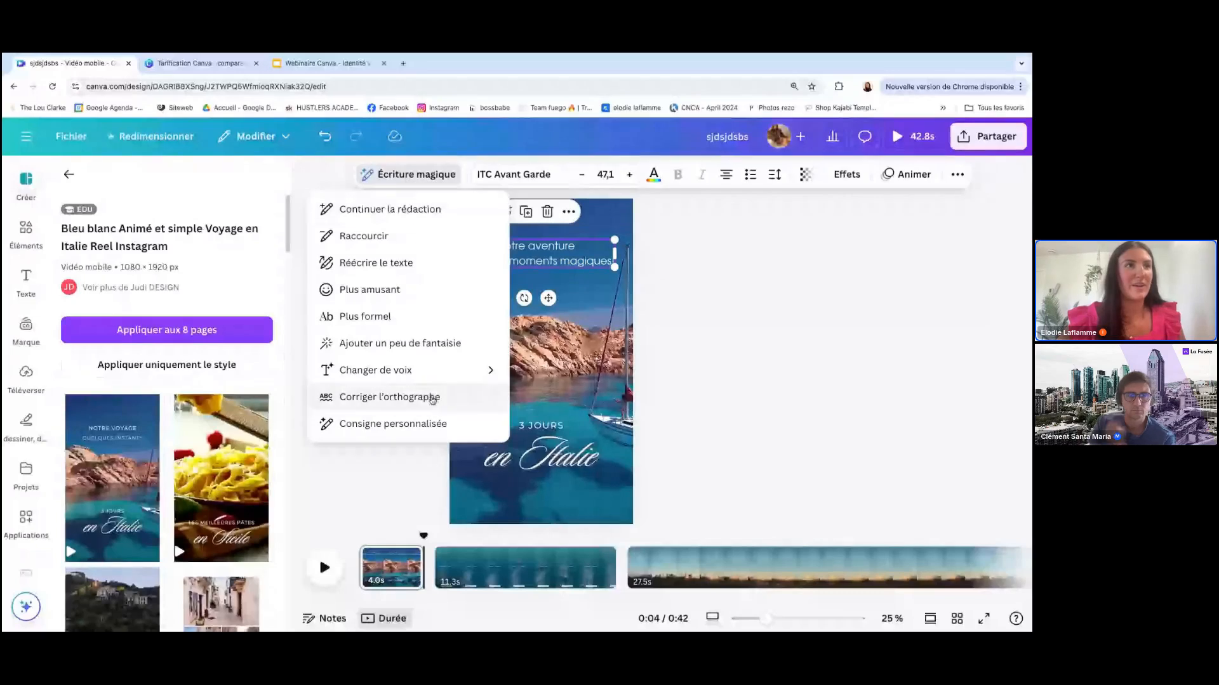
mouse_move(485, 370)
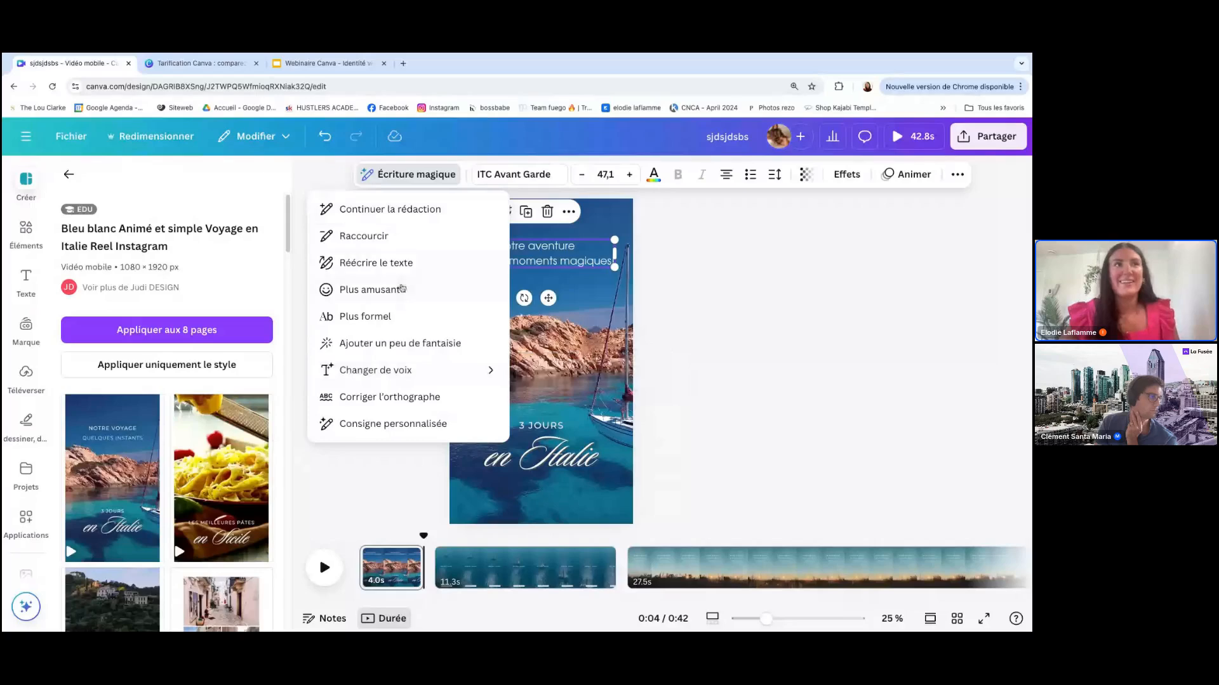
left_click(403, 315)
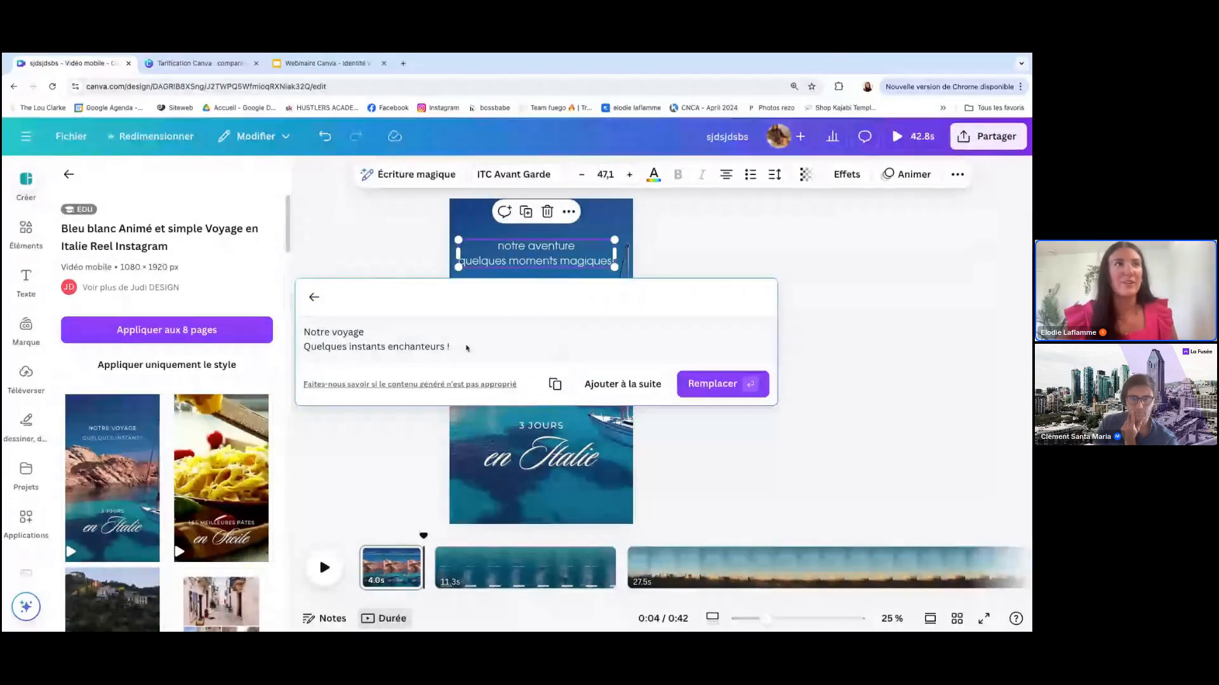
left_click(313, 297)
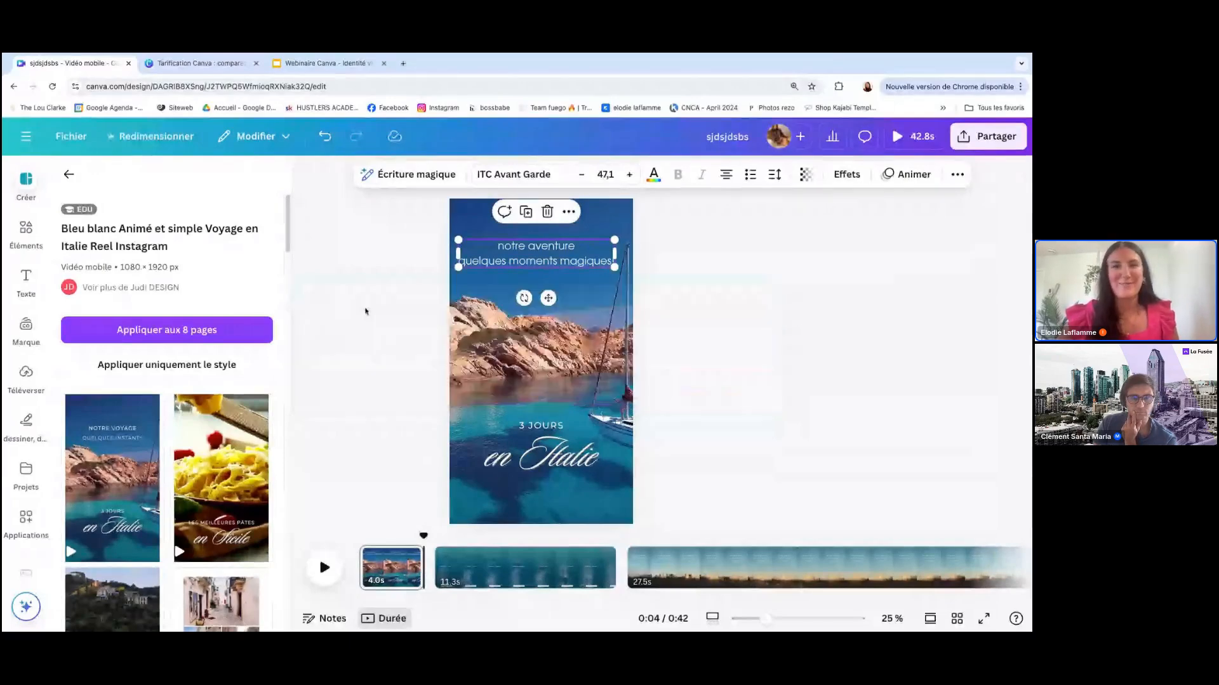
left_click(860, 357)
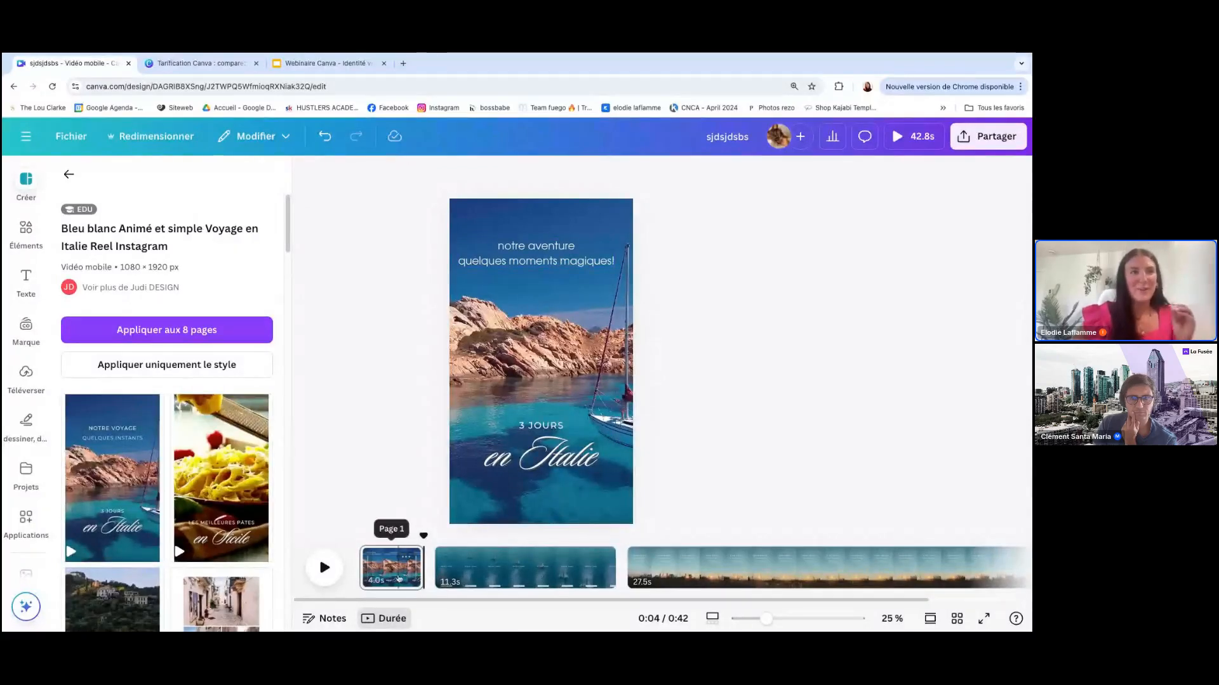
Add the piano track "Let Them Talk" from the audio library to the reel and dismiss the popular-music notice.
scroll(53, 519, "down", 3)
scroll(41, 529, "down", 3)
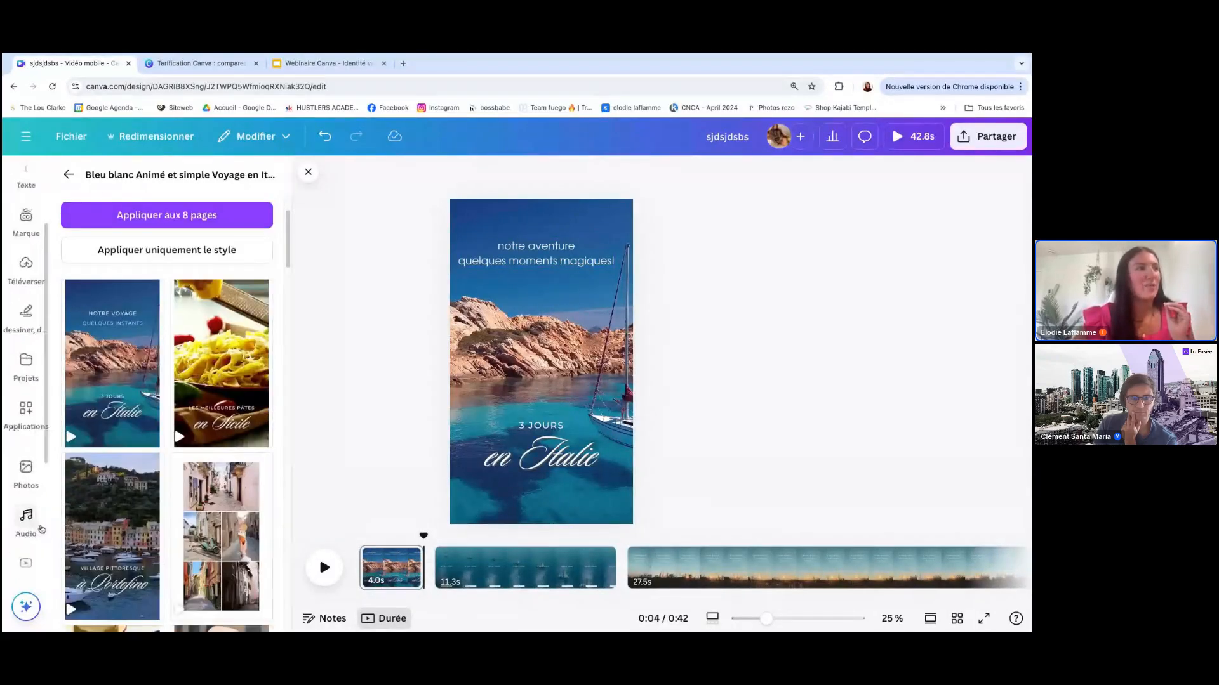
left_click(41, 529)
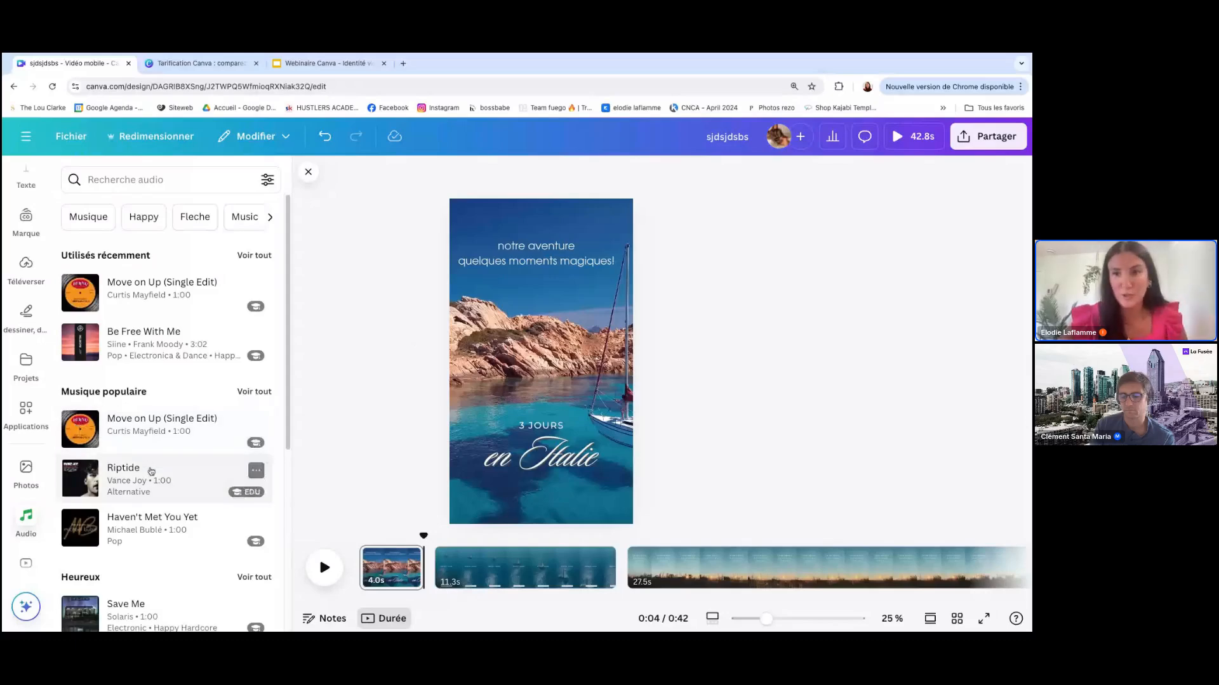
scroll(150, 471, "down", 5)
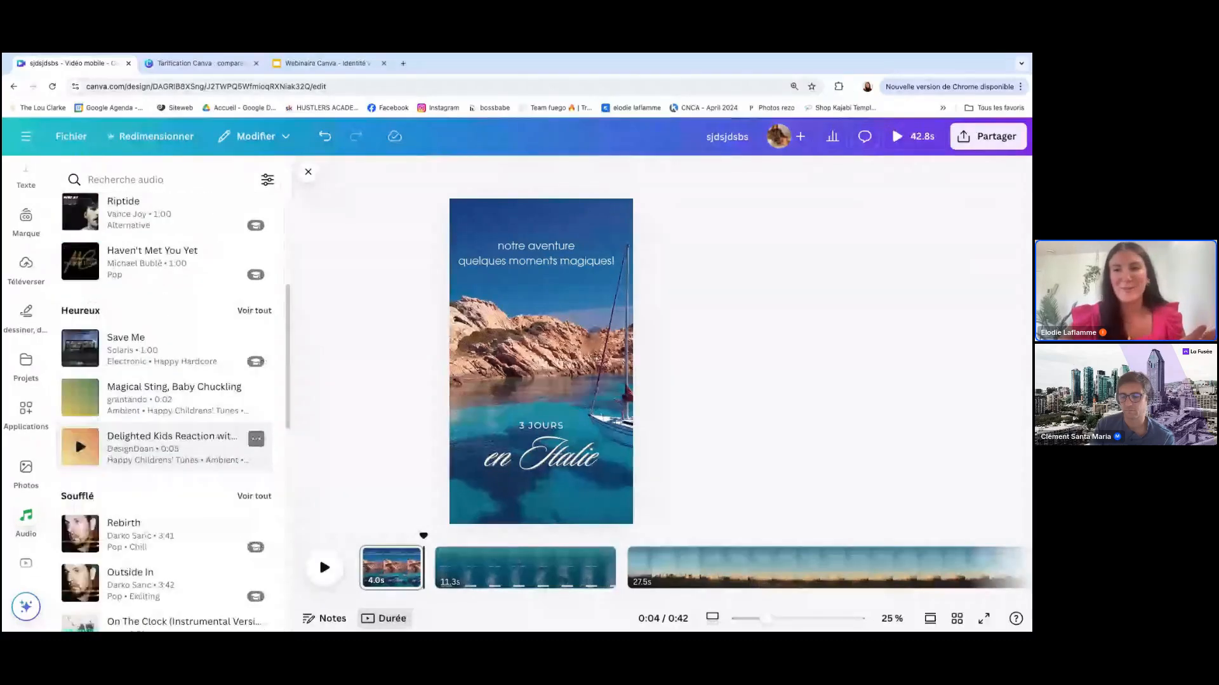
scroll(75, 435, "down", 8)
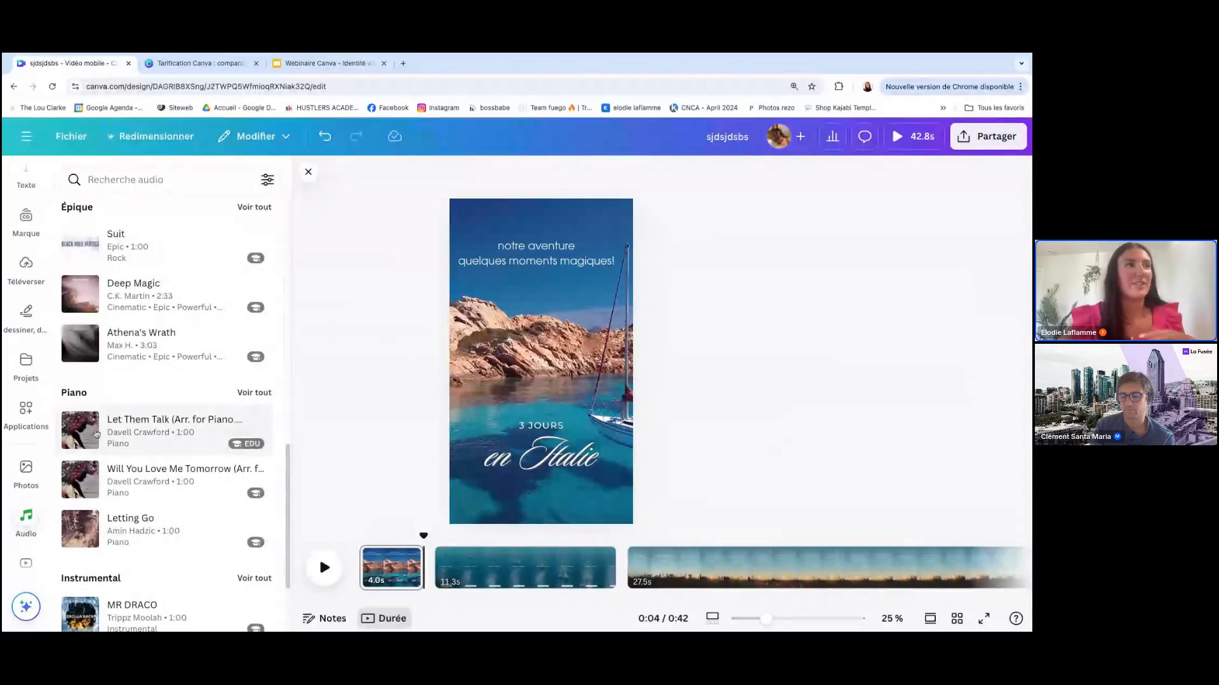
left_click(140, 441)
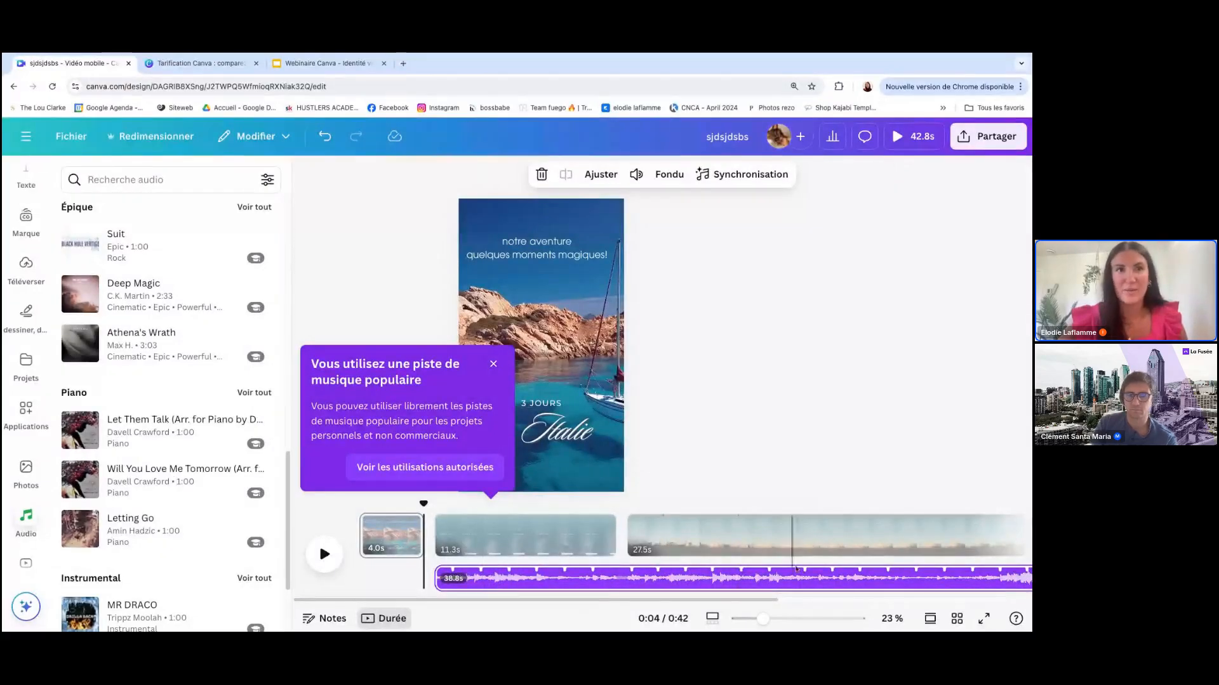
left_click(836, 474)
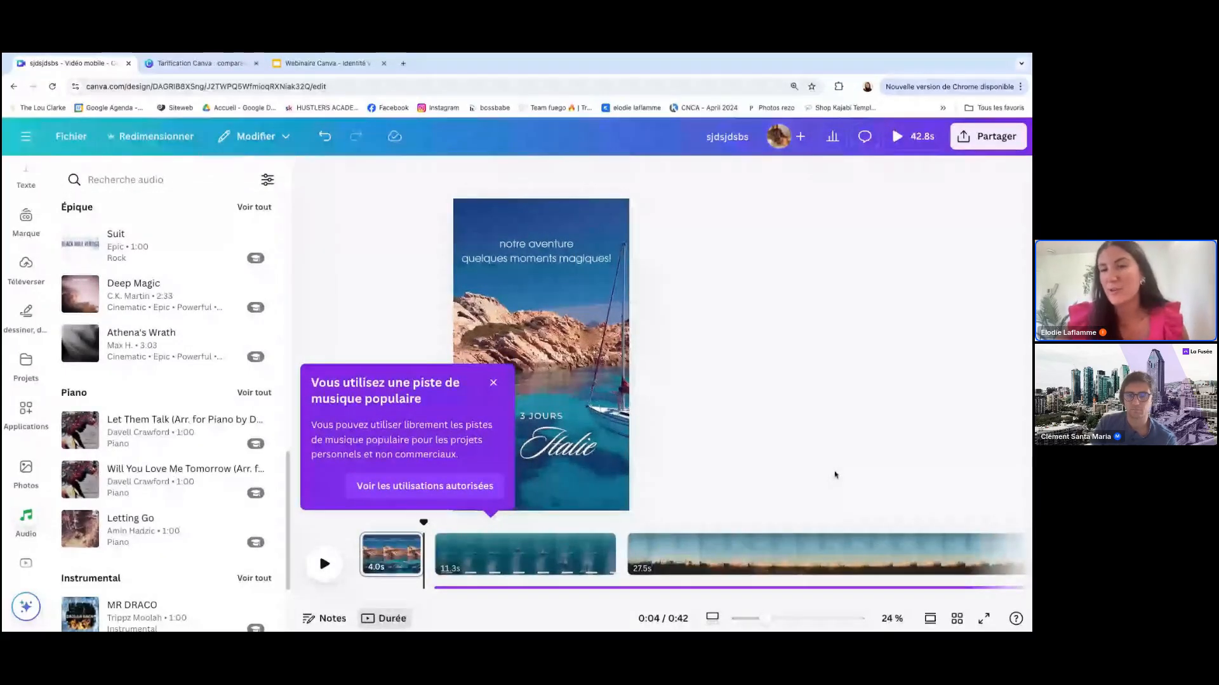
left_click(494, 383)
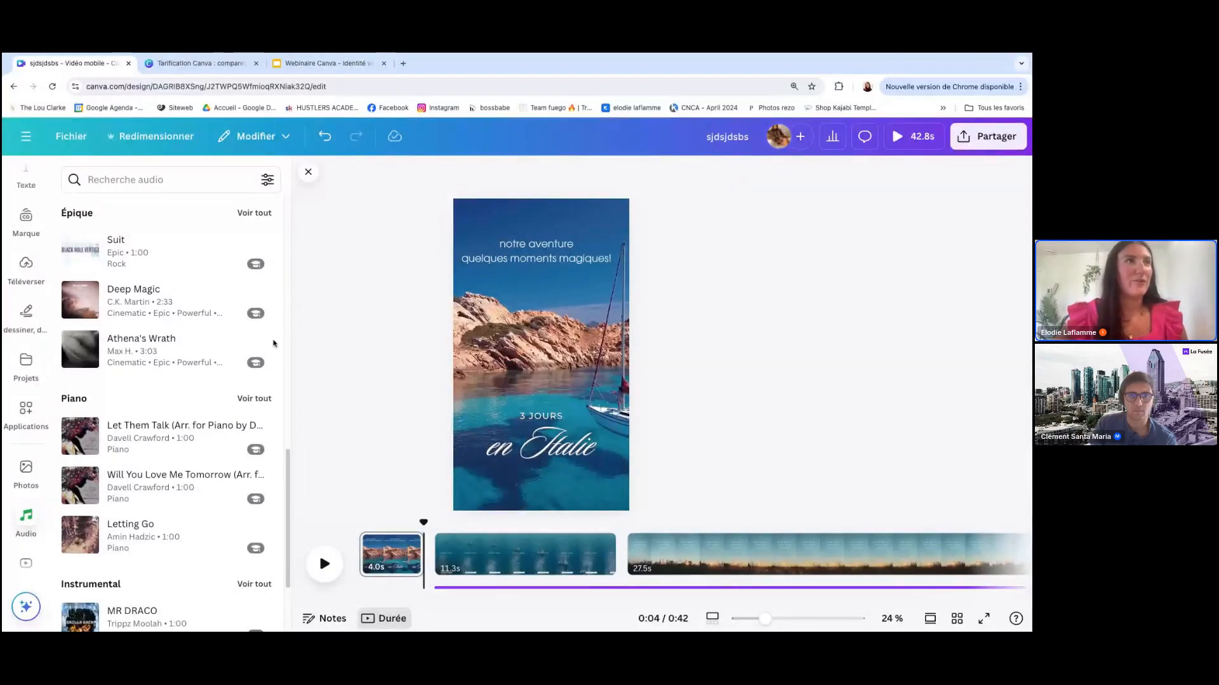
Apply the brand kit's "Branding 2023" colour palette to the reel's first page.
scroll(255, 343, "up", 5)
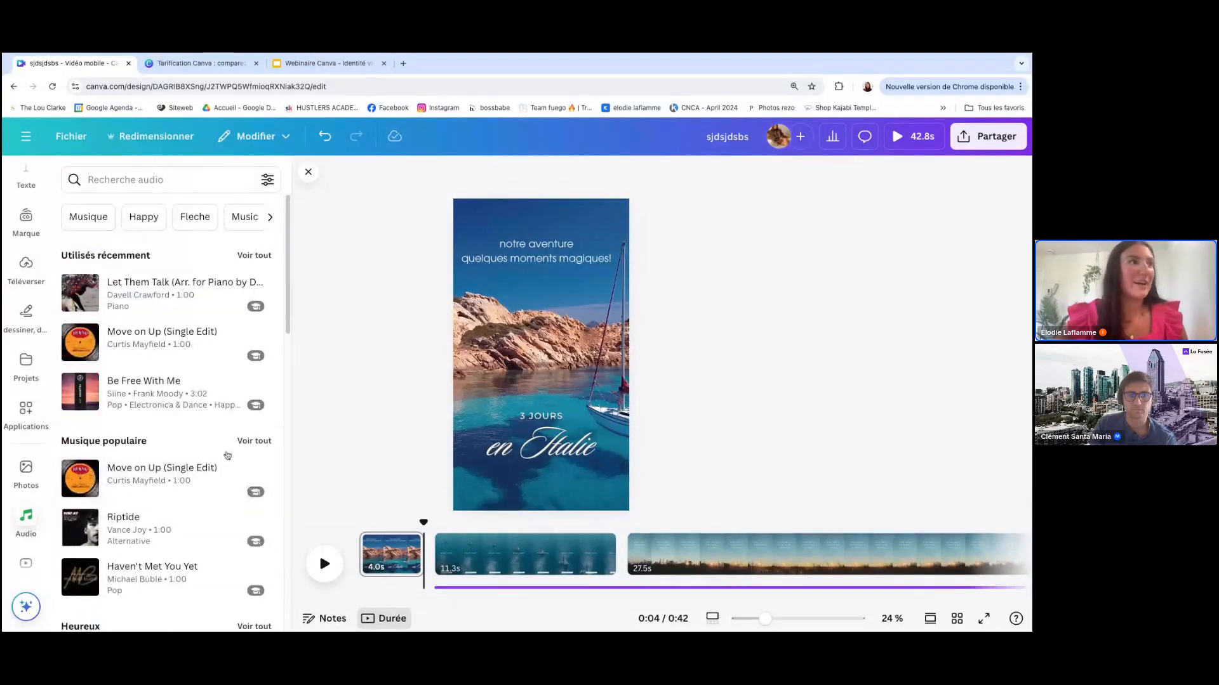
scroll(24, 450, "up", 2)
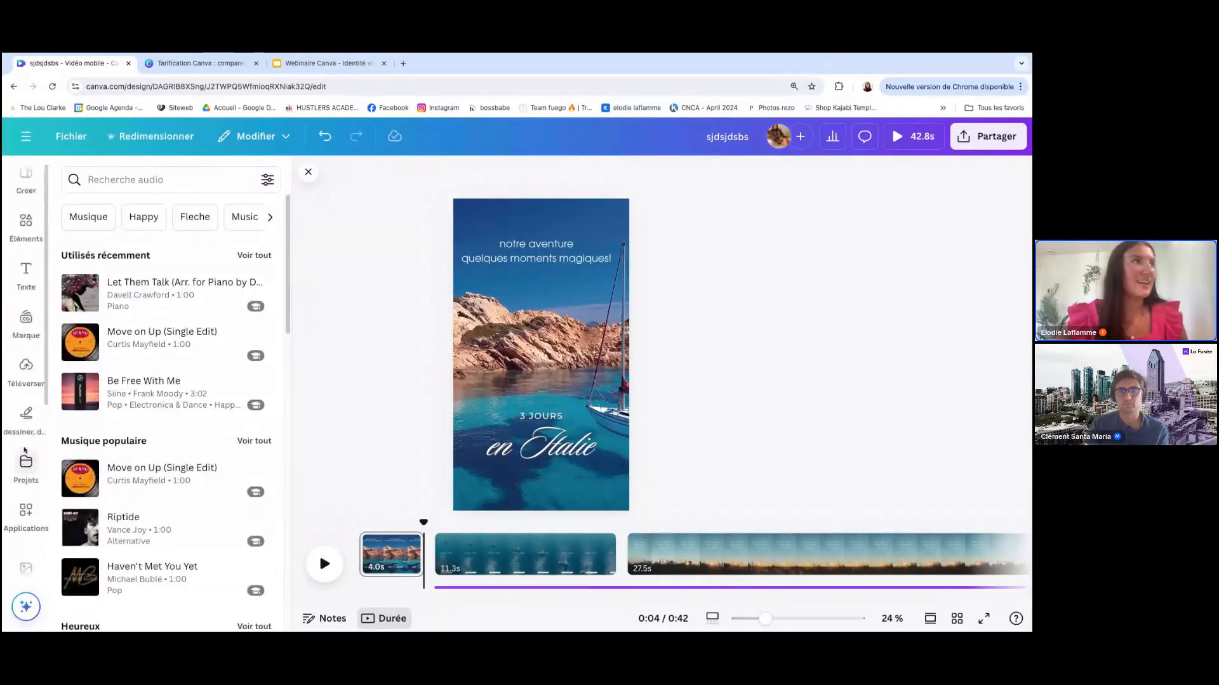
left_click(26, 329)
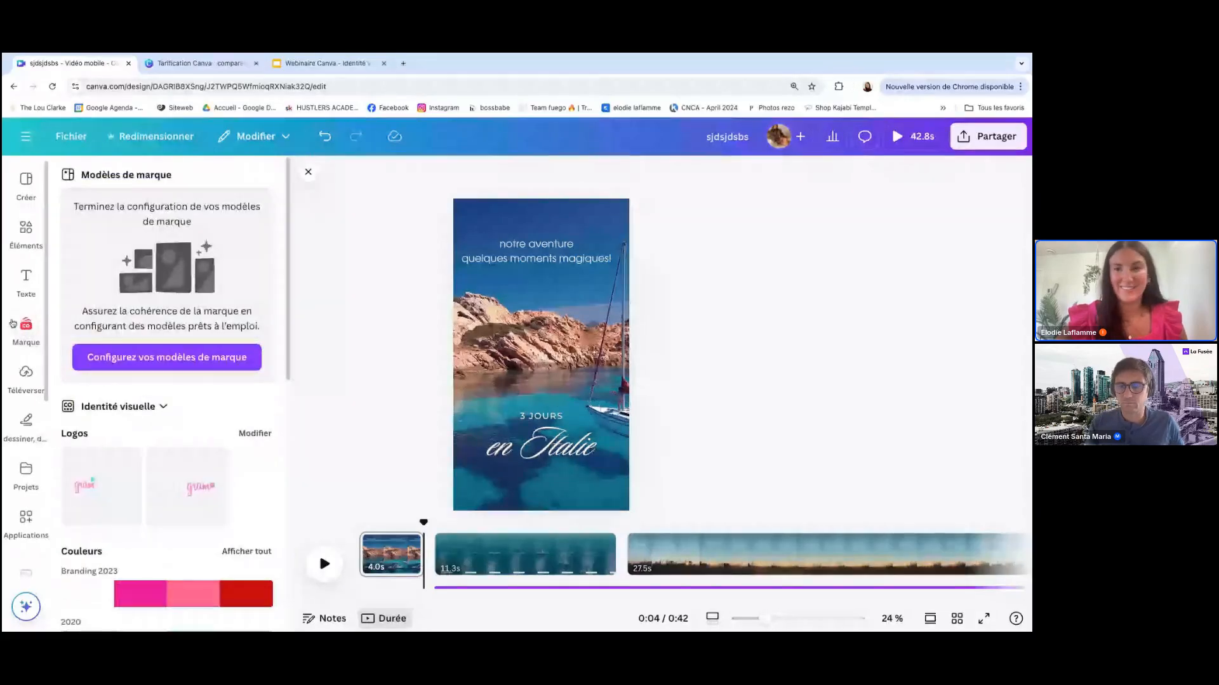
scroll(118, 407, "down", 2)
scroll(118, 406, "down", 1)
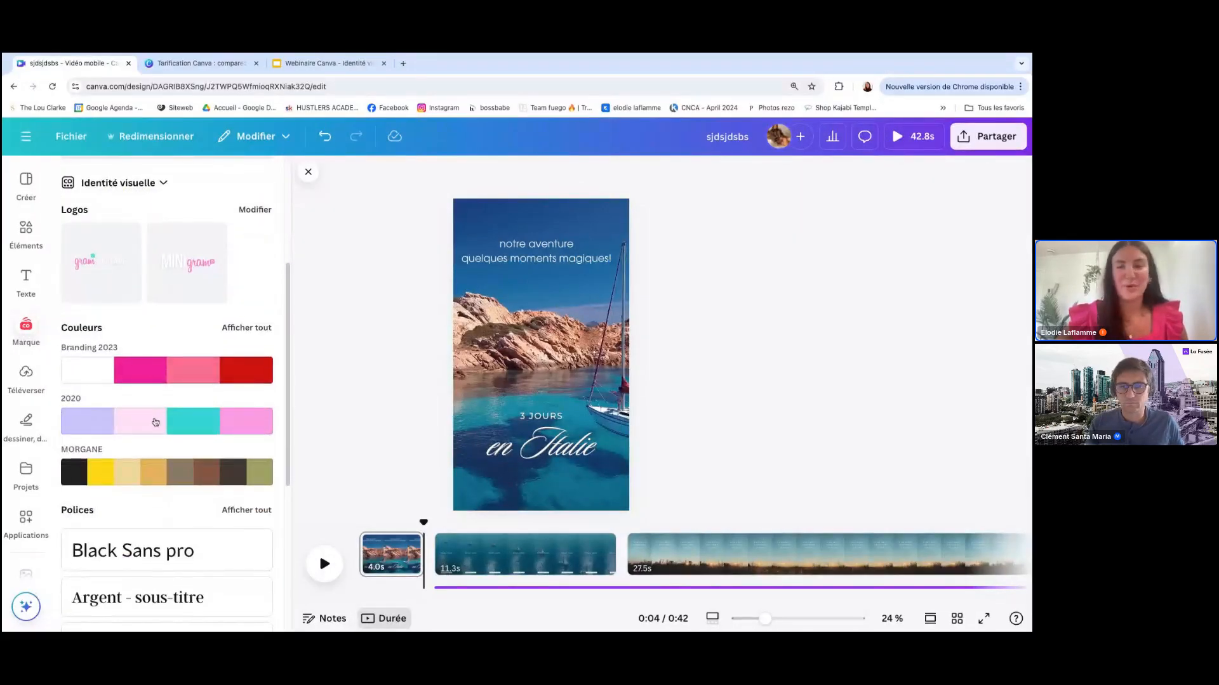
left_click(175, 373)
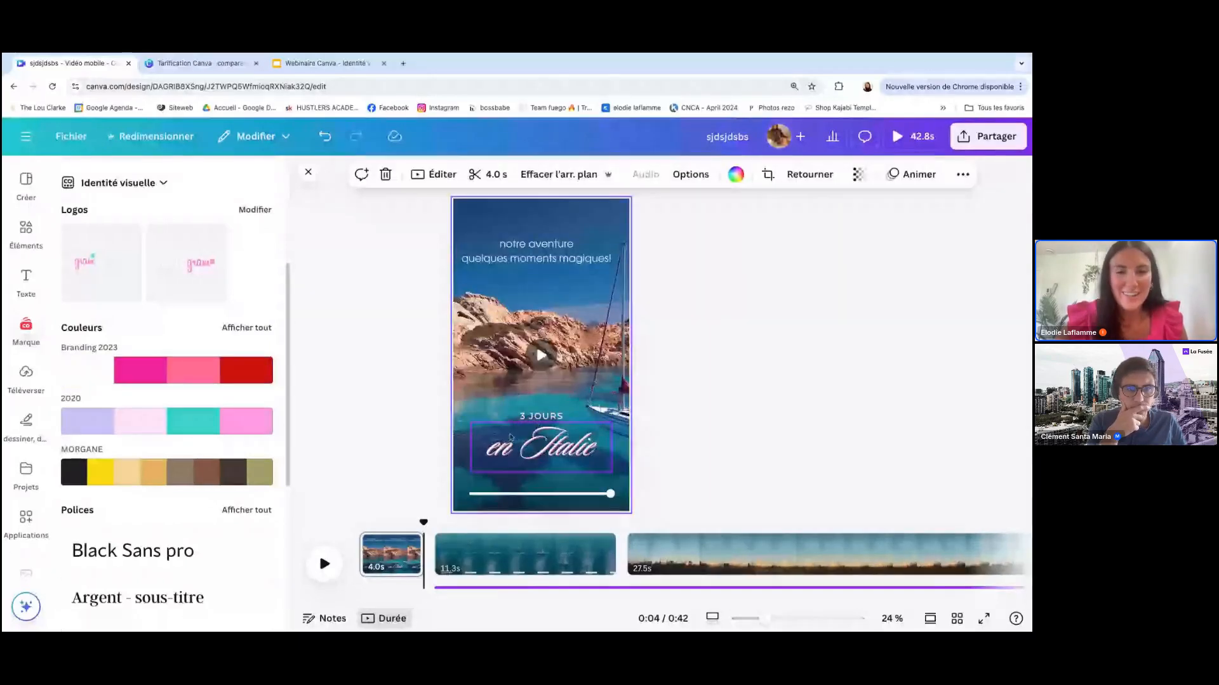
Enlarge the "en Italie" text to size 276, centre it across the page below "3 JOURS" and deselect it.
left_click(541, 447)
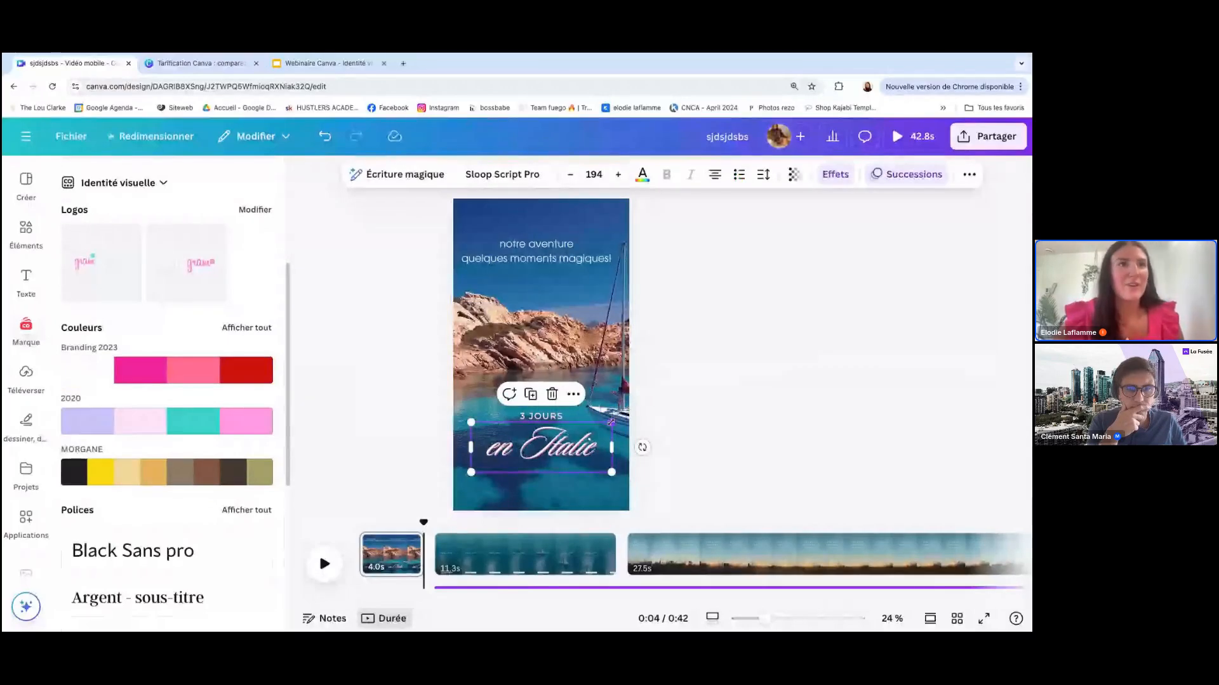
left_click_drag(611, 422, 670, 401)
left_click_drag(599, 452, 565, 472)
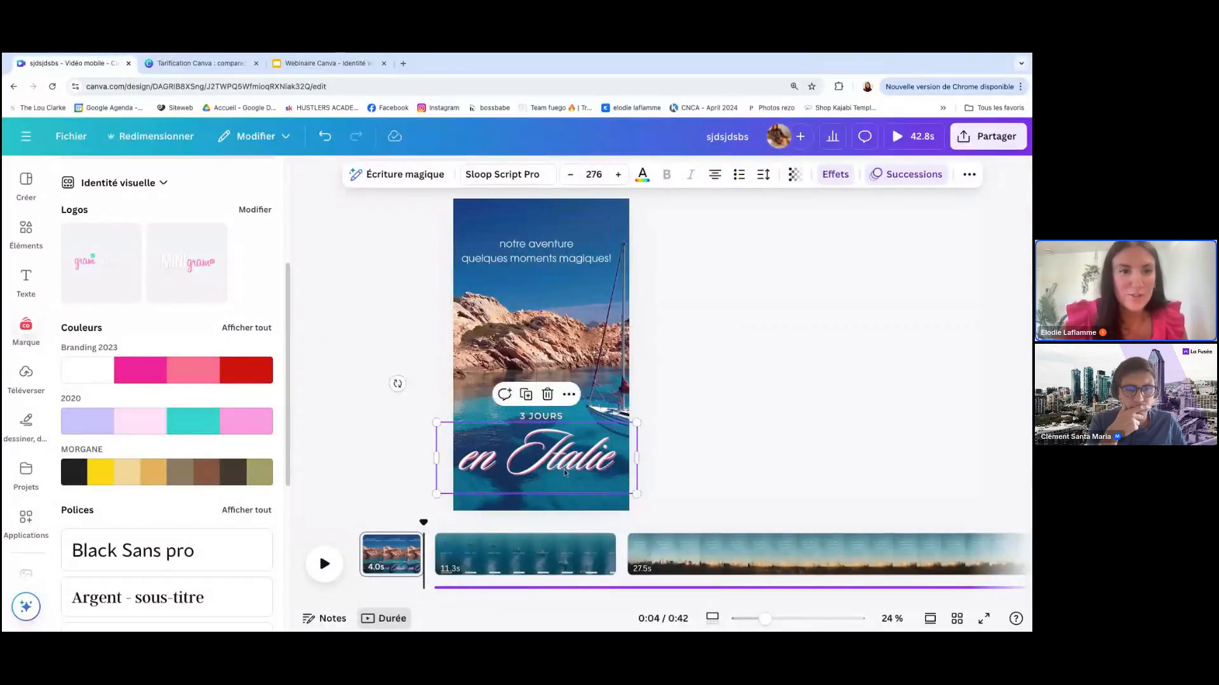
mouse_move(105, 365)
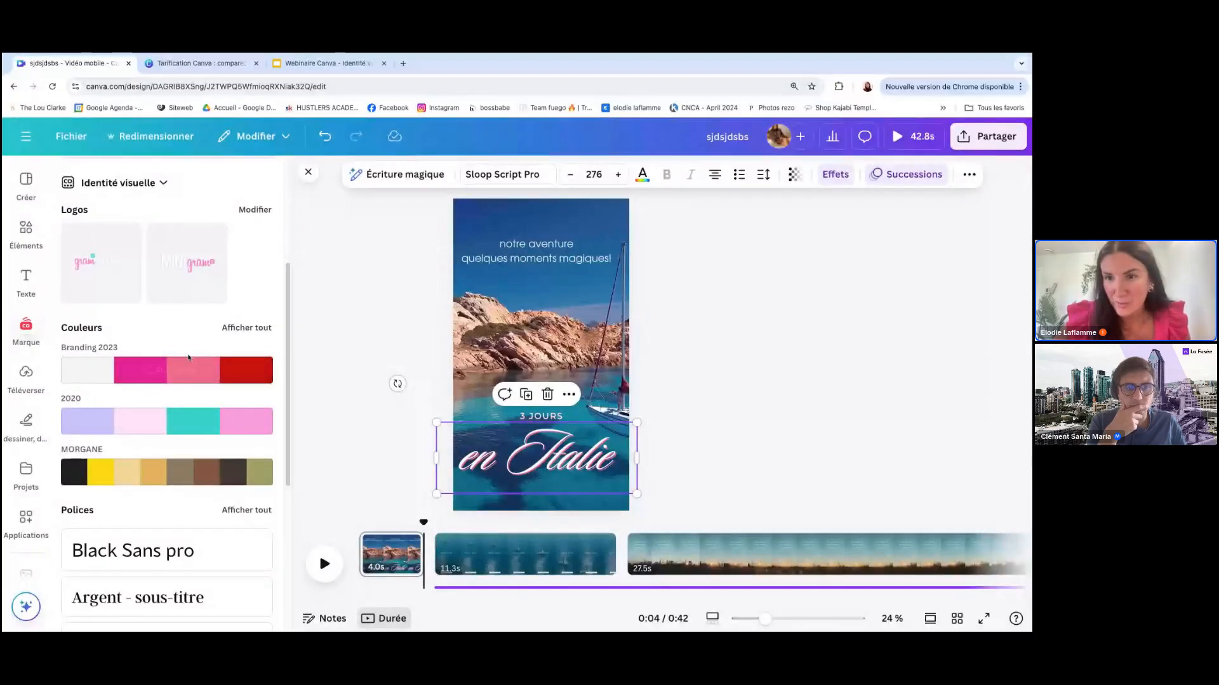
left_click(718, 386)
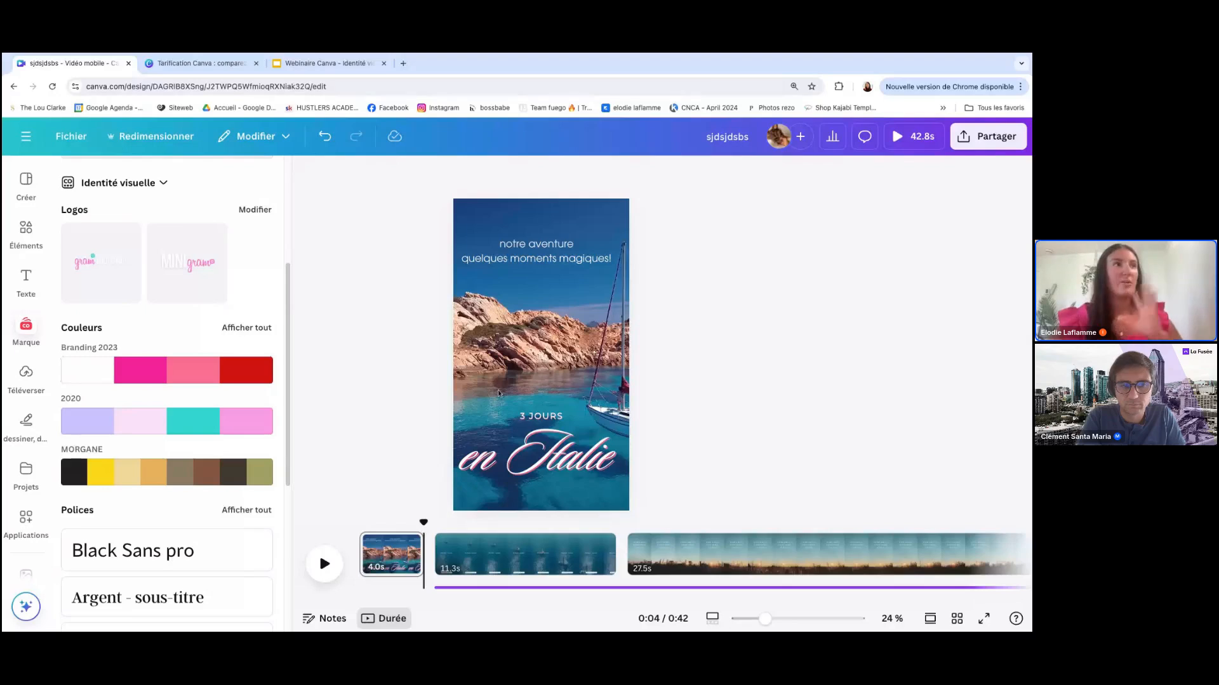
Open the animation options for the "notre aventure quelques moments magiques!" text.
scroll(243, 383, "up", 2)
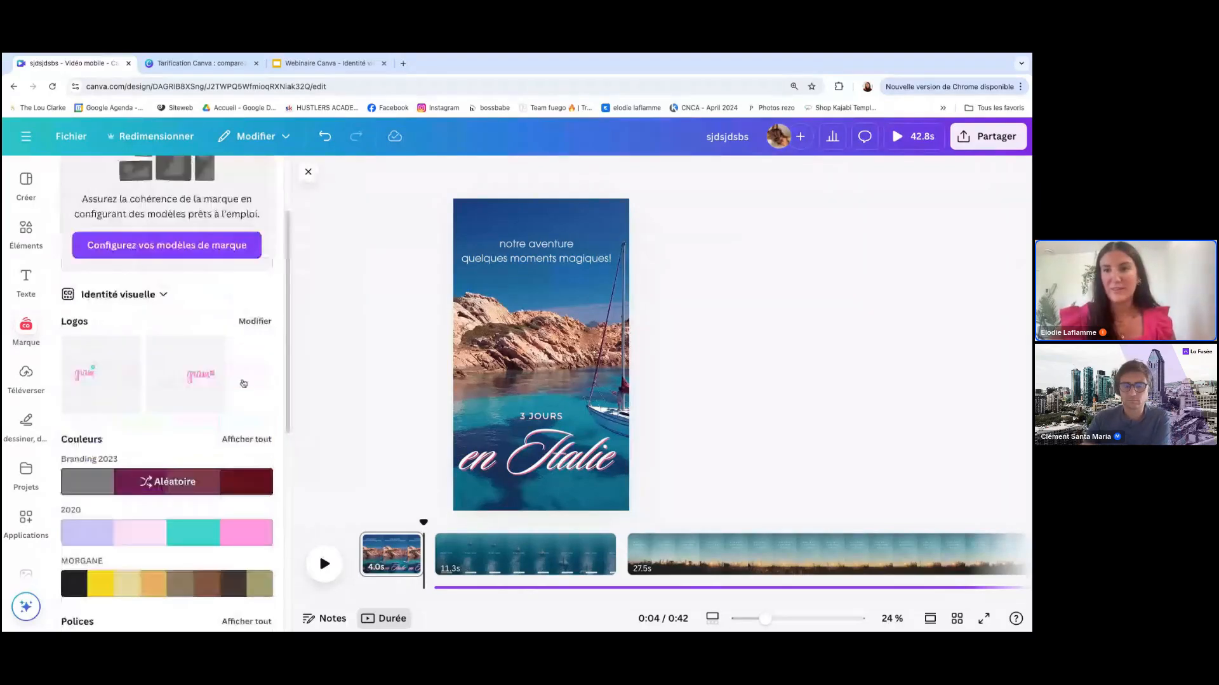
scroll(243, 383, "up", 2)
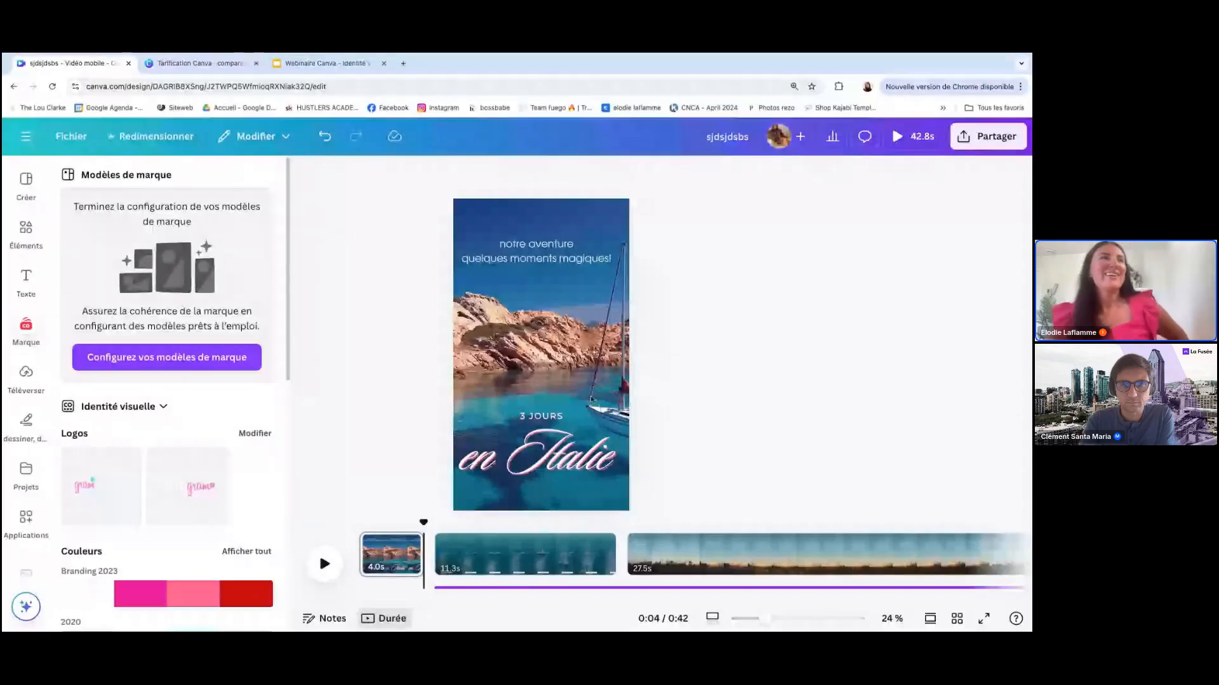
left_click(536, 250)
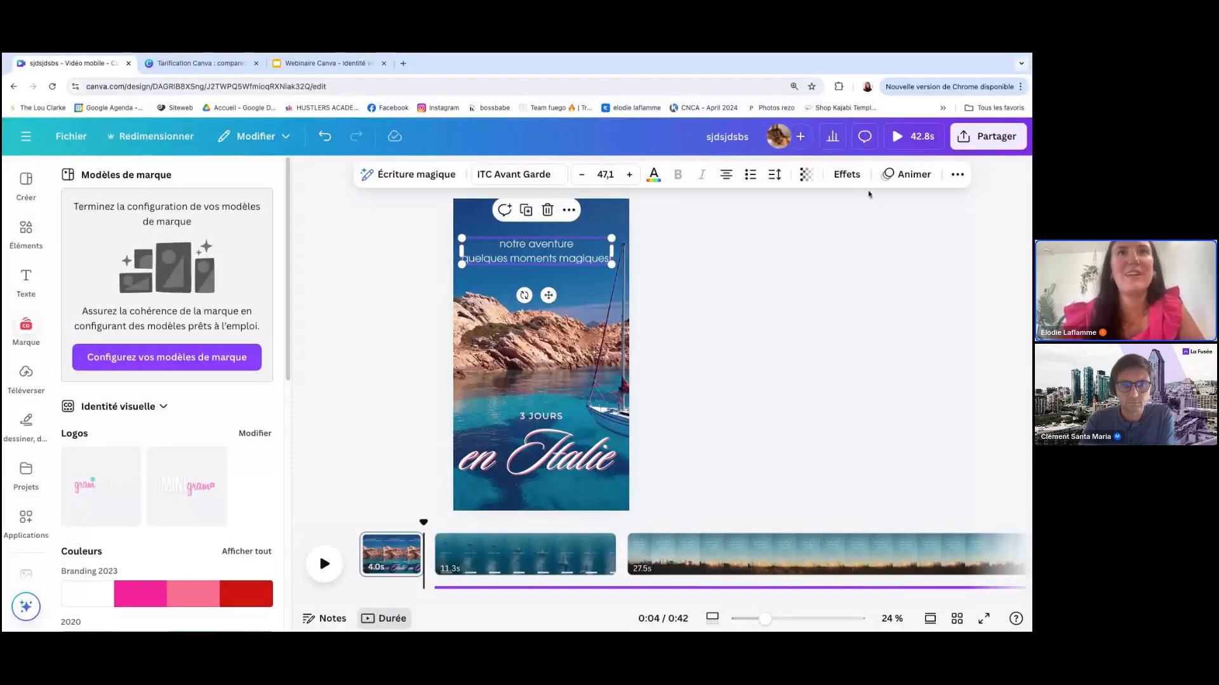
left_click(907, 174)
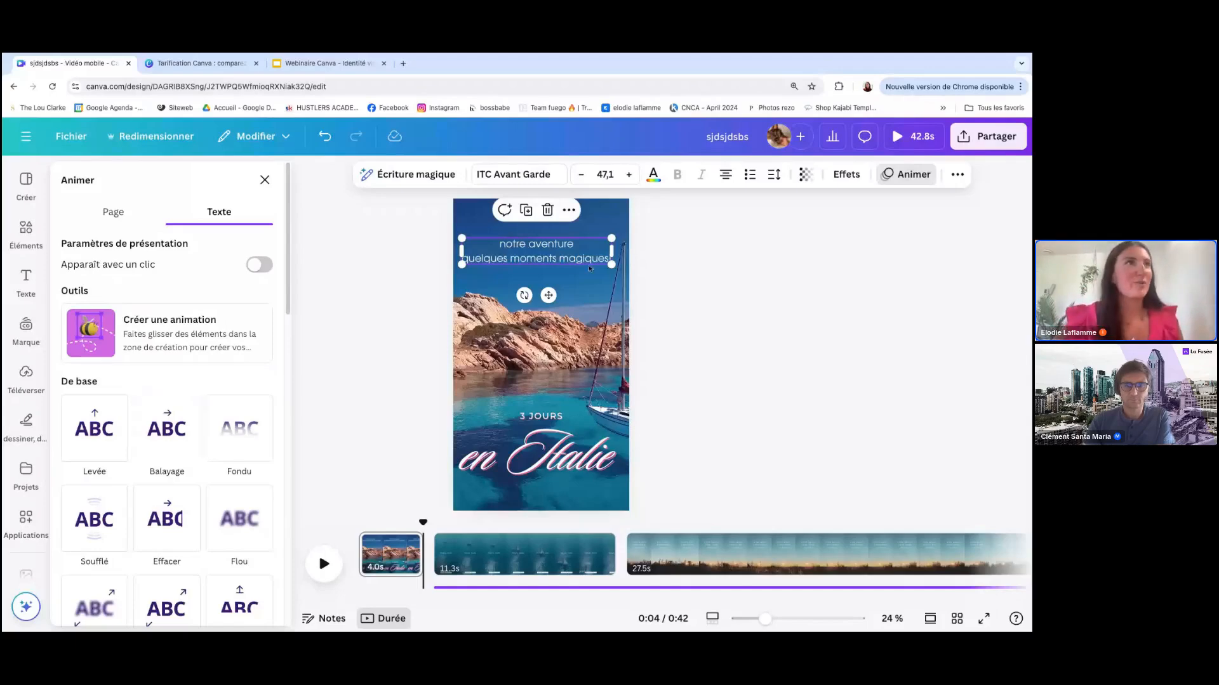
Switch to the webinar deck in Google Slides, present it from slide 20, play the "RÉELS" video and advance the slideshow.
left_click(312, 74)
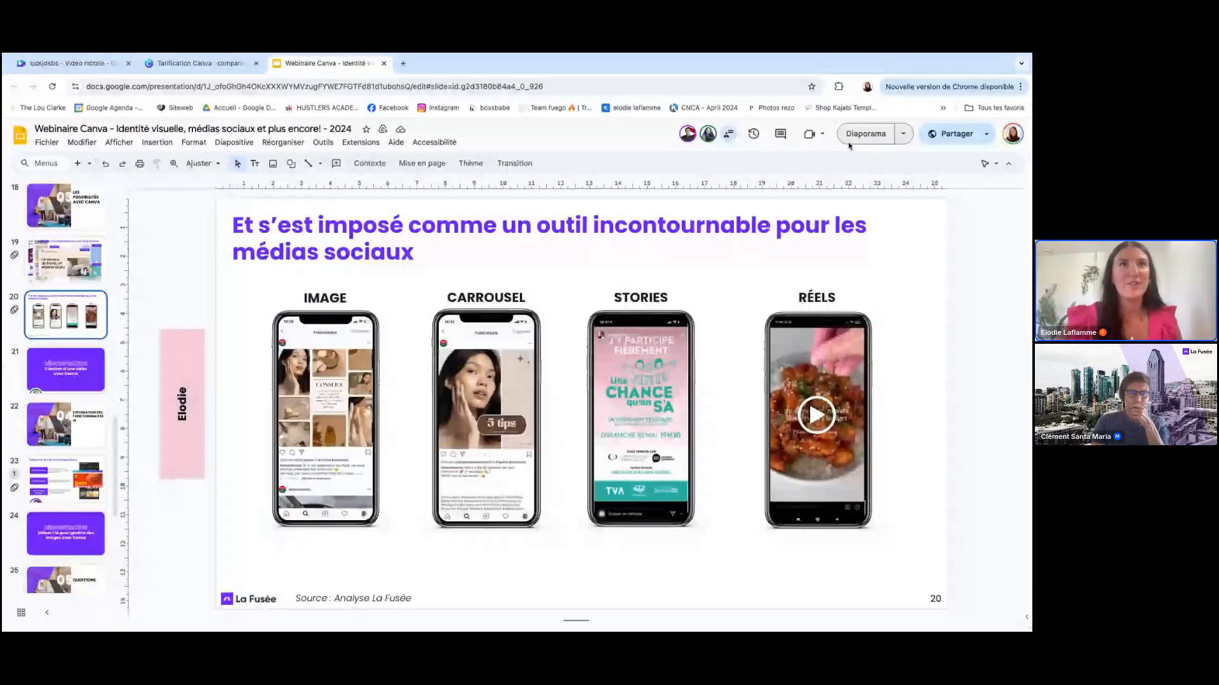
left_click(878, 137)
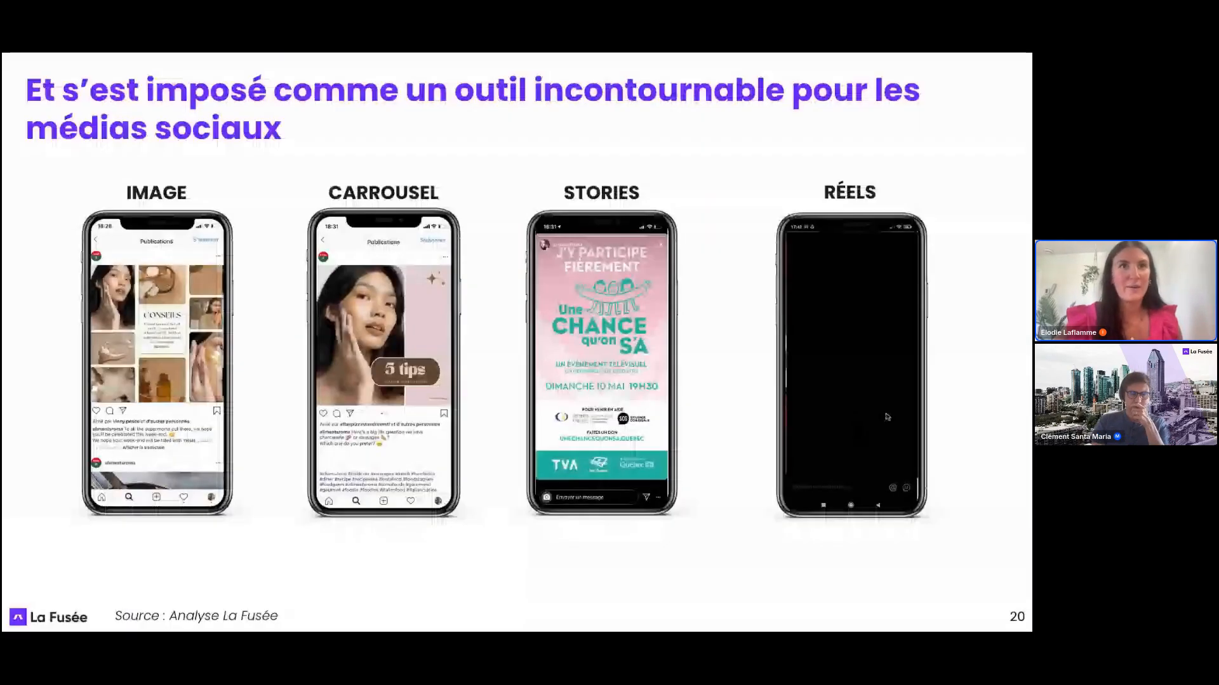
left_click(876, 422)
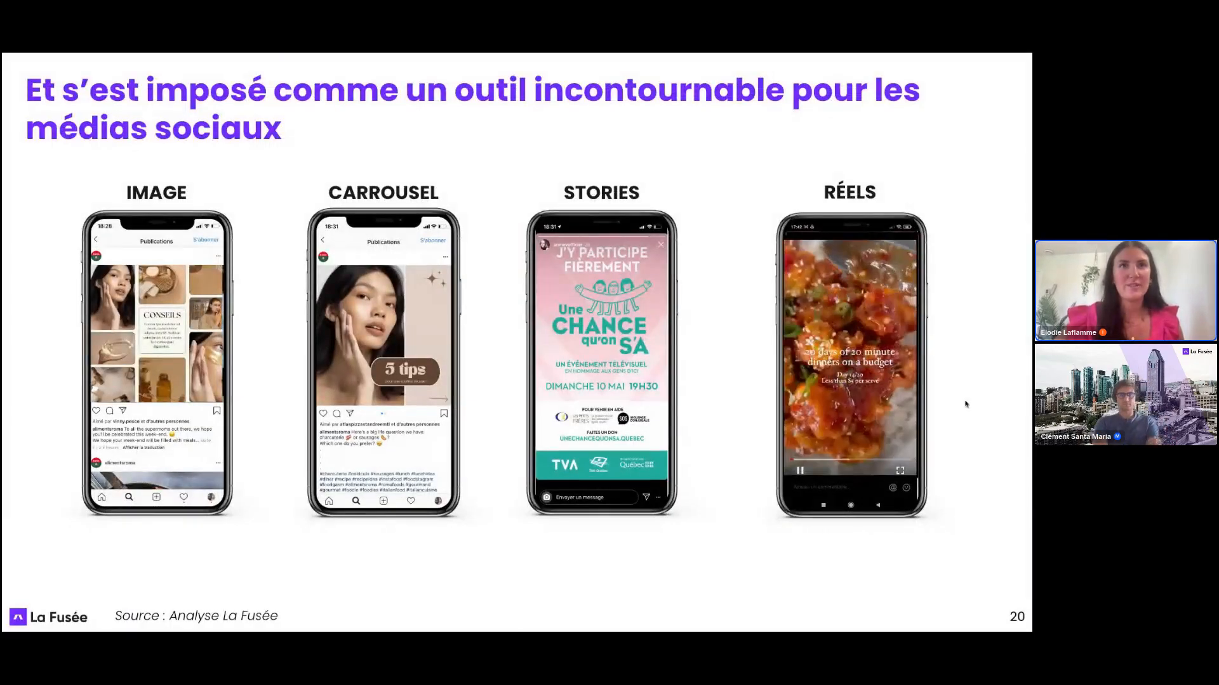
left_click(966, 403)
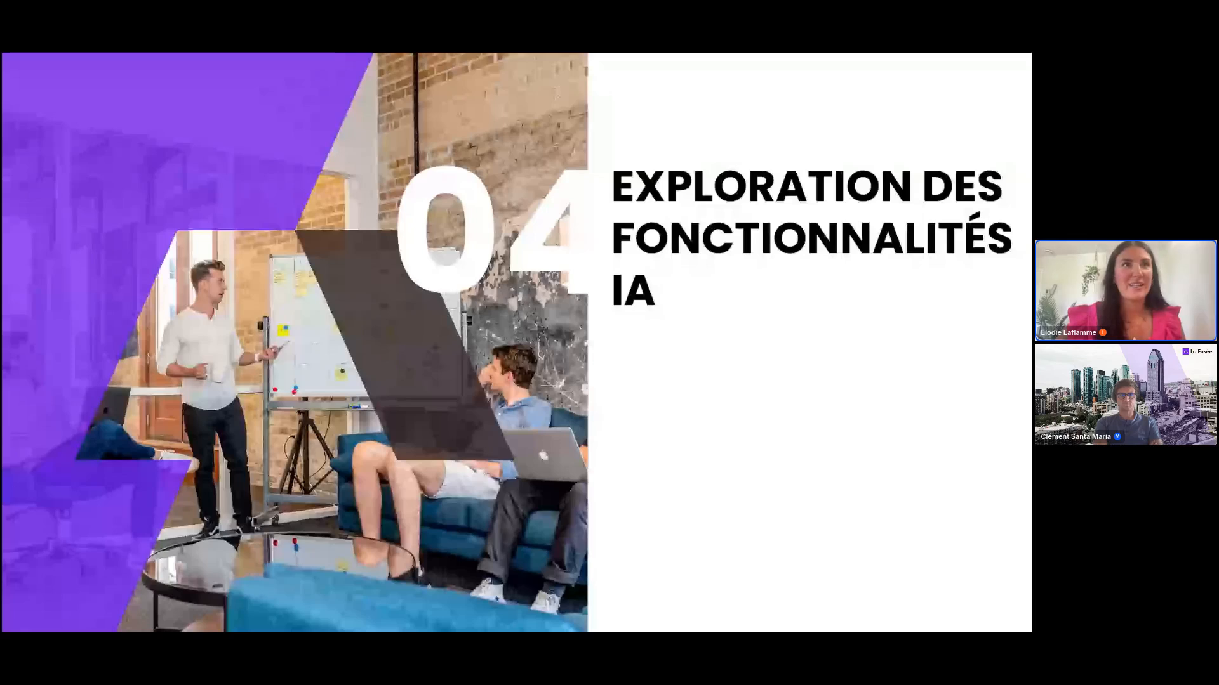
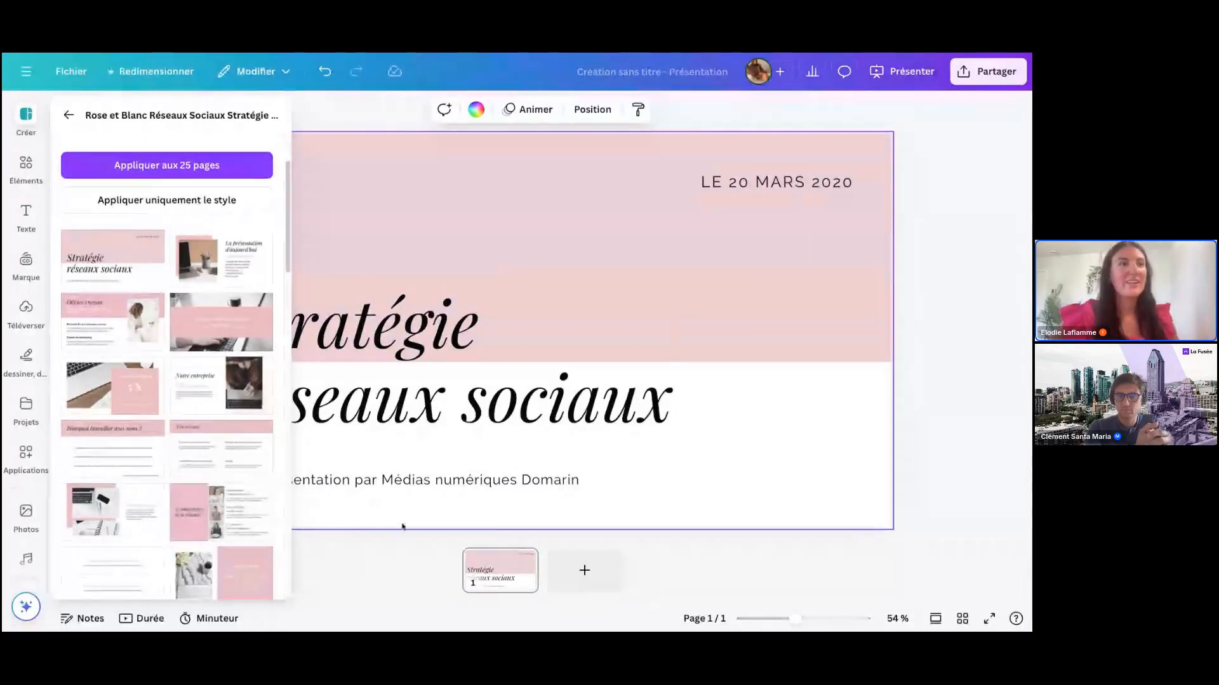
Add pages 2 to 5 to the Canva presentation, using the second to fifth layouts of the "Rose et Blanc Réseaux Sociaux Stratégie" template.
left_click(574, 590)
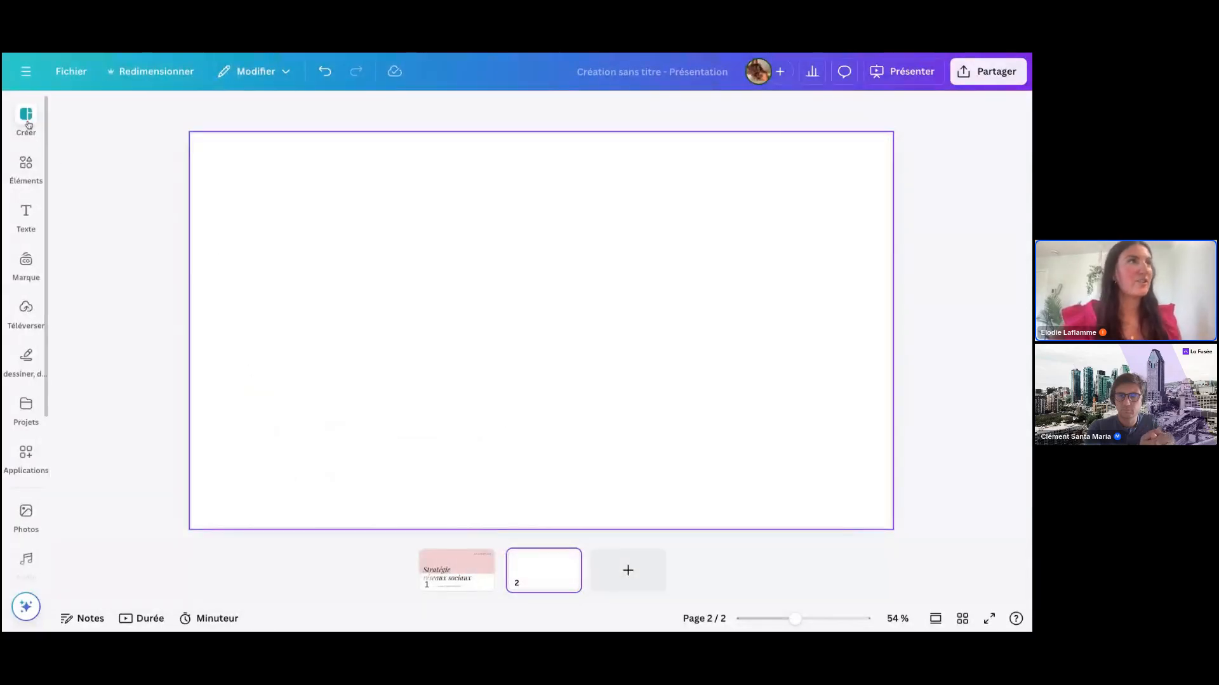
left_click(28, 125)
left_click(221, 253)
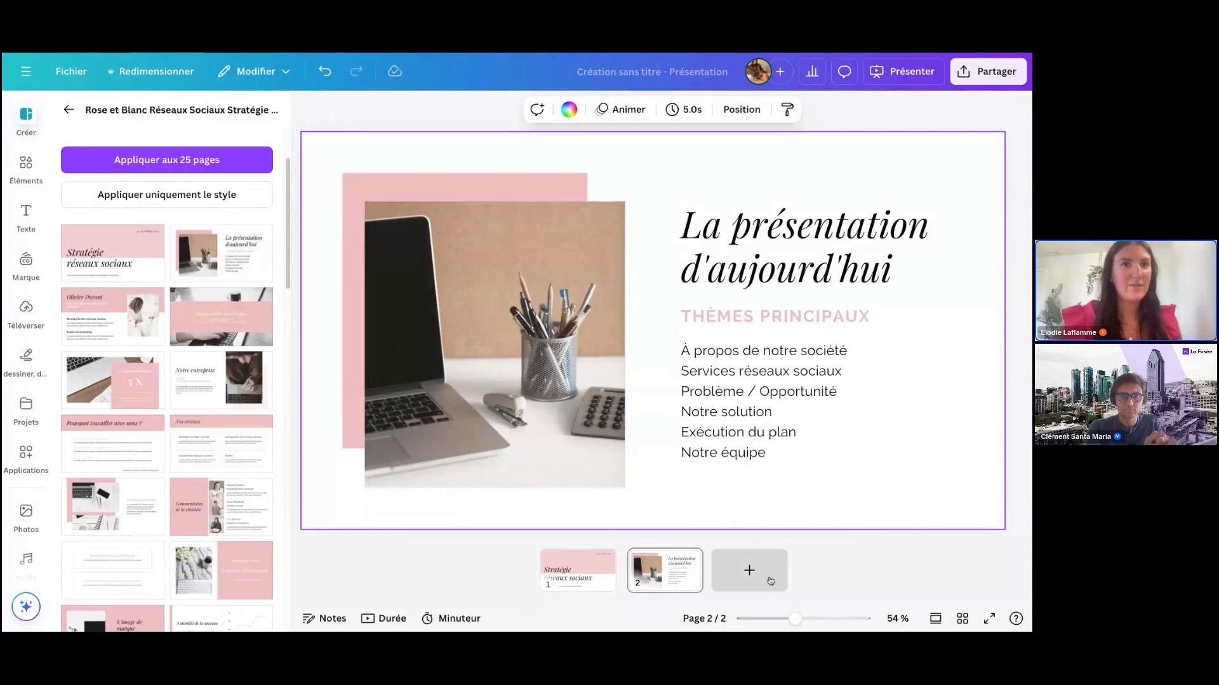
left_click(770, 581)
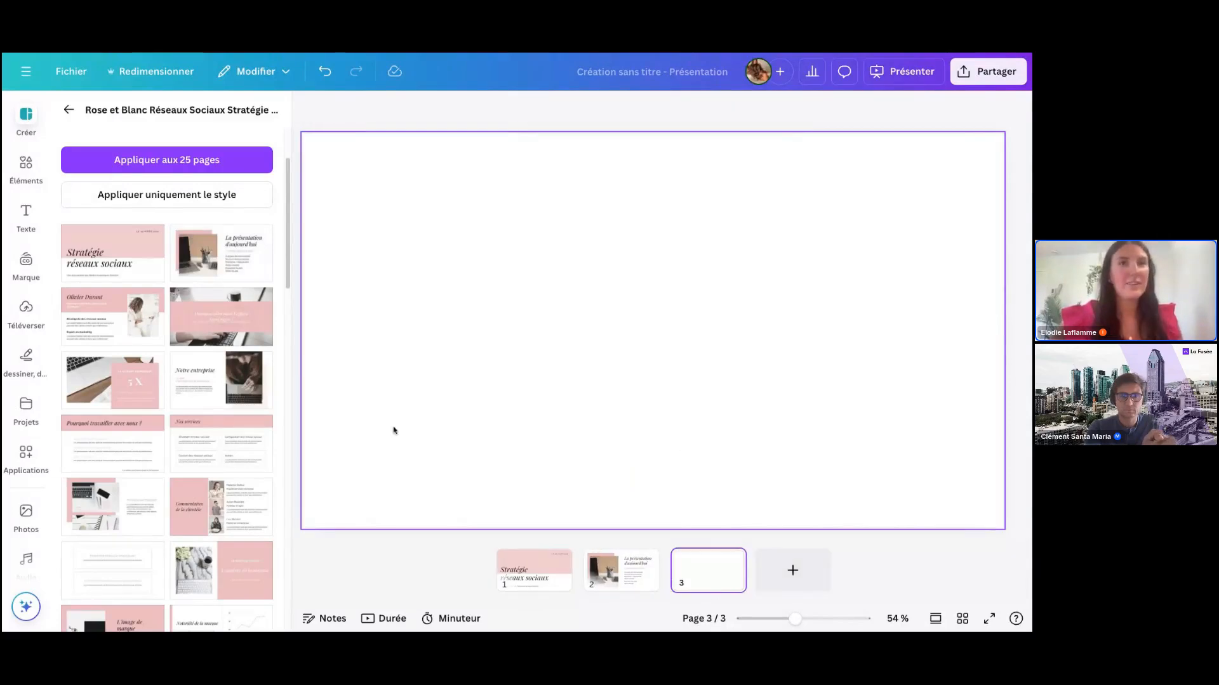
left_click(221, 316)
left_click(849, 563)
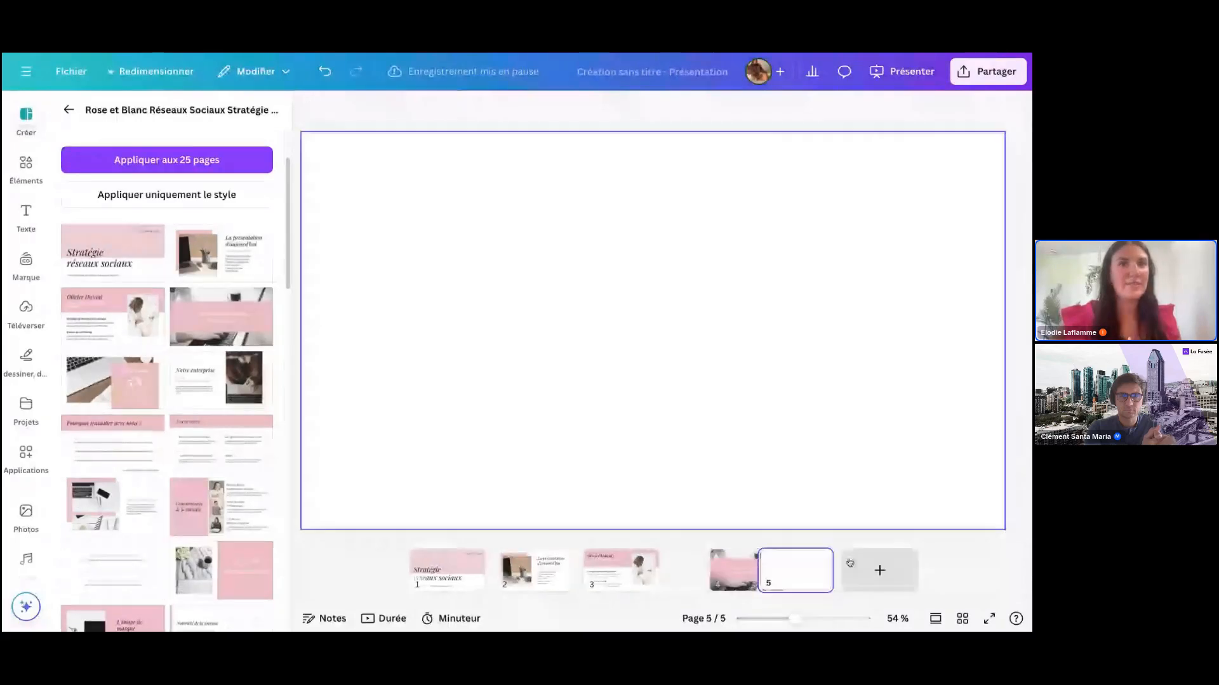
left_click(160, 405)
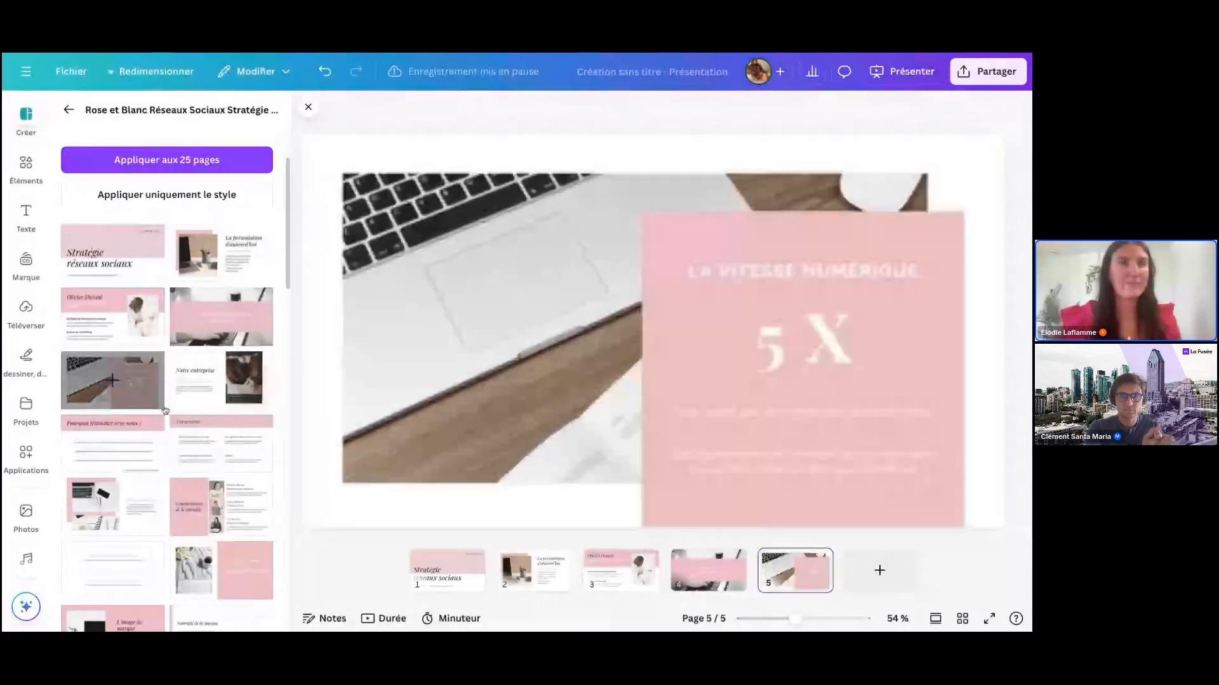
left_click(335, 330)
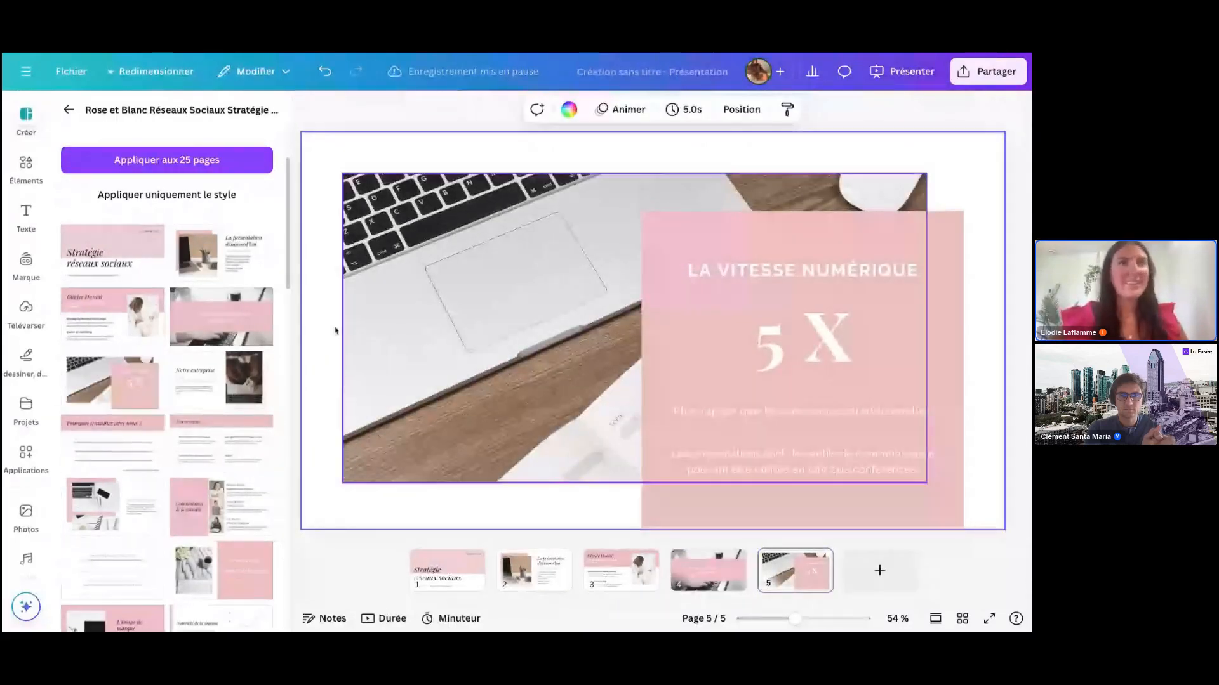
left_click(290, 355)
Open the list under "THÈMES PRINCIPAUX" on page 2 for text editing.
left_click(330, 579)
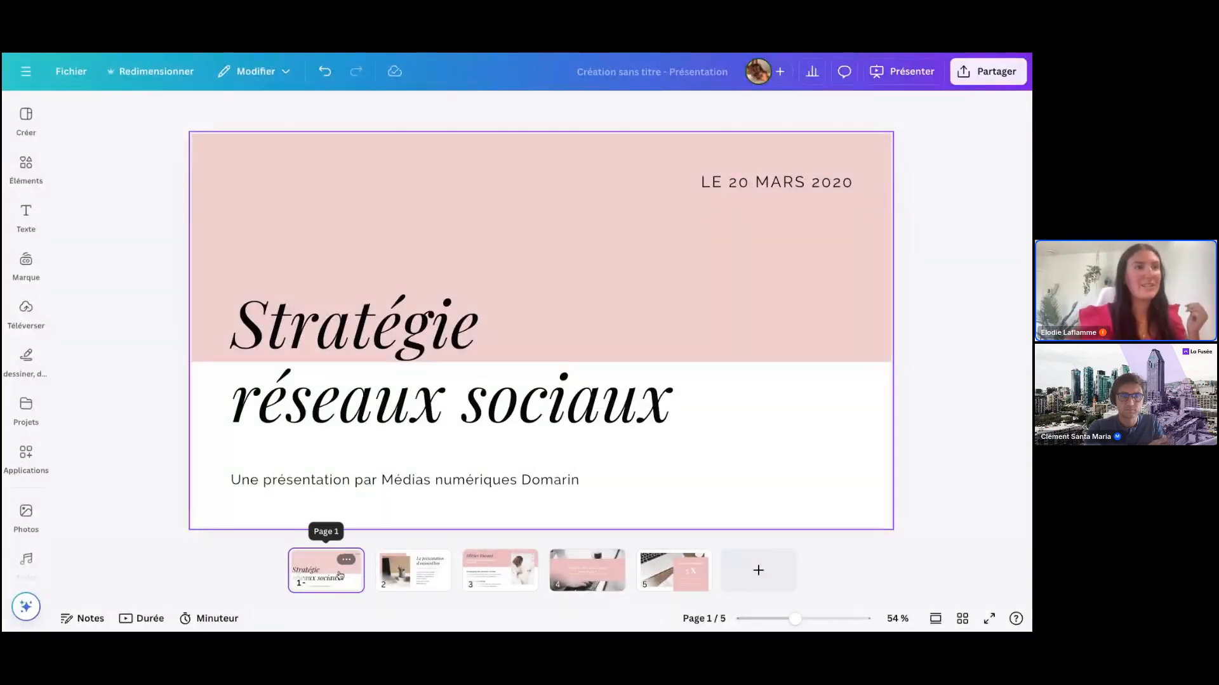
left_click(387, 583)
double_click(727, 387)
left_click(727, 384)
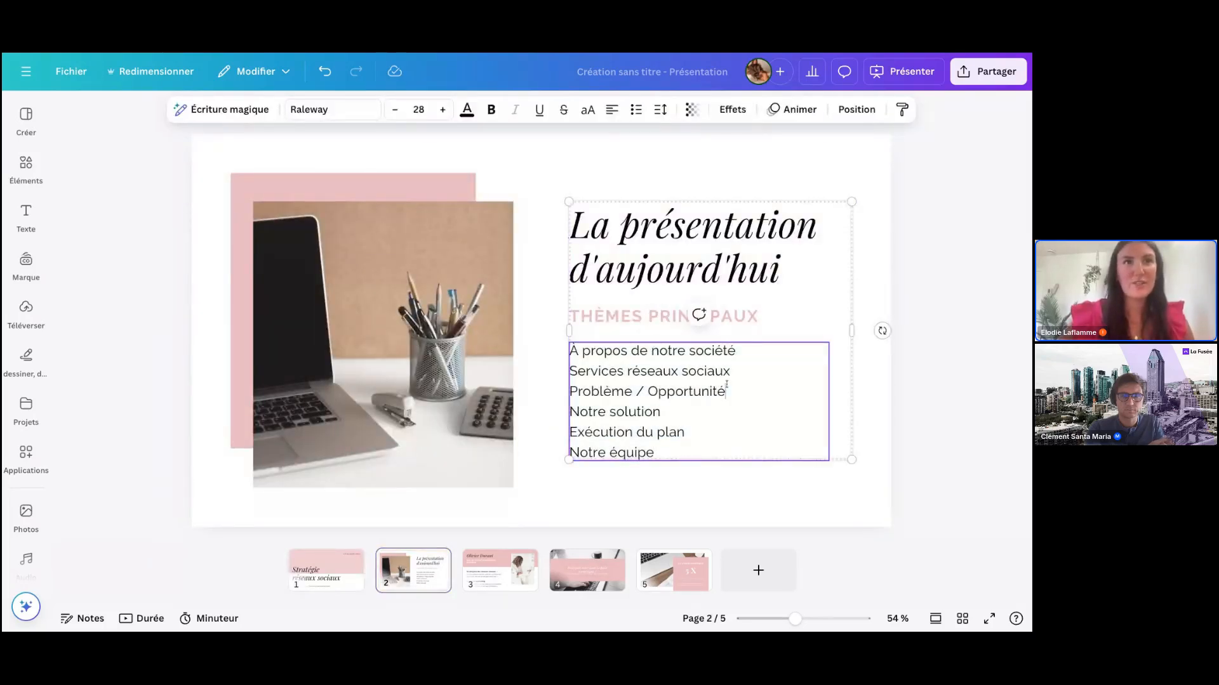
type("ns")
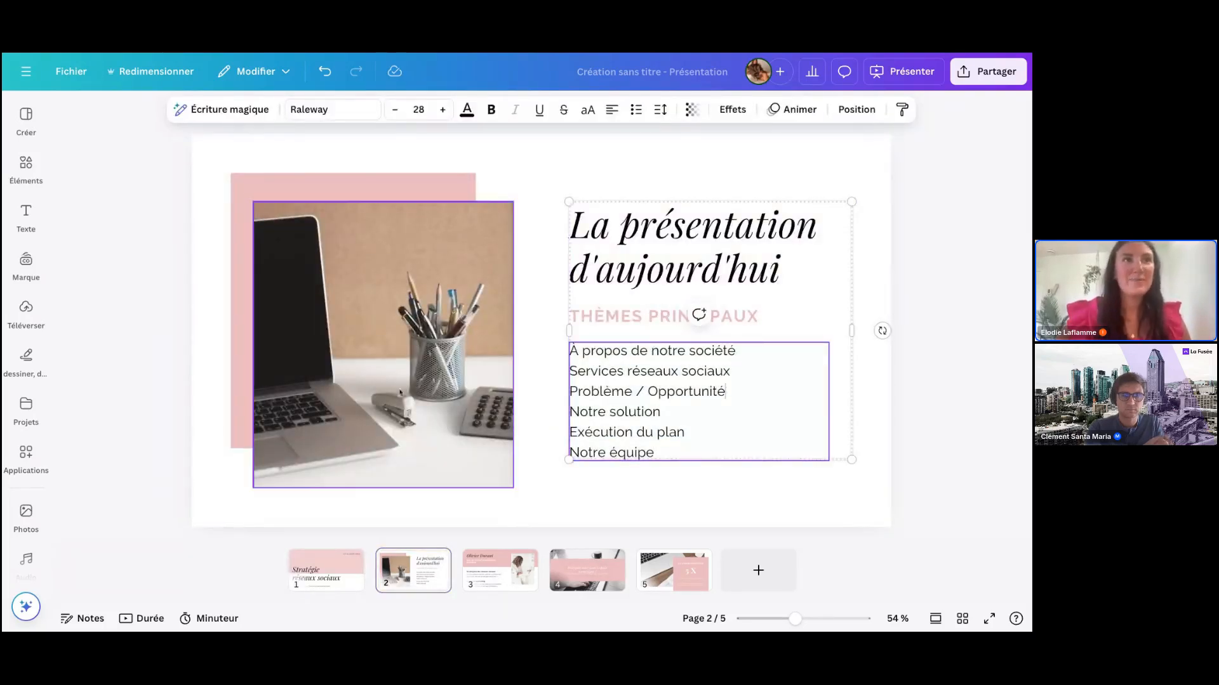
Return to page 1 of the presentation and open the stock photo library.
left_click(326, 570)
left_click(26, 516)
left_click(26, 561)
left_click(24, 466)
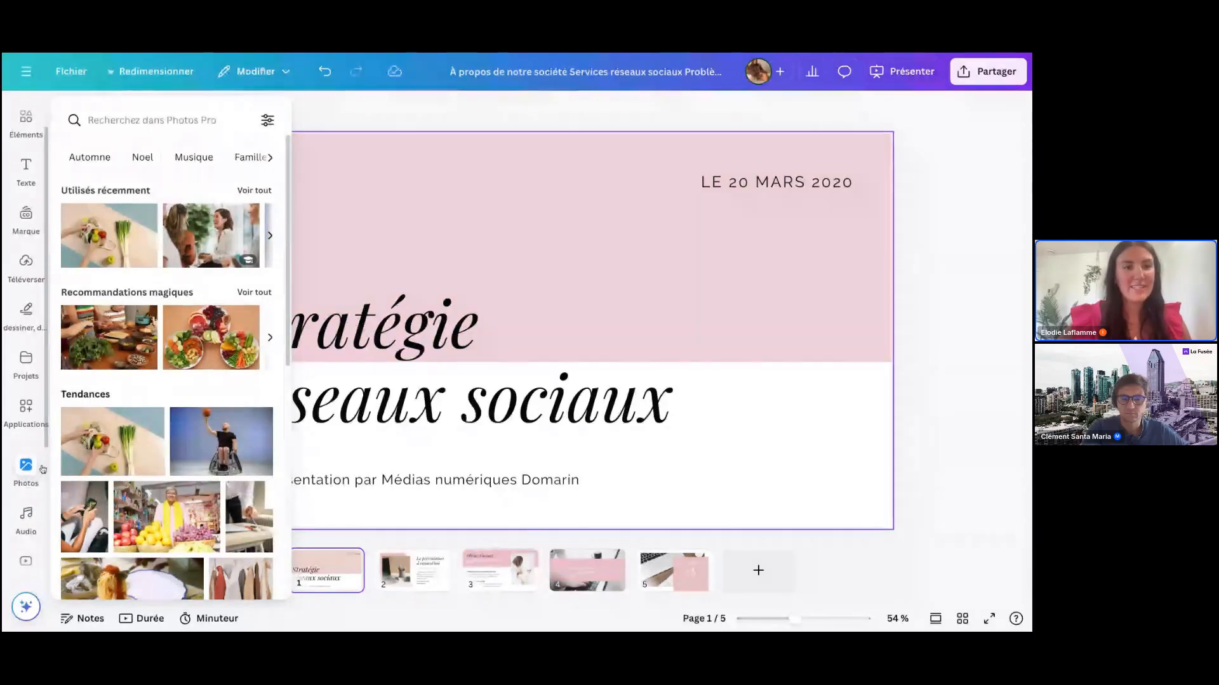
Browse the recommended and trending pictures in the stock photo library.
scroll(99, 434, "down", 15)
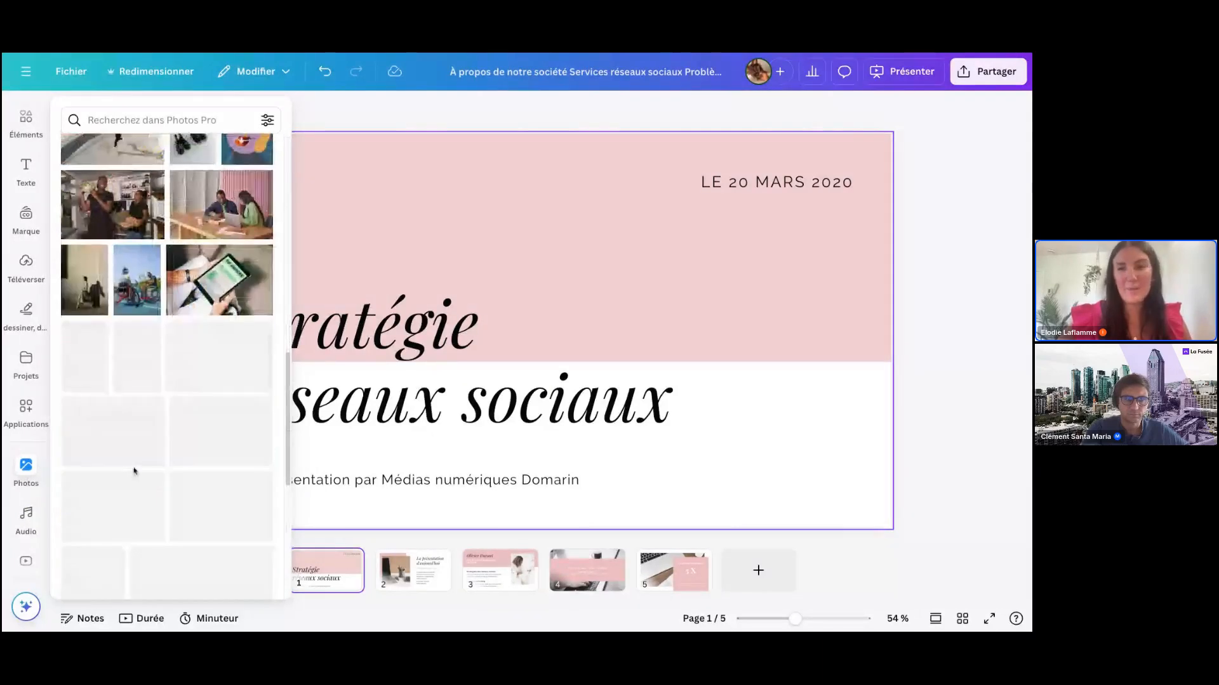
scroll(134, 471, "up", 10)
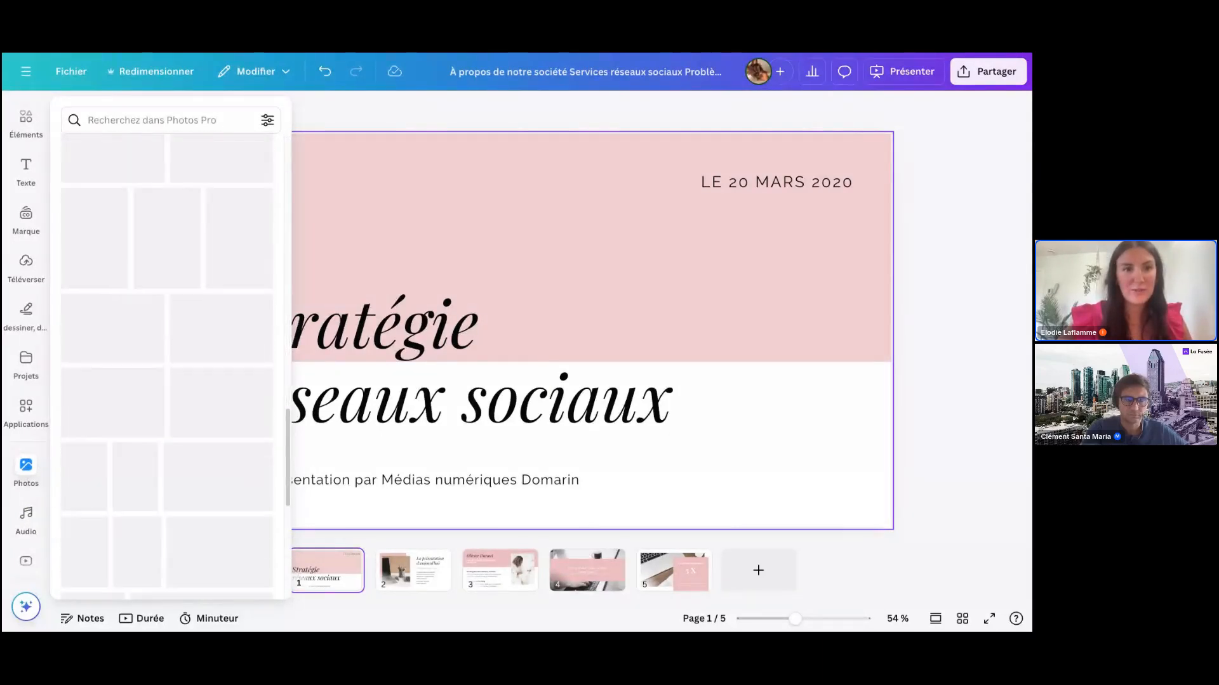
scroll(138, 467, "up", 5)
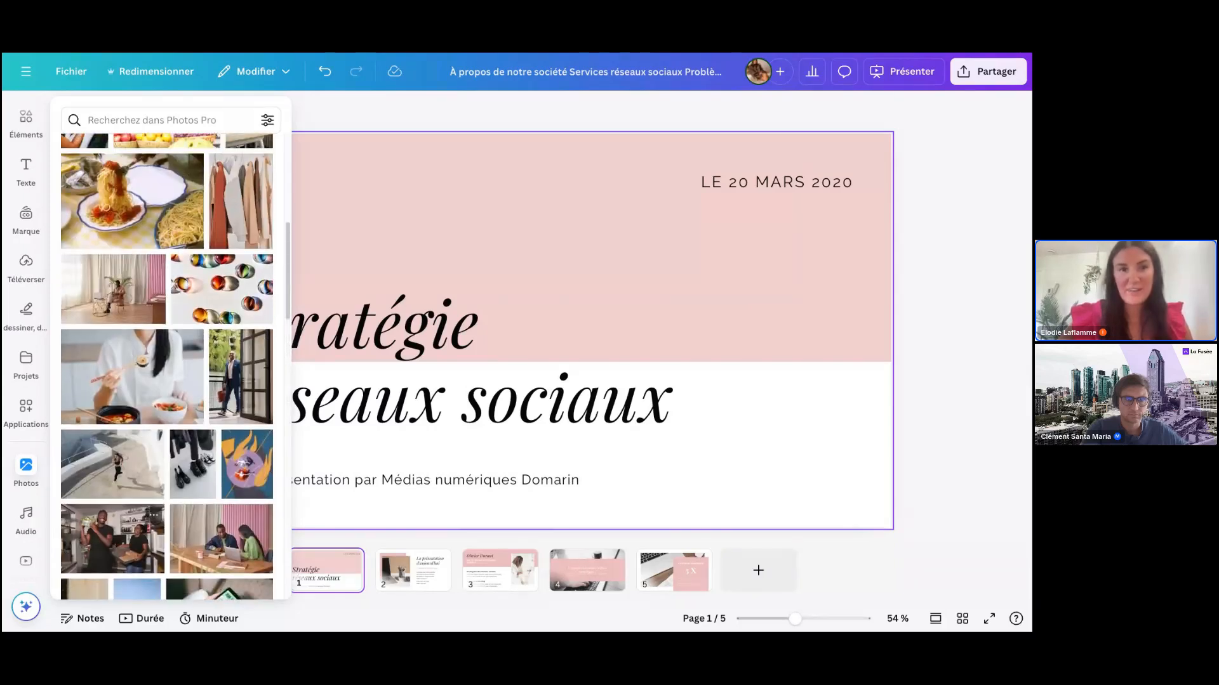
scroll(137, 466, "up", 3)
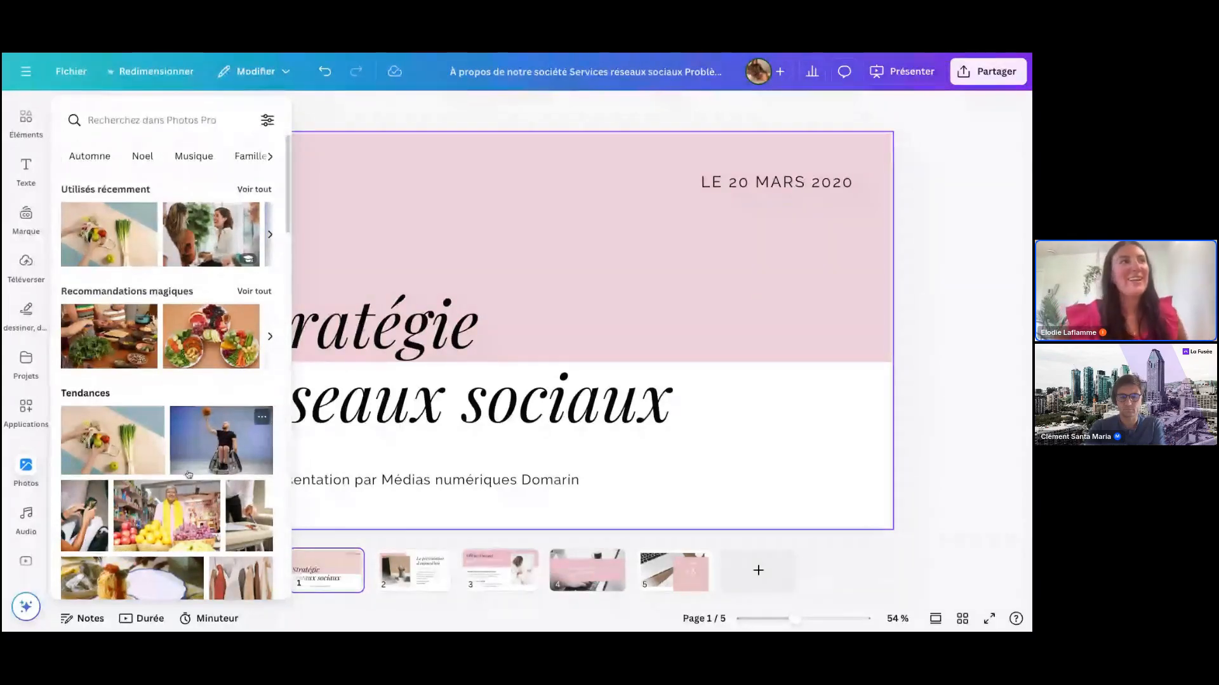
scroll(189, 474, "down", 1)
scroll(188, 475, "down", 1)
scroll(188, 475, "up", 2)
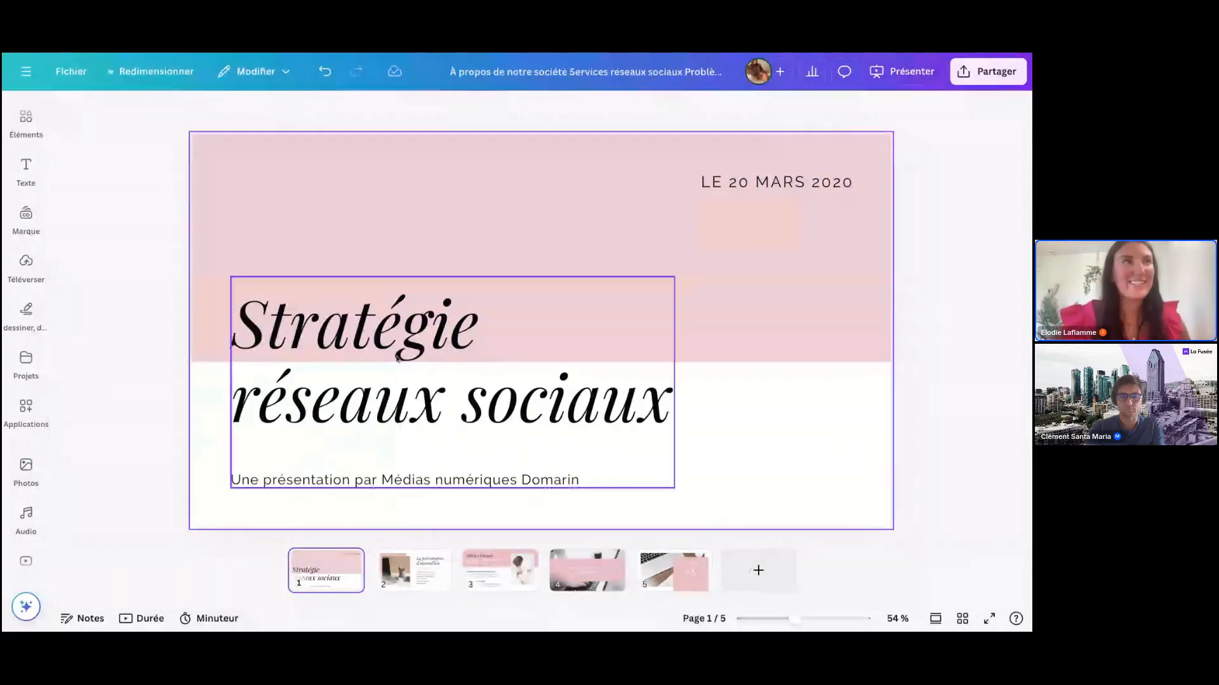
Recolour page 1's pink rectangle with the "Branding 2023" red #cf0c0d, apply the change to all pages and look through pages 2 to 5.
left_click(329, 204)
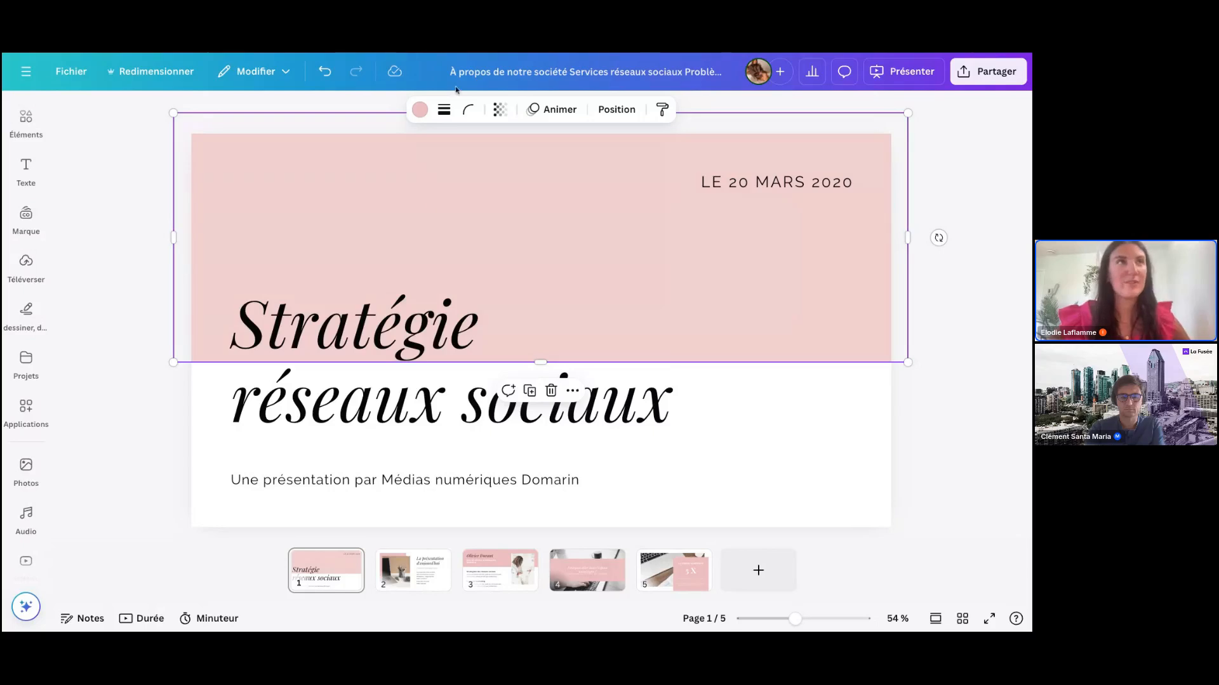
left_click(419, 110)
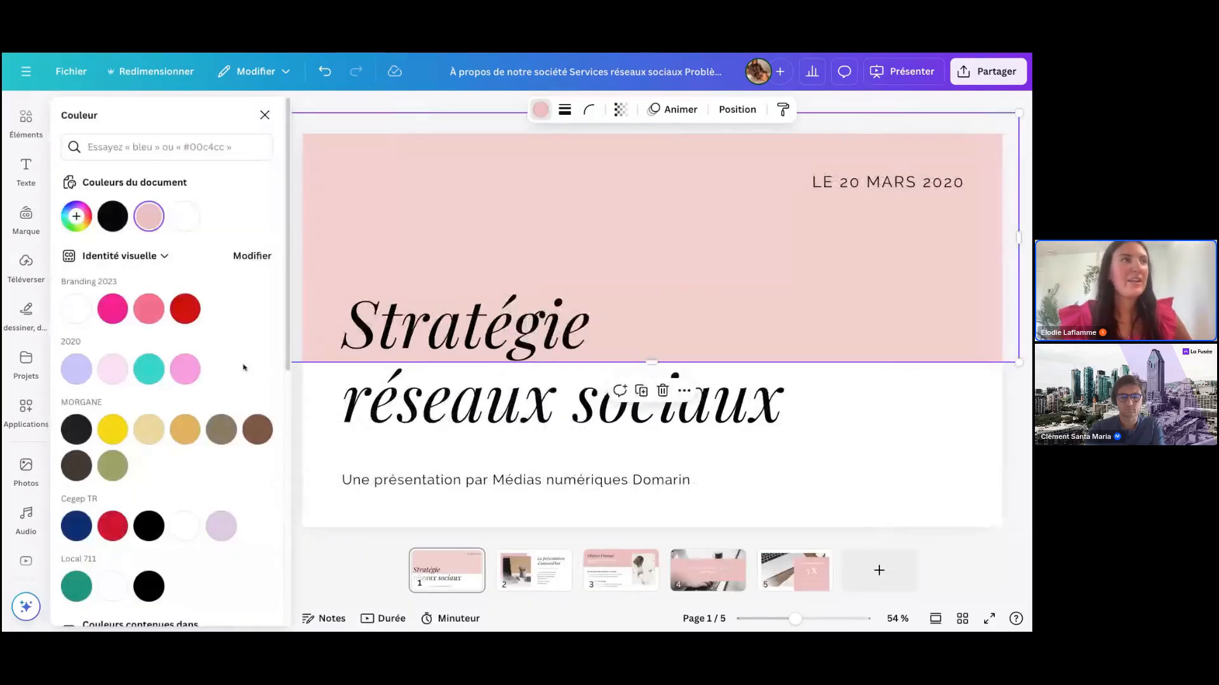
scroll(240, 331, "down", 1)
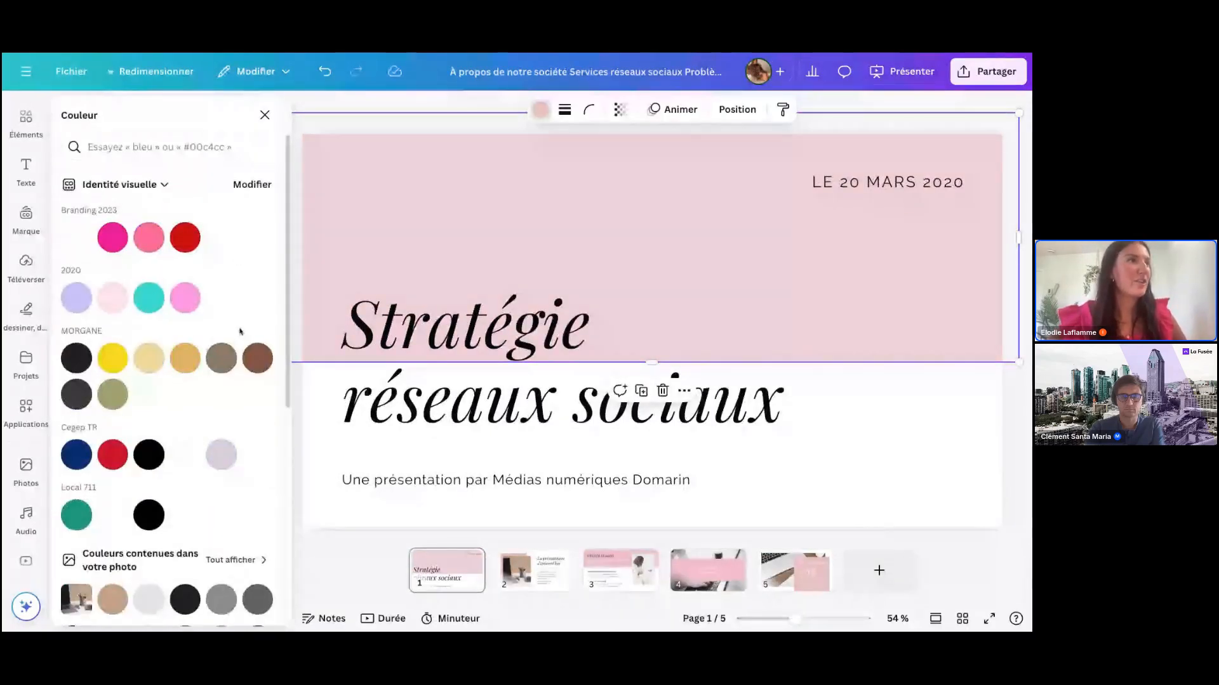
scroll(240, 331, "up", 1)
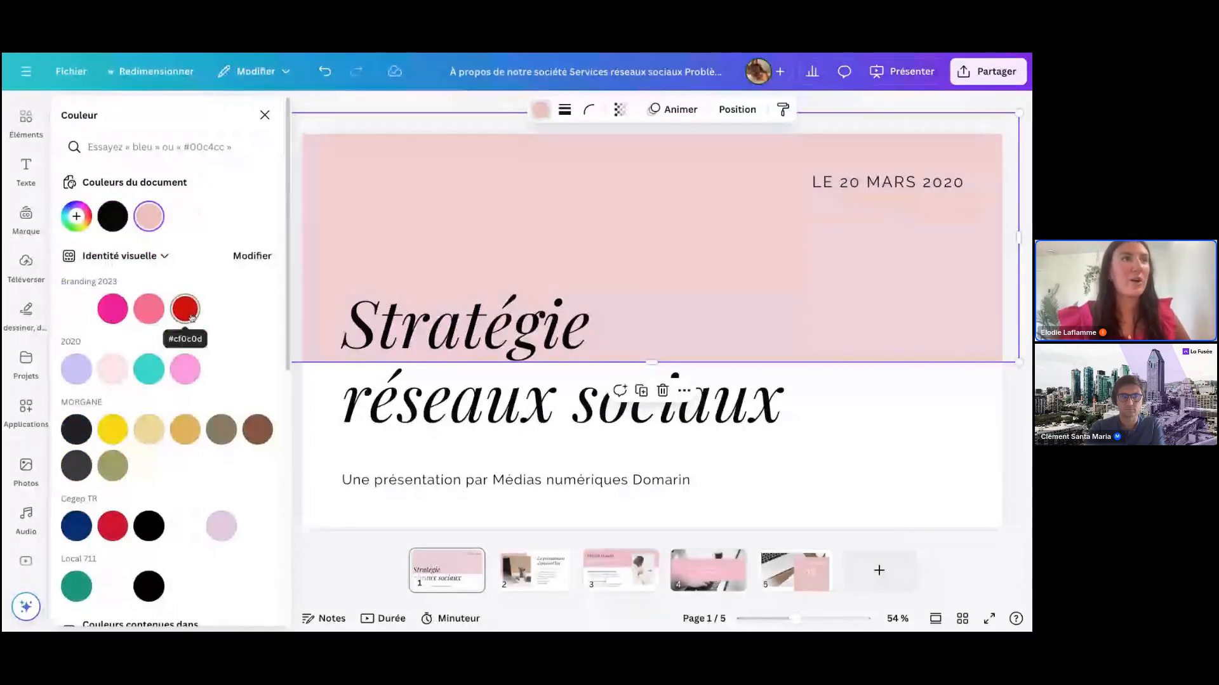
left_click(186, 310)
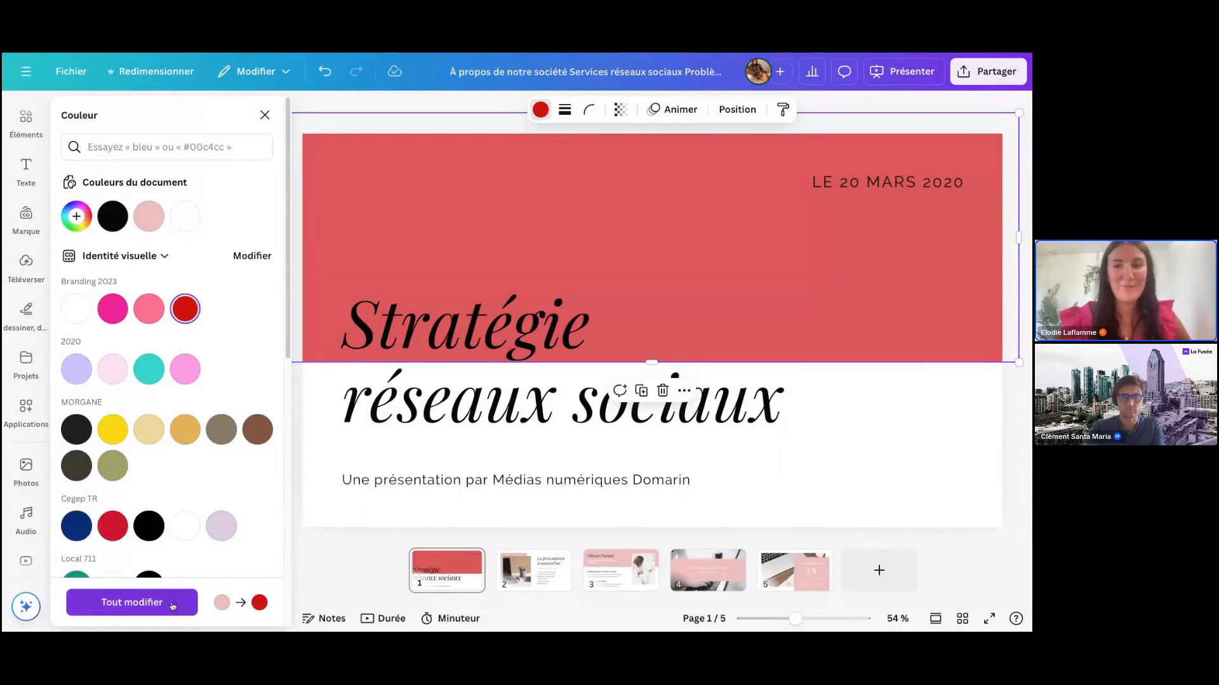
left_click(172, 603)
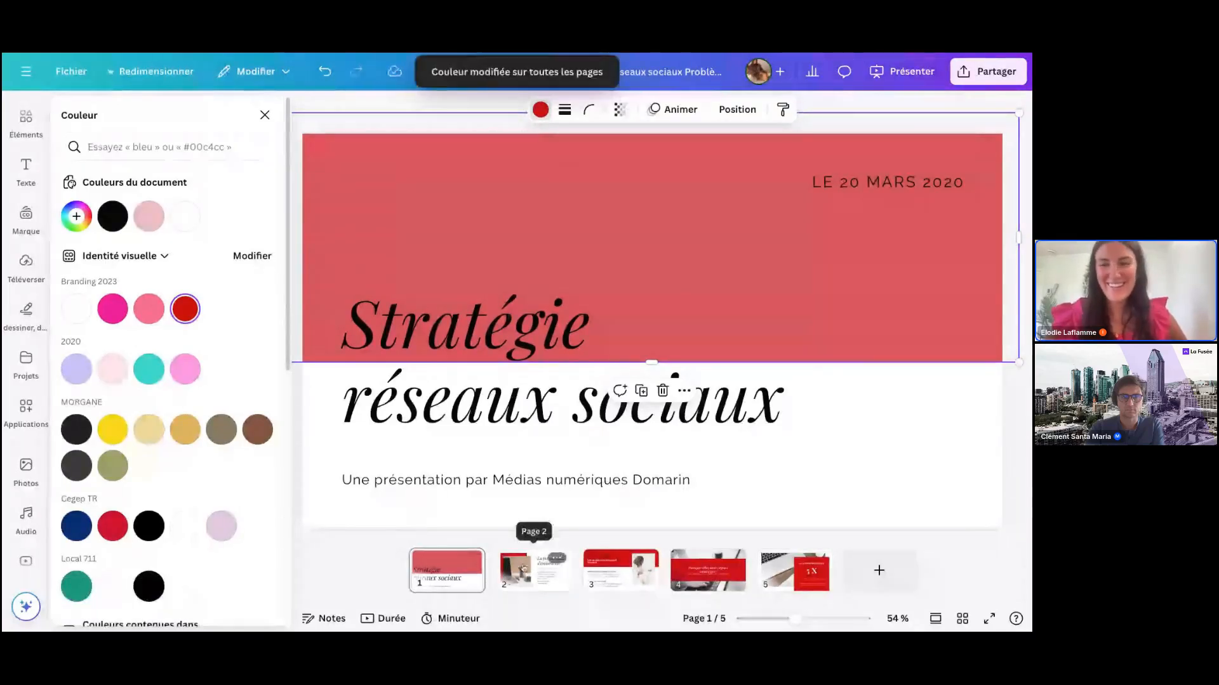
left_click(524, 568)
left_click(621, 570)
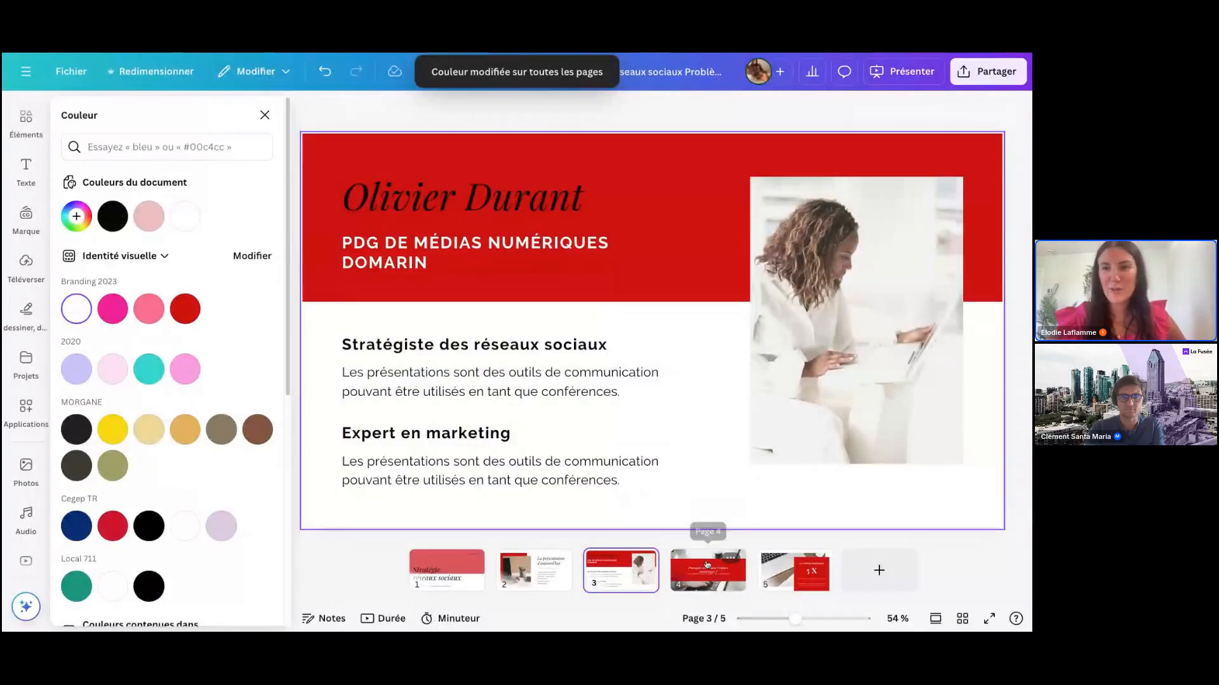
left_click(708, 570)
left_click(811, 578)
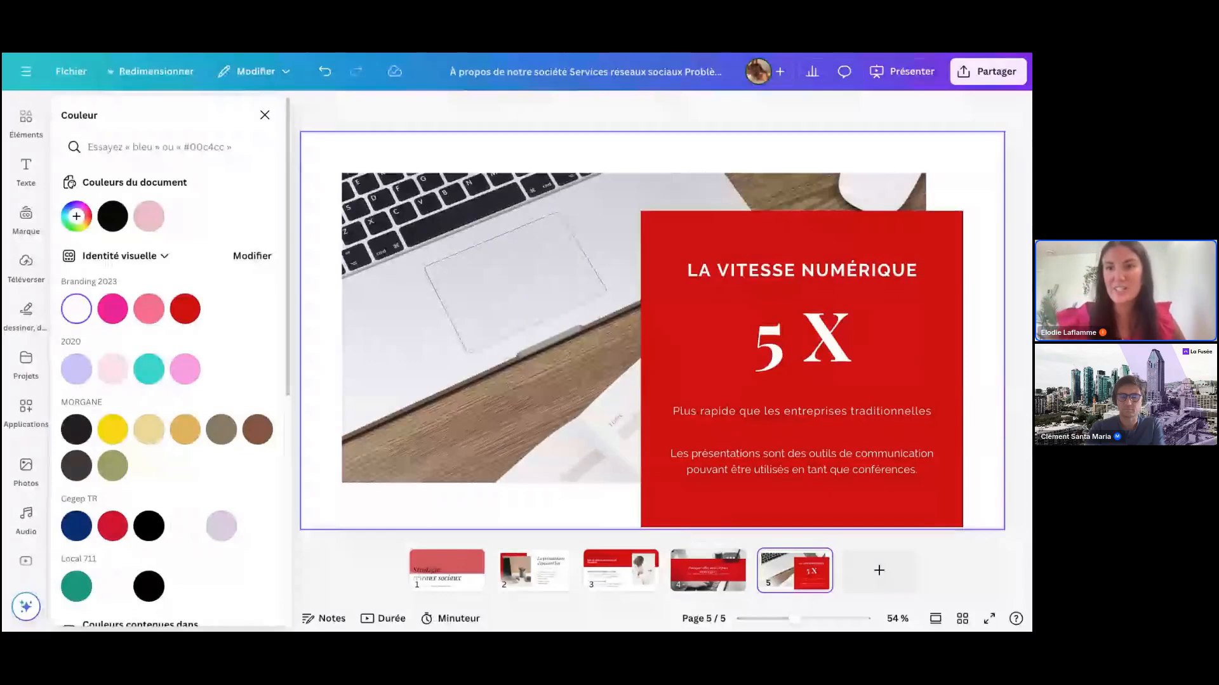
Set the "Stratégie réseaux sociaux" title on page 1 to the brand font ALLROUNDER and replace Playfair Display with it throughout the design.
left_click(454, 571)
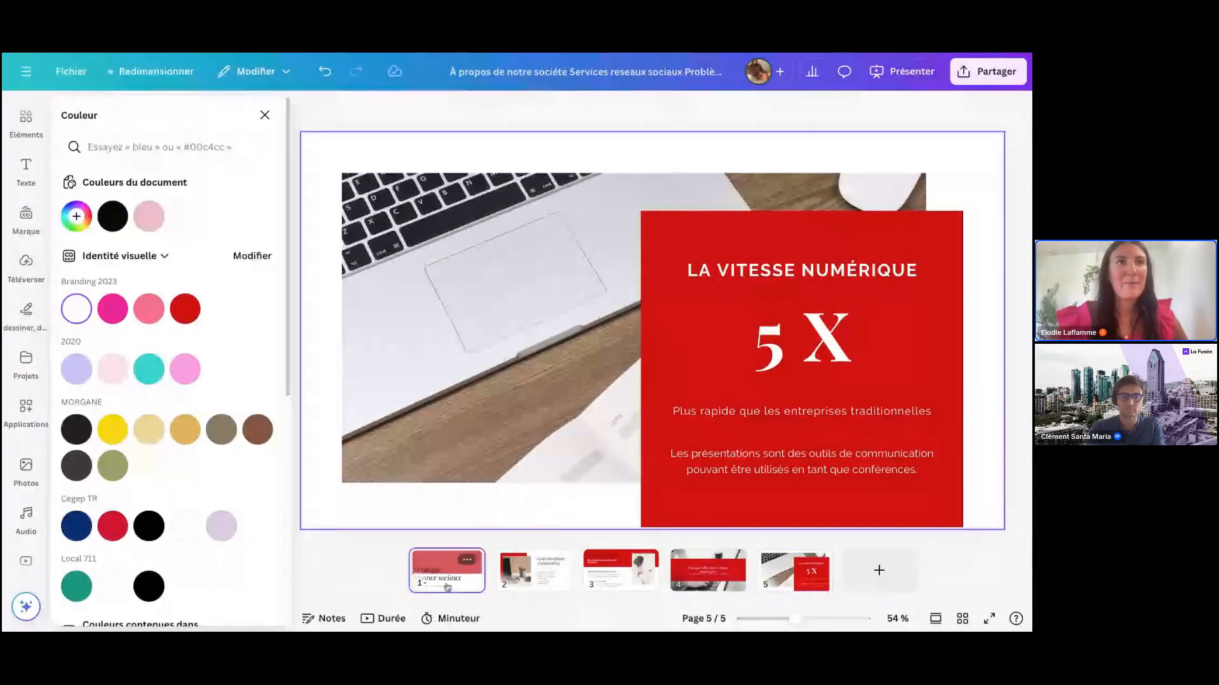
left_click(524, 464)
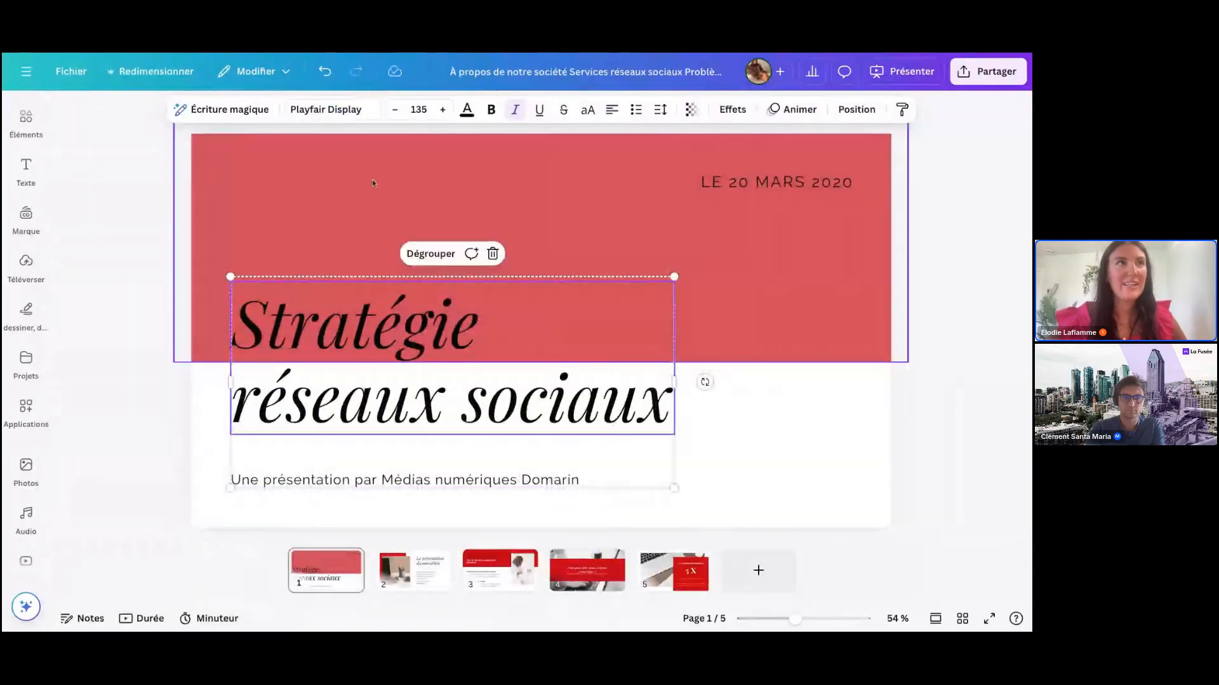
left_click(327, 111)
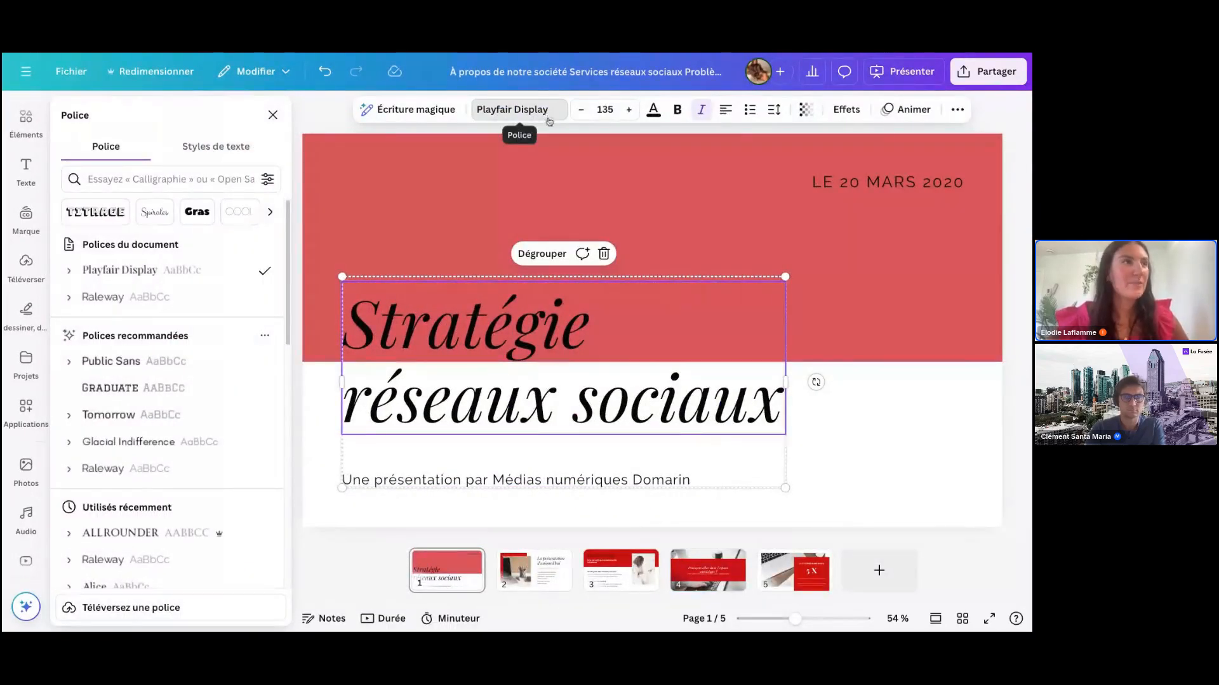
scroll(233, 460, "down", 1)
scroll(234, 459, "down", 5)
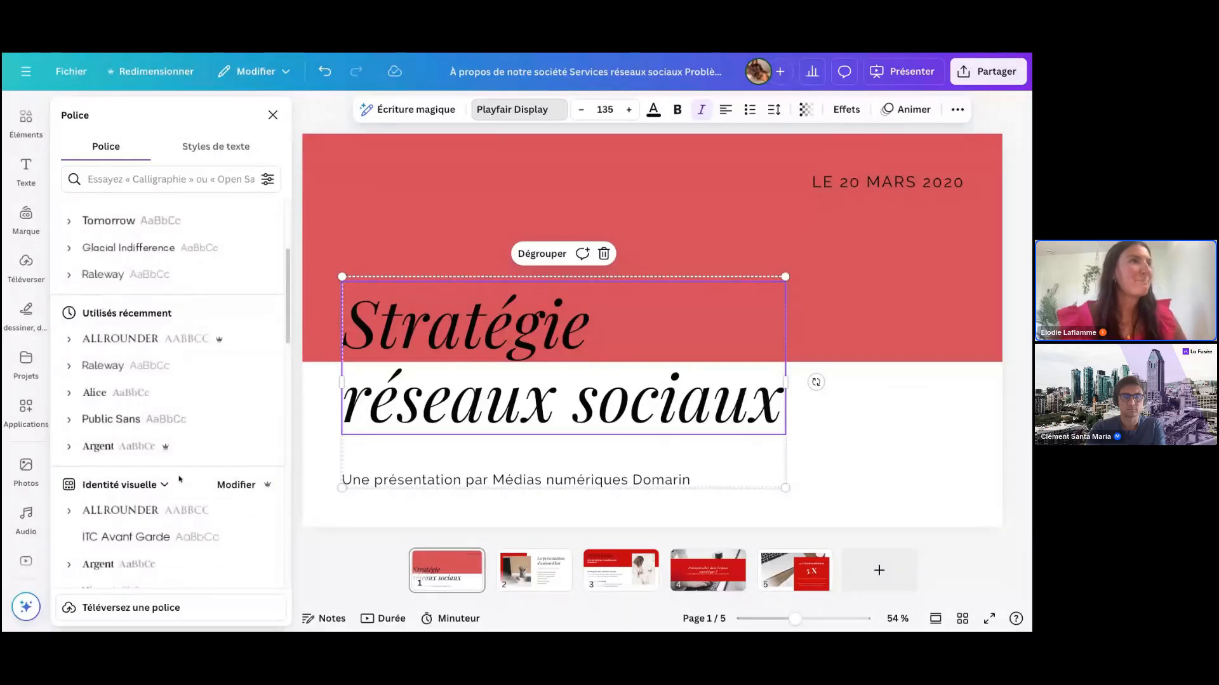
scroll(209, 462, "down", 3)
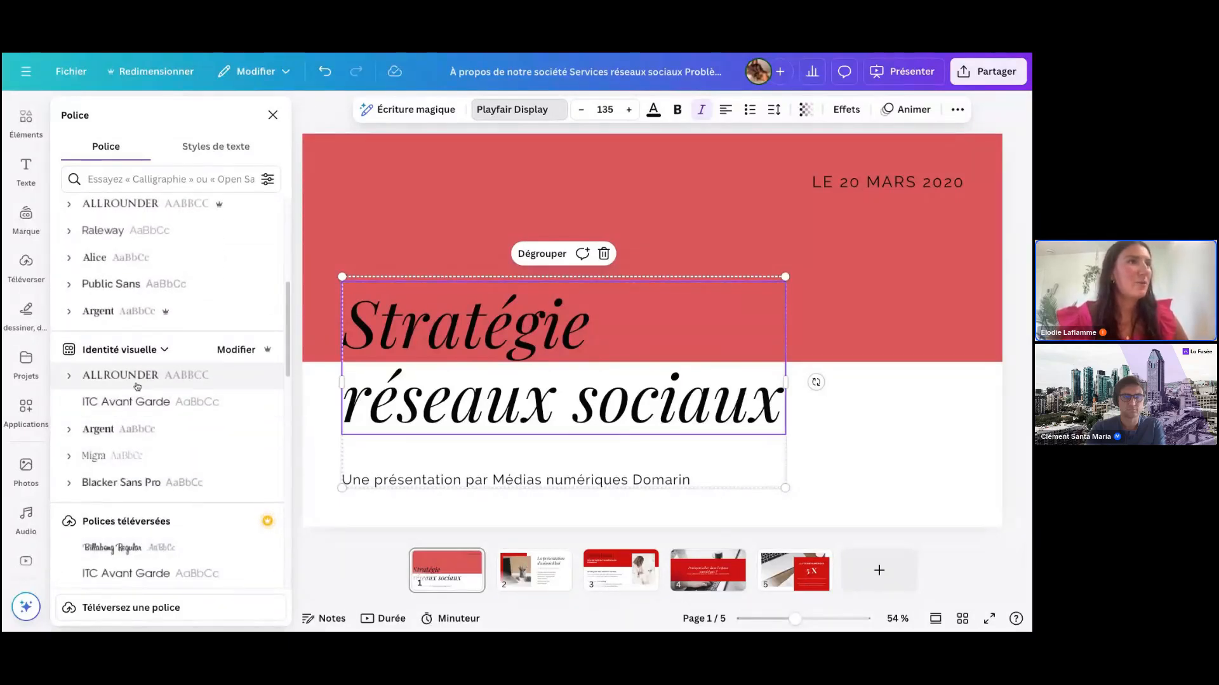
left_click(130, 379)
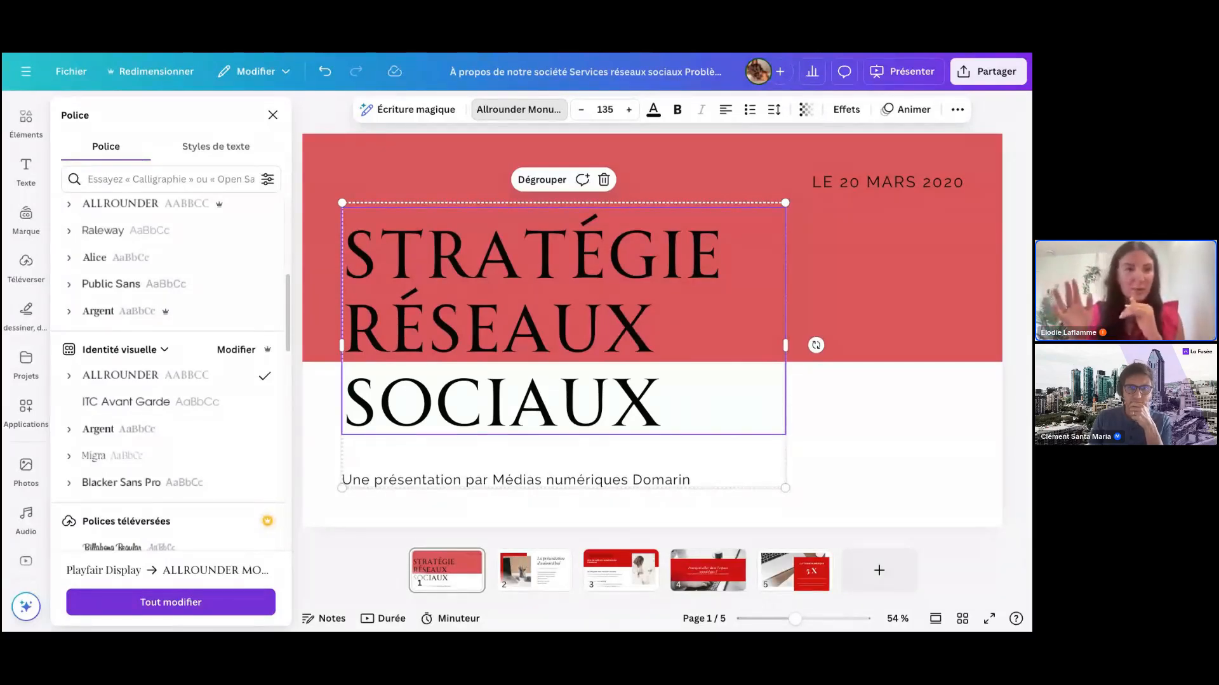
left_click(216, 606)
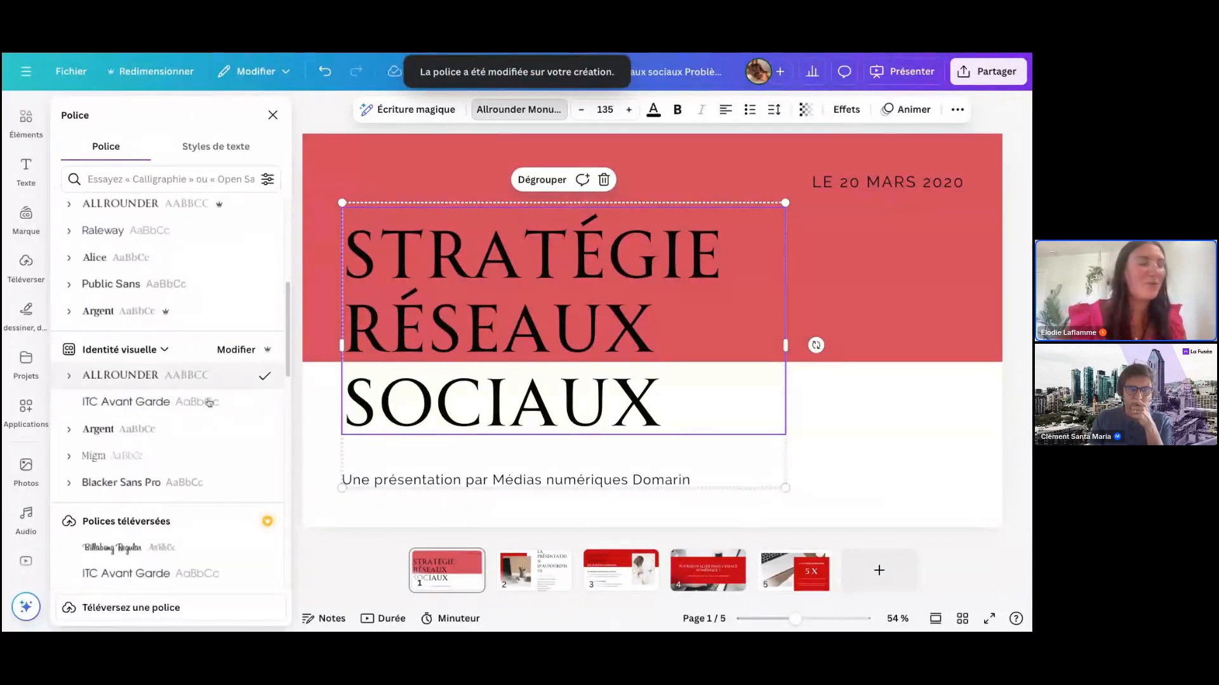
Check the new font on the other pages and widen page 2's text group so "PRÉSENTATION" and "D'AUJOURD'HUI" each fit on one line.
left_click(511, 579)
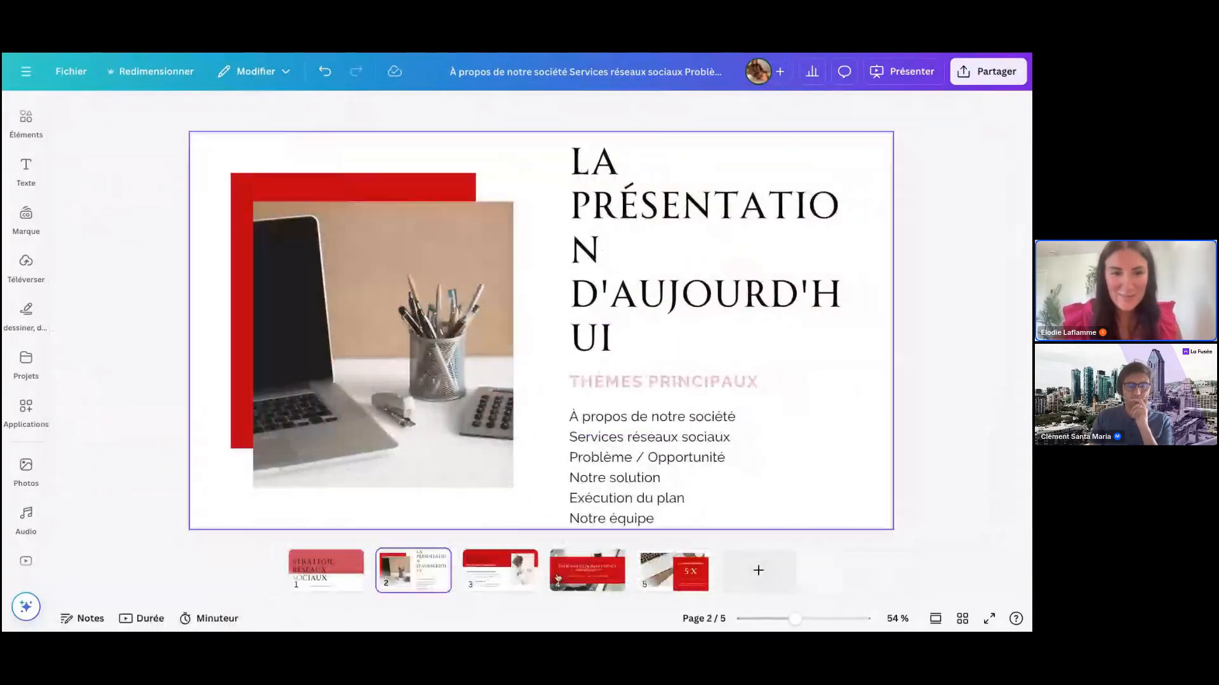
left_click(580, 581)
left_click(664, 584)
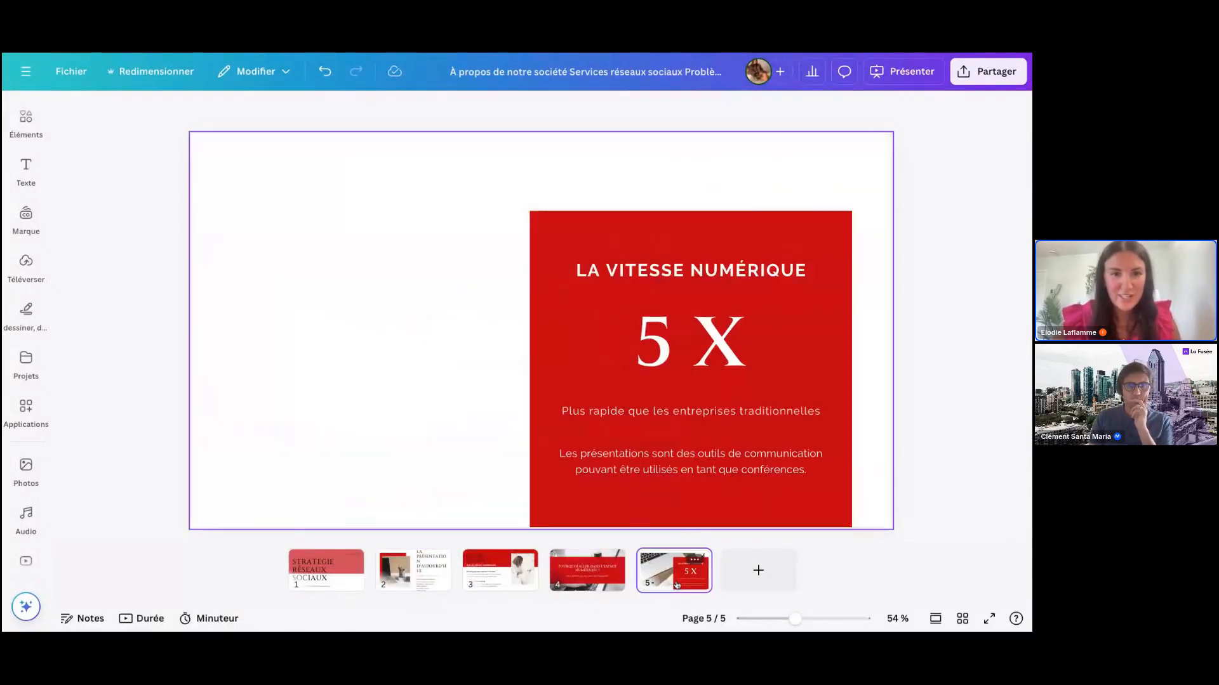
left_click(524, 584)
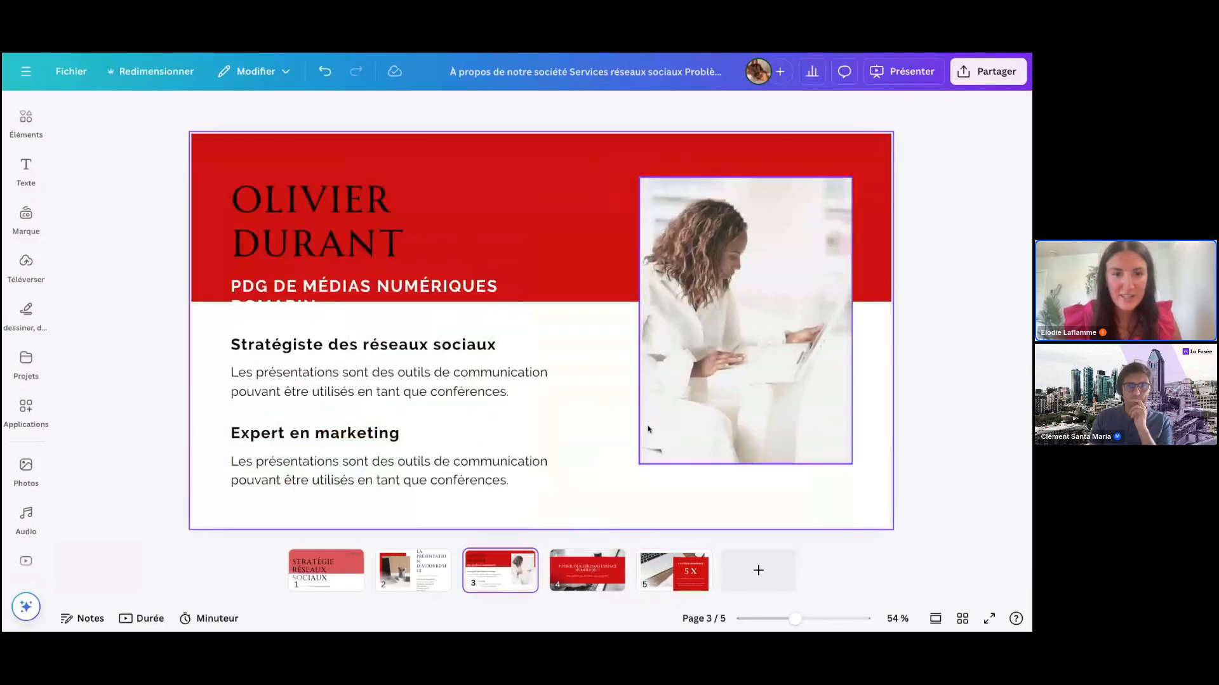
left_click(435, 575)
left_click(670, 374)
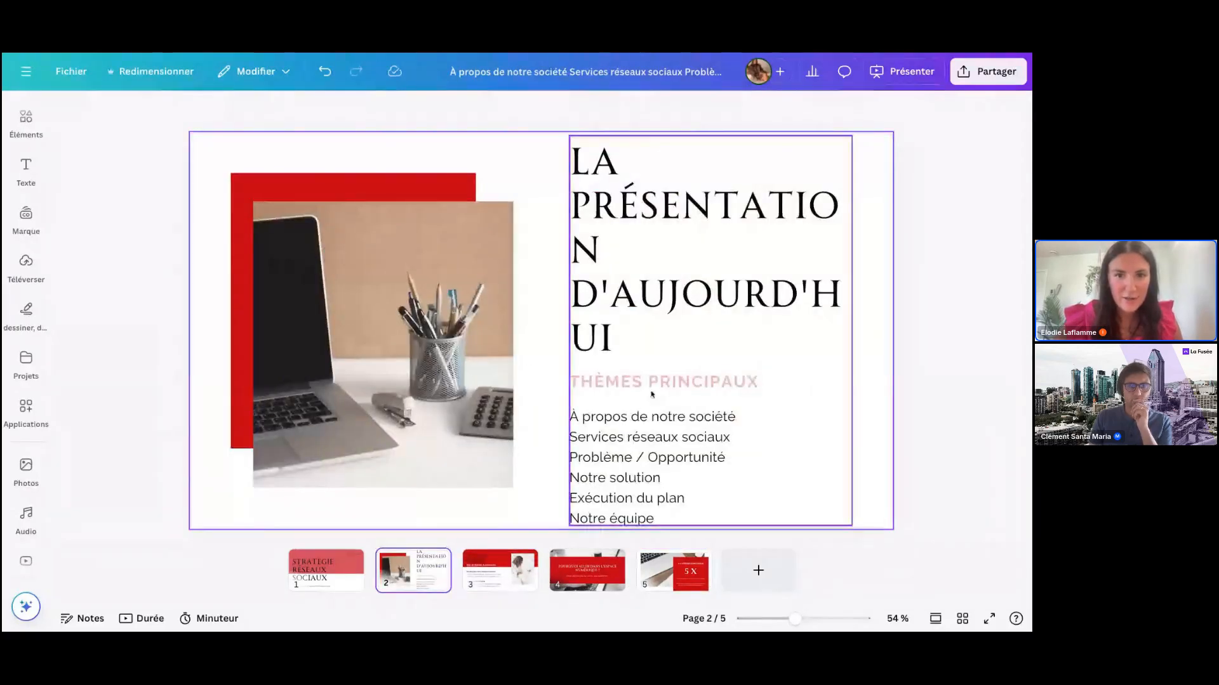
left_click_drag(851, 330, 918, 330)
left_click(975, 315)
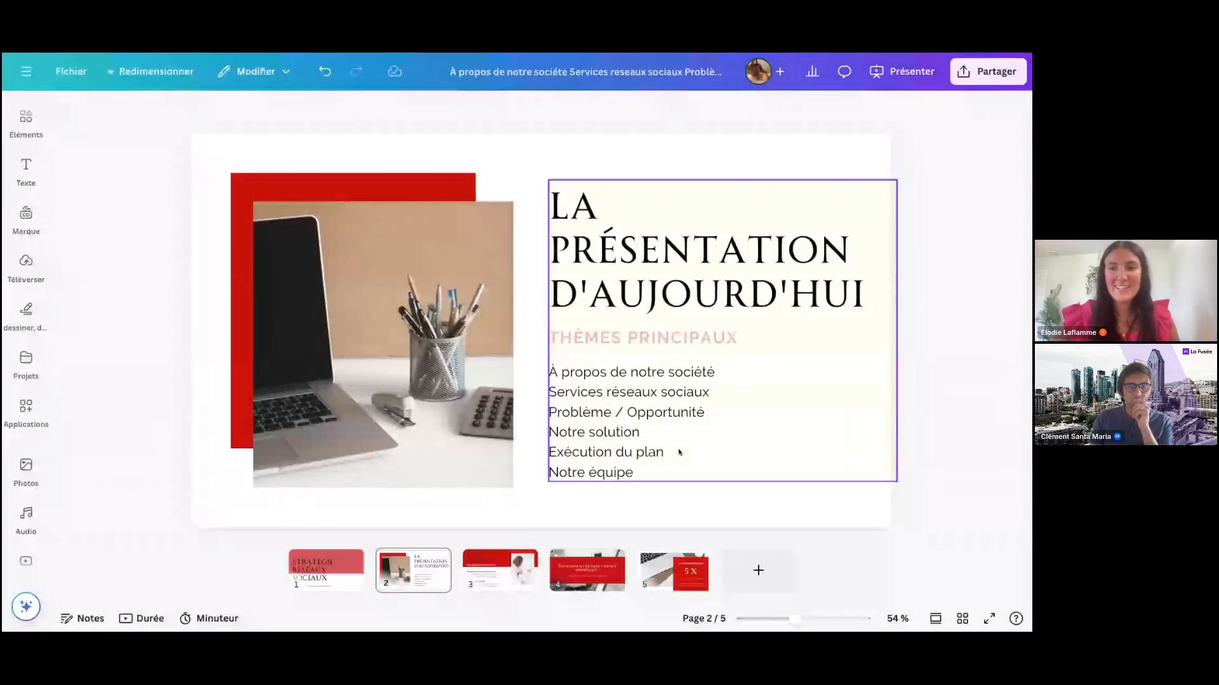
Start Écriture magique with the prompt "Créer une présentation de 5 diapositives pour présenter notre entreprise à nos nouveaux employés.".
left_click(26, 607)
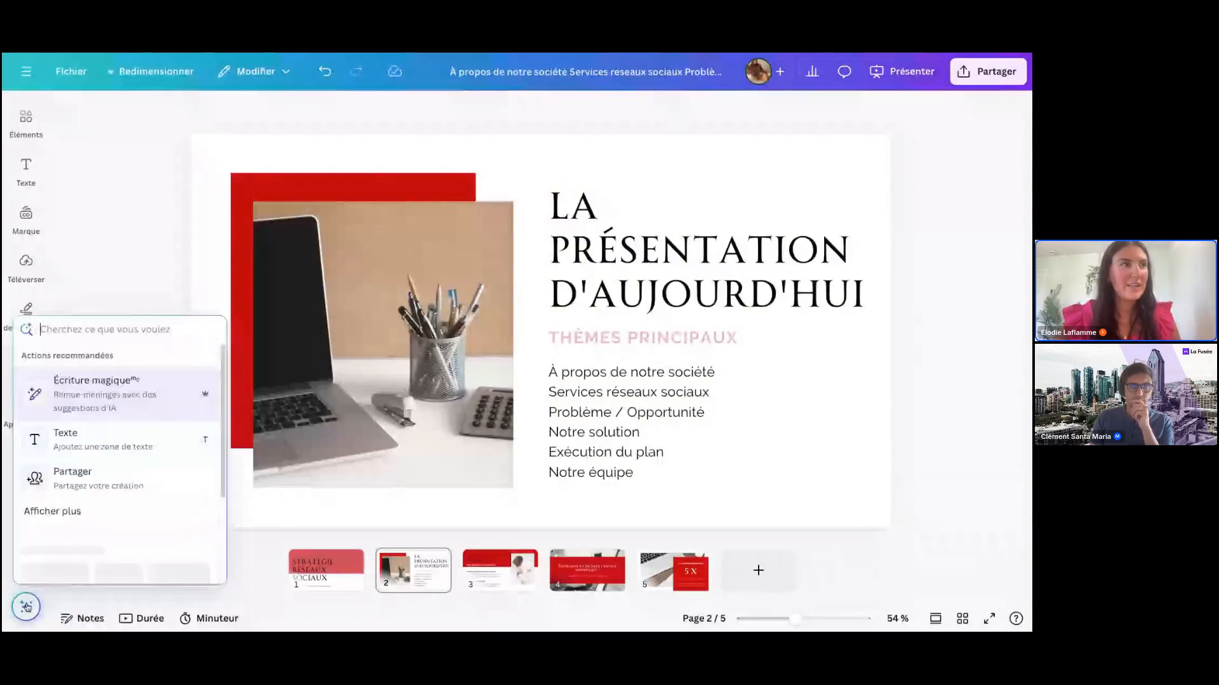
left_click(131, 408)
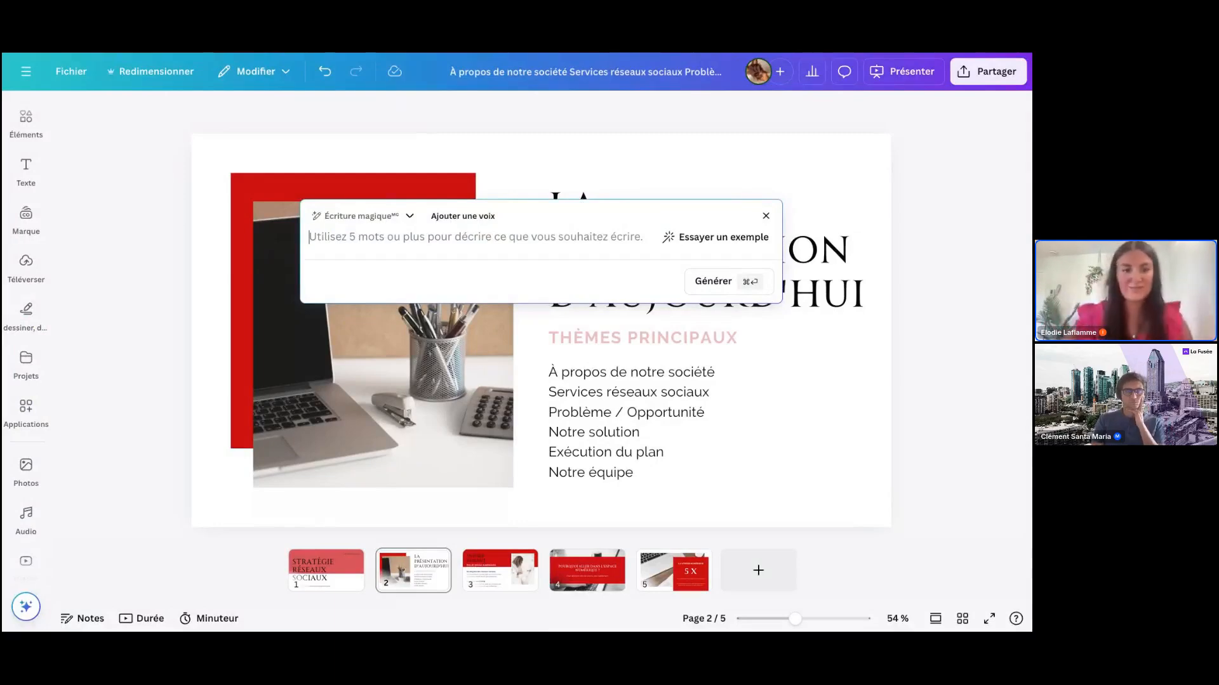
type("Créer u")
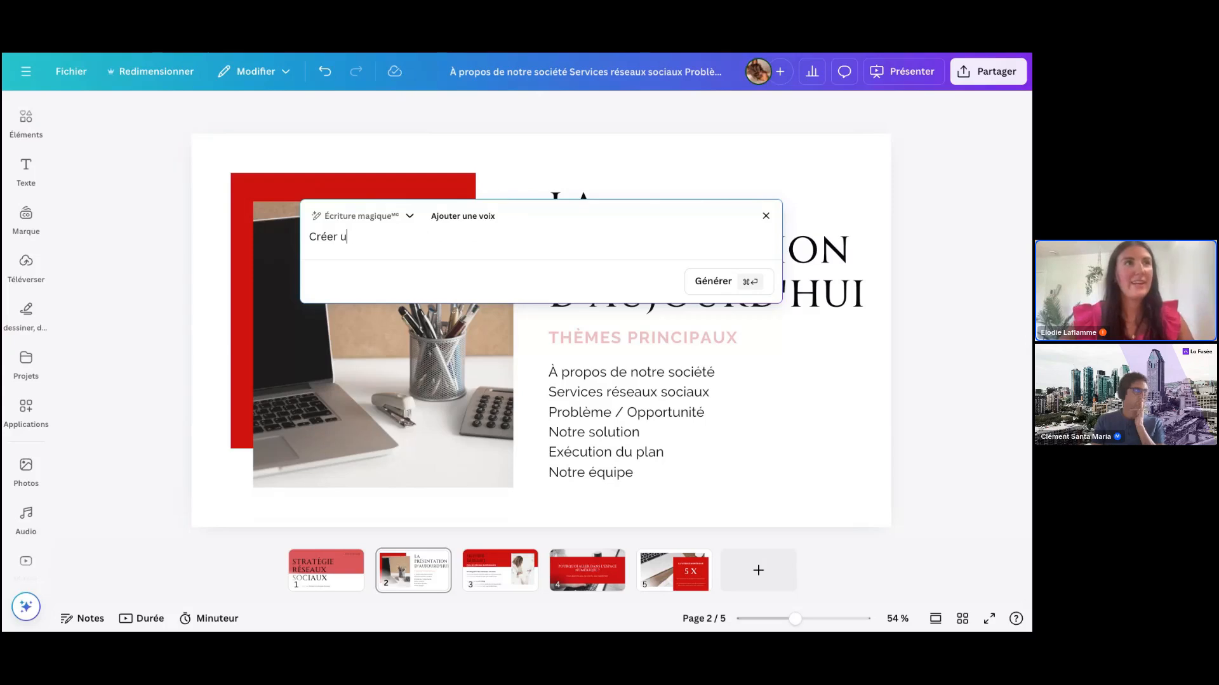
type("ne prése")
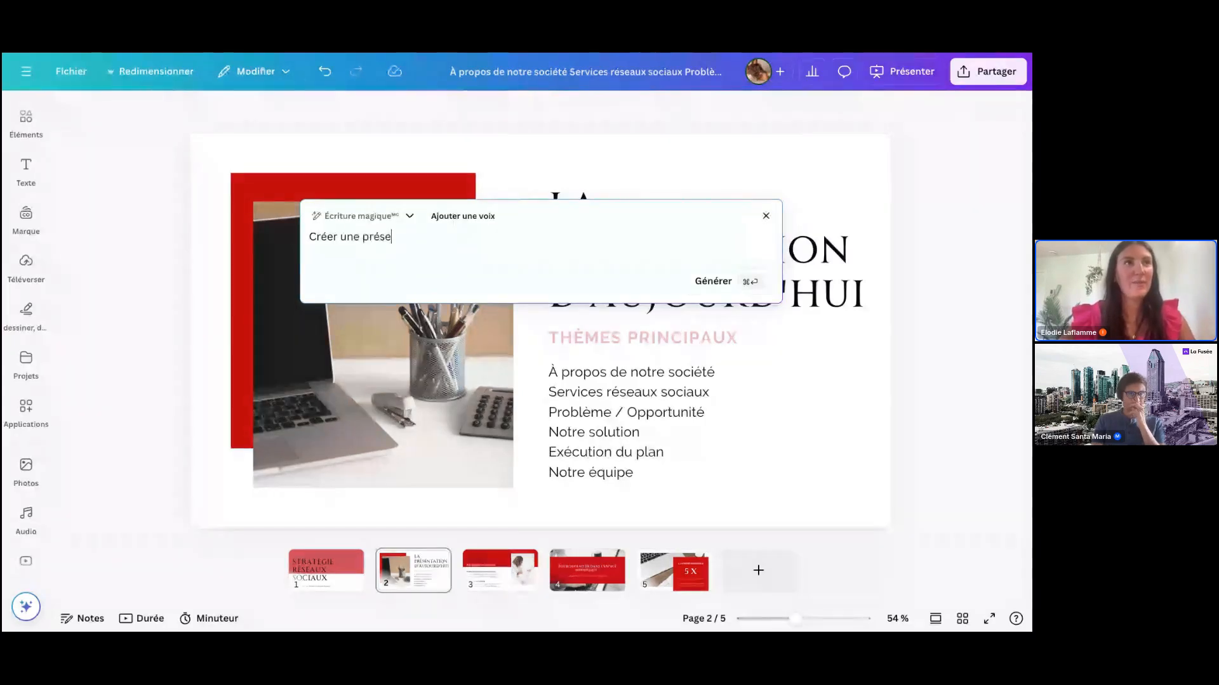
type("ntation de 5 diapositives")
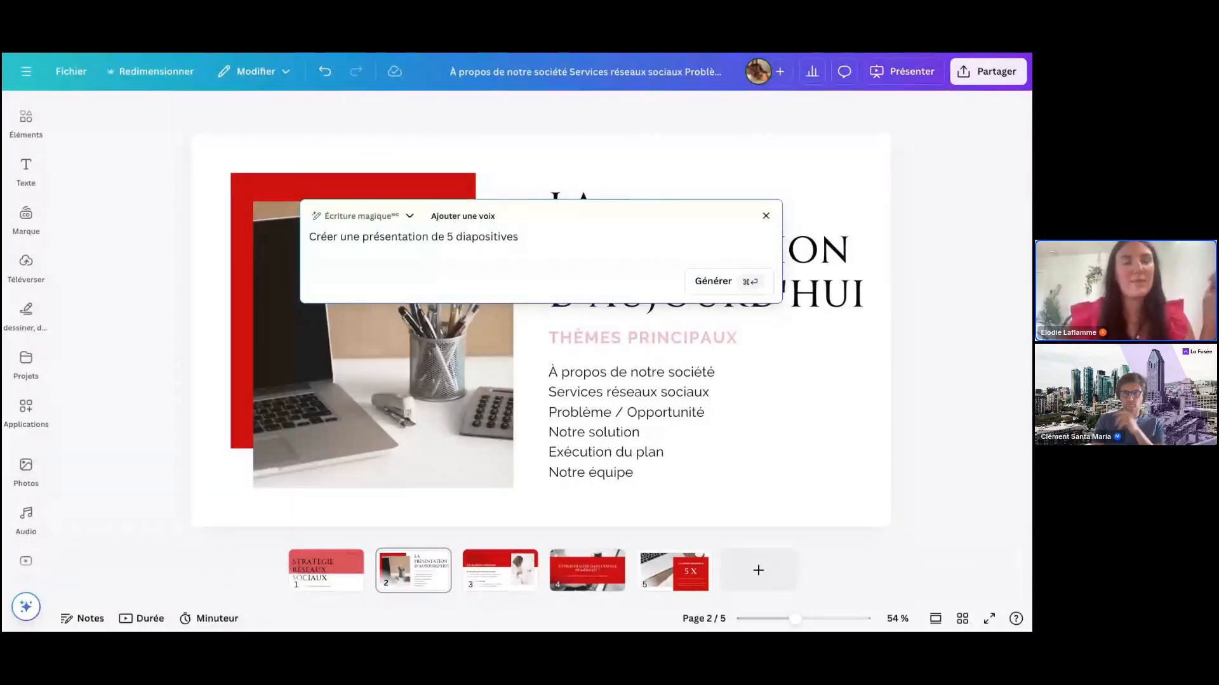
type("r porésenter")
key("BackSpace")
key("BackSpace")
key("BackSpace")
key("BackSpace")
key("BackSpace")
key("BackSpace")
key("BackSpace")
key("BackSpace")
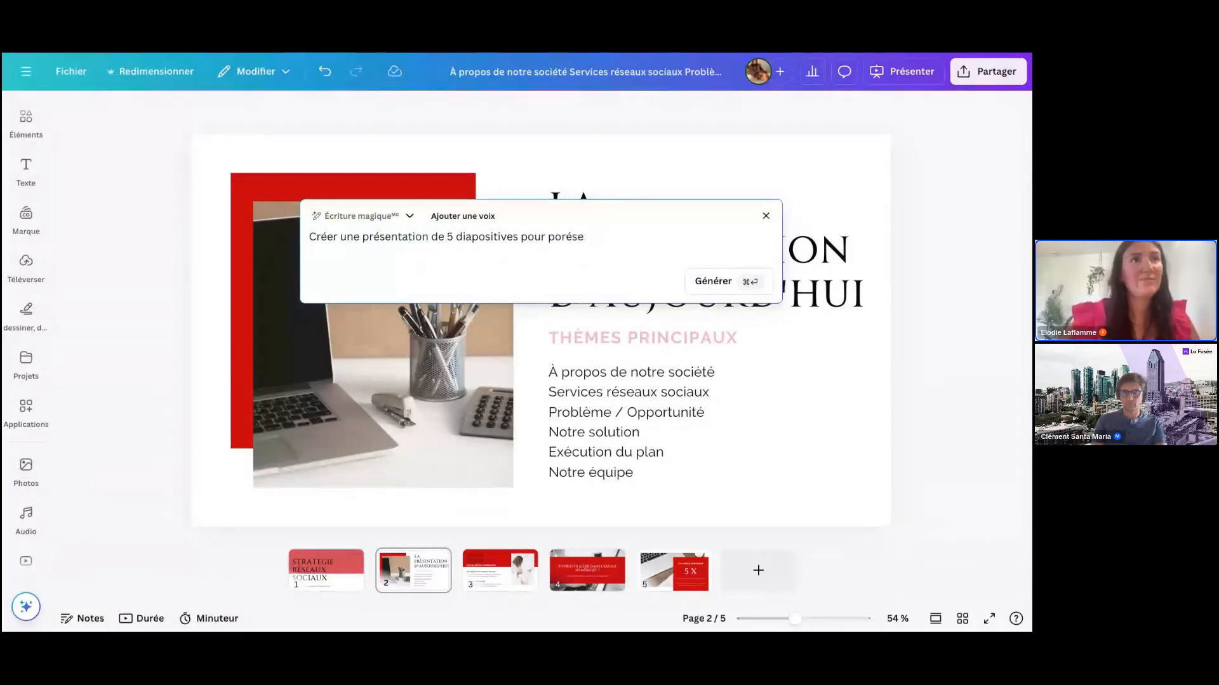
type("résenter notre entreprise à nos nouveaux em")
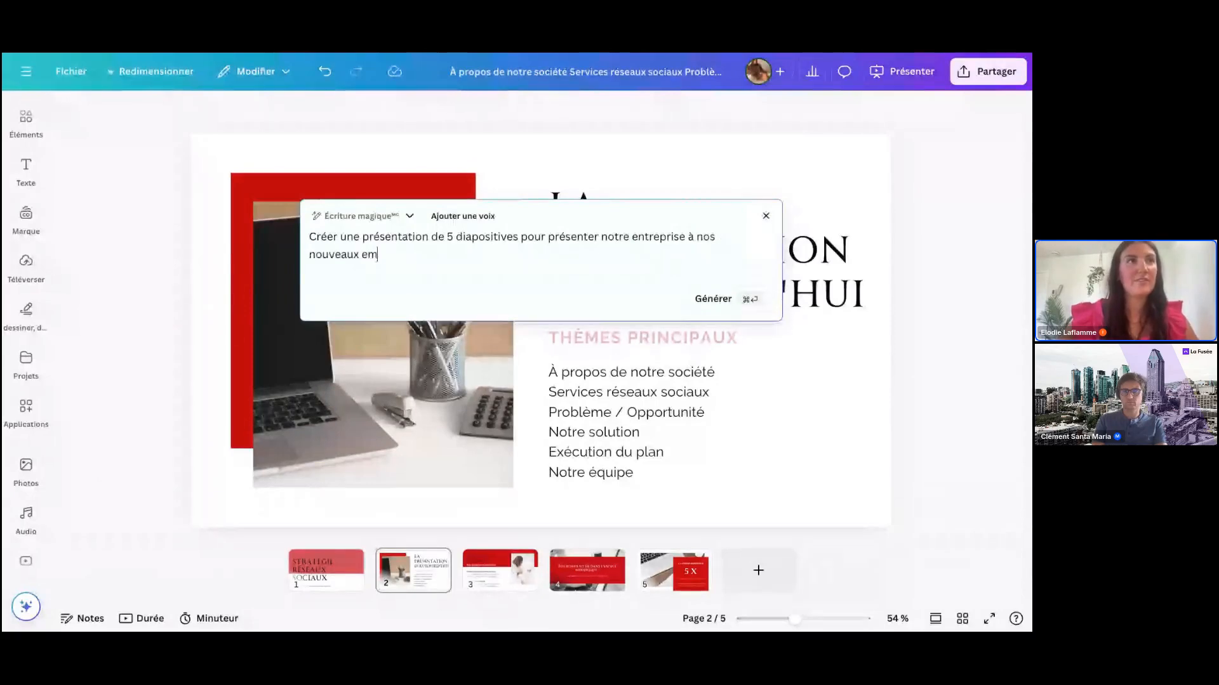
type("ployés.")
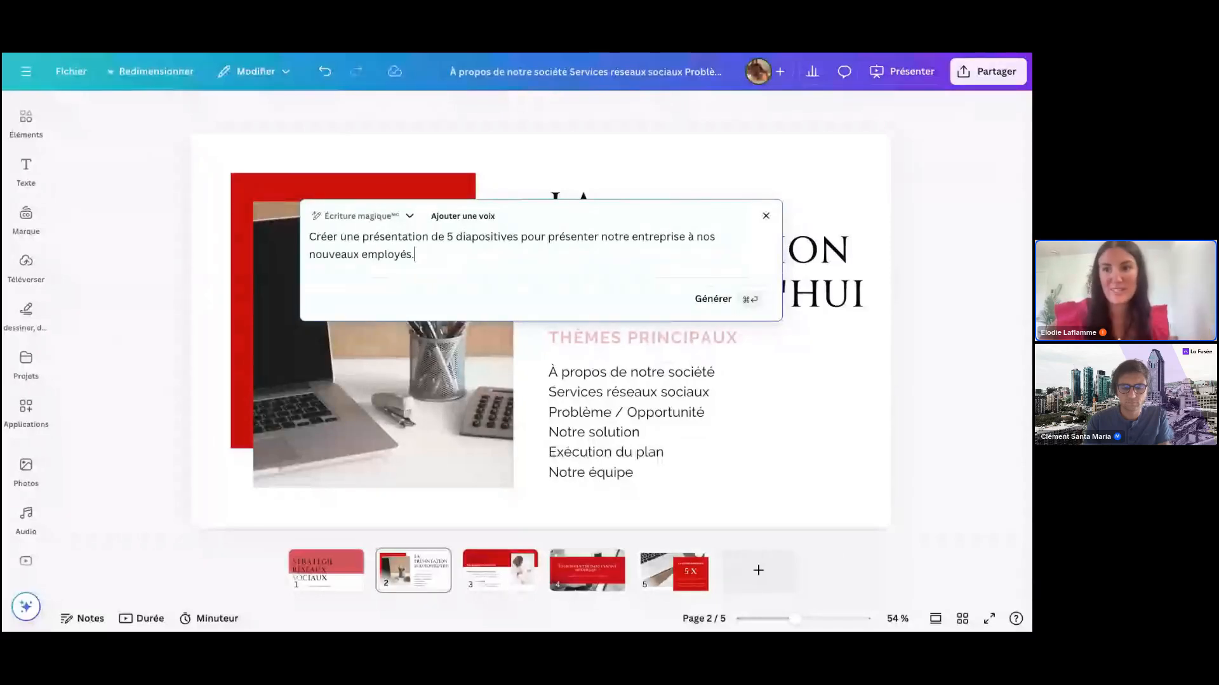
Generate the five-slide presentation outline and read through the proposed titles and content of each slide.
left_click(711, 301)
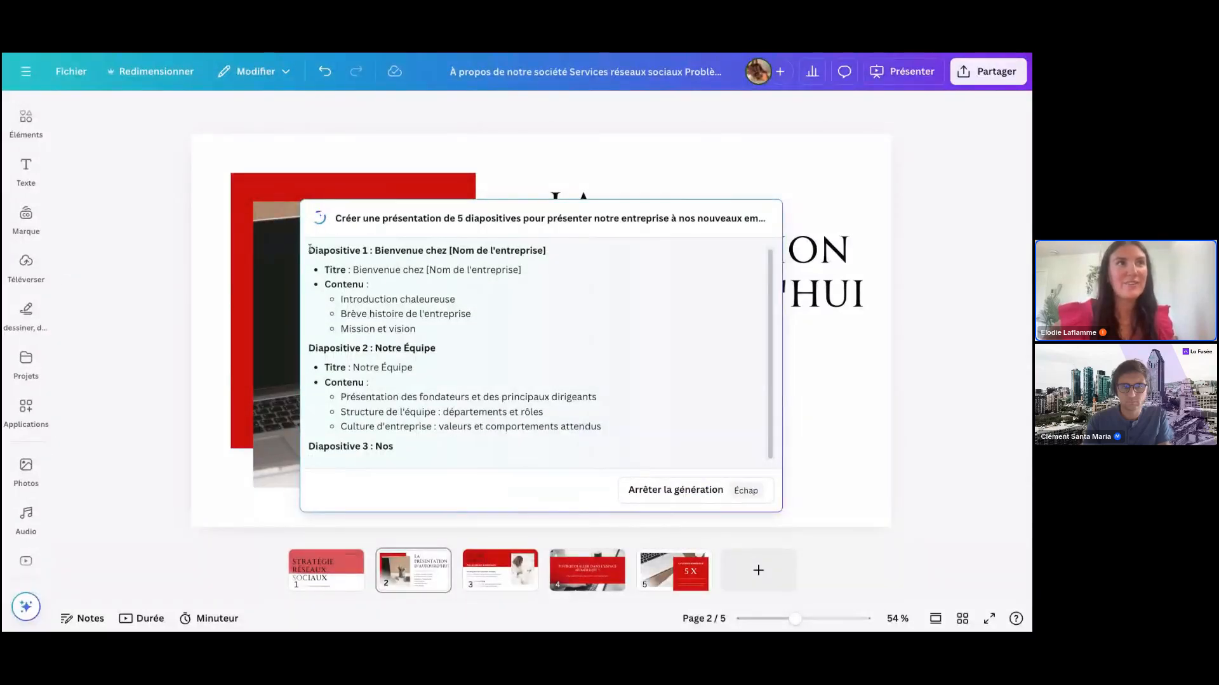
triple_click(309, 251)
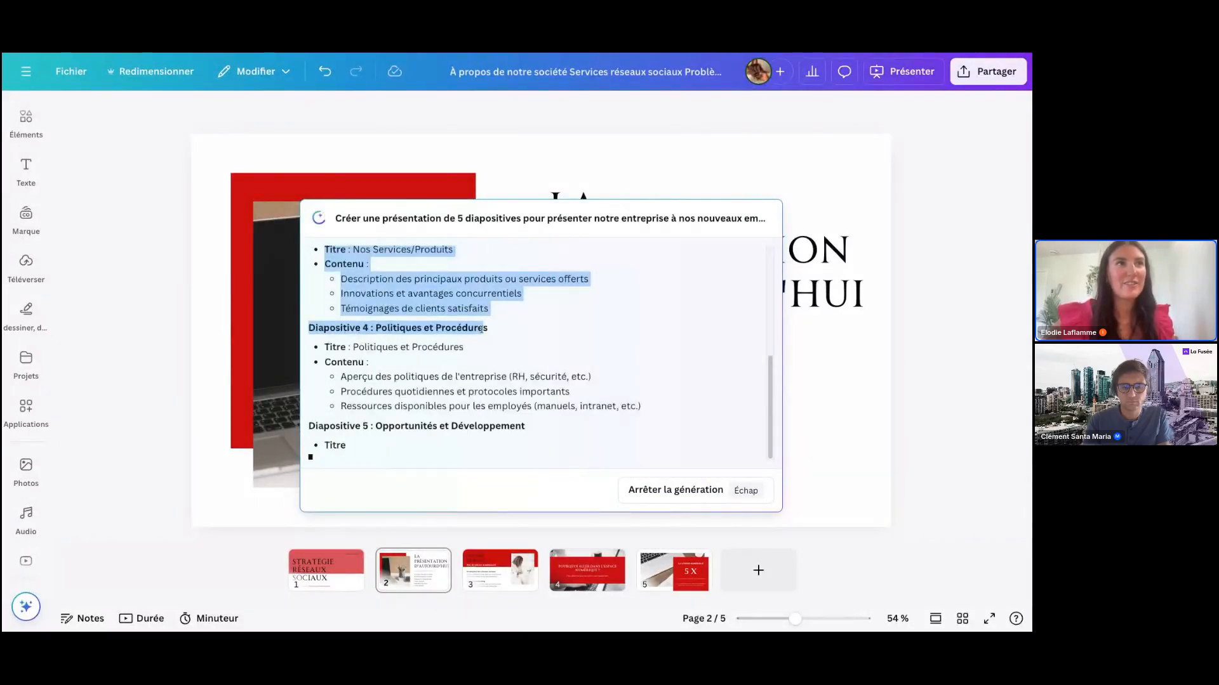
scroll(442, 328, "up", 4)
scroll(381, 324, "down", 1)
triple_click(310, 308)
left_click_drag(309, 308, 641, 390)
left_click(642, 389)
scroll(561, 404, "down", 6)
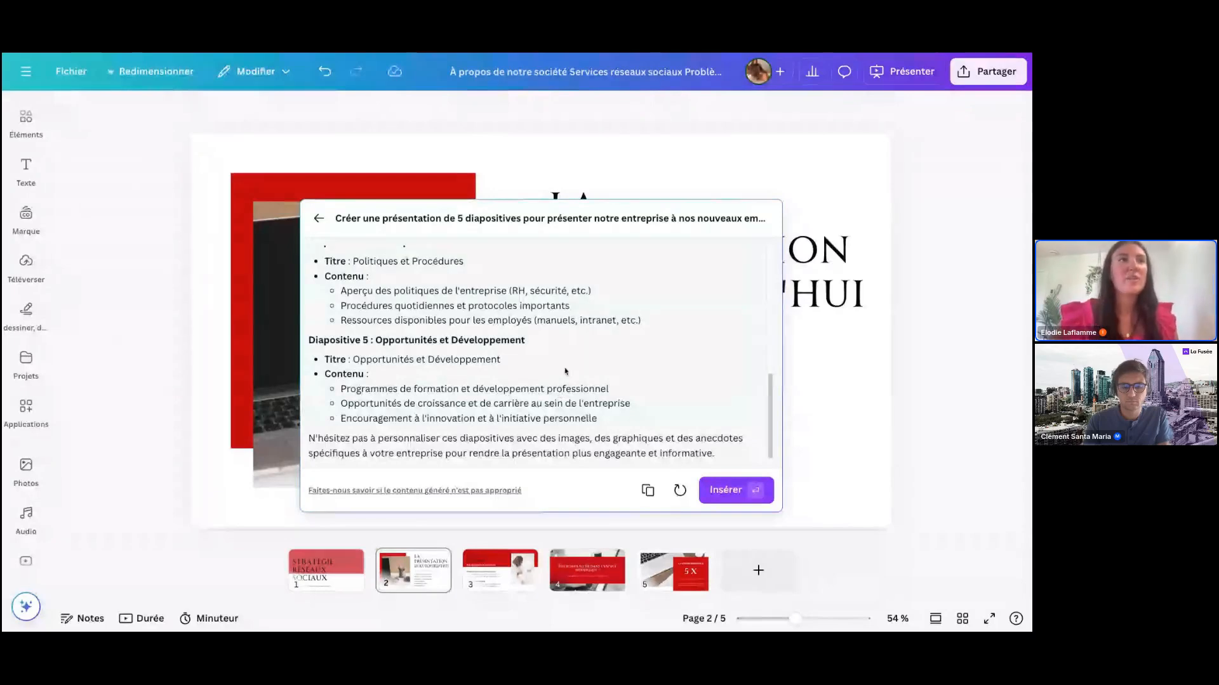
scroll(565, 371, "up", 10)
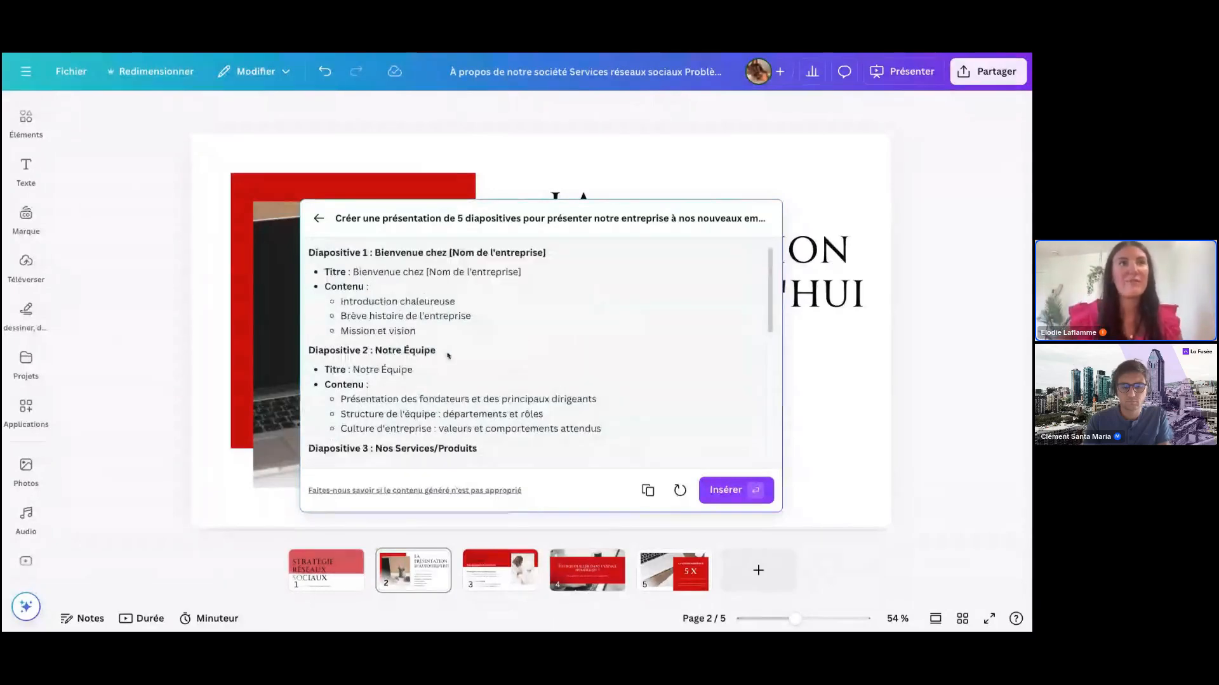
Copy the title and content lines of "Diapositive 1" from the generated outline and paste them as text on a new page 6.
left_click_drag(420, 332, 305, 267)
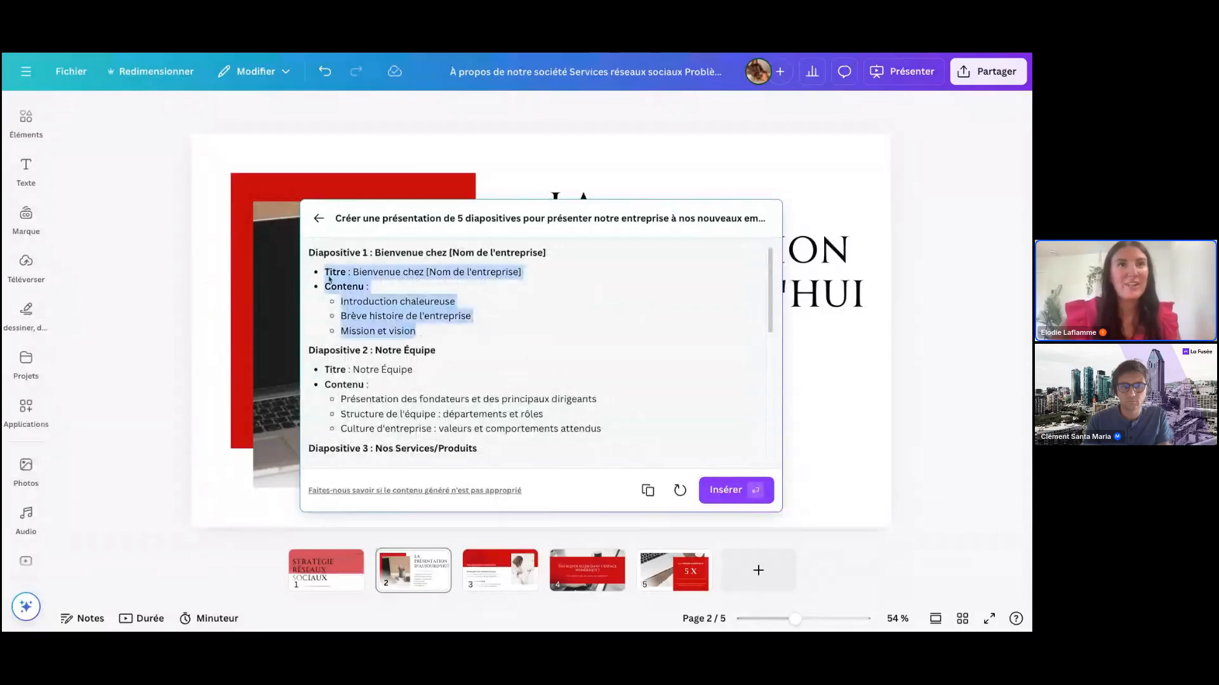
left_click(1005, 470)
left_click(761, 570)
type("TITRE : BIENVENUE CHEZ [NOM DE L'ENTREPRISE] CONTENU : INTRODUCTION CHALEUREUSE BRÈVE HISTOIRE DE L'ENTREPRISE MISSION ET VISION")
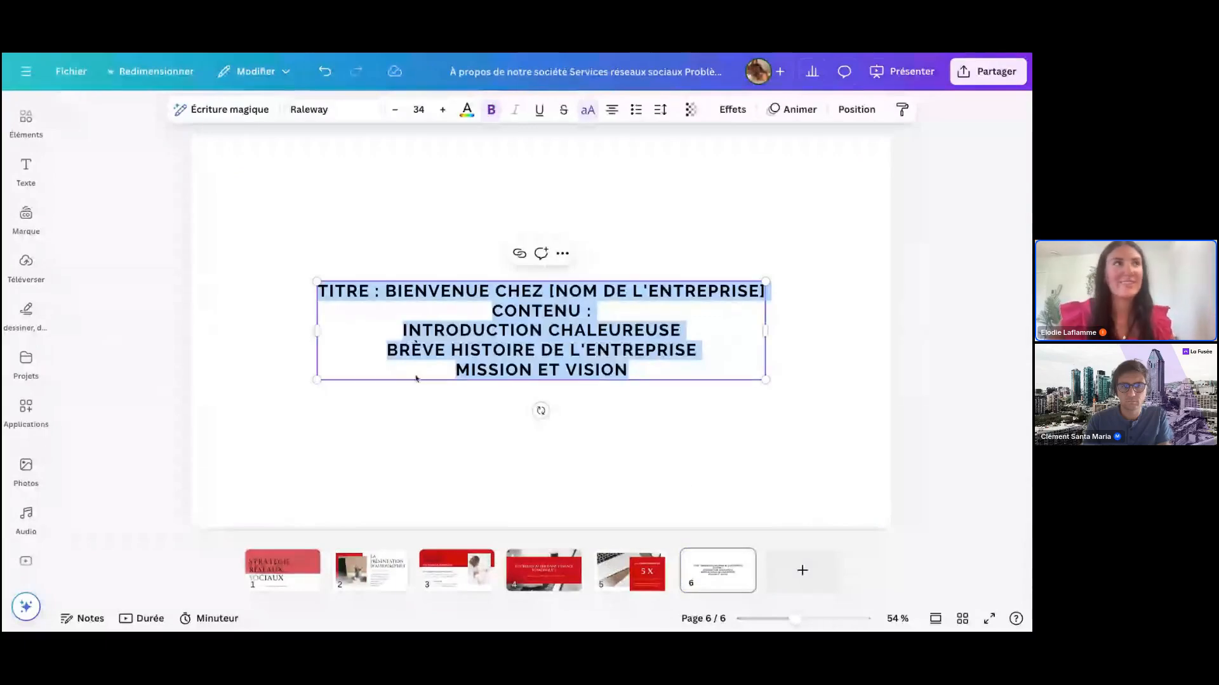
left_click(35, 140)
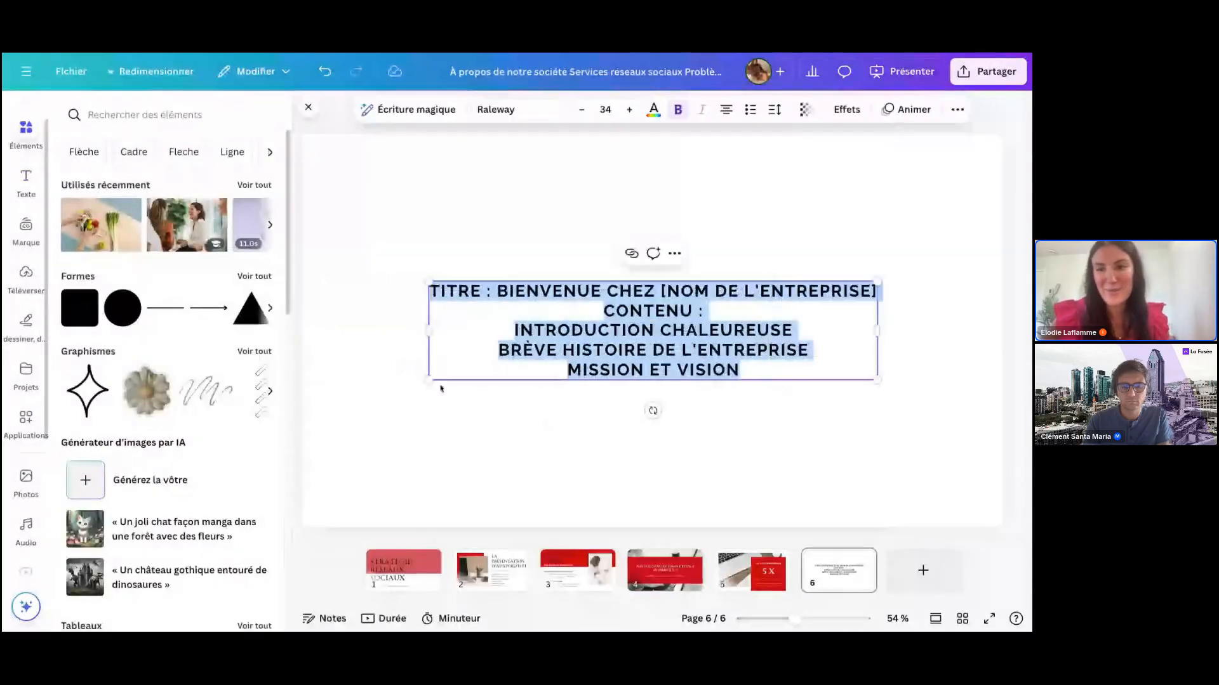
left_click(955, 455)
Try the Écriture magique "Plus formel" rewrite on page 1's title, discard the suggestion and review the other rewriting options.
left_click(397, 574)
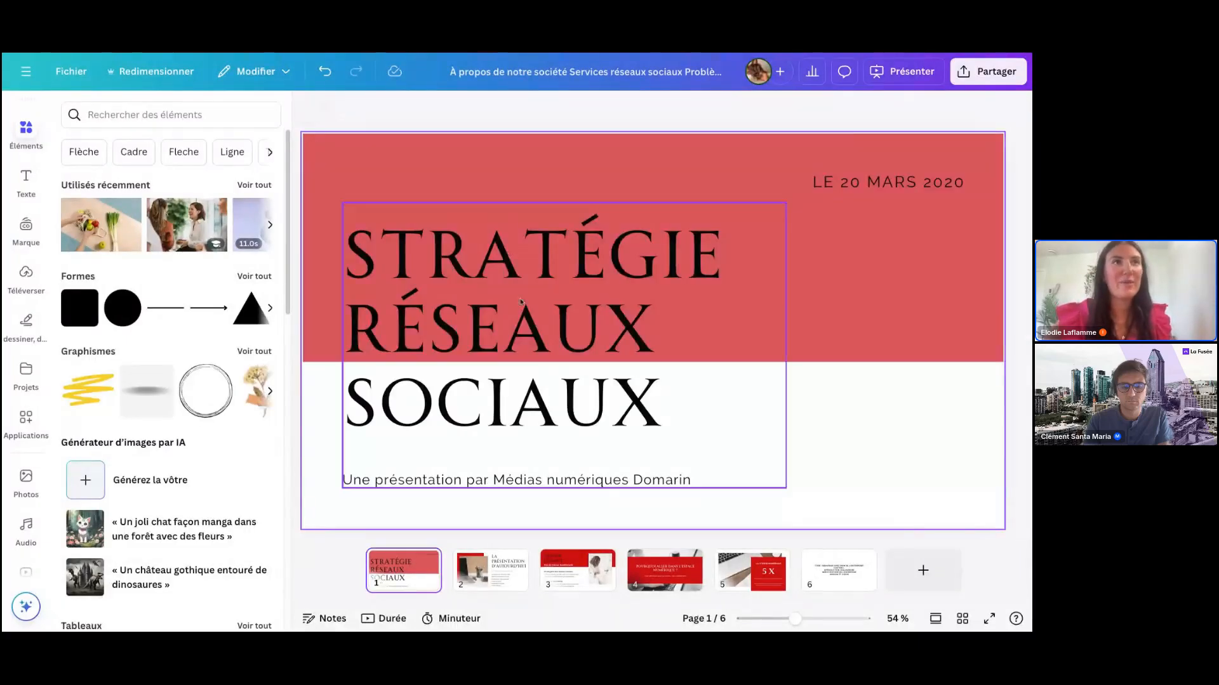
left_click(515, 344)
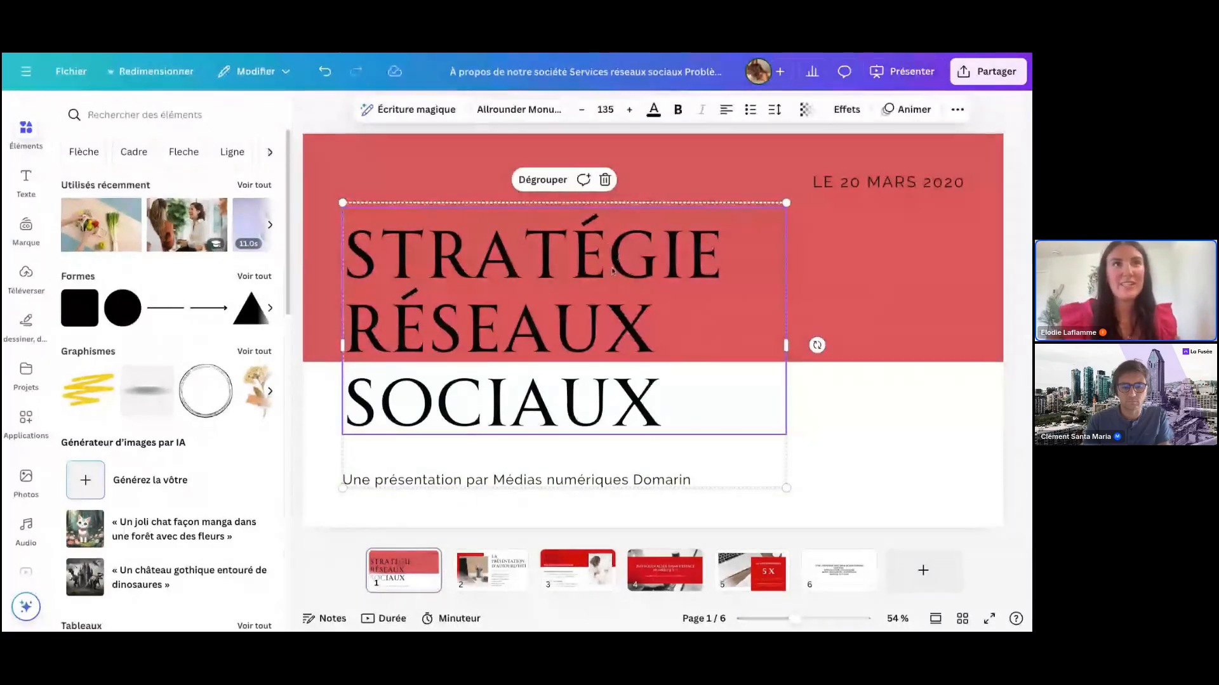
left_click(409, 109)
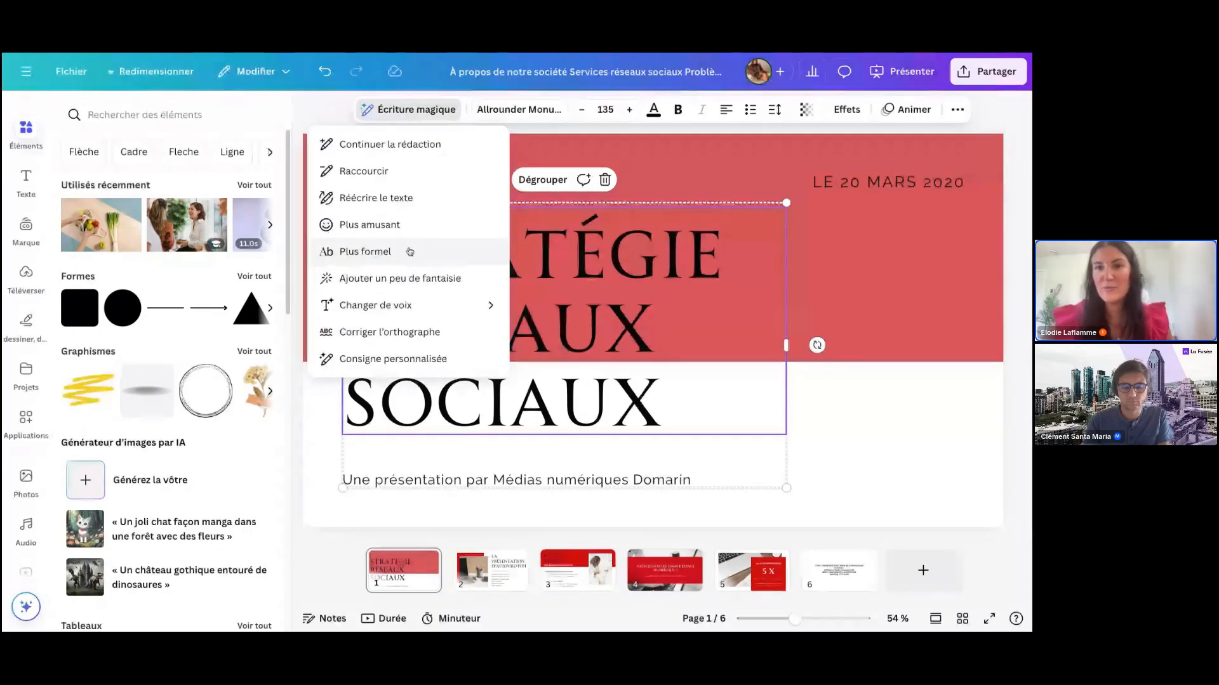
left_click(365, 251)
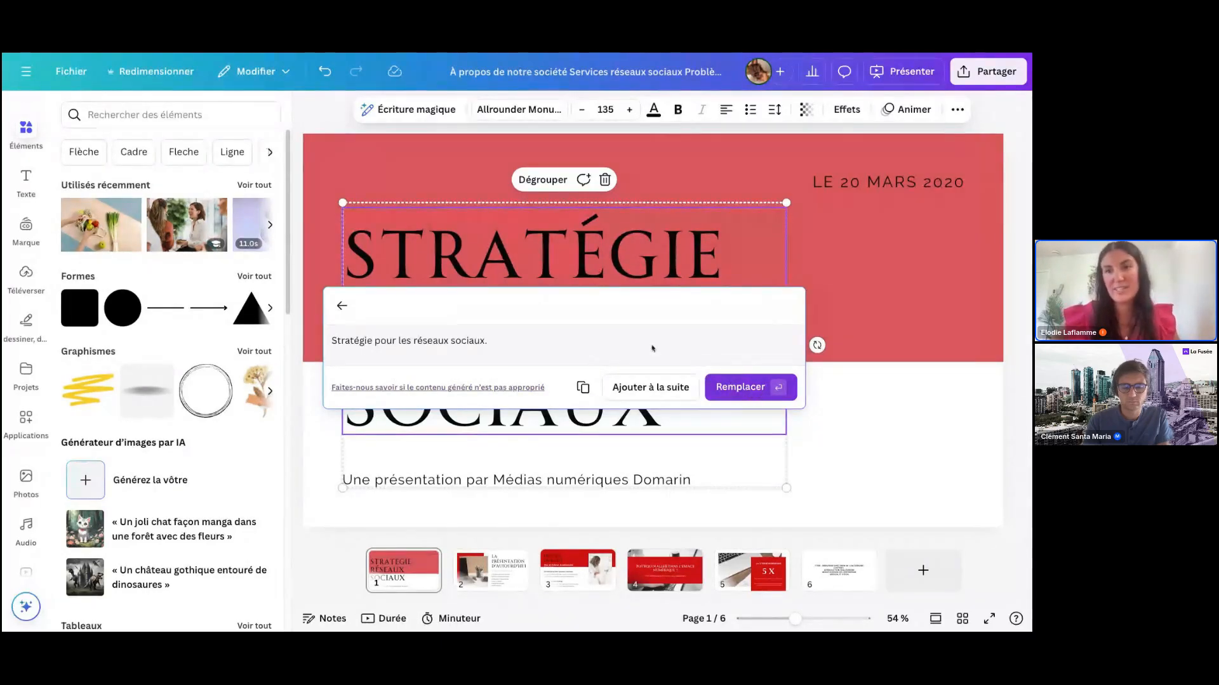
left_click(336, 307)
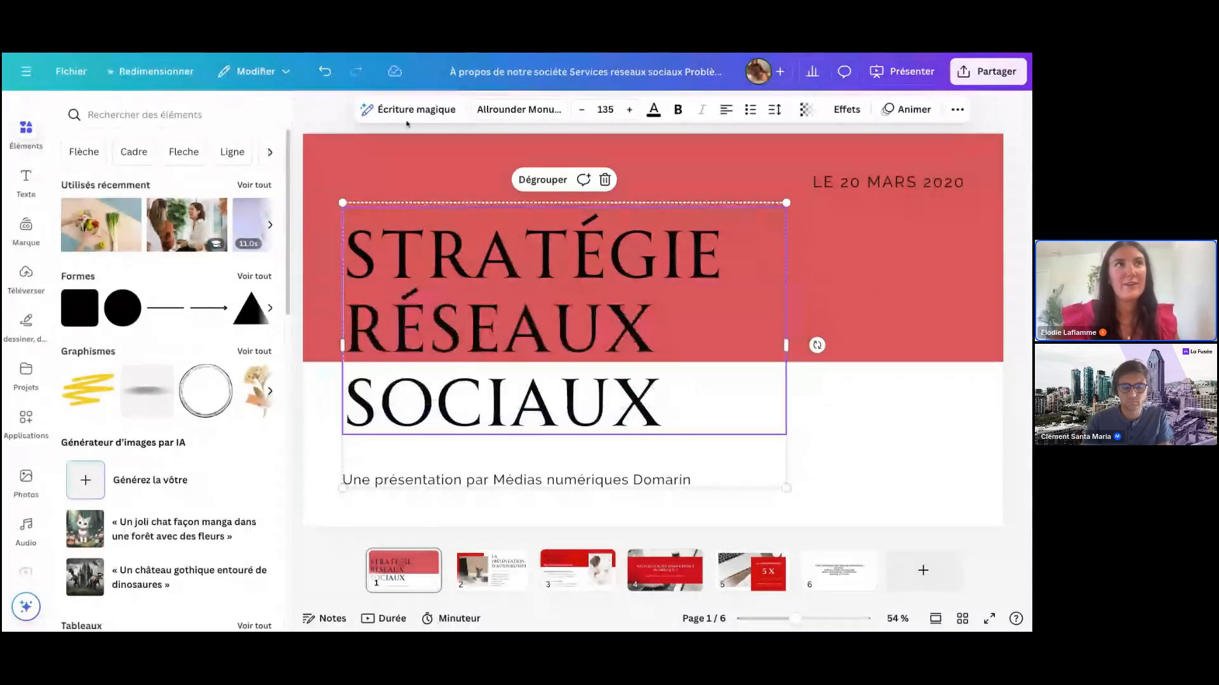
left_click(409, 109)
mouse_move(442, 303)
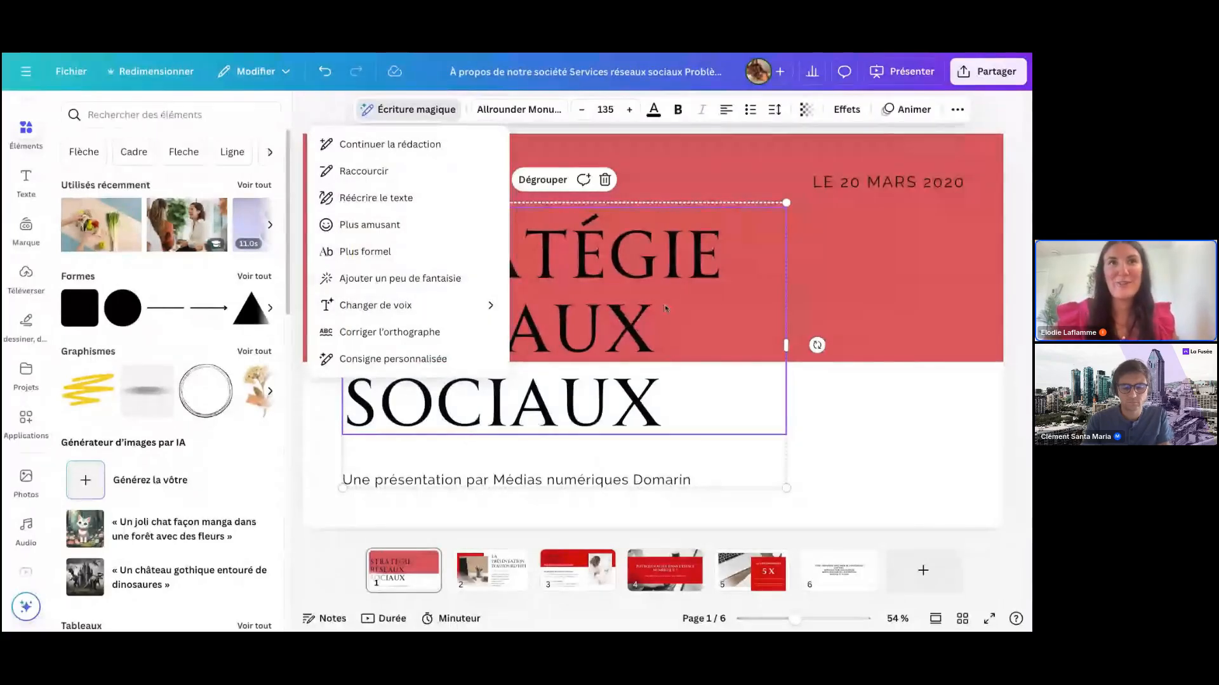
left_click(939, 452)
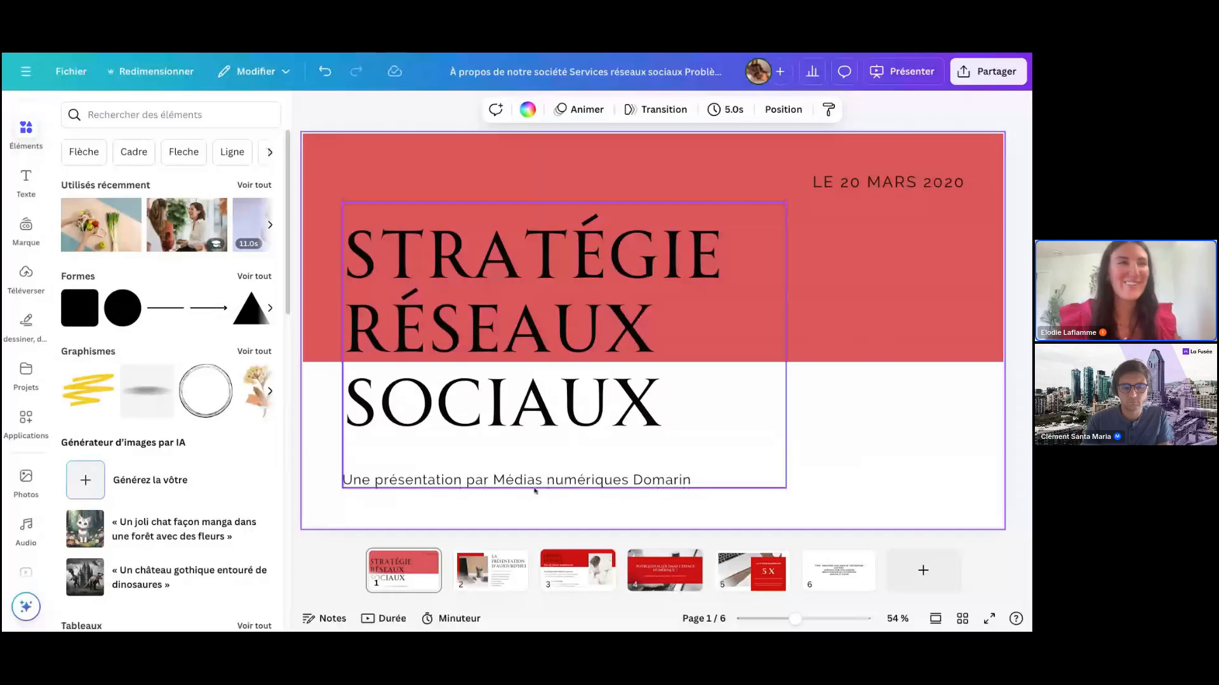
Translate page 1 into Anglais with the Original tone, and compare the French page with its English version.
left_click(31, 606)
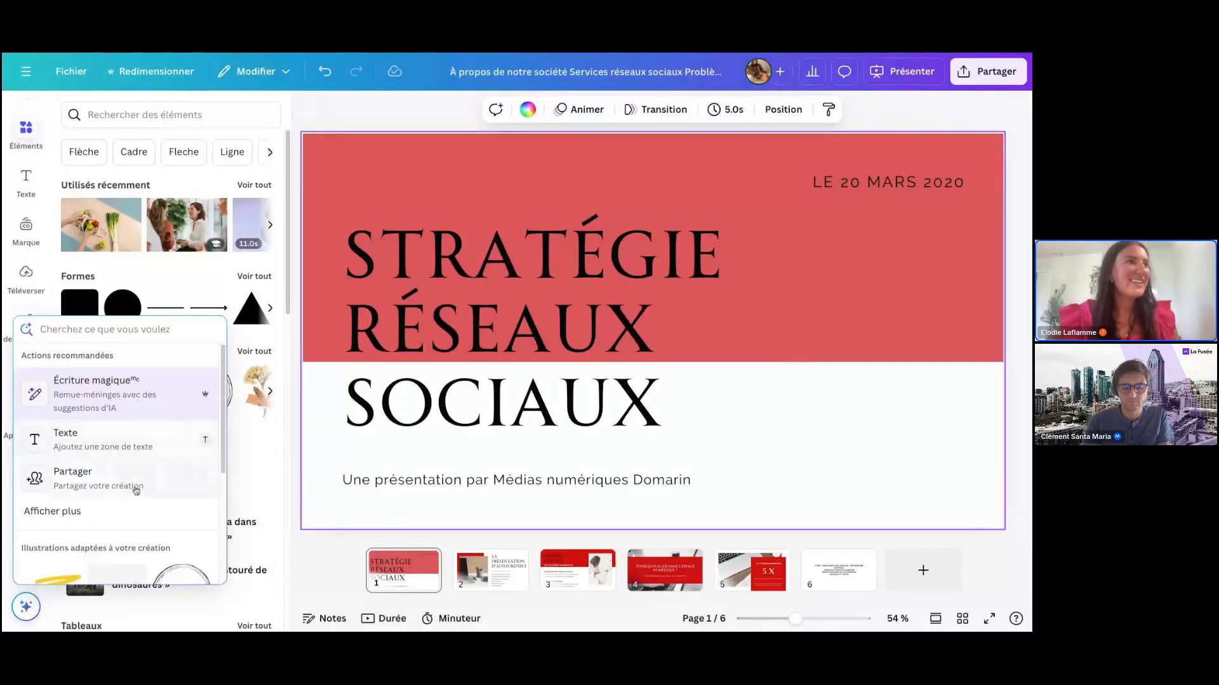
left_click(57, 510)
scroll(155, 495, "down", 1)
scroll(155, 495, "down", 4)
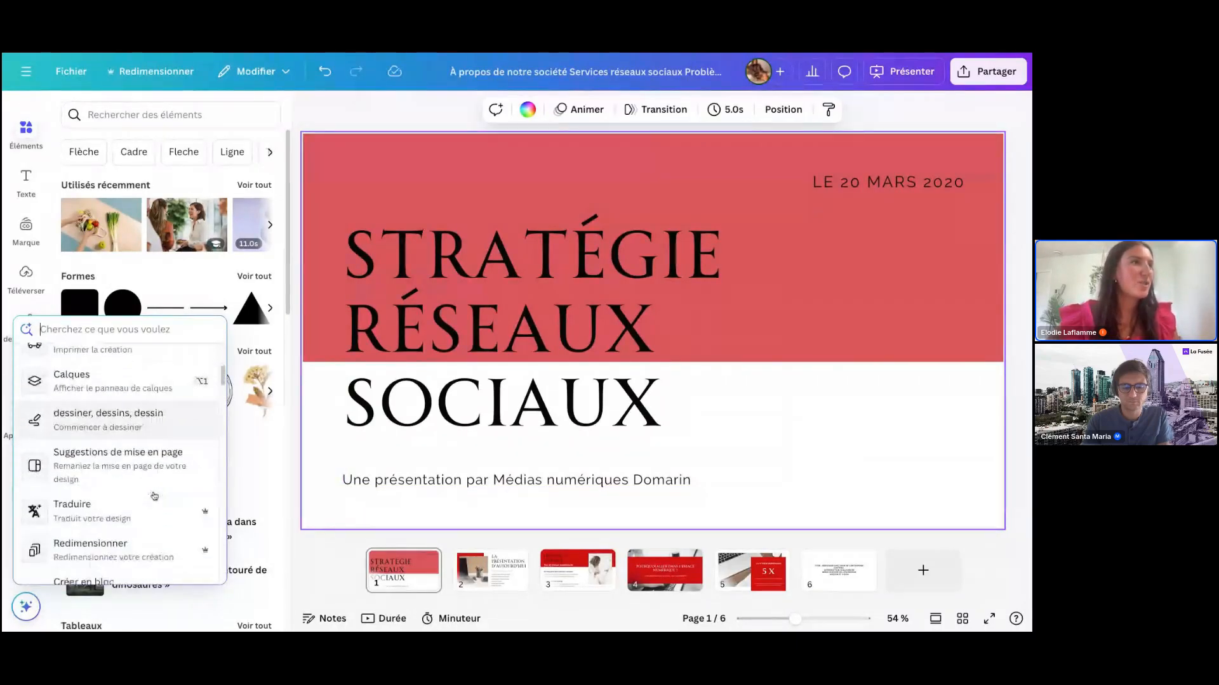
scroll(161, 402, "down", 1)
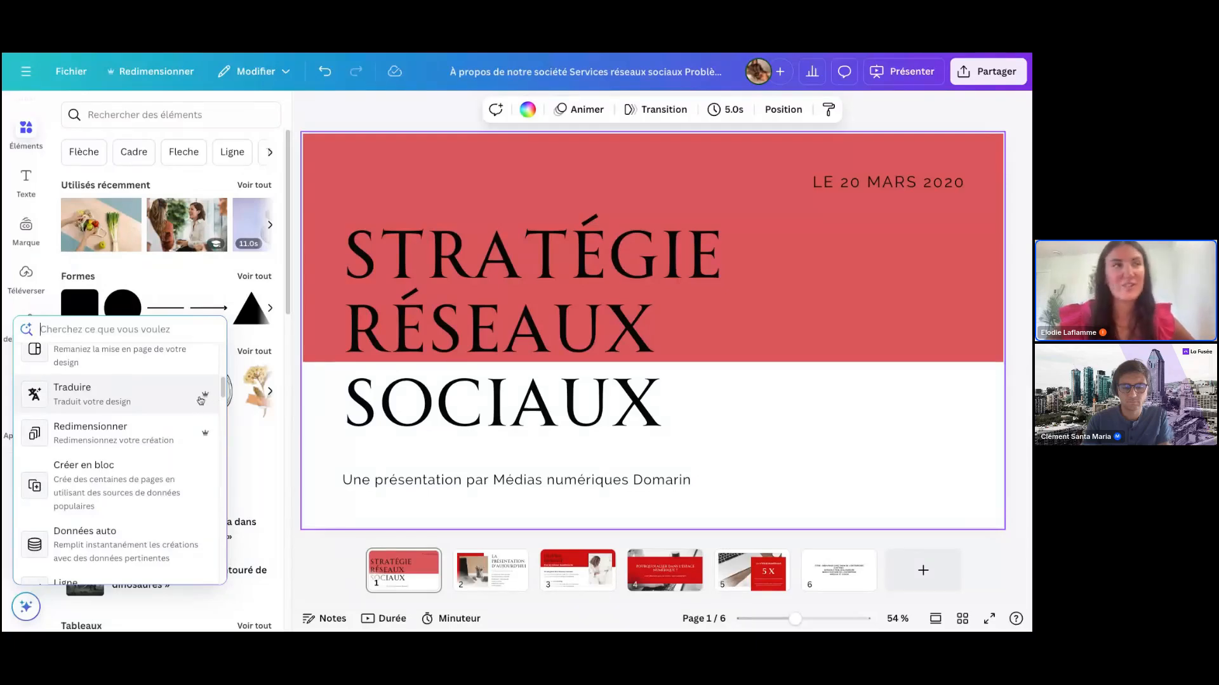
left_click(127, 398)
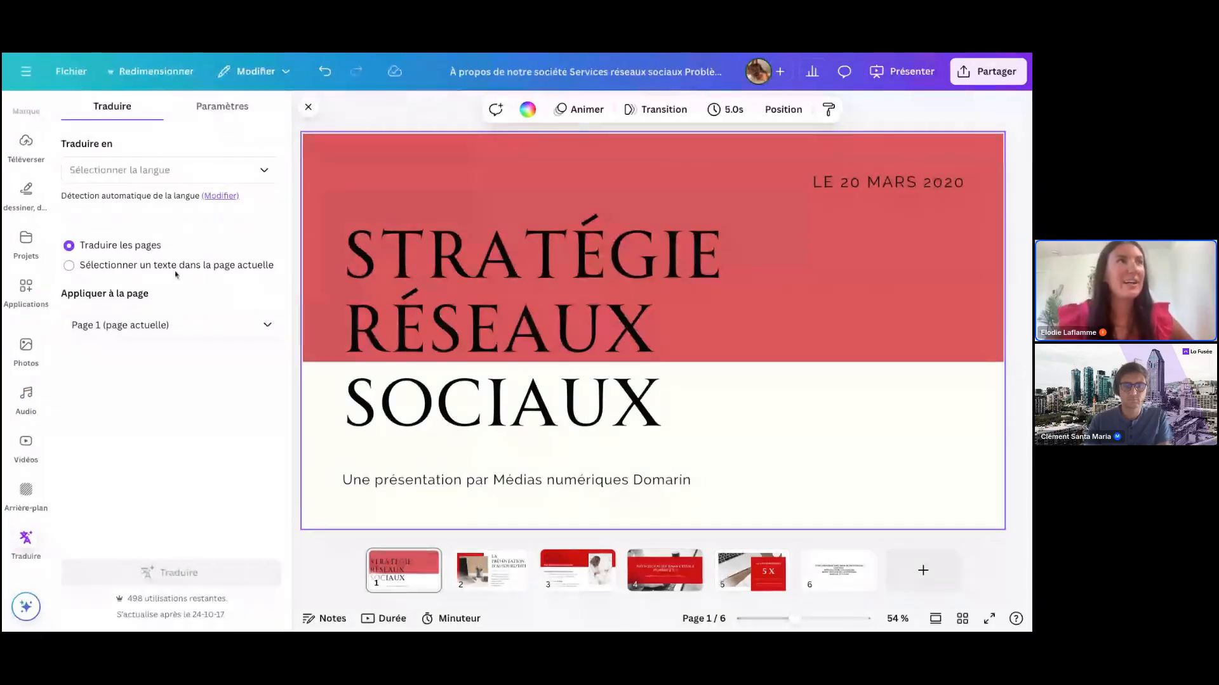
left_click(164, 170)
scroll(140, 299, "down", 2)
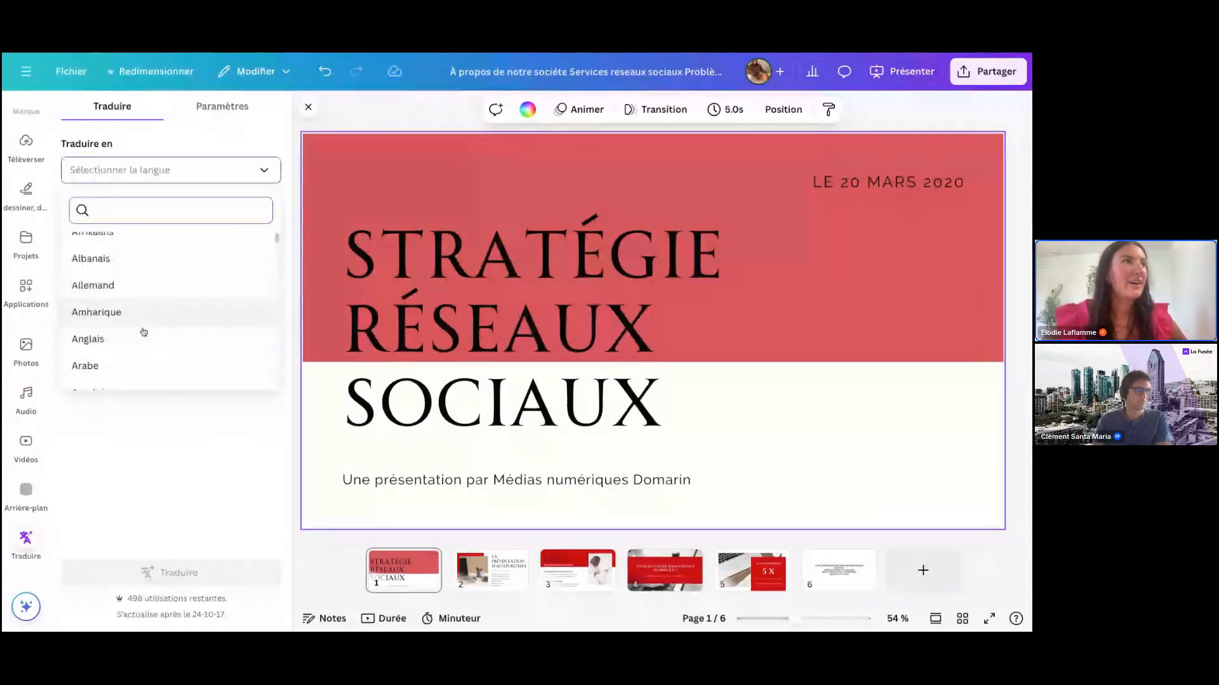
left_click(127, 302)
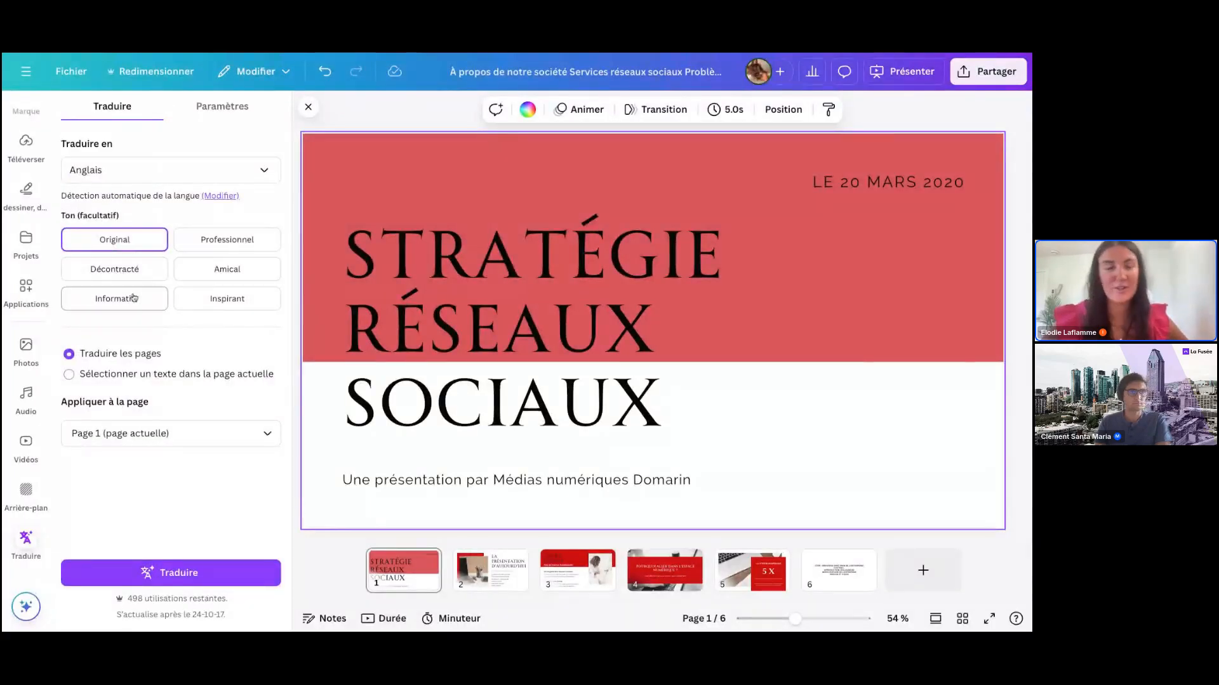
left_click(193, 583)
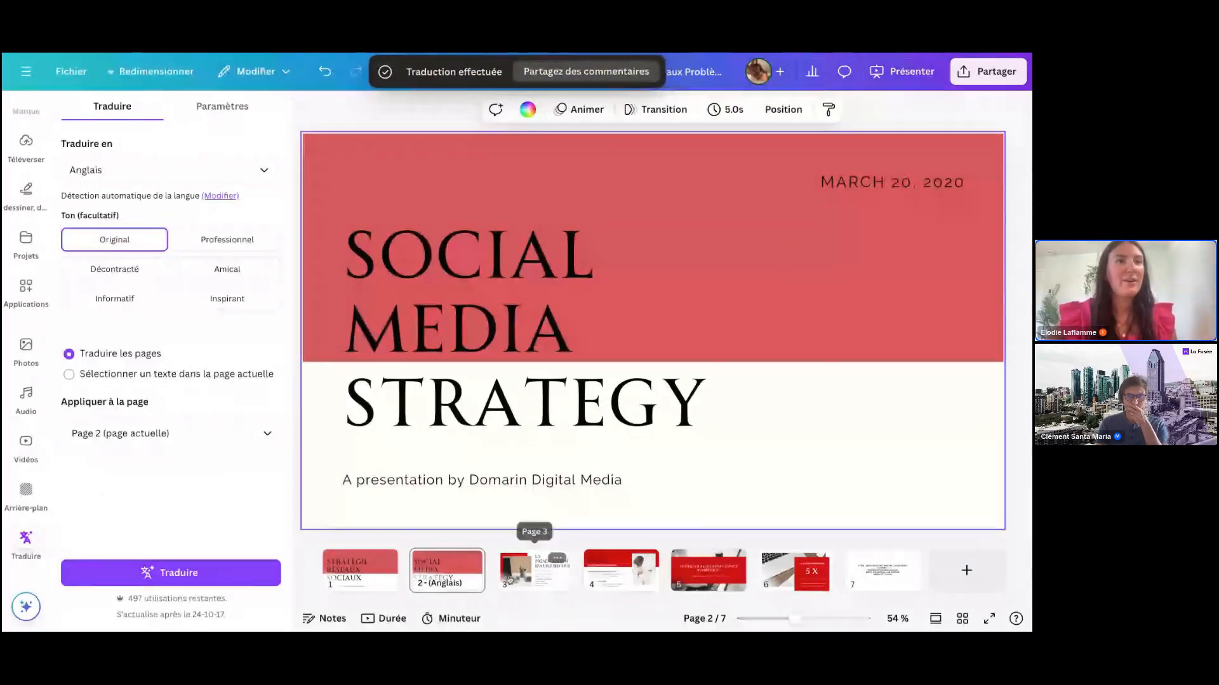
left_click(374, 575)
left_click(443, 571)
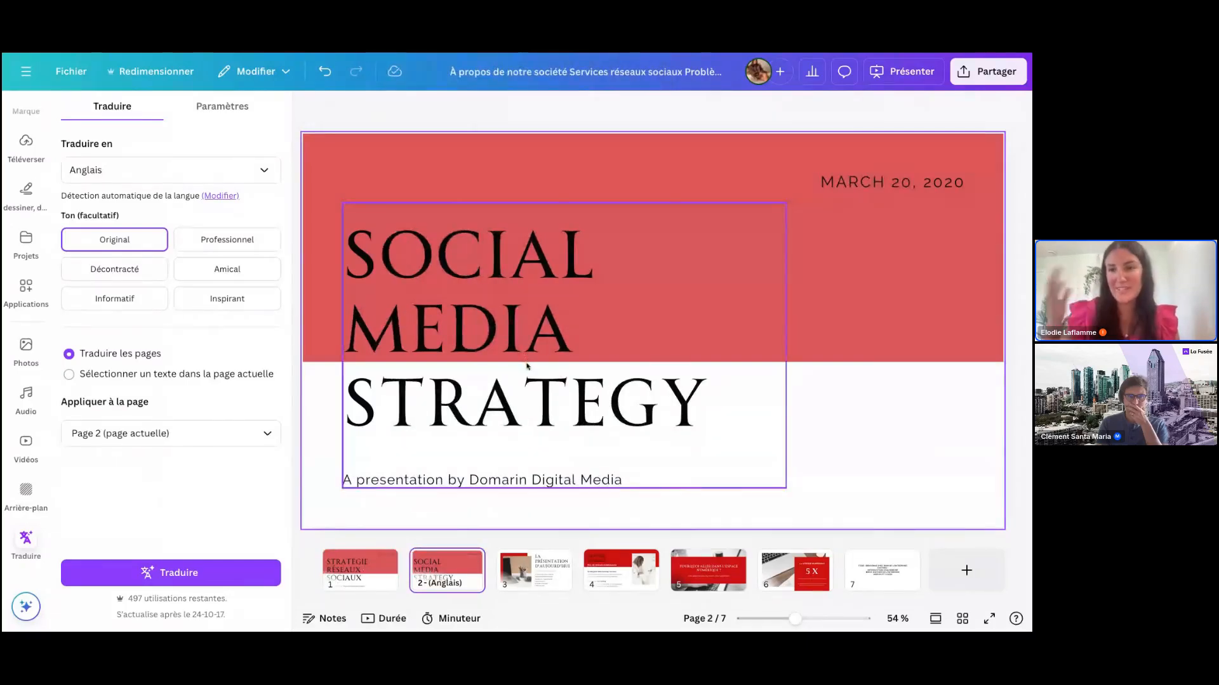
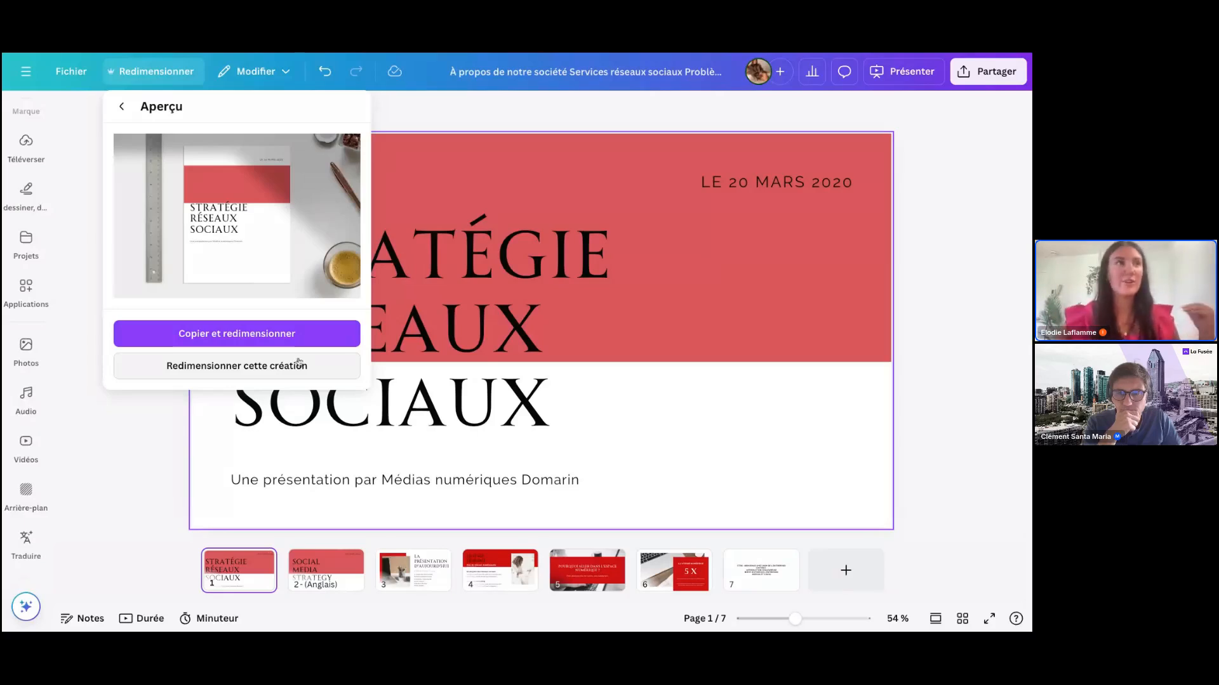
Create a resized copy of the presentation in the 27,9 x 21,5 format, open it and look through its pages.
left_click(304, 334)
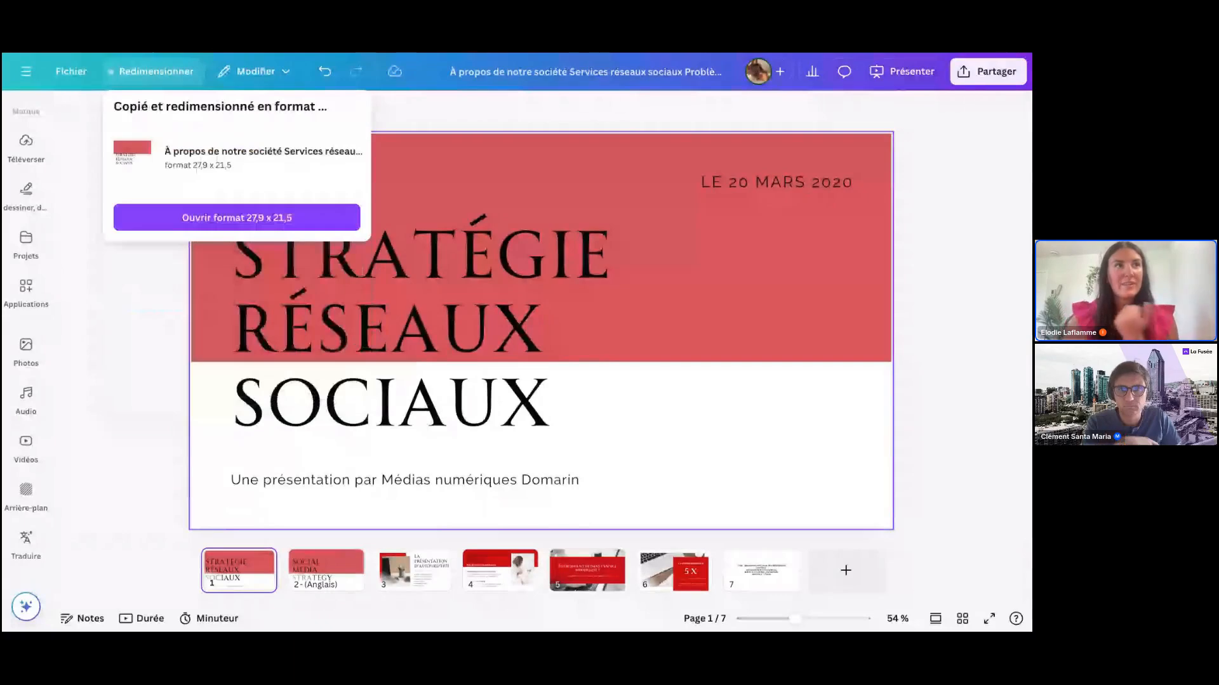
left_click(269, 218)
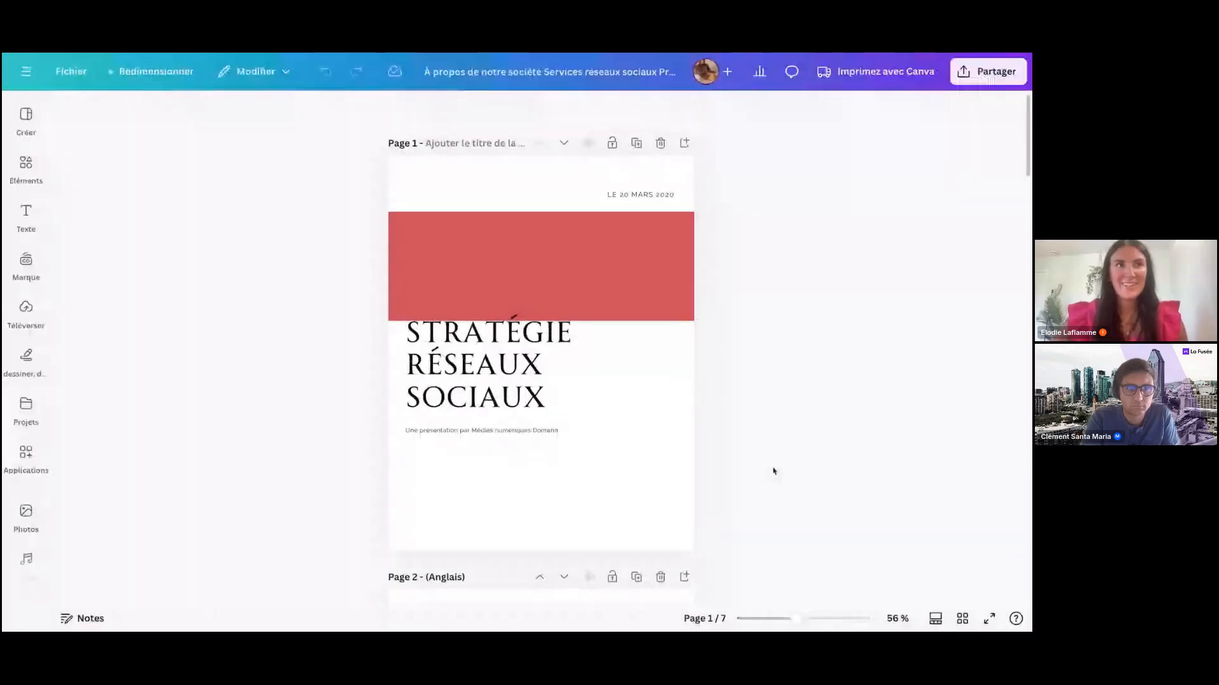
scroll(773, 471, "down", 10)
scroll(667, 499, "up", 10)
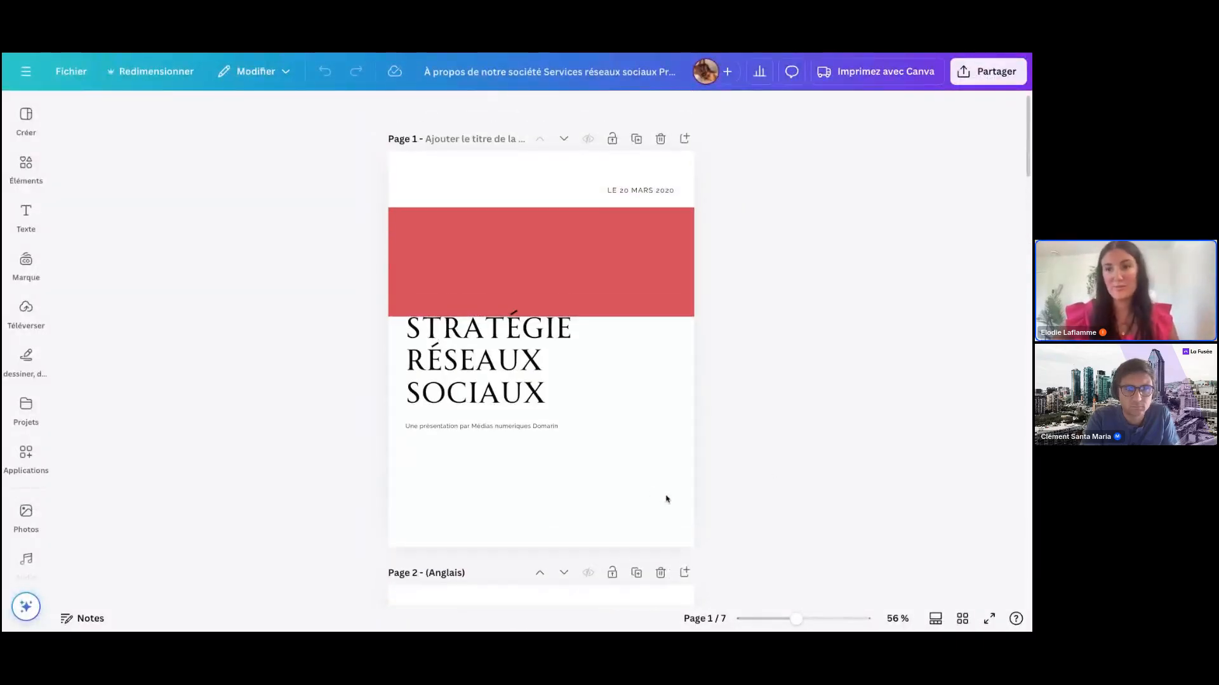
Enlarge the title and subtitle groups on pages 1 and 2 of the resized copy, positioning them below the red rectangle.
left_click_drag(678, 506, 441, 370)
left_click_drag(604, 432, 674, 506)
left_click(803, 445)
scroll(803, 444, "down", 8)
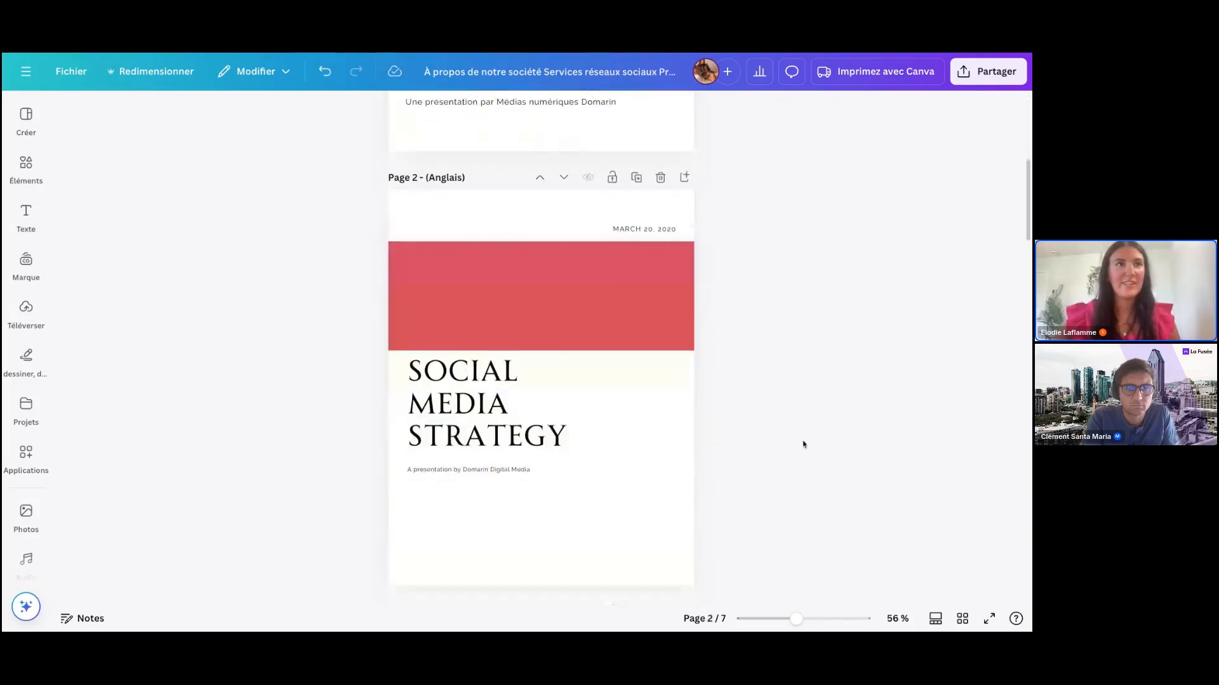
left_click_drag(637, 452, 469, 317)
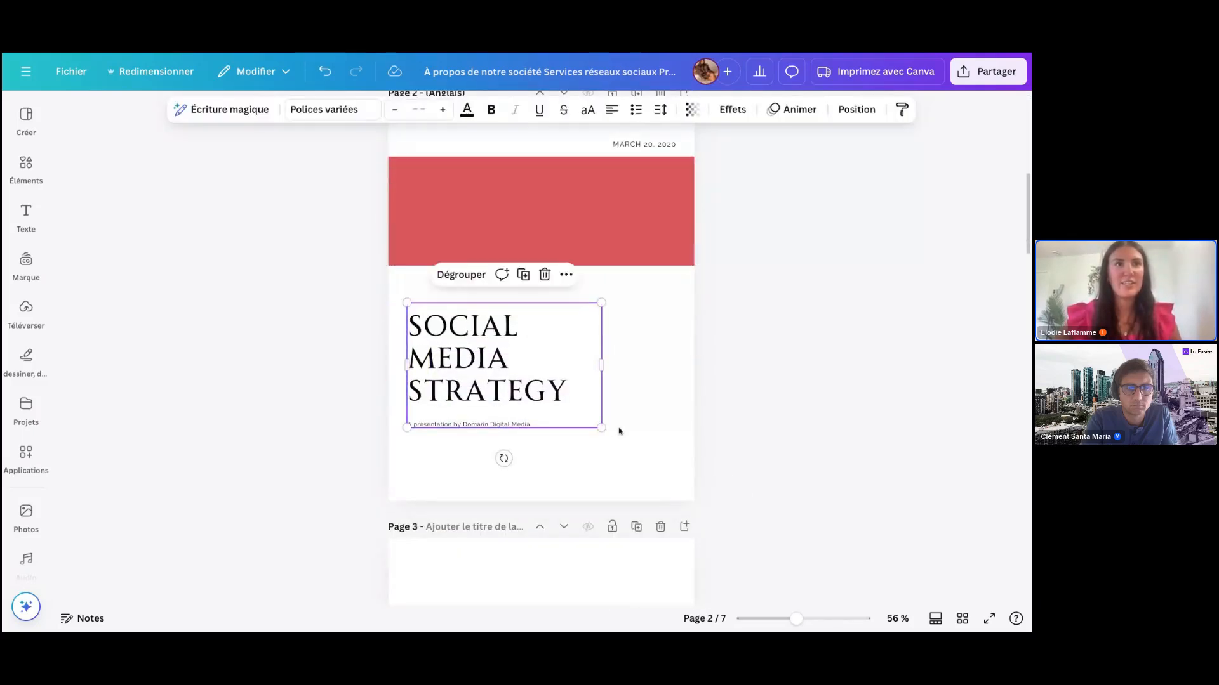
left_click_drag(602, 428, 655, 461)
left_click(792, 444)
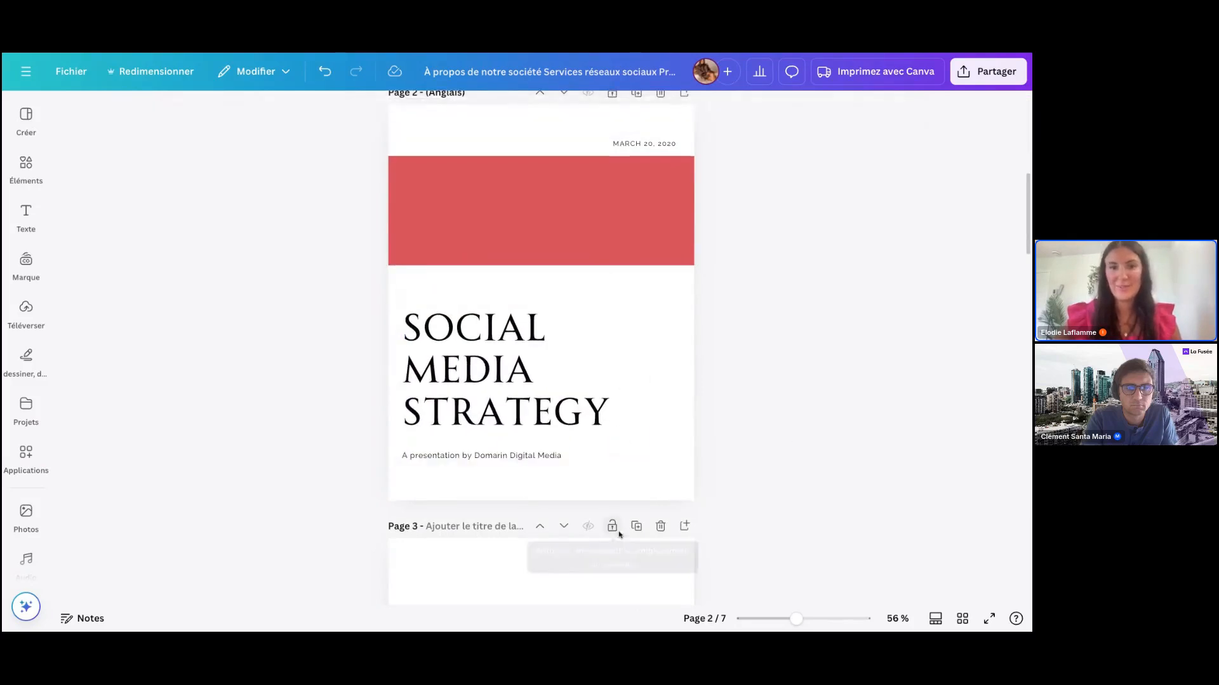
scroll(575, 494, "down", 4)
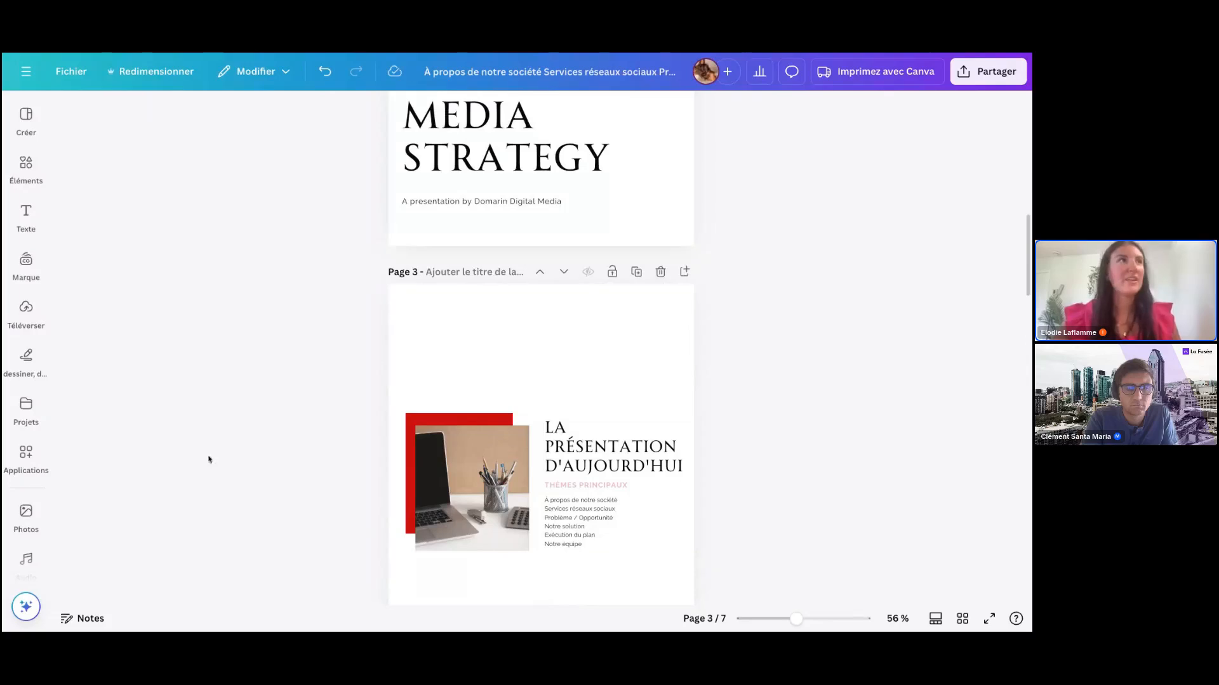
Return to the home page, create a new "Story Instagram" design and apply the recently used "Bonne semaine" template.
left_click(14, 56)
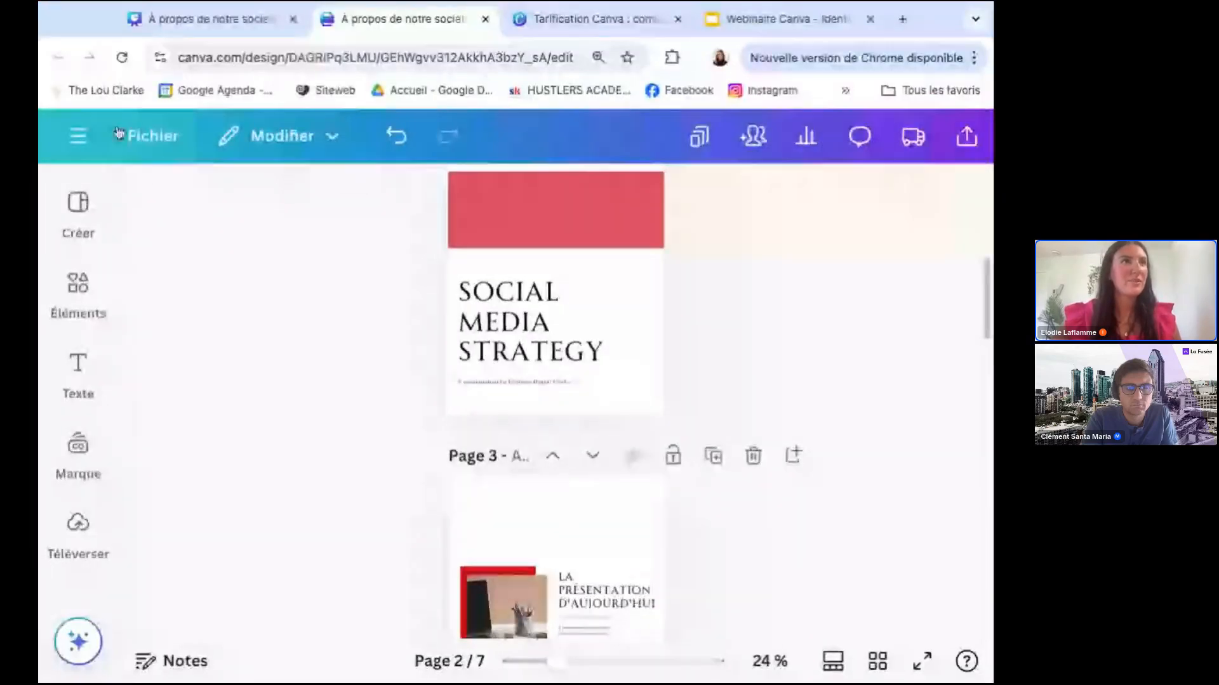
left_click(71, 133)
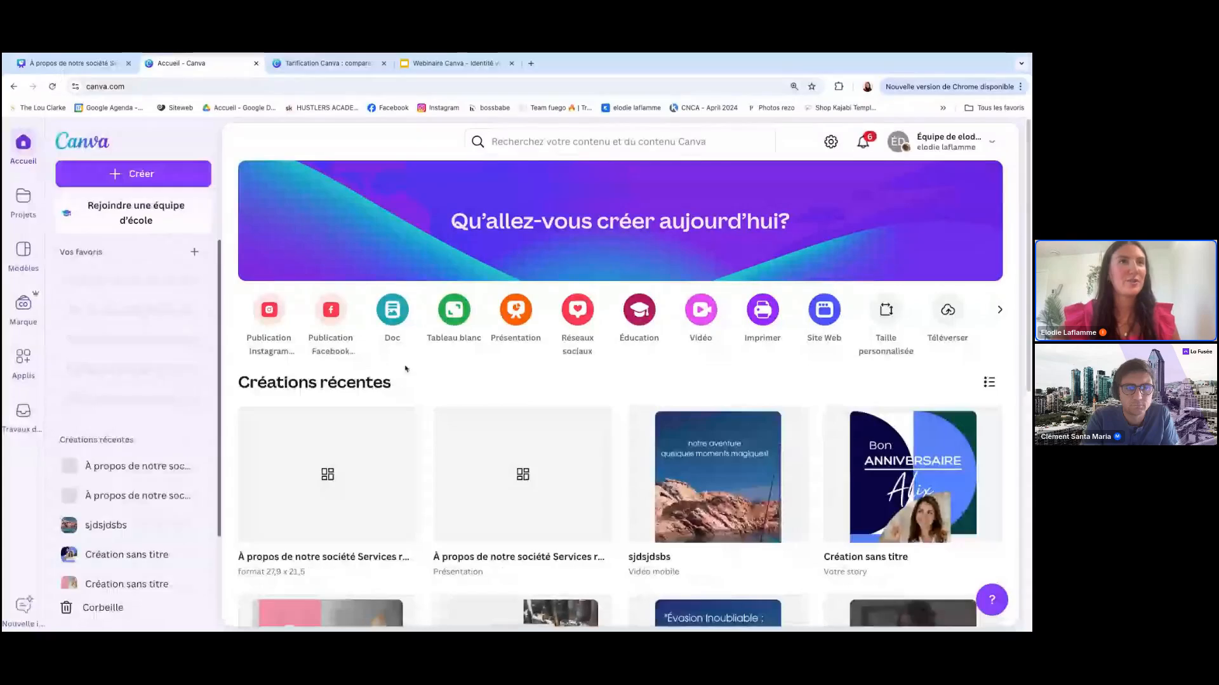
left_click(577, 310)
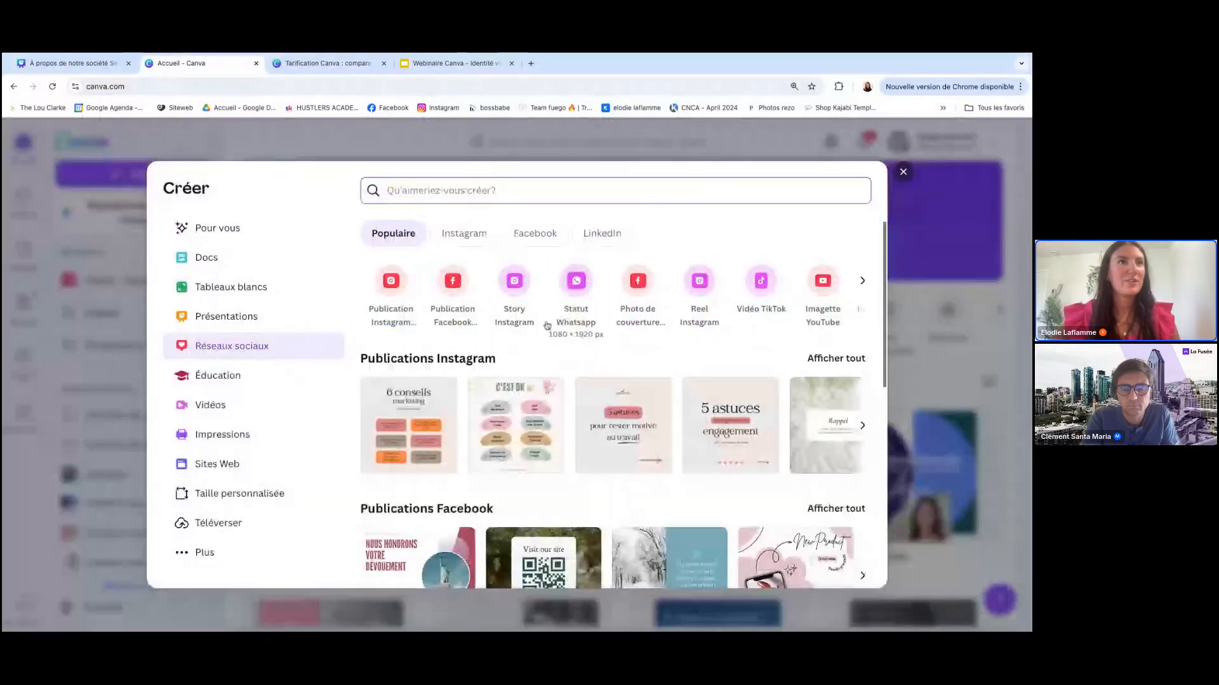
left_click(516, 283)
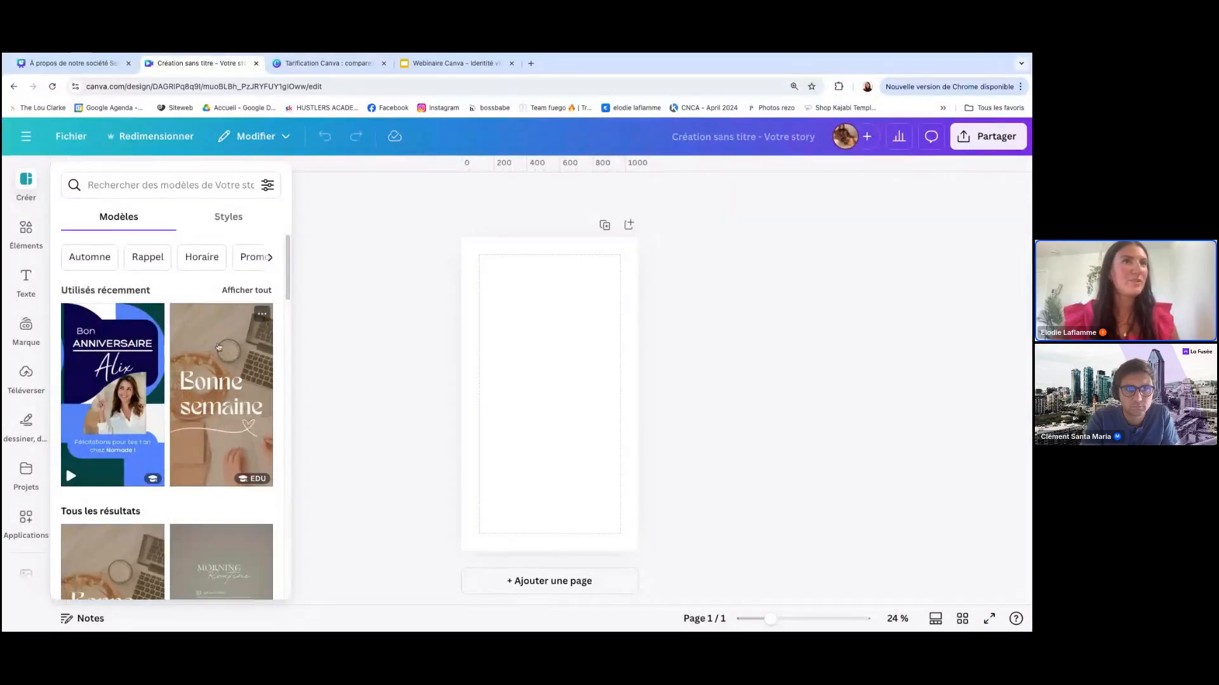
left_click(221, 391)
left_click(742, 296)
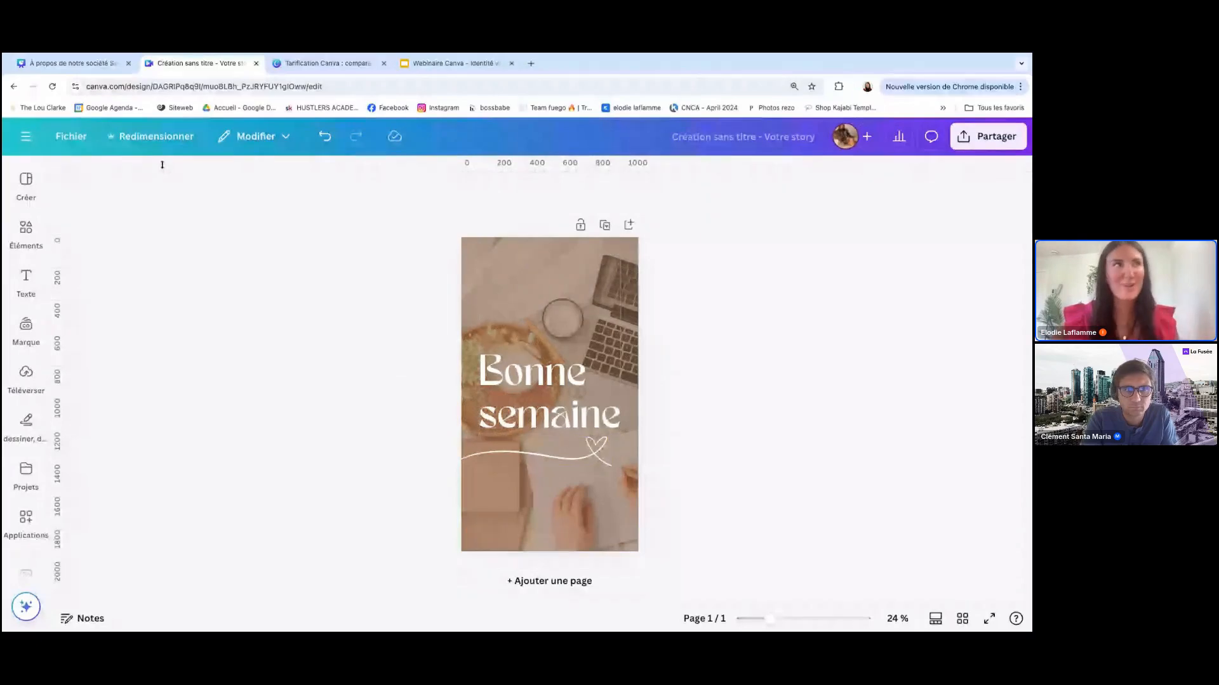
Create a resized copy of the story as a "Publication Instagram (Carré)", open it and close the original story.
left_click(152, 142)
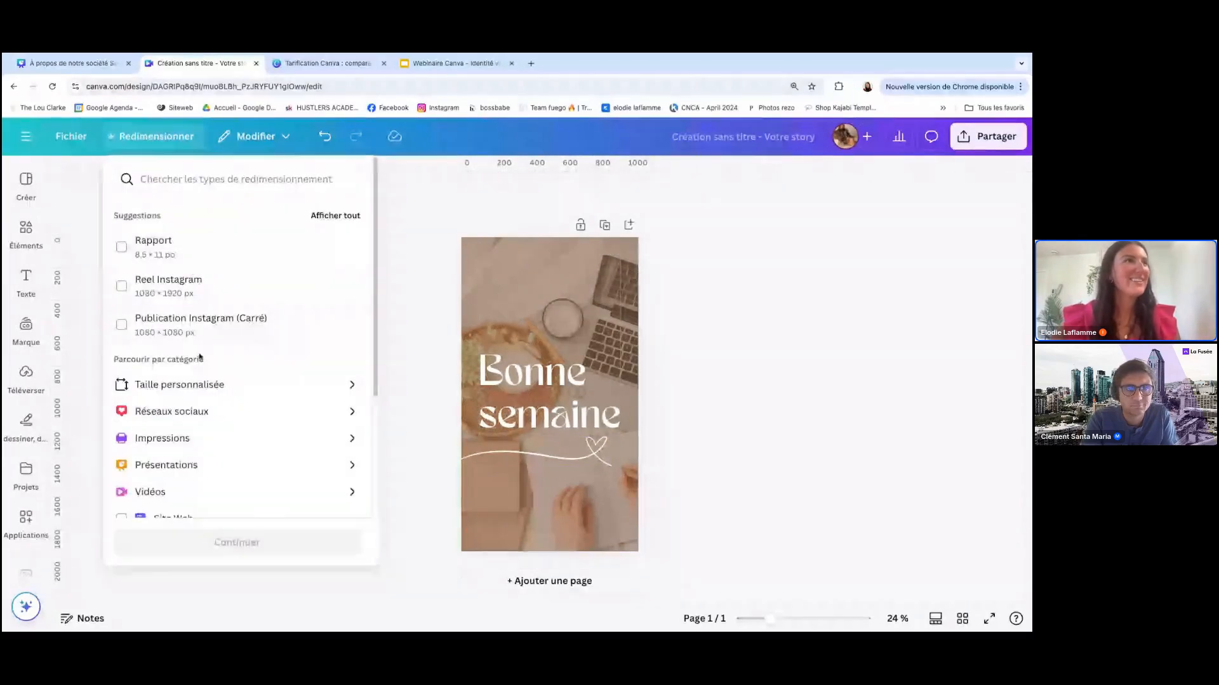
left_click(244, 416)
scroll(243, 381, "down", 1)
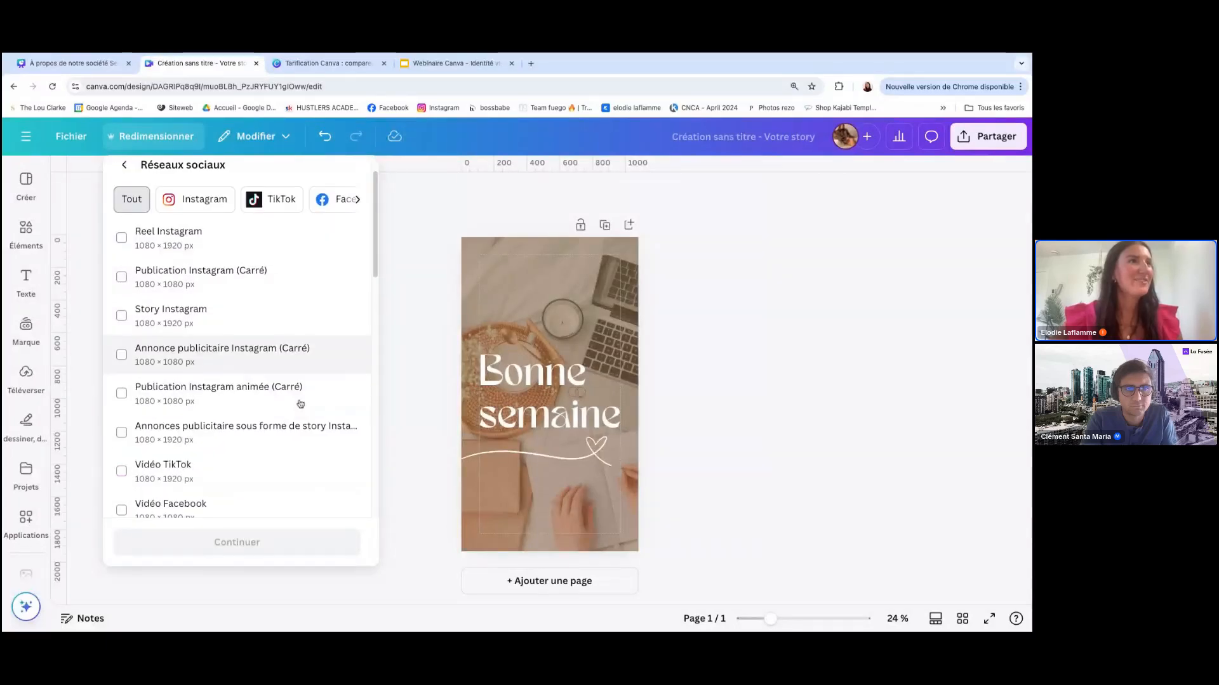
left_click(191, 280)
left_click(270, 541)
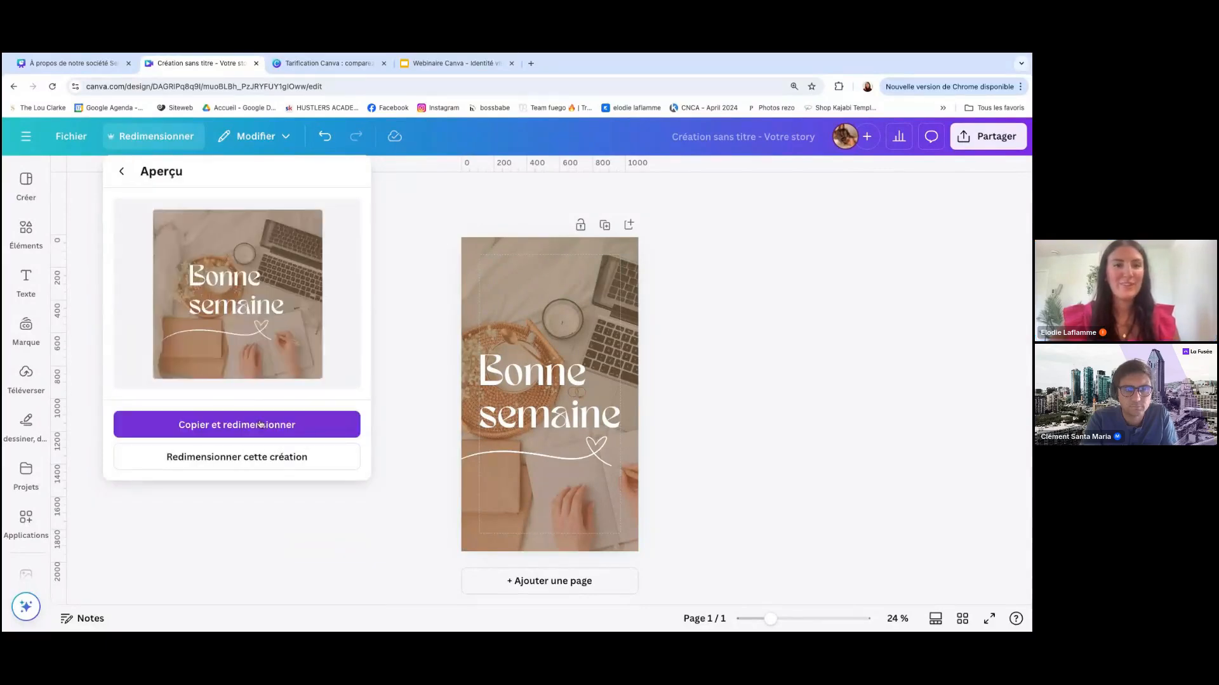
left_click(288, 429)
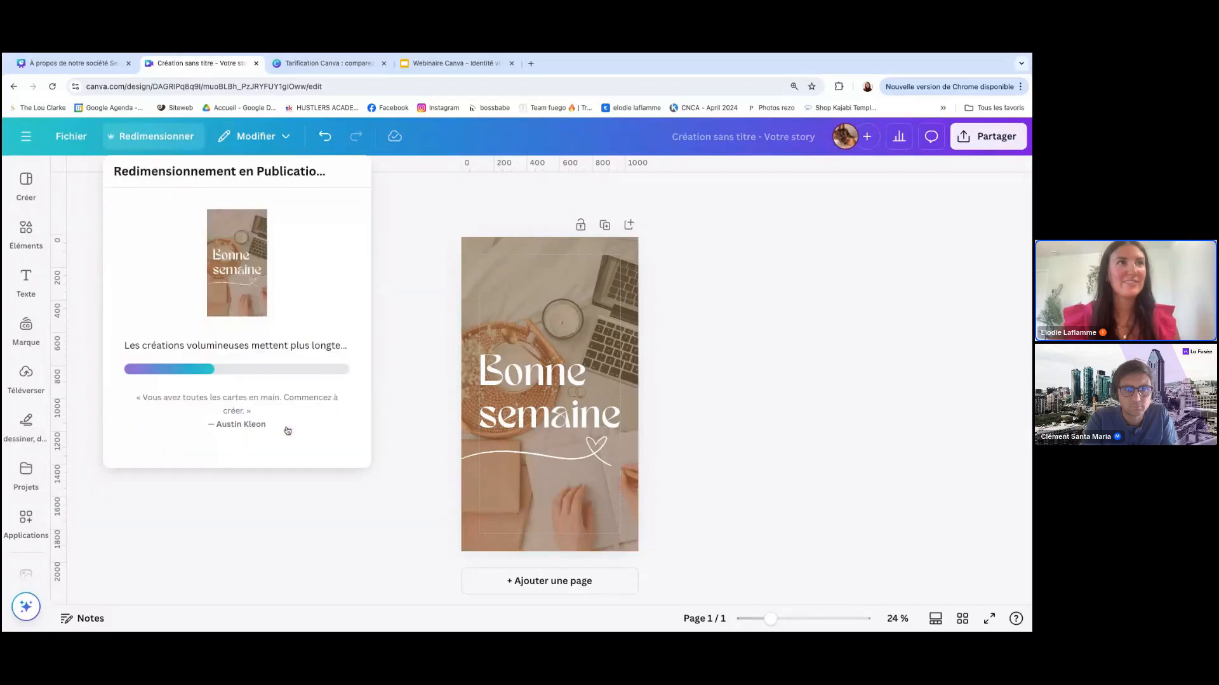
left_click(235, 282)
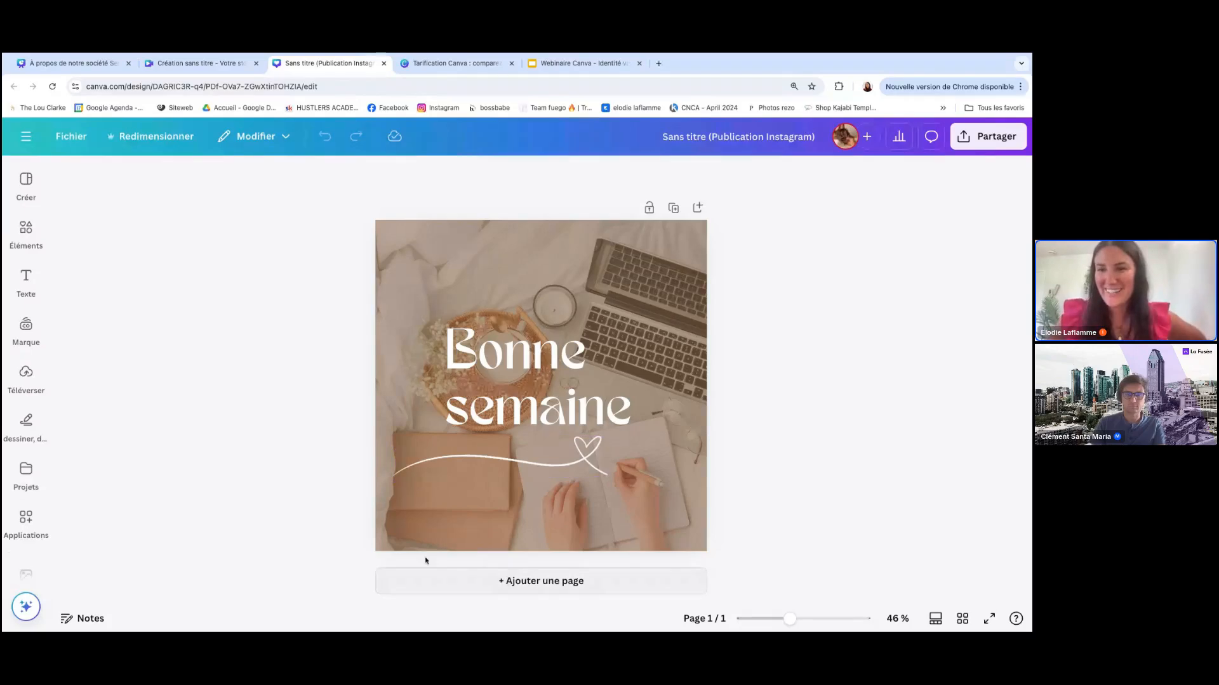
left_click(26, 473)
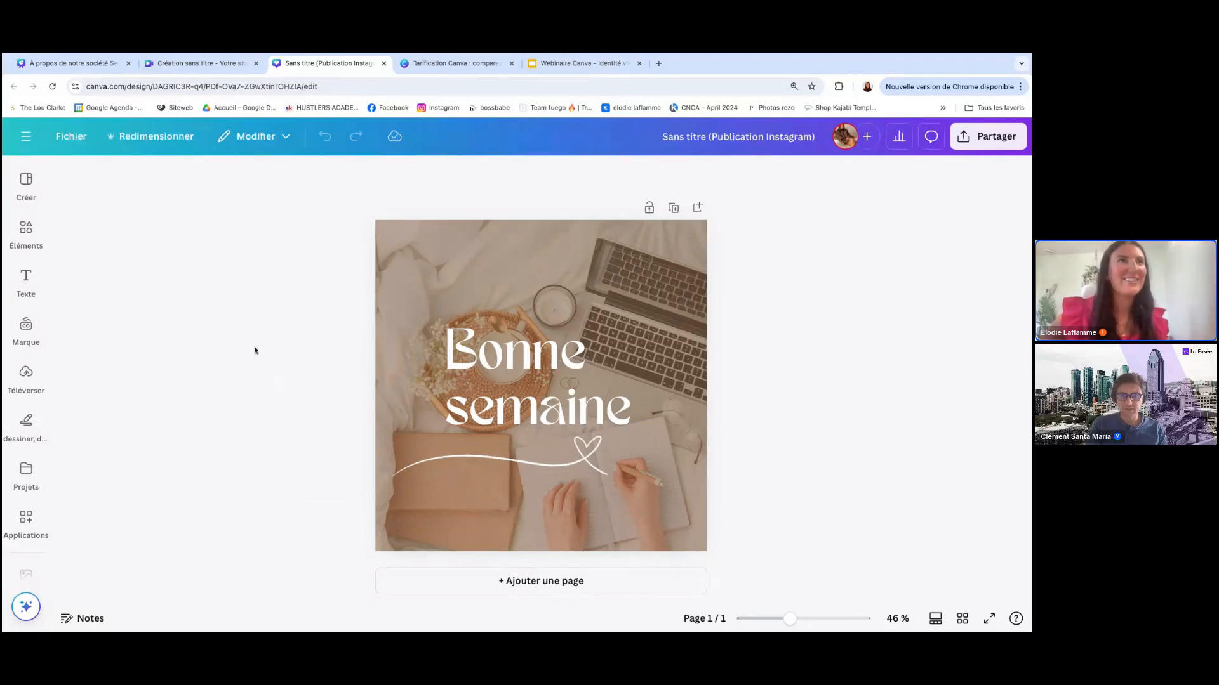
left_click(256, 63)
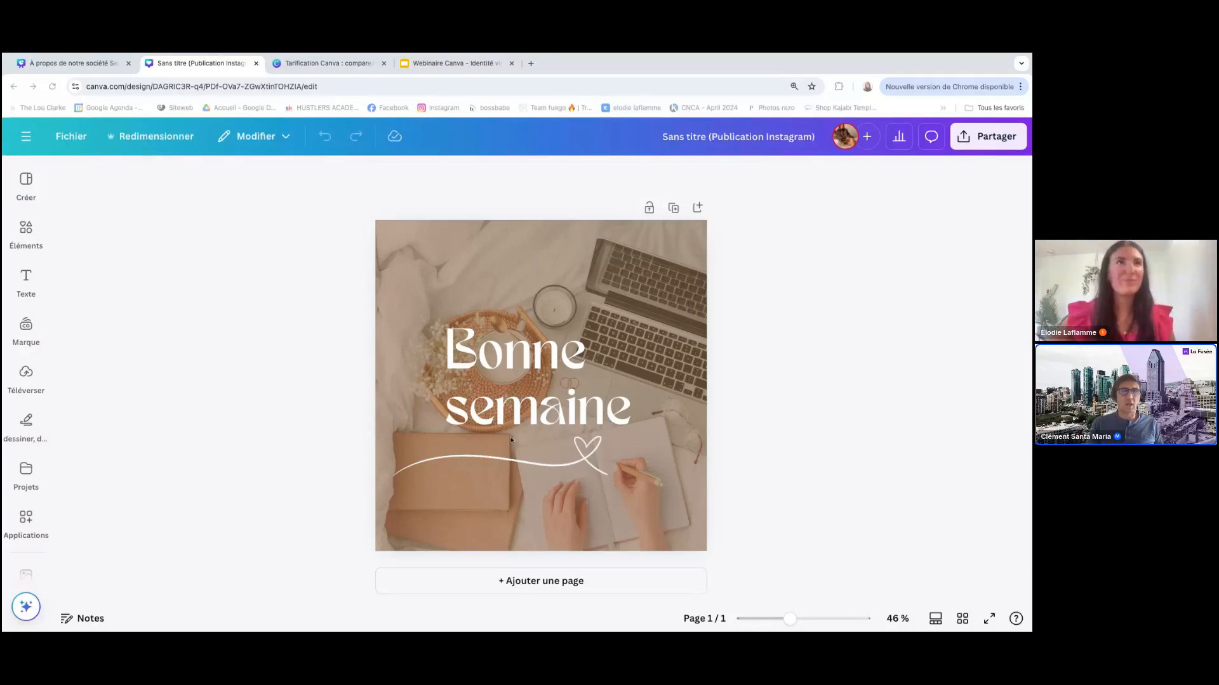
Add a second page to the square post and fill it with the recently used photo of vegetables in a net bag.
left_click(697, 207)
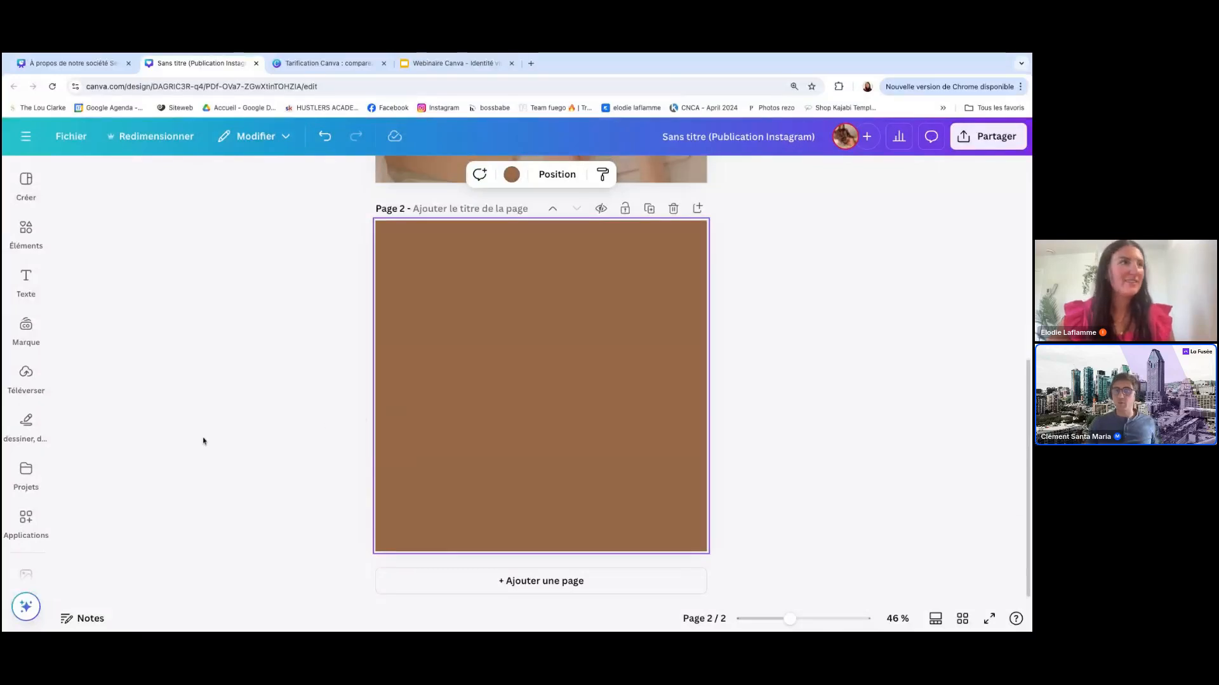
scroll(29, 528, "down", 1)
left_click(29, 522)
left_click_drag(114, 297, 571, 381)
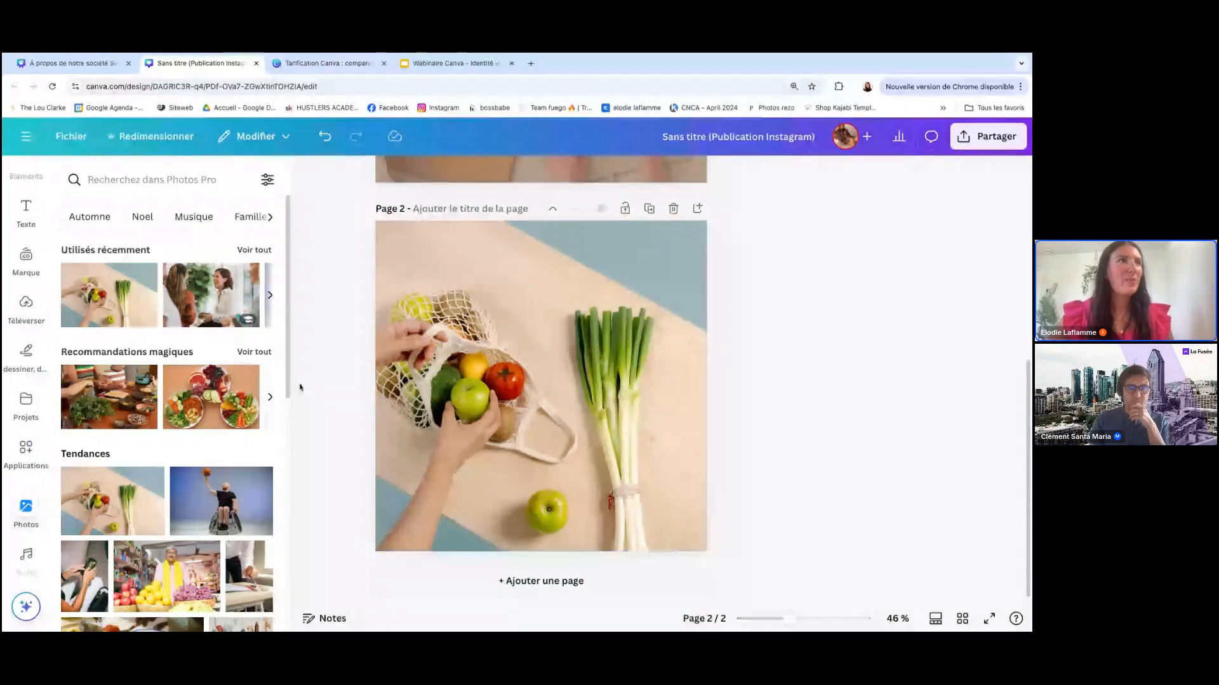
Browse the Studio magique tools for the page 2 photo and open Édition magique.
left_click(581, 410)
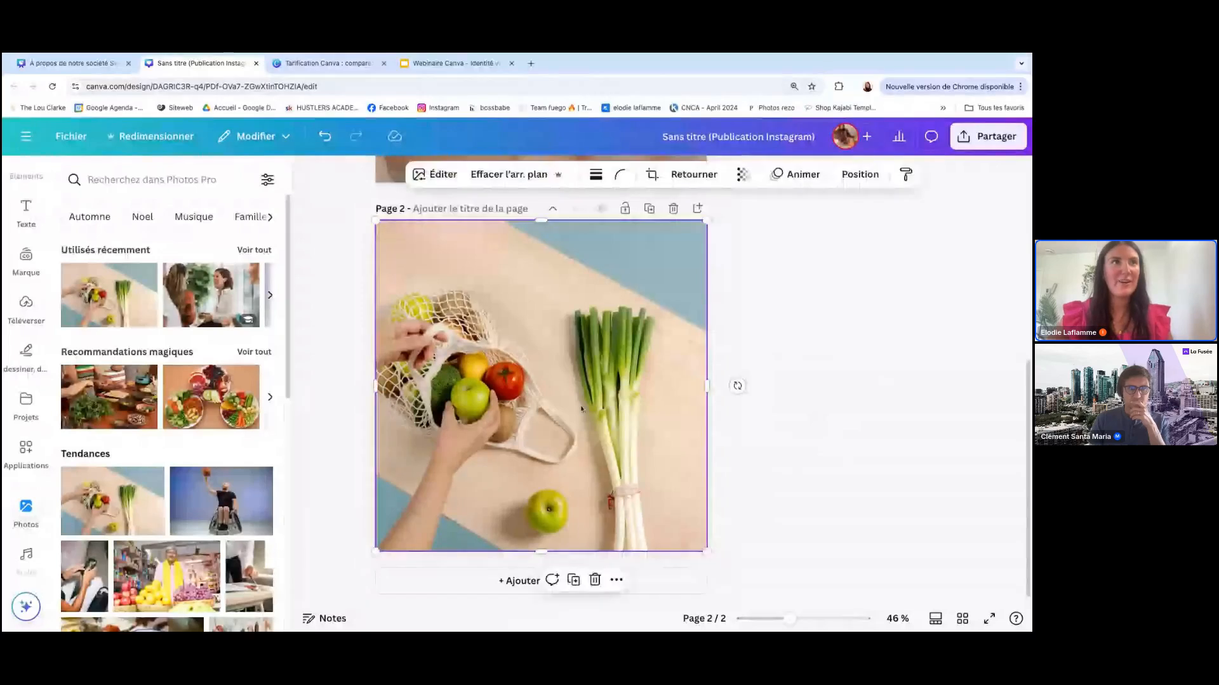
left_click(434, 177)
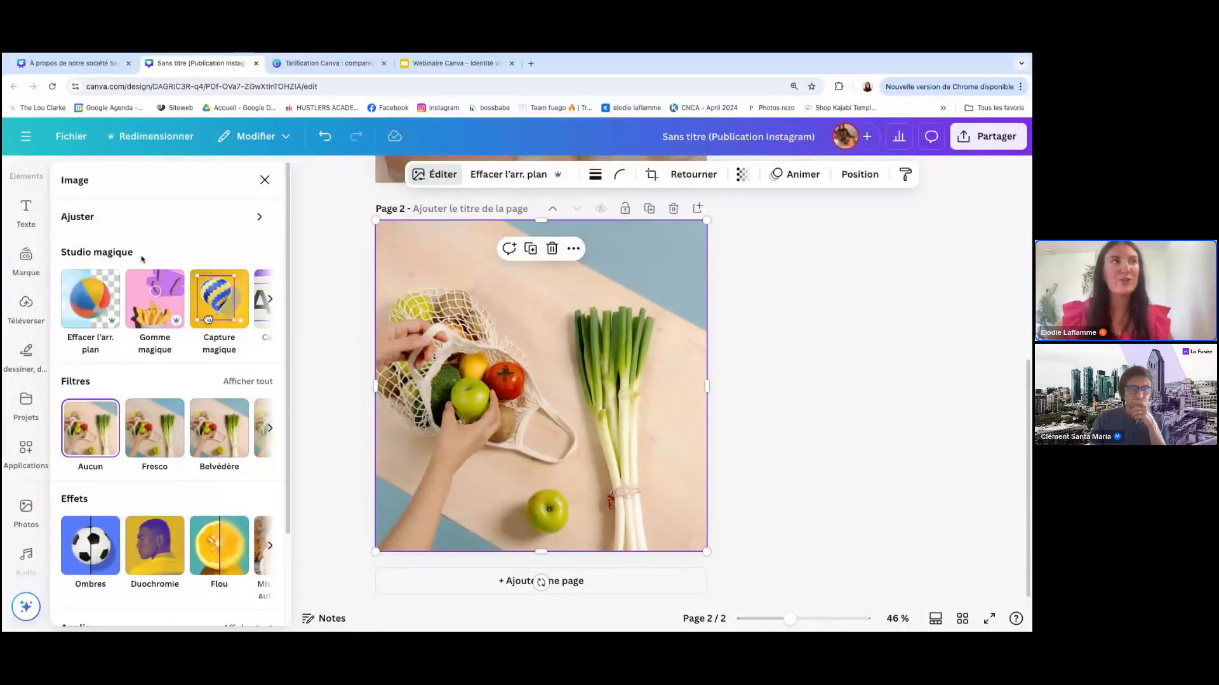
left_click(270, 299)
left_click(271, 304)
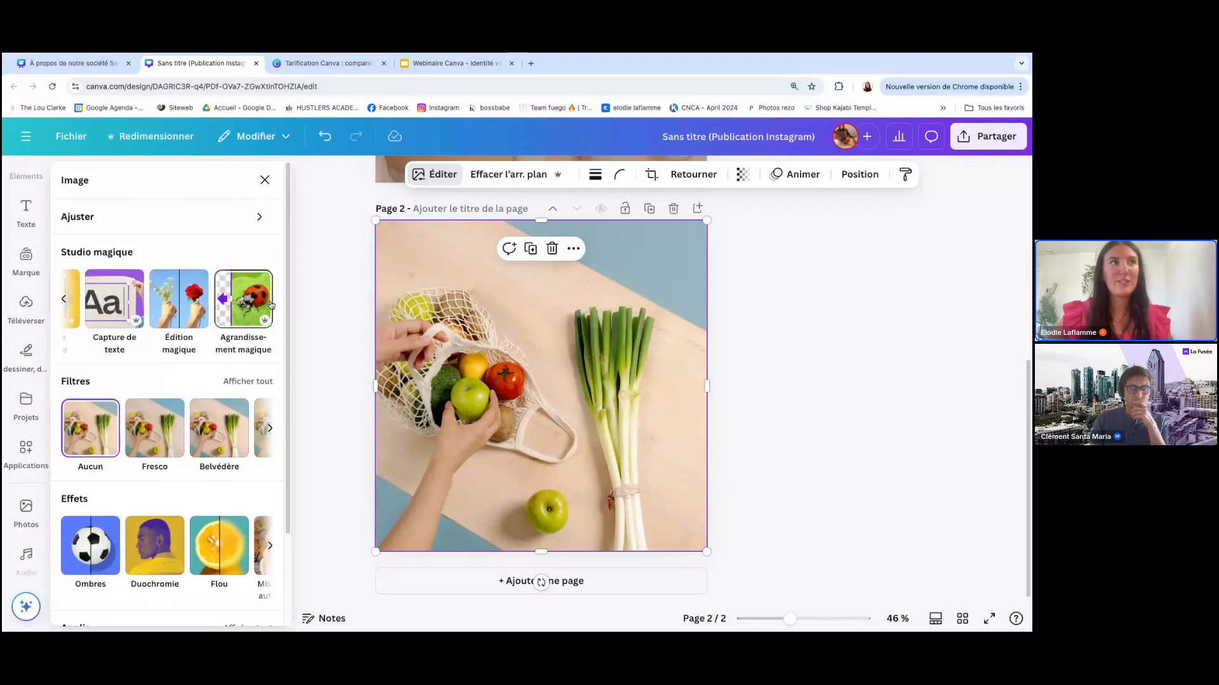
left_click(63, 301)
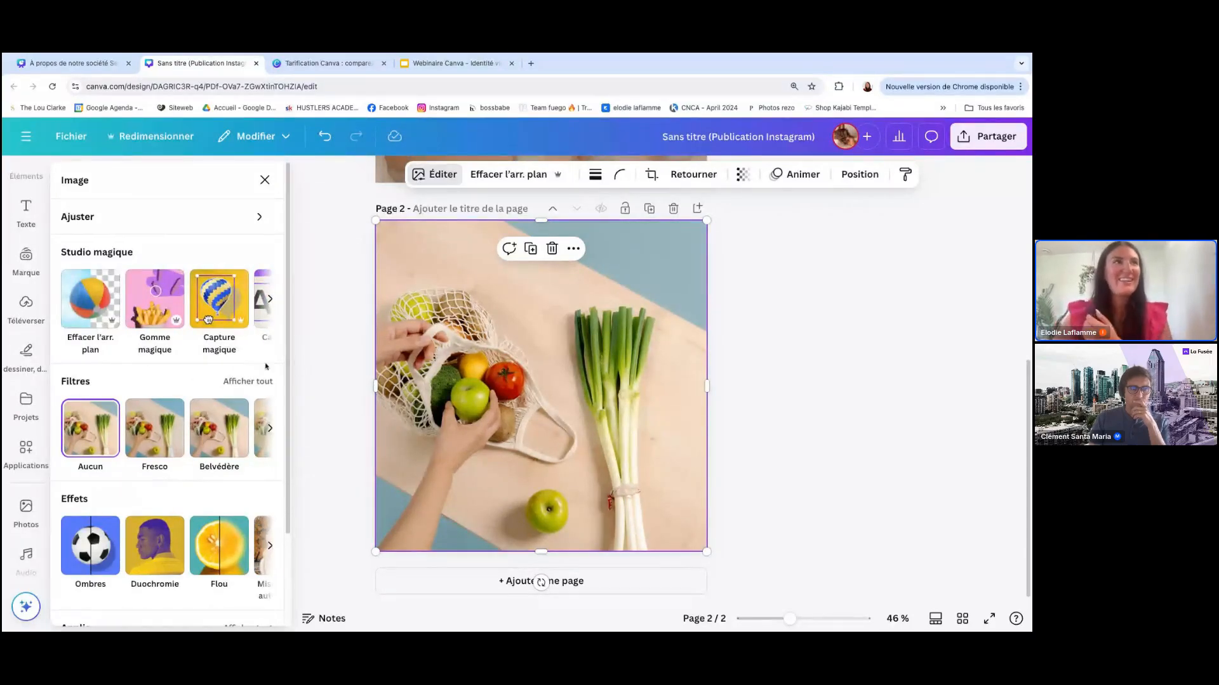
left_click(271, 301)
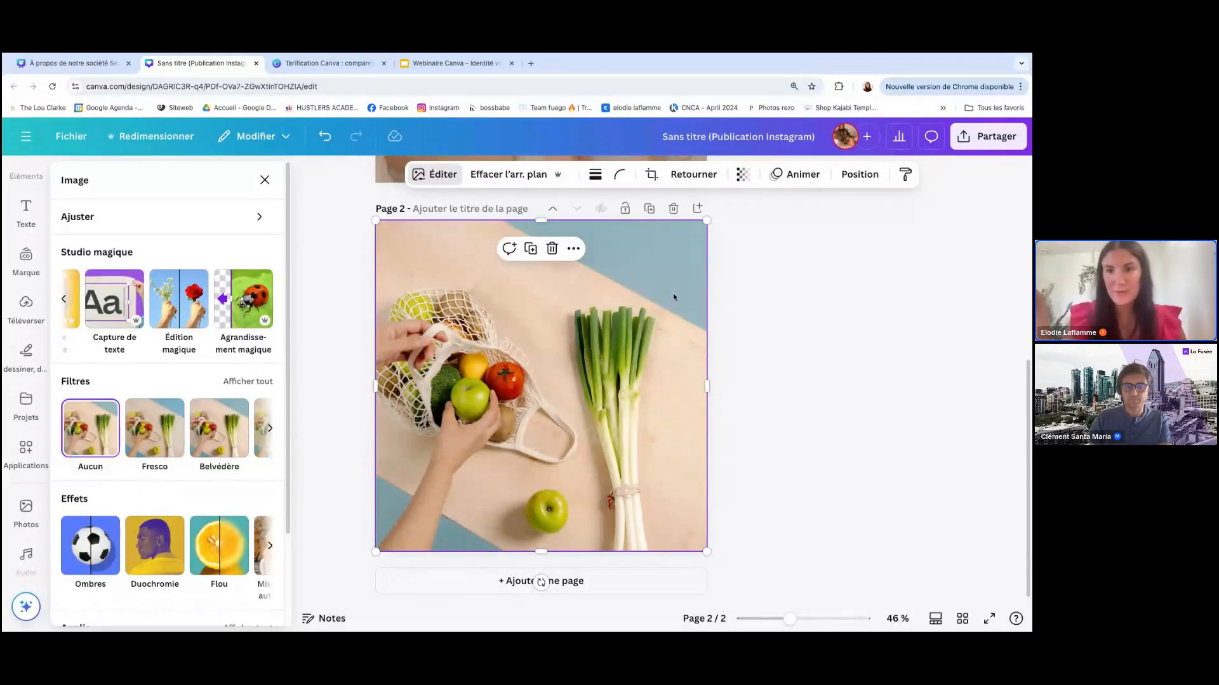
left_click(183, 314)
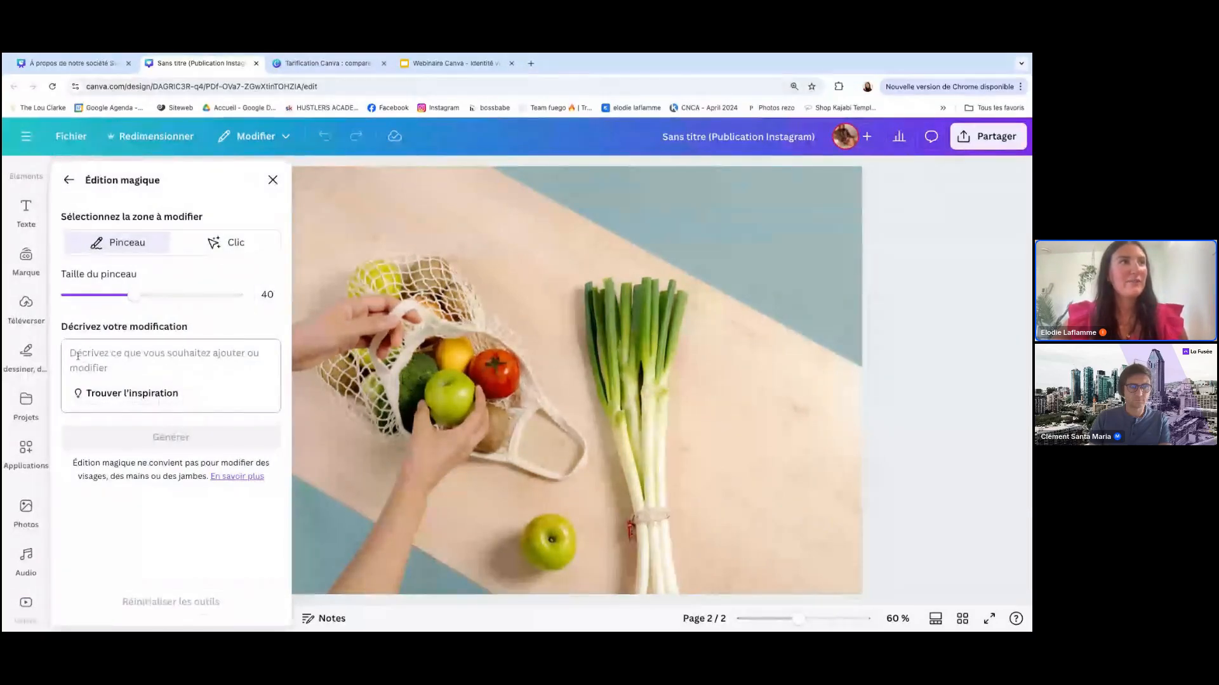
Brush over the upper blue area beside the leeks, generate a "pomme verte" there and keep the fourth variant.
left_click(220, 354)
type("po")
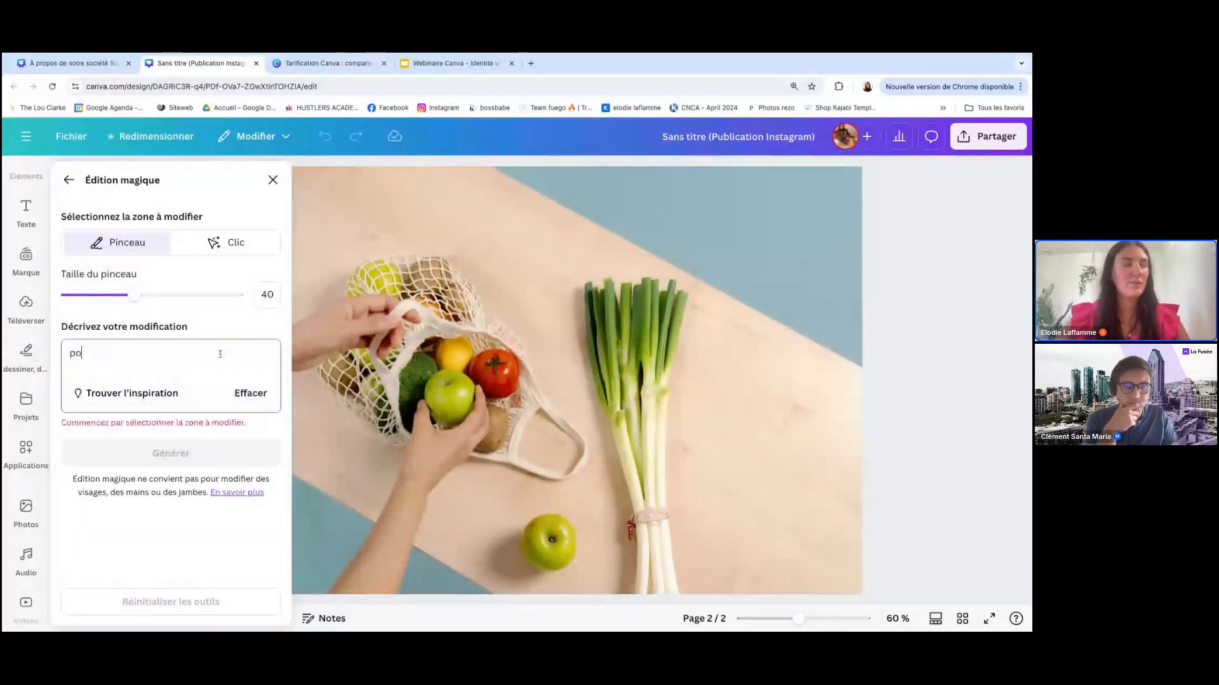
type("mme ver")
key("BackSpace")
key("BackSpace")
type("verte")
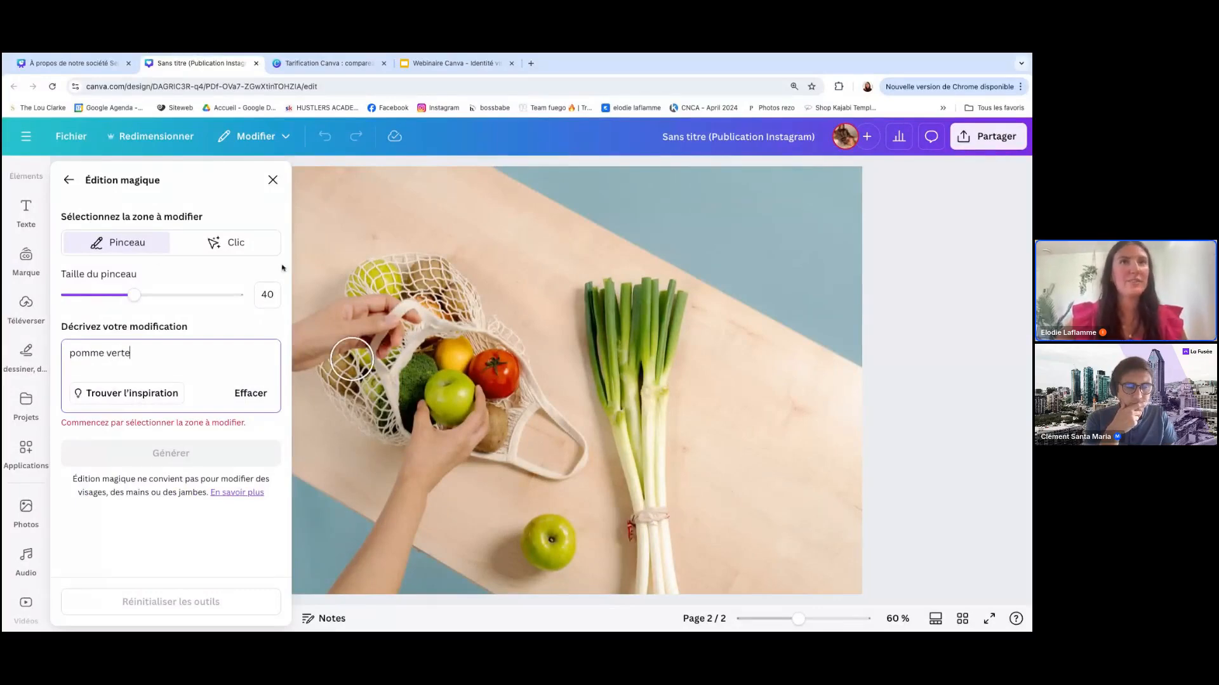
mouse_move(787, 223)
left_mouse_down()
mouse_move(748, 254)
mouse_move(807, 288)
mouse_move(760, 242)
mouse_move(784, 285)
mouse_move(760, 239)
mouse_move(801, 276)
mouse_move(755, 267)
left_mouse_up()
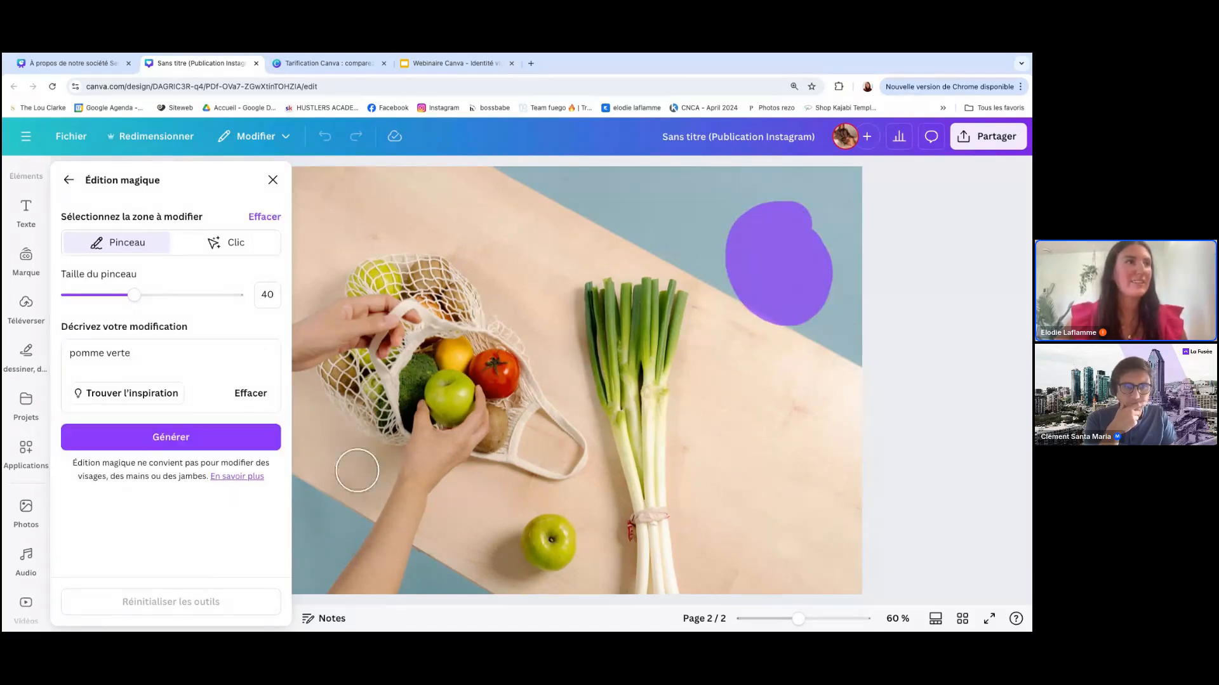
left_click(168, 439)
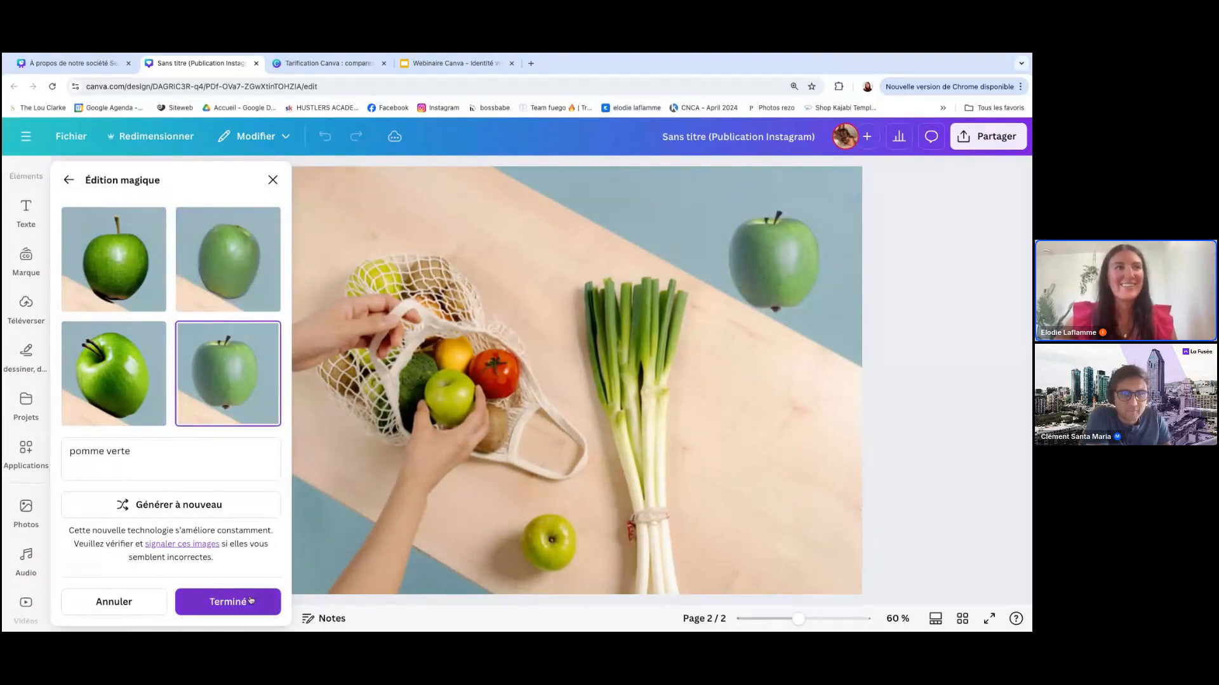
left_click(227, 602)
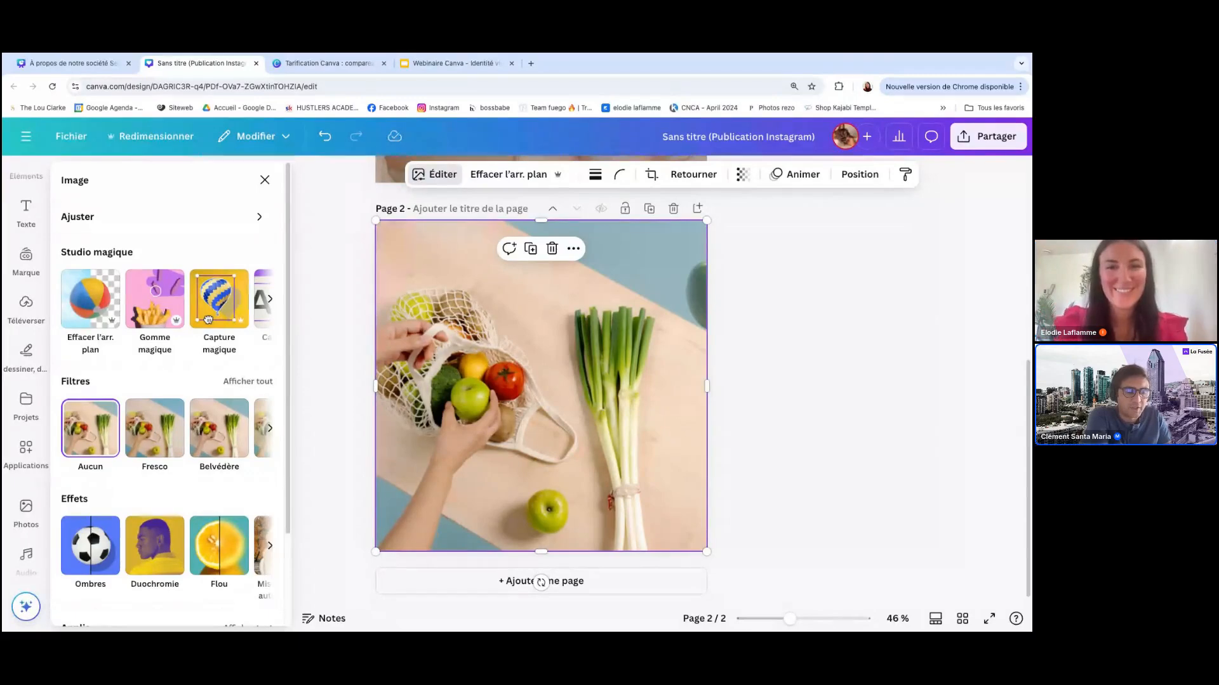
left_click(844, 517)
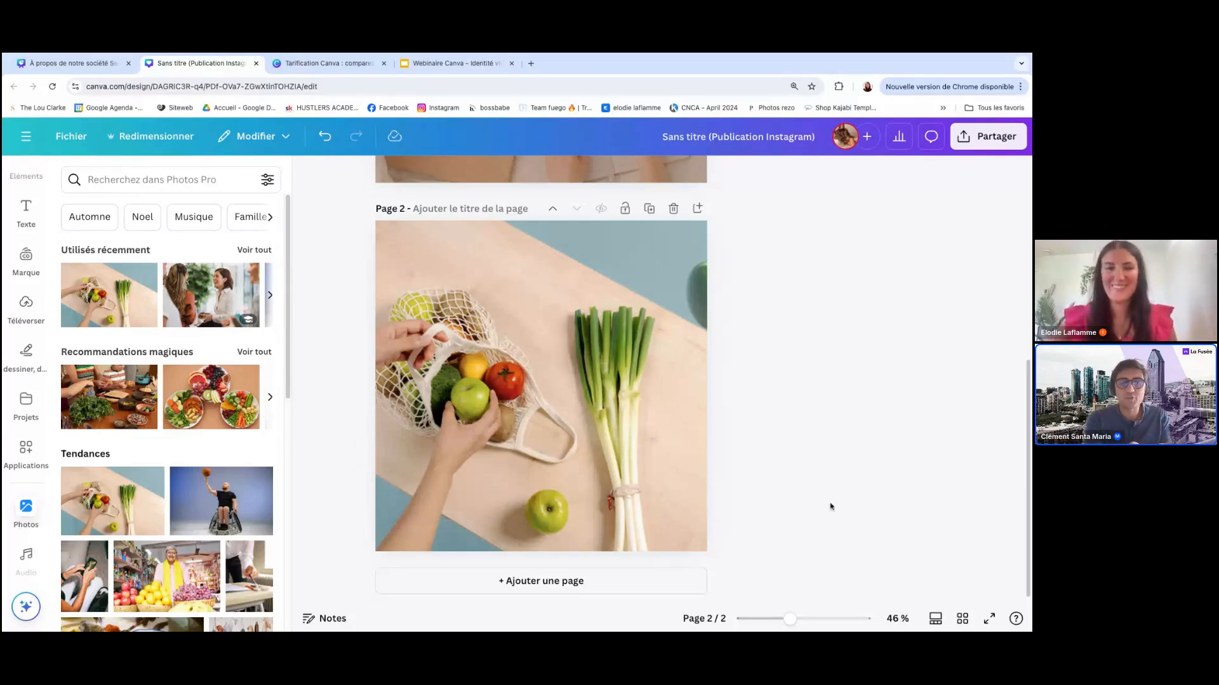
left_click(449, 412)
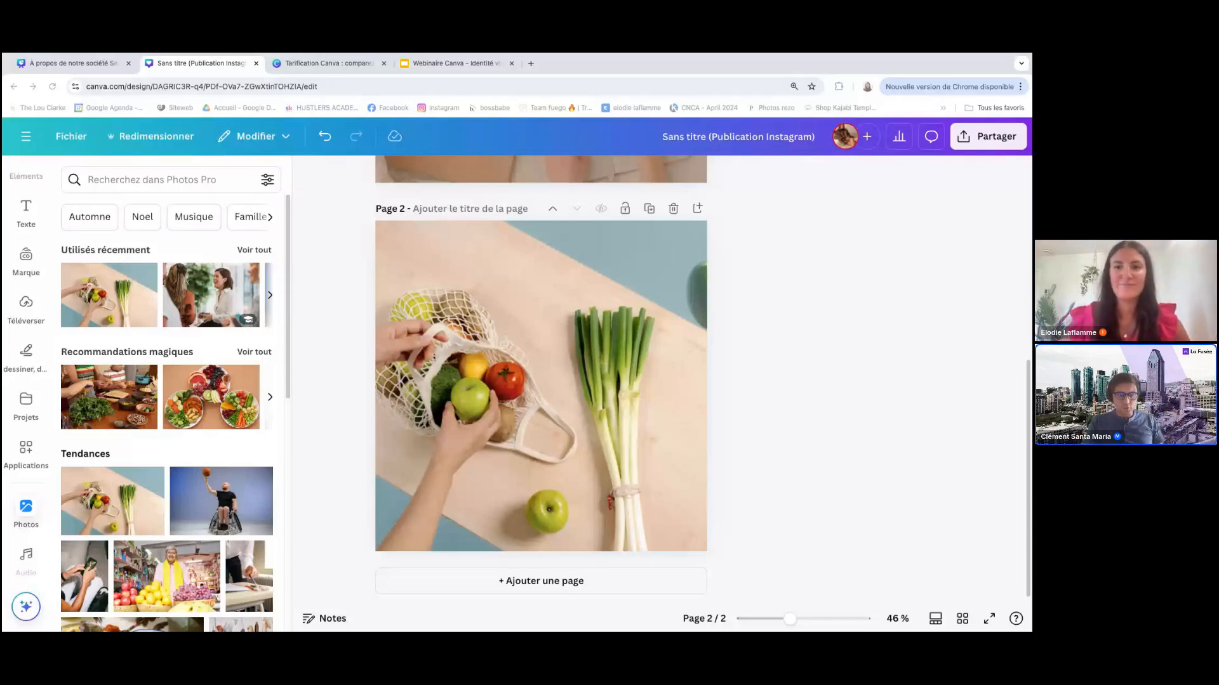
Switch to the Google Slides webinar deck and start the slideshow from slide 25, "QUESTIONS".
left_click(454, 65)
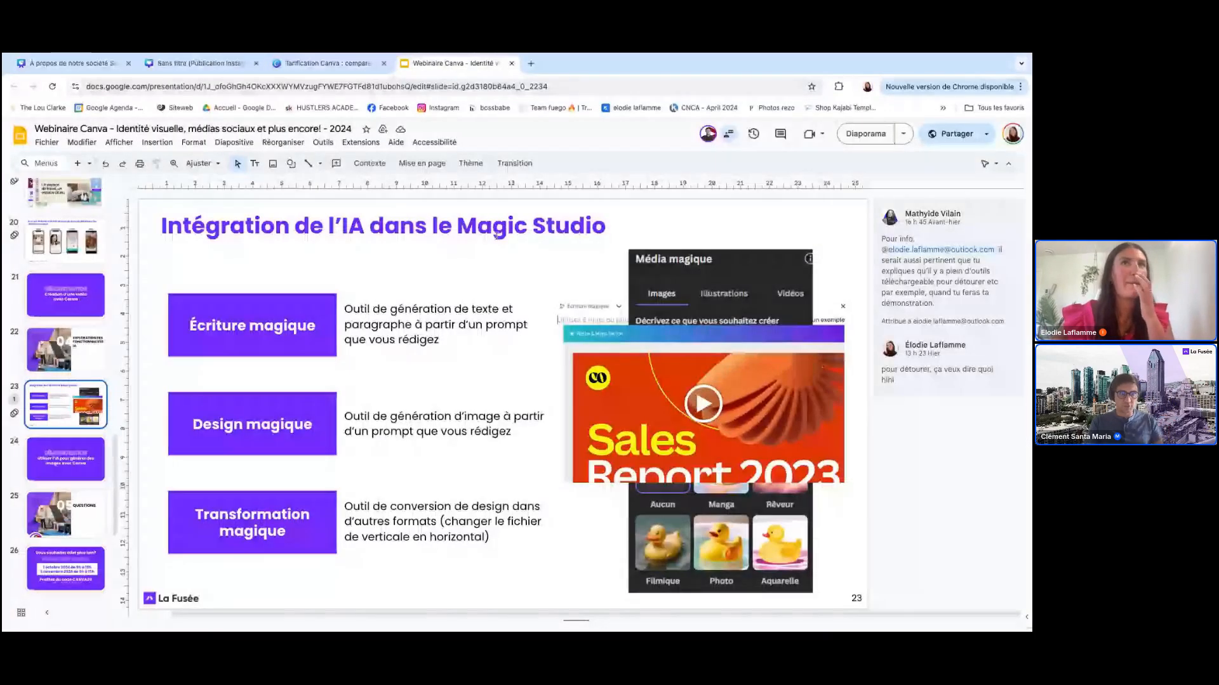
left_click(72, 525)
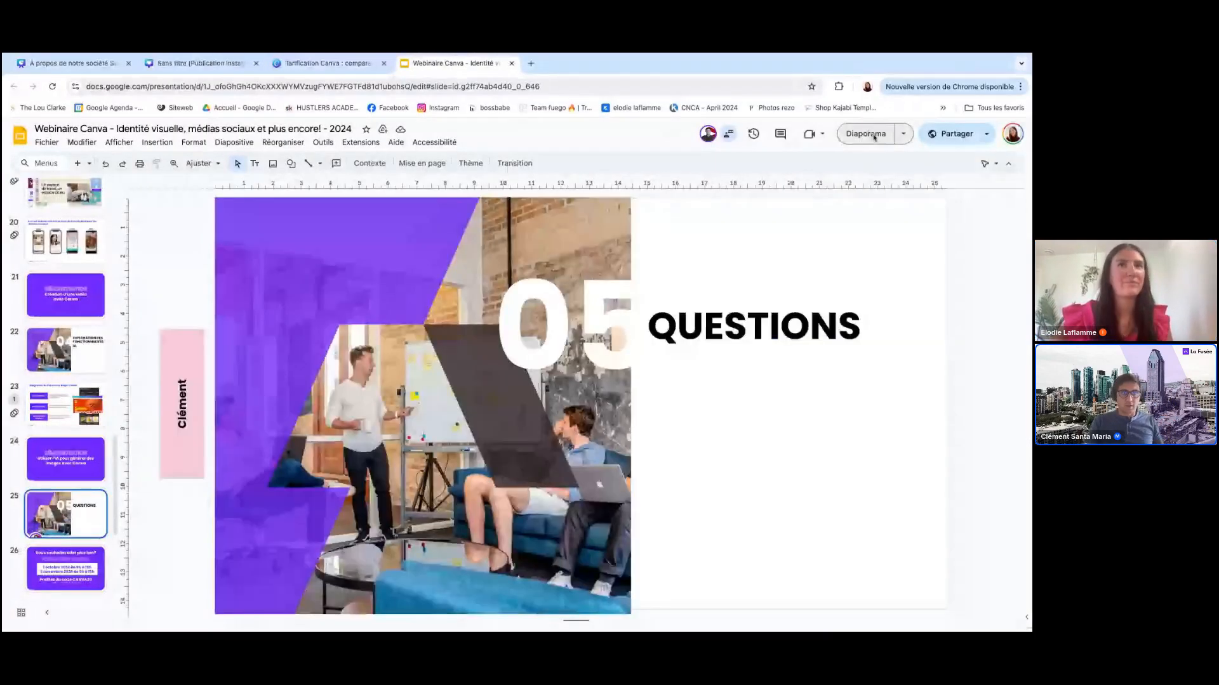
left_click(874, 137)
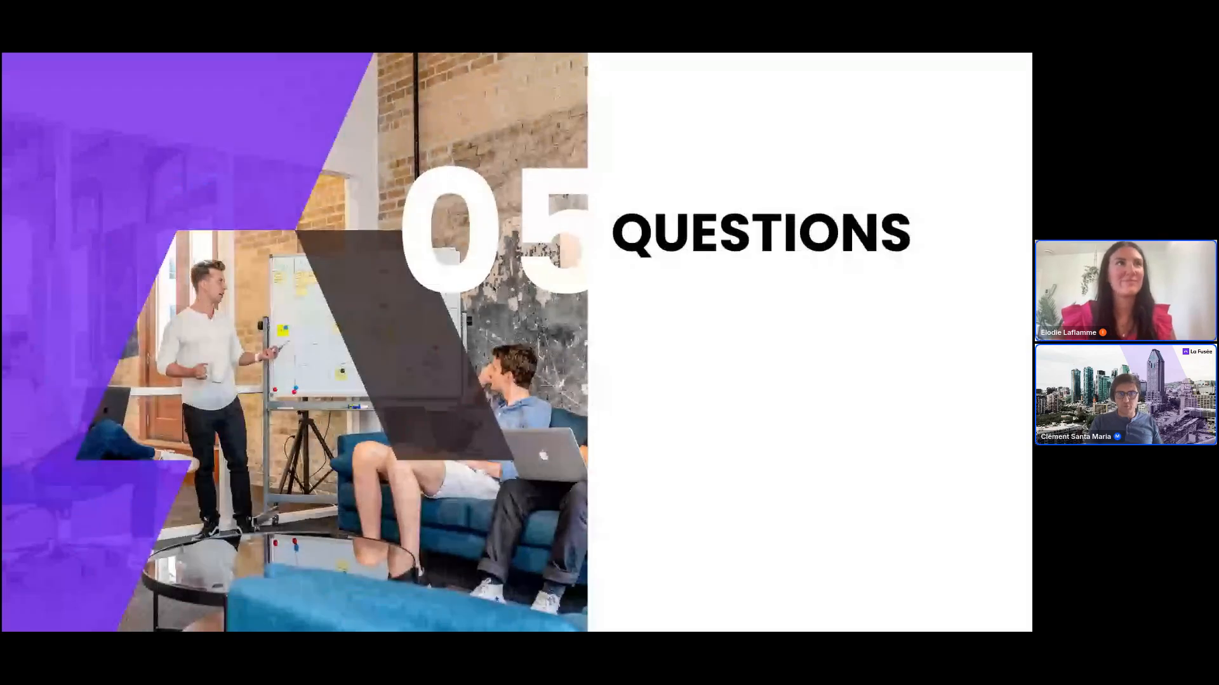